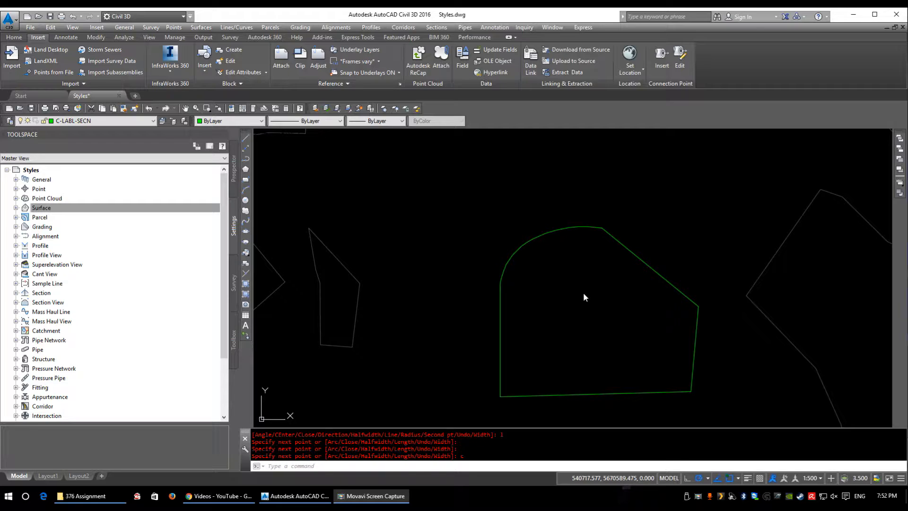
Step: Select the closed green polyline with the rounded corner in the drawing
{"action": "left_click", "coordinate": [74, 210]}
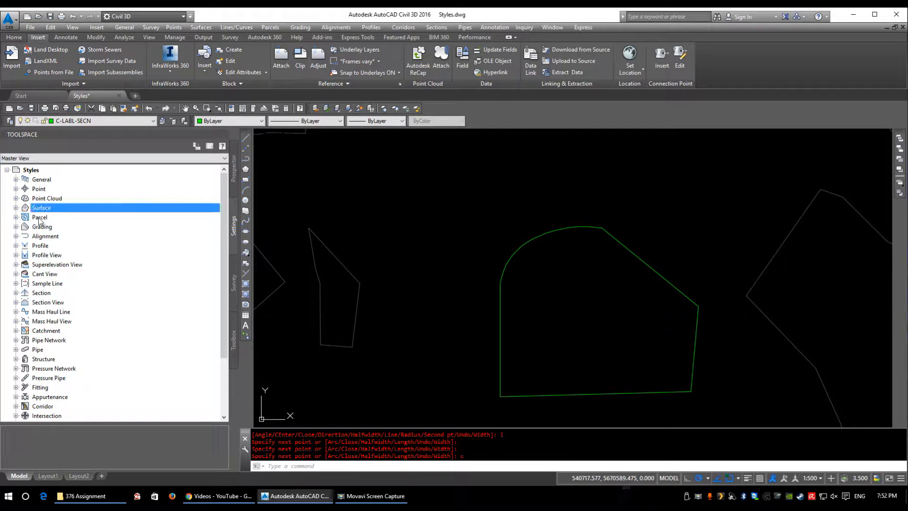
{"action": "left_click", "coordinate": [40, 218]}
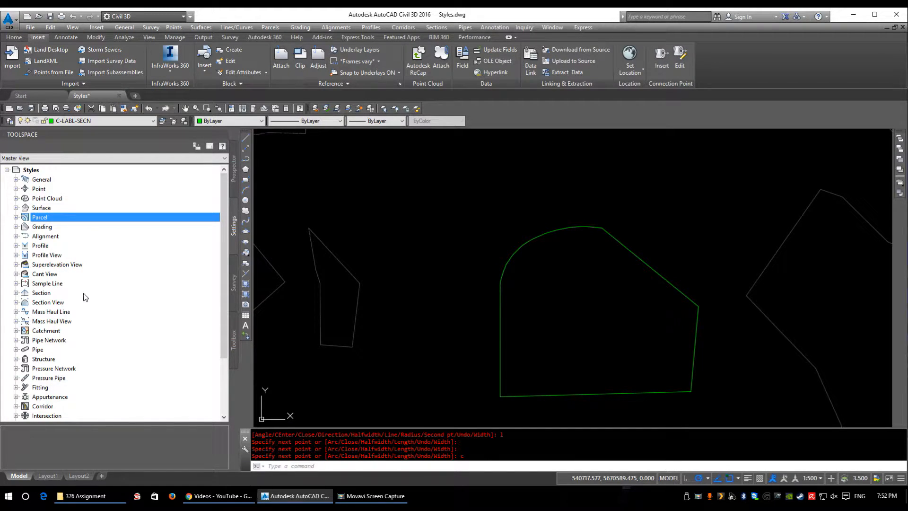
{"action": "middle_click_drag", "start_coordinate": [545, 263], "coordinate": [503, 254]}
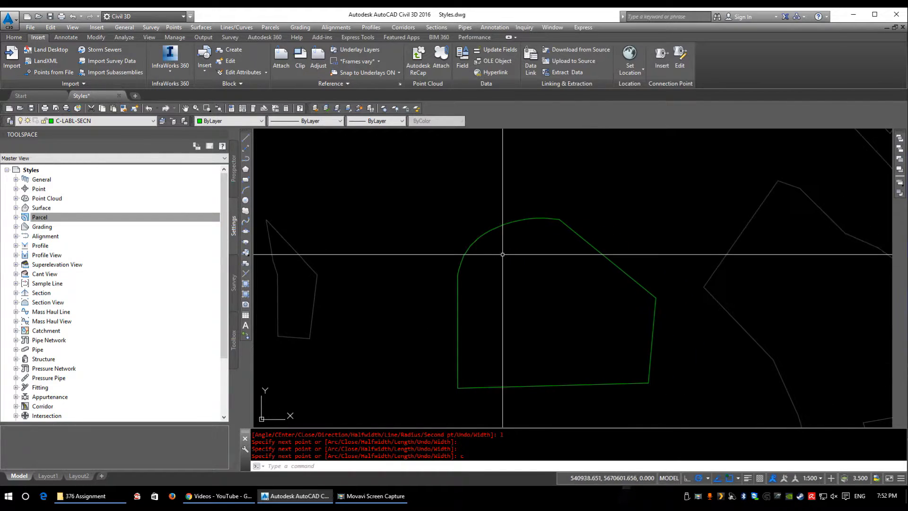
{"action": "left_click", "coordinate": [480, 239]}
{"action": "left_click", "coordinate": [458, 252]}
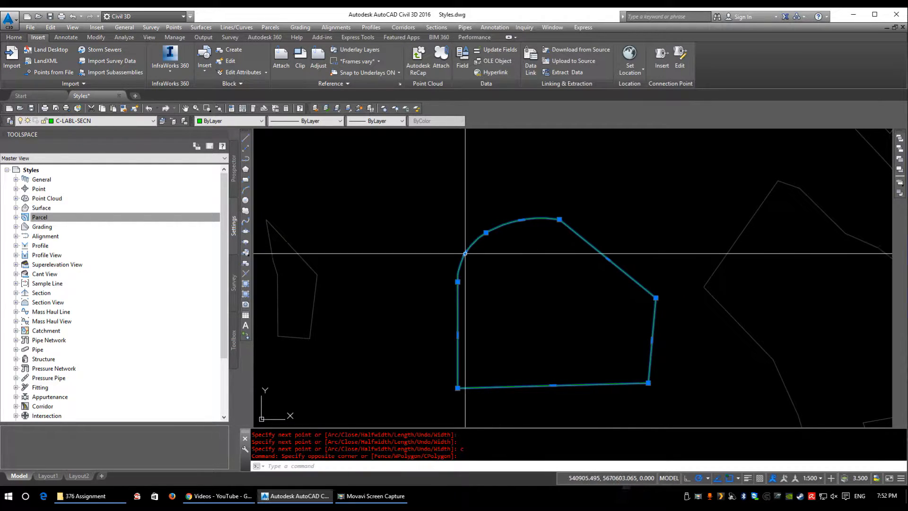
Step: Examine the general line and curve label styles available in the drawing settings
{"action": "left_click", "coordinate": [17, 180]}
{"action": "left_click", "coordinate": [25, 189]}
{"action": "left_click", "coordinate": [25, 189]}
{"action": "left_click", "coordinate": [26, 199]}
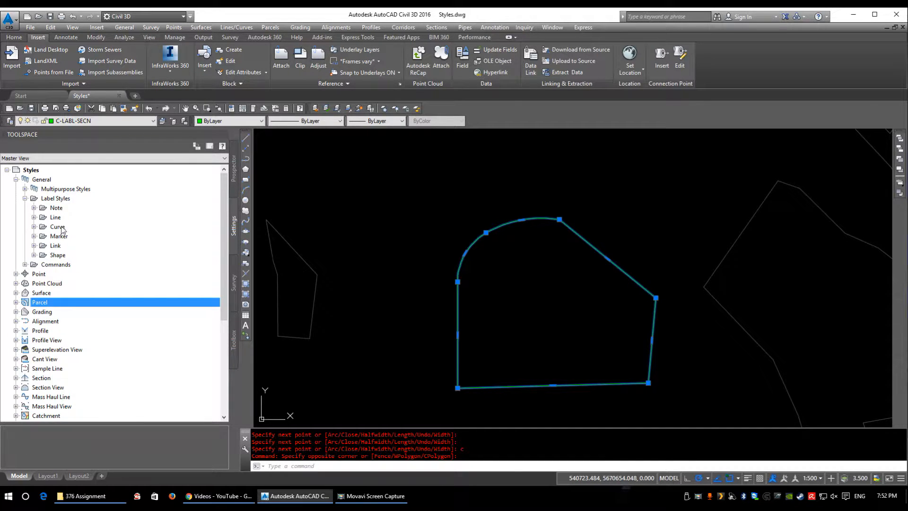
{"action": "left_click", "coordinate": [34, 217]}
{"action": "left_click", "coordinate": [34, 302]}
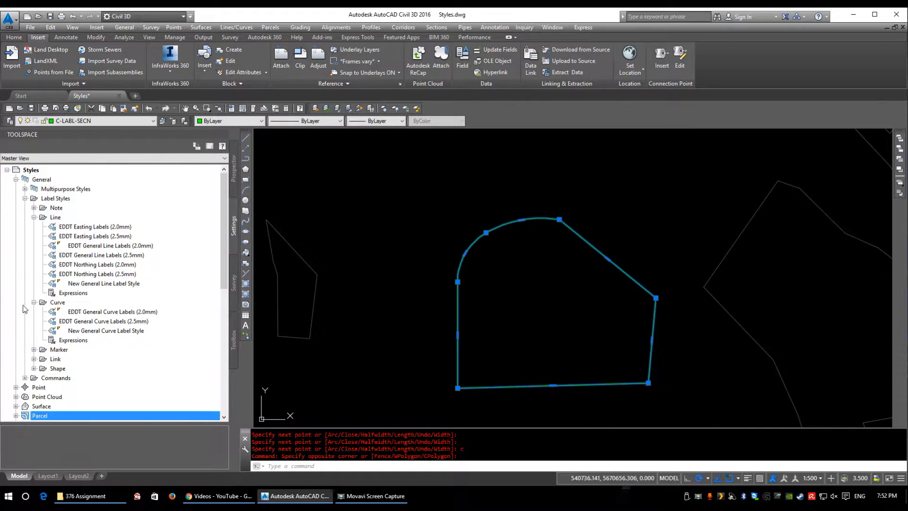
{"action": "left_click", "coordinate": [34, 217]}
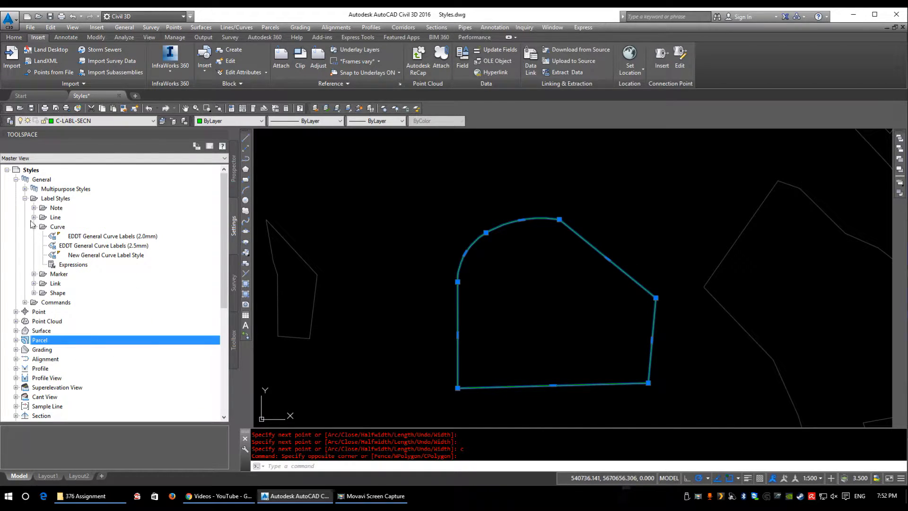
{"action": "left_click", "coordinate": [34, 227]}
{"action": "left_click", "coordinate": [25, 198]}
{"action": "left_click", "coordinate": [15, 179]}
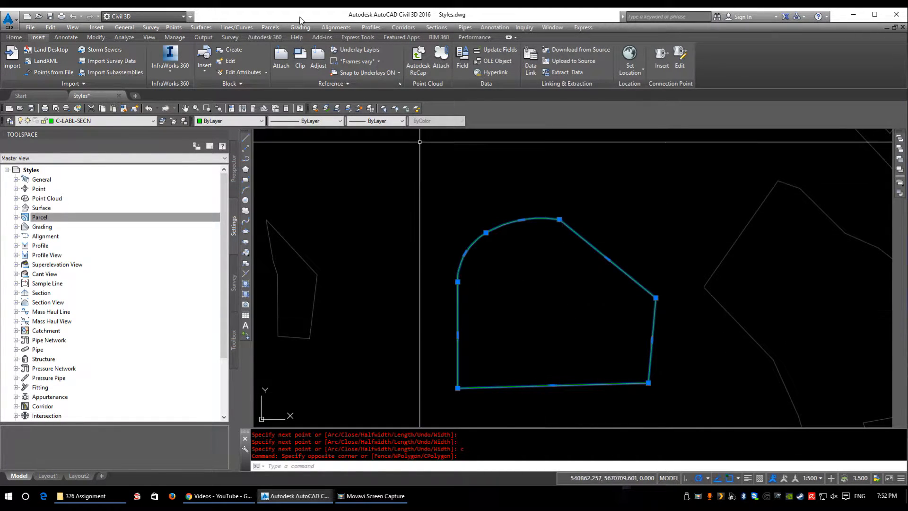
Step: Start creating a parcel from the selected polyline, with EDDT Parcel Area (2.5mm) as its area label style
{"action": "left_click", "coordinate": [269, 27]}
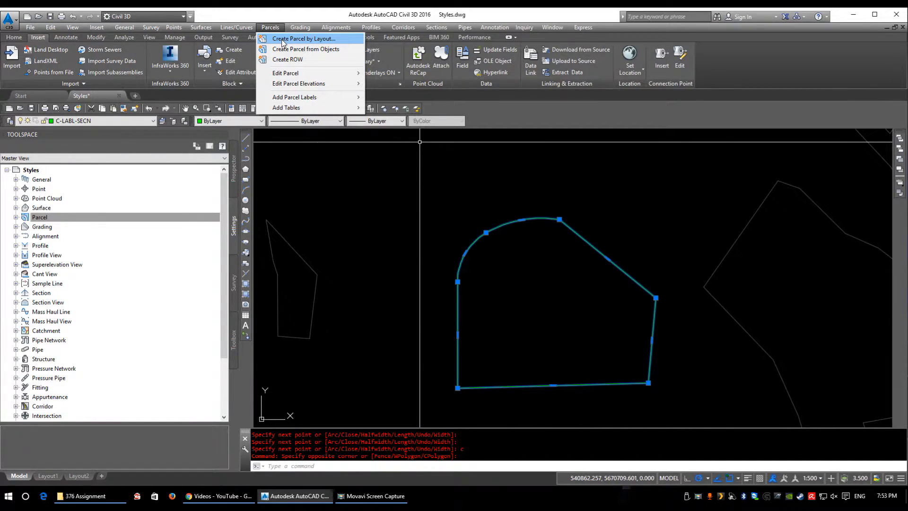
{"action": "left_click", "coordinate": [288, 49]}
{"action": "left_click_drag", "start_coordinate": [456, 119], "coordinate": [414, 96]}
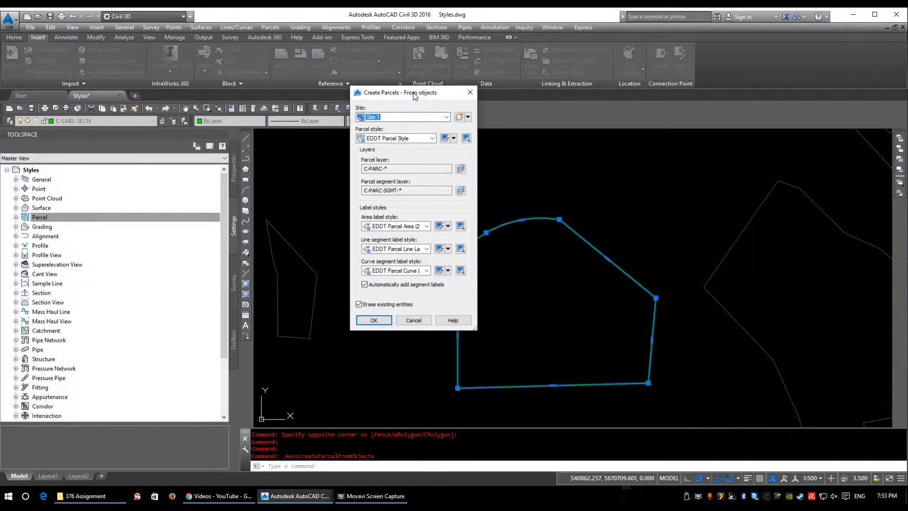
{"action": "left_click_drag", "start_coordinate": [475, 330], "coordinate": [638, 329]}
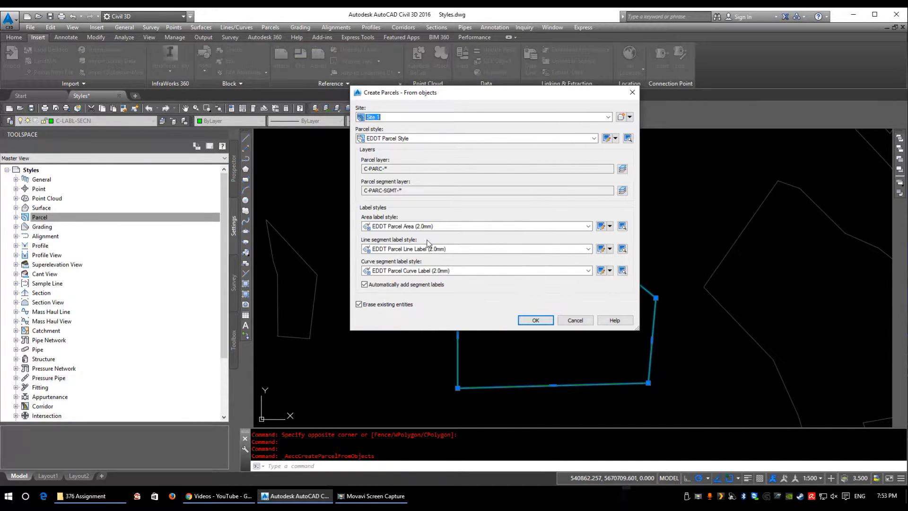
{"action": "left_click", "coordinate": [428, 227]}
{"action": "left_click", "coordinate": [416, 243]}
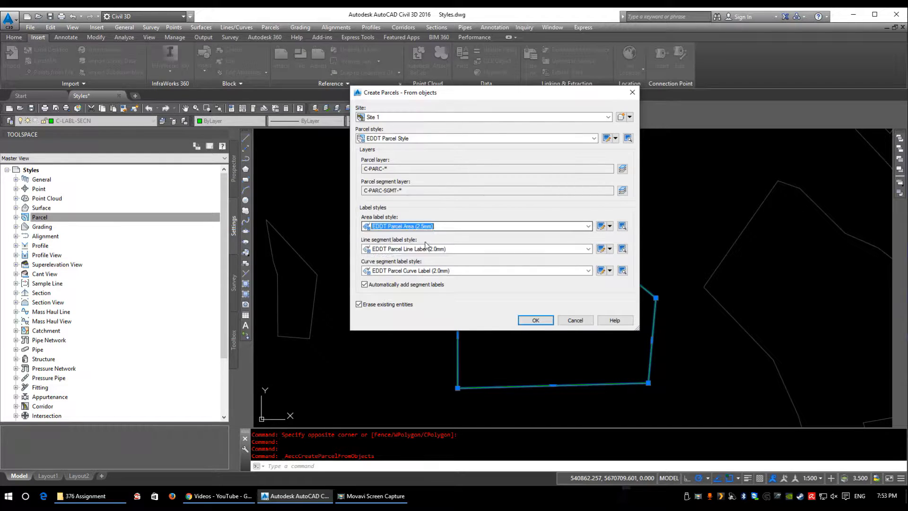
Step: Use EDDT Parcel Line Label (2.5mm) and EDDT Parcel Curve Label (2.5mm) for the segments, and create the parcel
{"action": "left_click", "coordinate": [428, 249]}
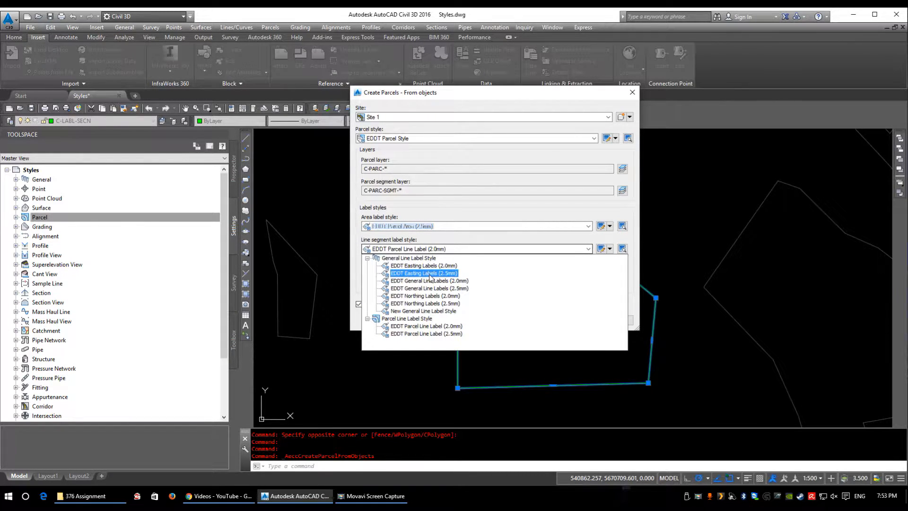
{"action": "left_click", "coordinate": [422, 334]}
{"action": "left_click", "coordinate": [423, 271]}
{"action": "left_click", "coordinate": [428, 333]}
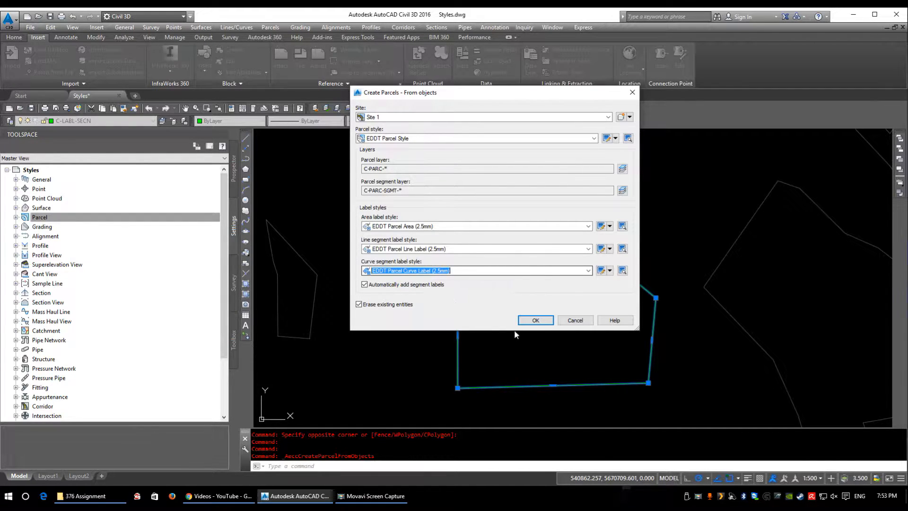
{"action": "left_click", "coordinate": [541, 321]}
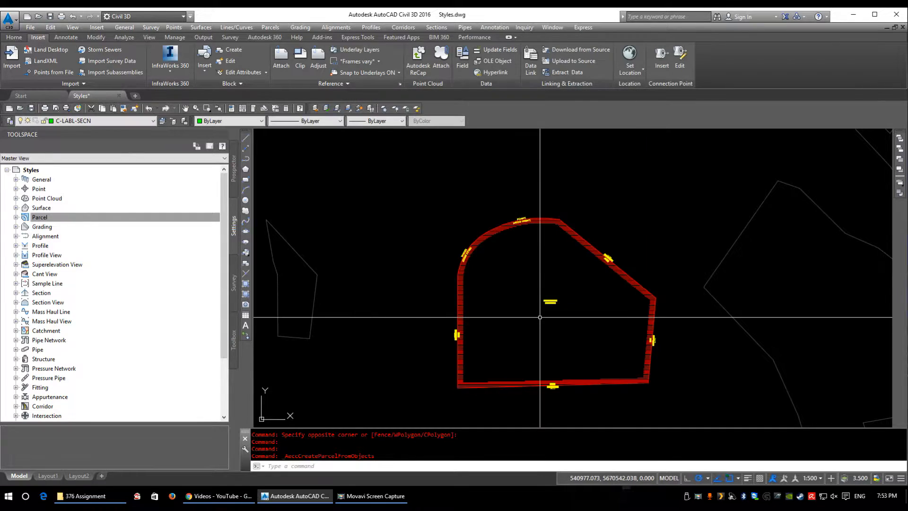
Step: Examine the new parcel's area label and the labels along its curve and line segments
{"action": "scroll", "coordinate": [534, 298], "scroll_direction": "up", "scroll_amount": 6}
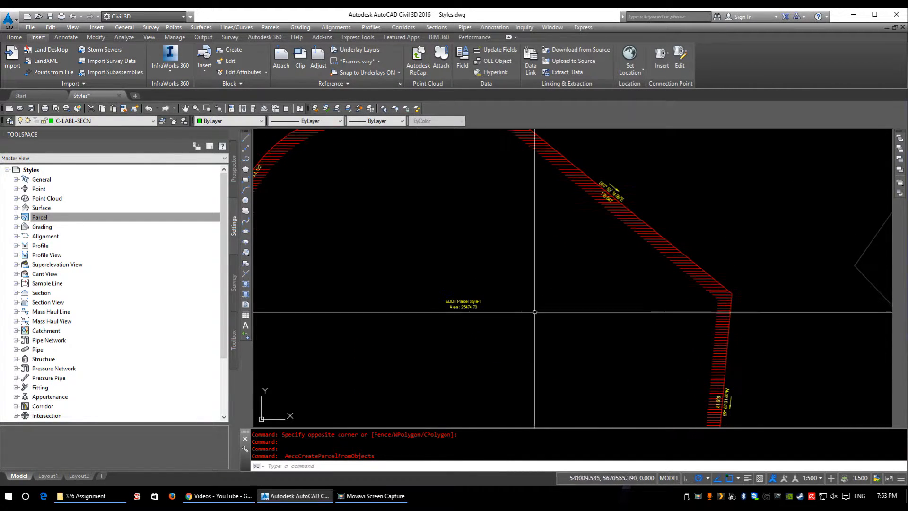
{"action": "scroll", "coordinate": [533, 296], "scroll_direction": "down", "scroll_amount": 3}
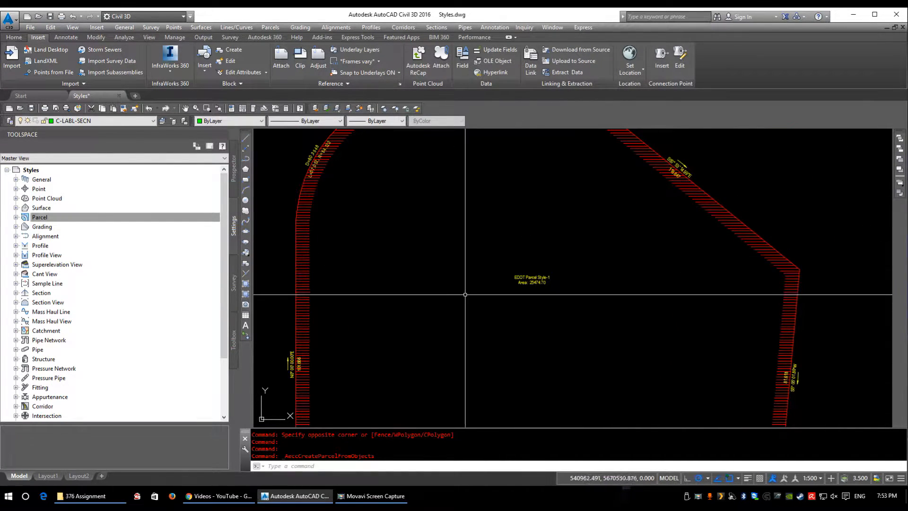
{"action": "scroll", "coordinate": [545, 282], "scroll_direction": "up", "scroll_amount": 3}
{"action": "scroll", "coordinate": [430, 336], "scroll_direction": "up", "scroll_amount": 2}
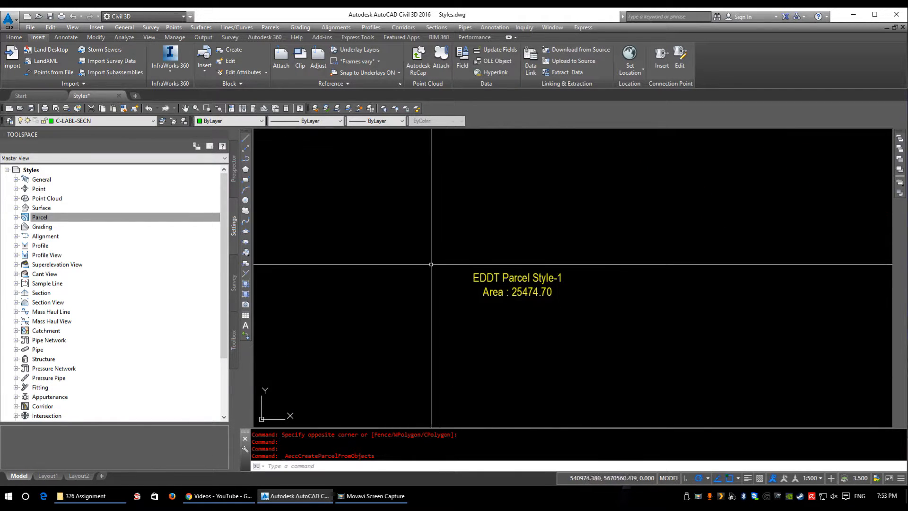
{"action": "scroll", "coordinate": [464, 262], "scroll_direction": "down", "scroll_amount": 5}
{"action": "scroll", "coordinate": [480, 243], "scroll_direction": "up", "scroll_amount": 4}
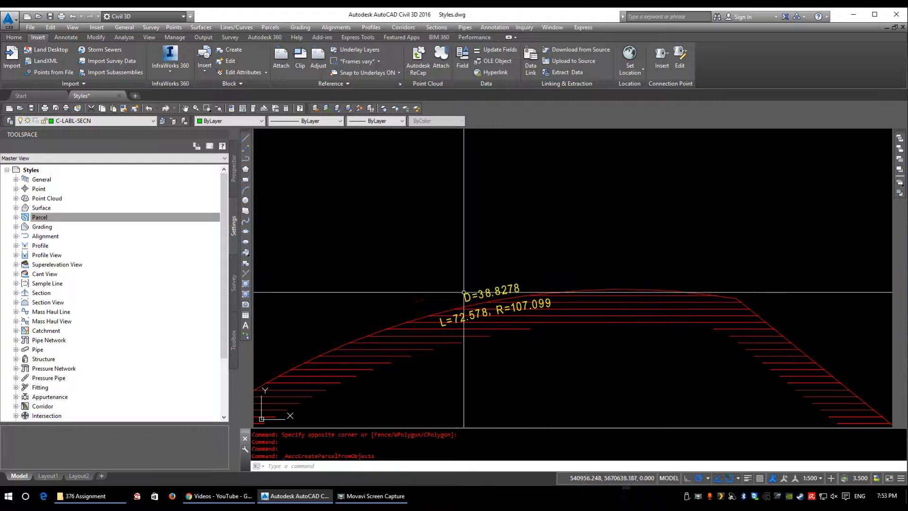
{"action": "scroll", "coordinate": [454, 304], "scroll_direction": "down", "scroll_amount": 3}
{"action": "middle_click_drag", "start_coordinate": [659, 392], "coordinate": [680, 387]}
{"action": "scroll", "coordinate": [681, 388], "scroll_direction": "up", "scroll_amount": 5}
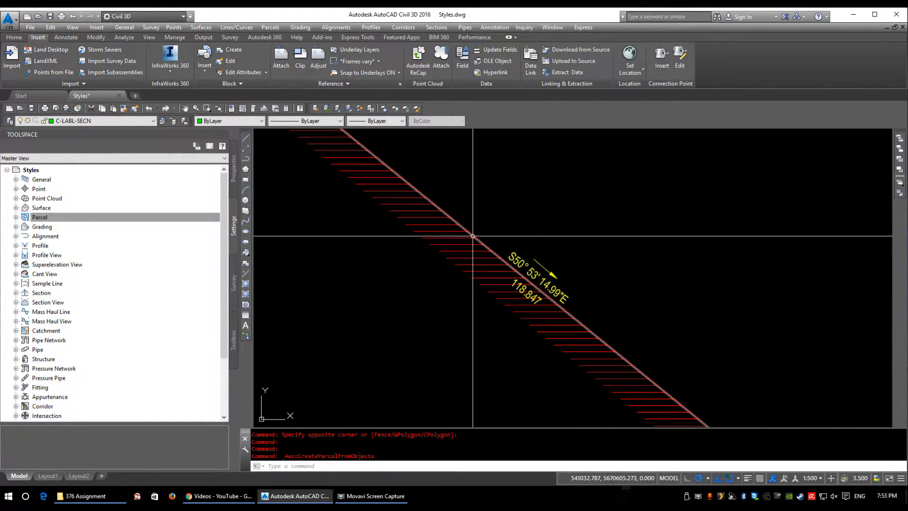
{"action": "scroll", "coordinate": [503, 286], "scroll_direction": "down", "scroll_amount": 5}
{"action": "middle_click_drag", "start_coordinate": [436, 322], "coordinate": [467, 322]}
{"action": "scroll", "coordinate": [470, 293], "scroll_direction": "up", "scroll_amount": 2}
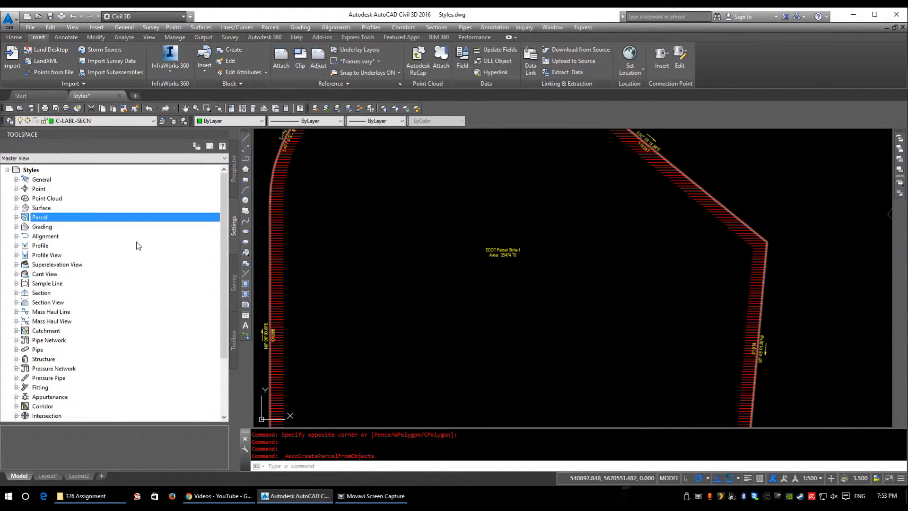
Step: Review the layout settings of the EDDT Parcel Area (2.5mm) label style and close them without changes
{"action": "left_click", "coordinate": [16, 217]}
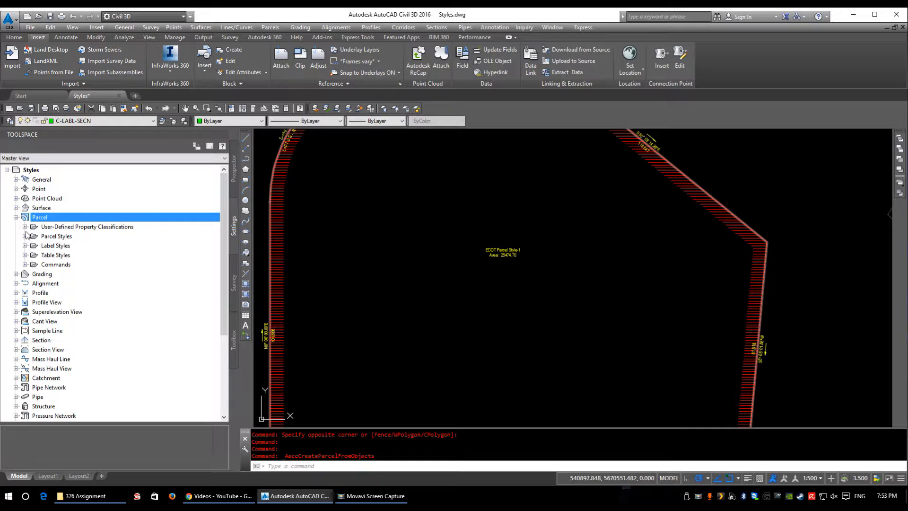
{"action": "left_click", "coordinate": [25, 246]}
{"action": "left_click", "coordinate": [33, 255]}
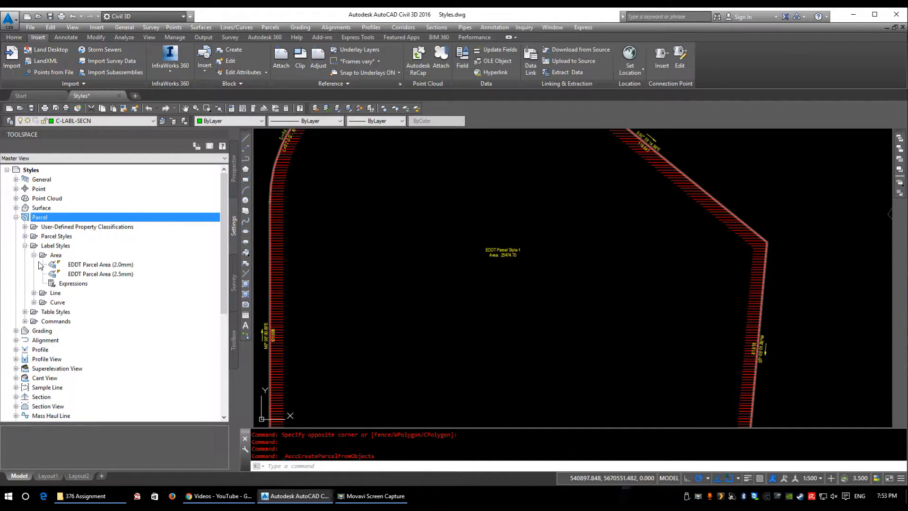
{"action": "scroll", "coordinate": [396, 307], "scroll_direction": "up", "scroll_amount": 5}
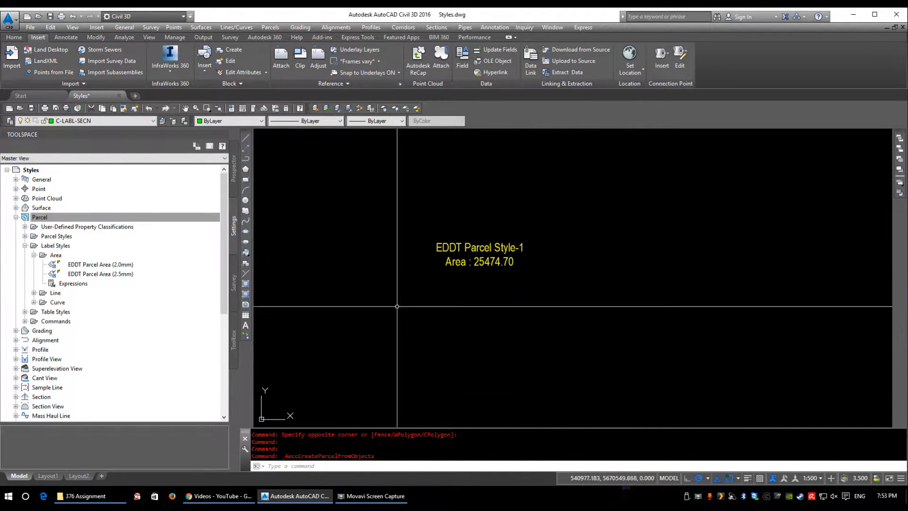
{"action": "right_click", "coordinate": [105, 278]}
{"action": "left_click", "coordinate": [134, 283]}
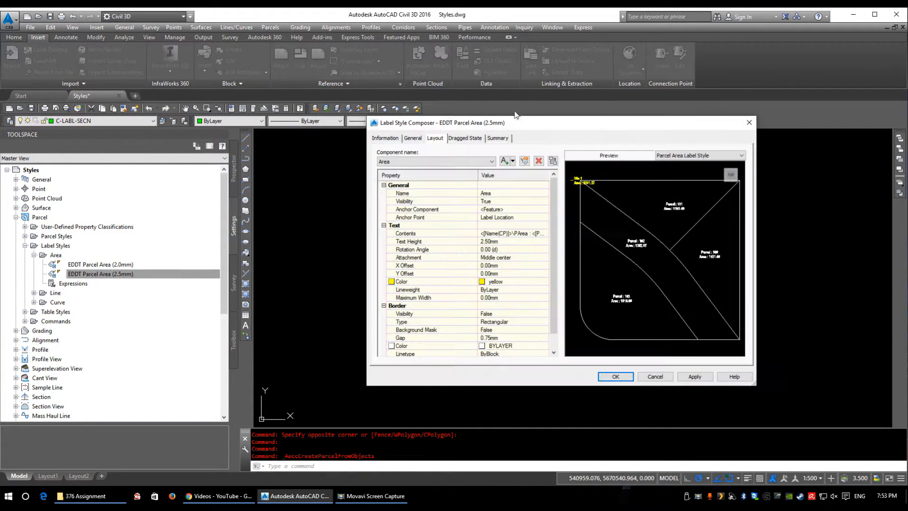
{"action": "left_click_drag", "start_coordinate": [486, 125], "coordinate": [616, 64]}
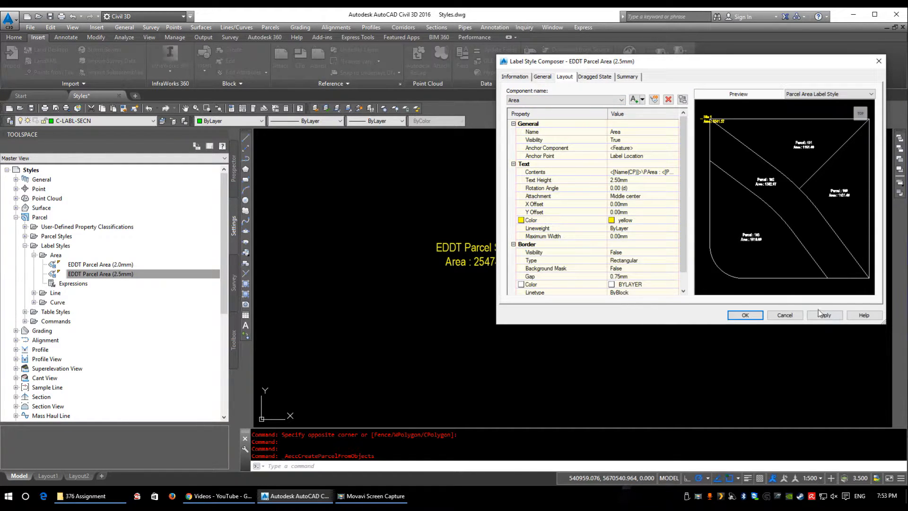
{"action": "left_click", "coordinate": [745, 315]}
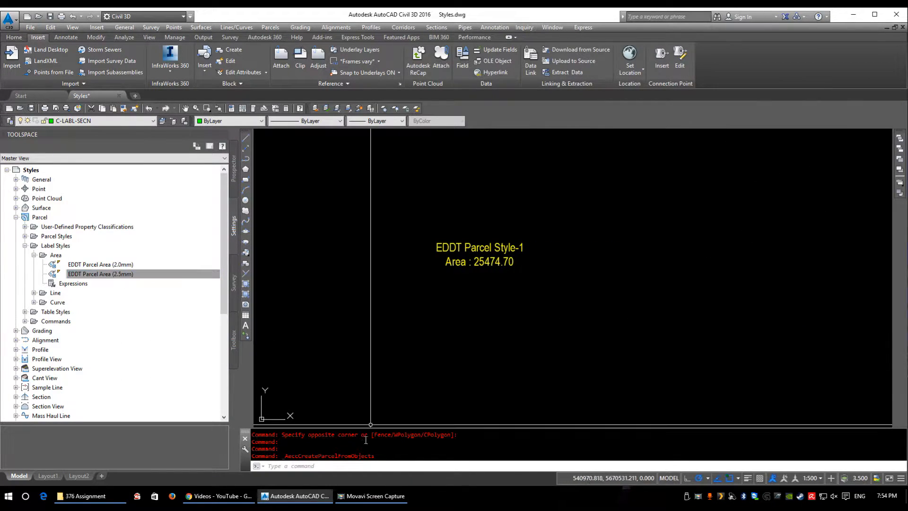
Step: Rename the EDDT Parcel Style parcel style to Lot
{"action": "left_click", "coordinate": [43, 217]}
{"action": "double_click", "coordinate": [57, 235]}
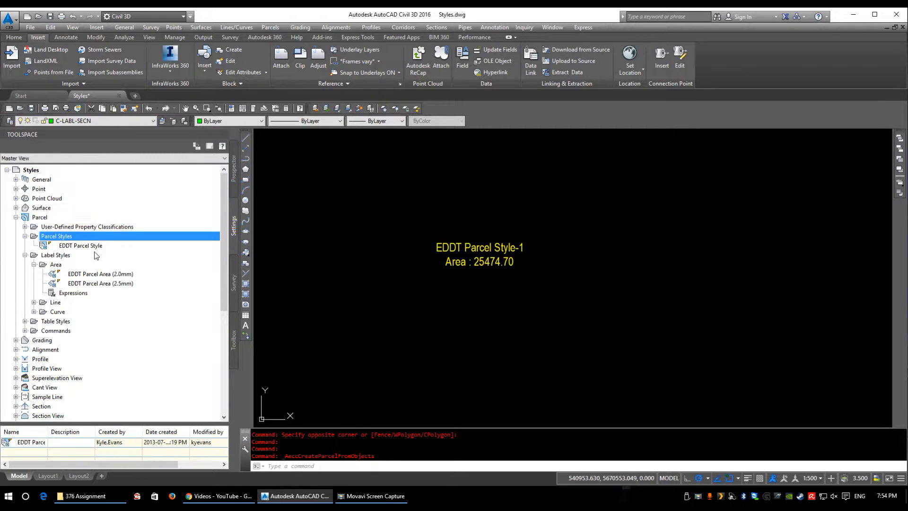
{"action": "left_click", "coordinate": [80, 246]}
{"action": "right_click", "coordinate": [86, 247]}
{"action": "left_click", "coordinate": [131, 255]}
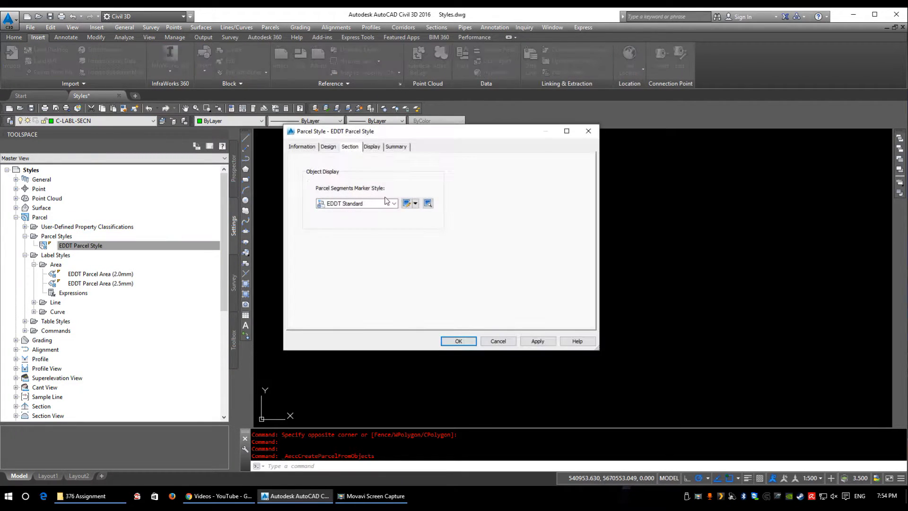
{"action": "left_click", "coordinate": [309, 147]}
{"action": "left_click_drag", "start_coordinate": [337, 169], "coordinate": [142, 162]}
{"action": "type", "text": "Lot"}
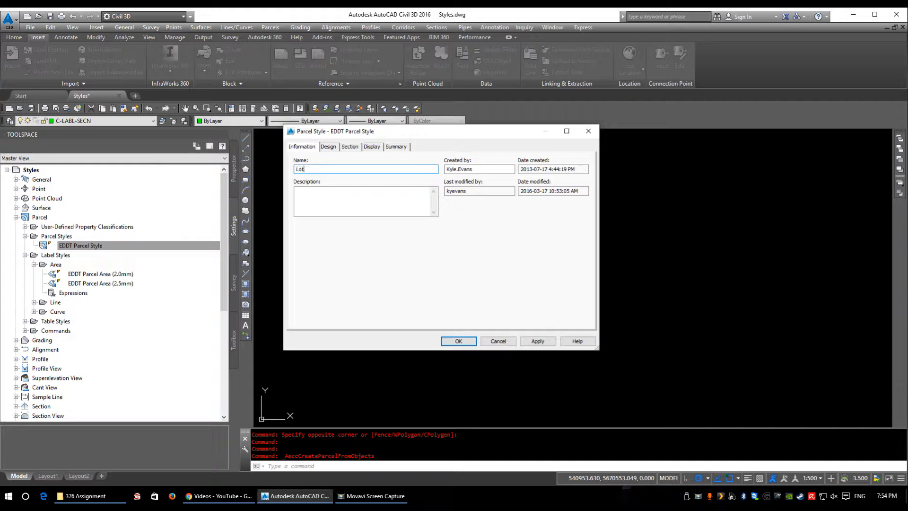
{"action": "left_click", "coordinate": [448, 341]}
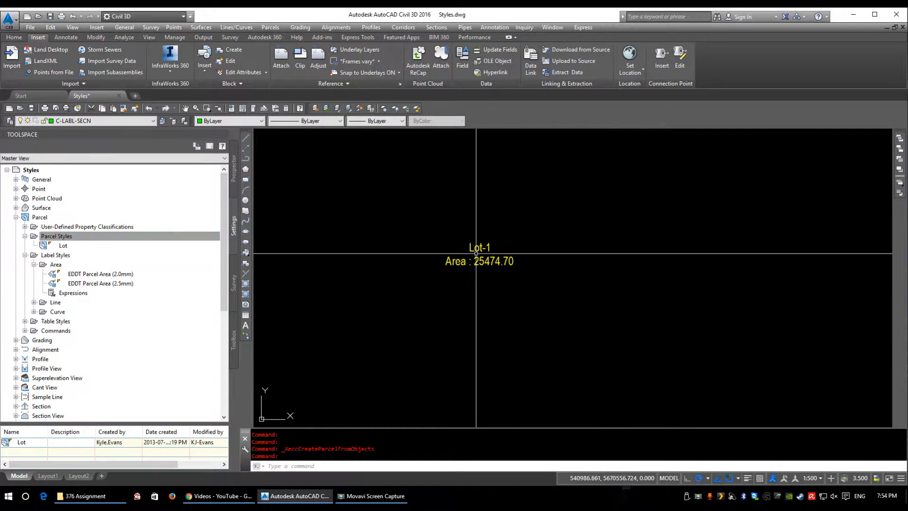
Step: Open the EDDT Parcel Area (2.5mm) label style for editing and review its information, general and layout settings
{"action": "left_click", "coordinate": [87, 275]}
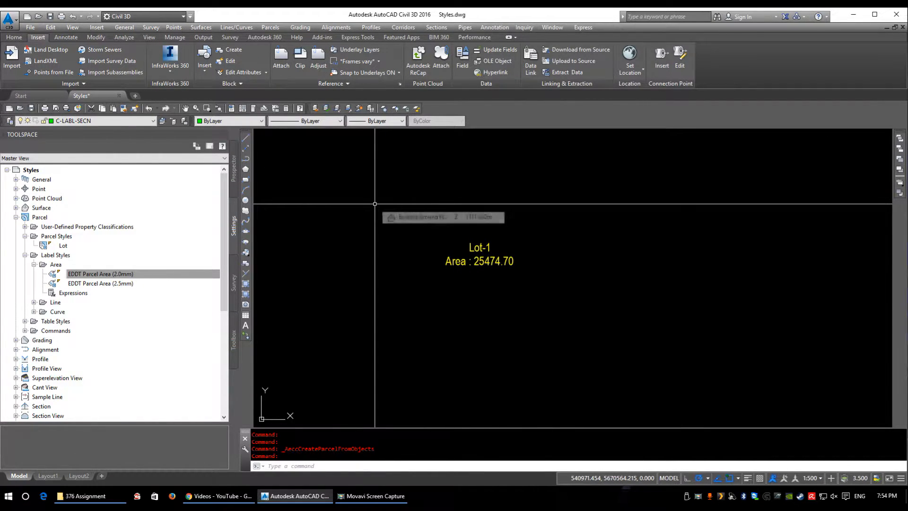
{"action": "left_click", "coordinate": [96, 284]}
{"action": "right_click", "coordinate": [113, 285]}
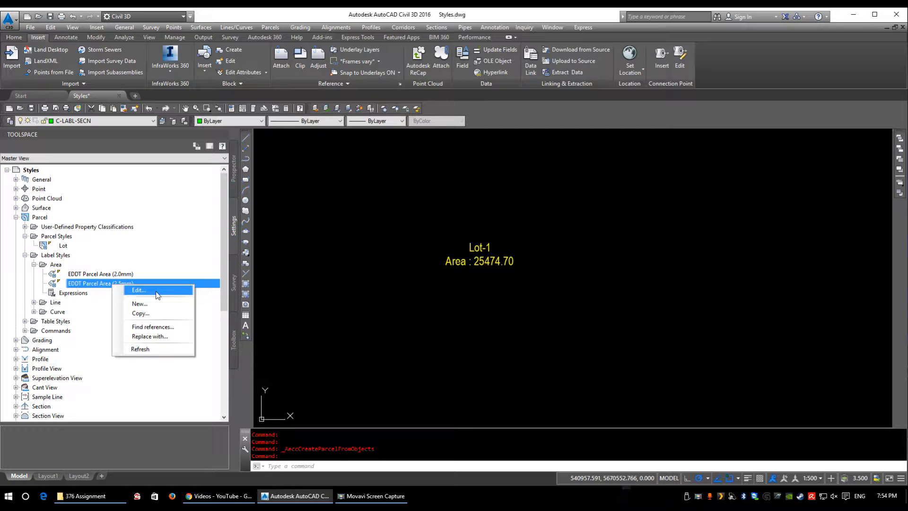
{"action": "left_click", "coordinate": [138, 290]}
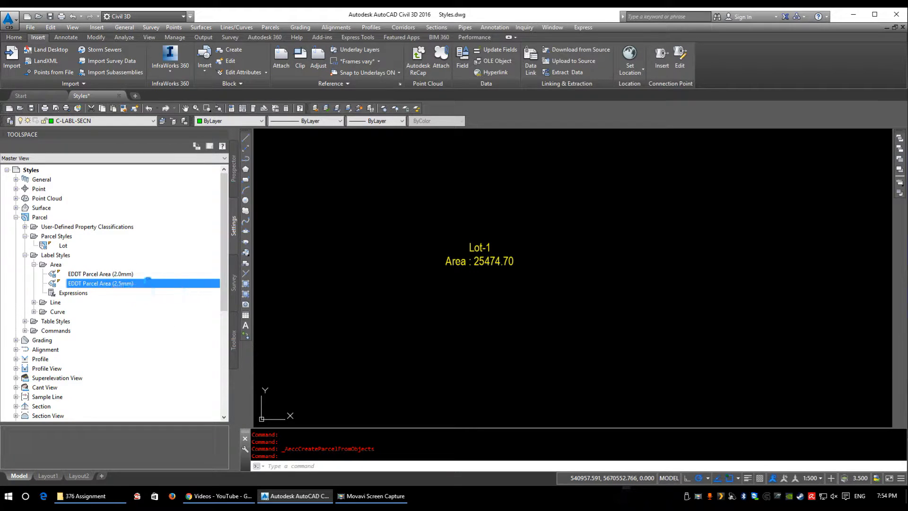
{"action": "left_click_drag", "start_coordinate": [585, 68], "coordinate": [126, 86]}
{"action": "left_click", "coordinate": [70, 119]}
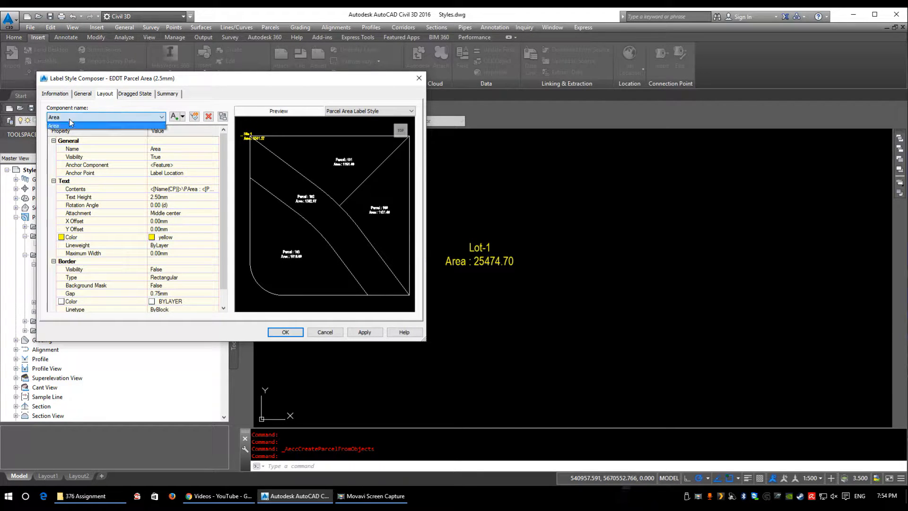
{"action": "left_click", "coordinate": [68, 117]}
{"action": "left_click", "coordinate": [55, 93]}
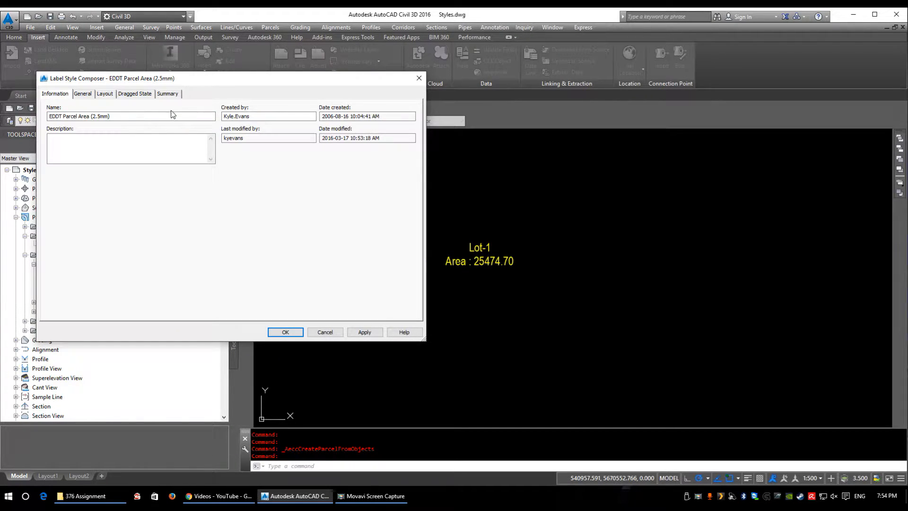
{"action": "left_click", "coordinate": [81, 93]}
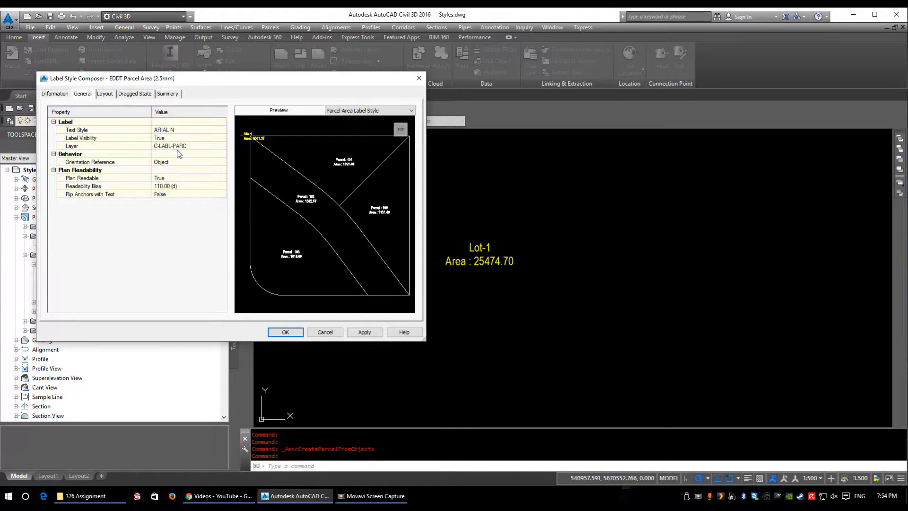
{"action": "left_click", "coordinate": [104, 96]}
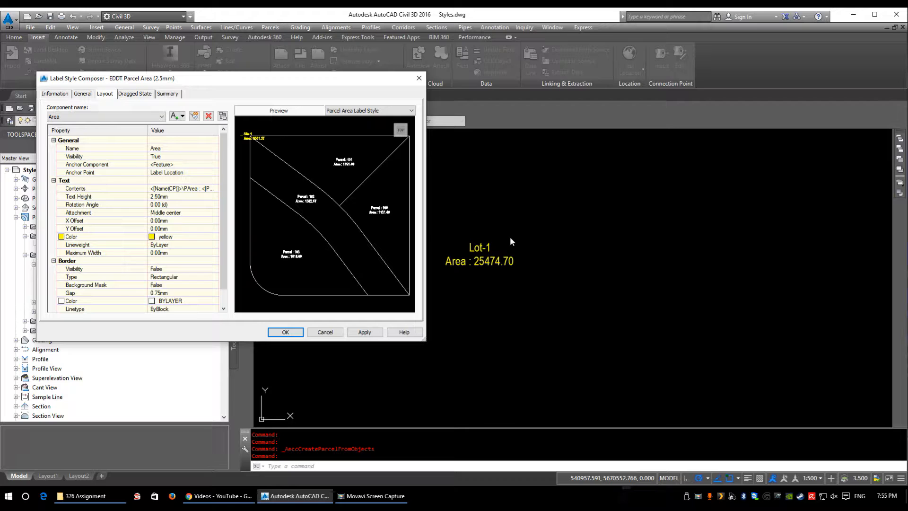
Step: Open the Area component's text contents and change the Name field's capitalization to upper case
{"action": "left_click", "coordinate": [198, 188]}
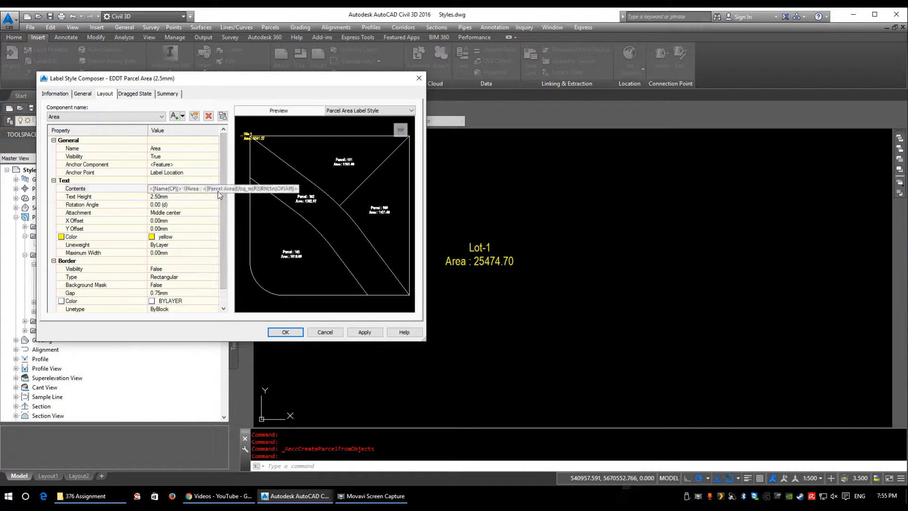
{"action": "left_click", "coordinate": [215, 188]}
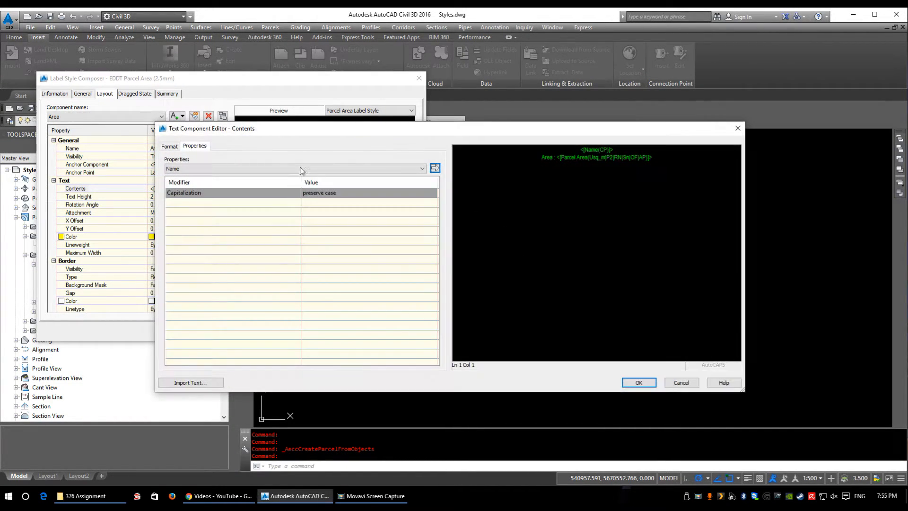
{"action": "left_click_drag", "start_coordinate": [363, 122], "coordinate": [429, 69]}
{"action": "left_click", "coordinate": [277, 113]}
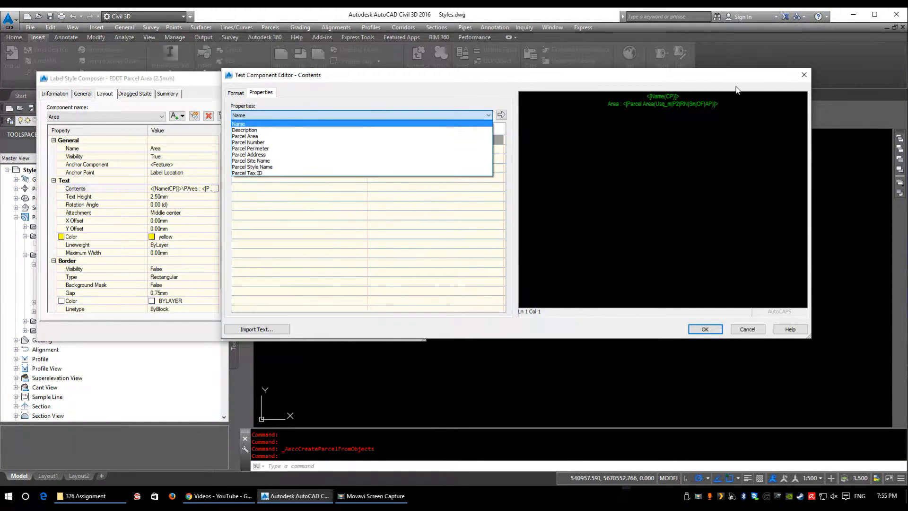
{"action": "left_click", "coordinate": [665, 110]}
{"action": "left_click", "coordinate": [667, 98]}
{"action": "left_click", "coordinate": [652, 106]}
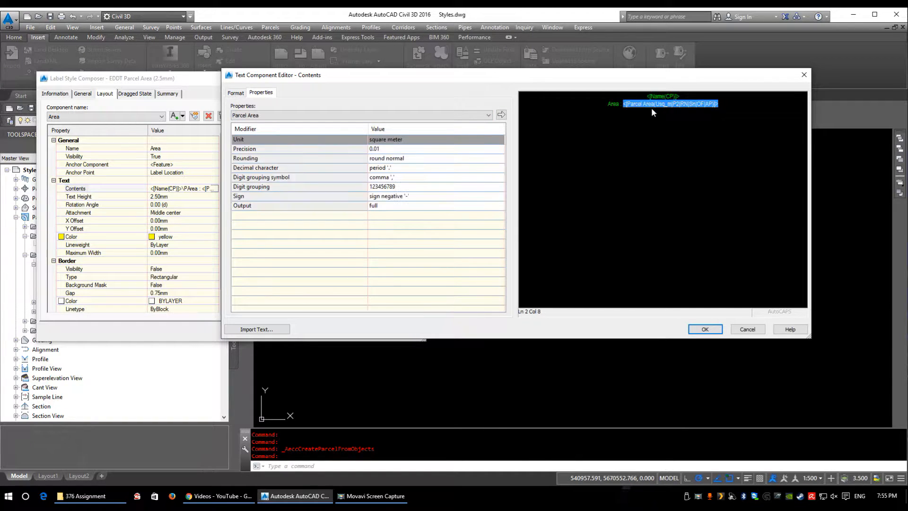
{"action": "left_click", "coordinate": [663, 96]}
{"action": "left_click", "coordinate": [407, 140]}
{"action": "left_click", "coordinate": [499, 140]}
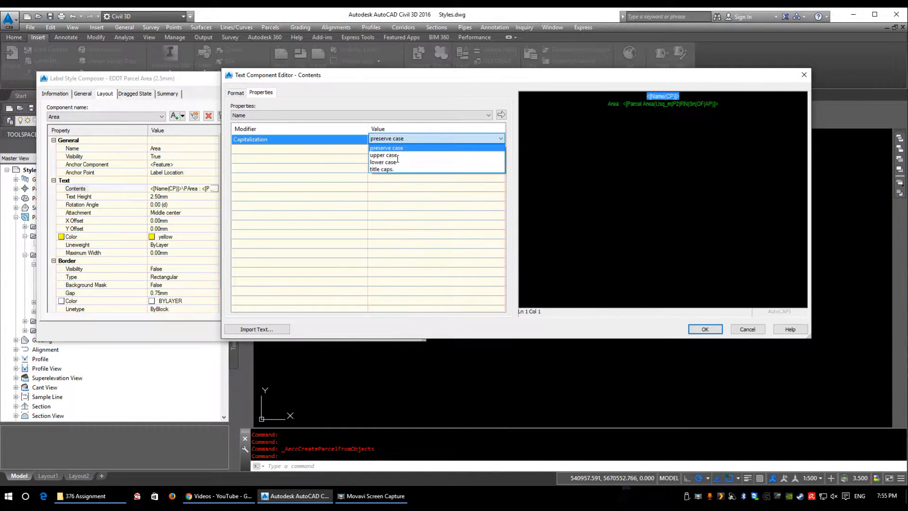
{"action": "left_click", "coordinate": [473, 156]}
{"action": "left_click", "coordinate": [501, 114]}
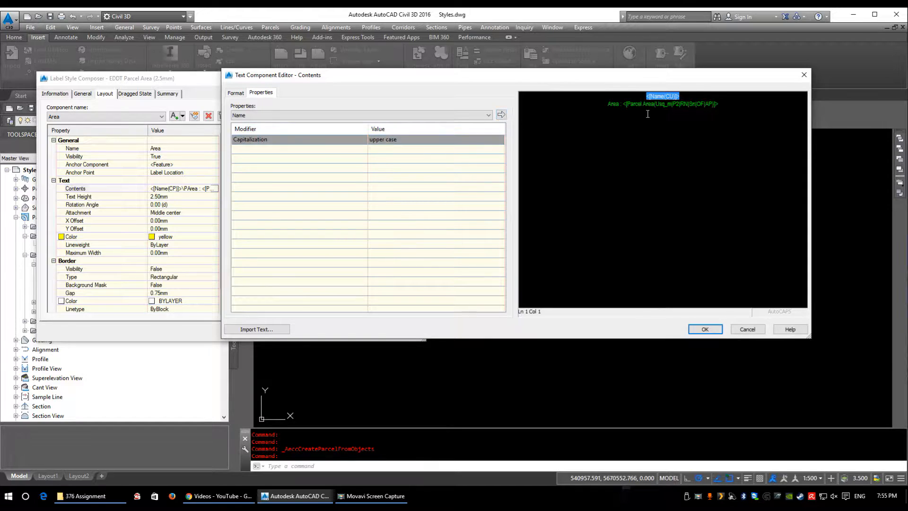
Step: Check the unit and precision options of the Parcel Area field, picking square meter and 0.01
{"action": "left_click", "coordinate": [658, 106]}
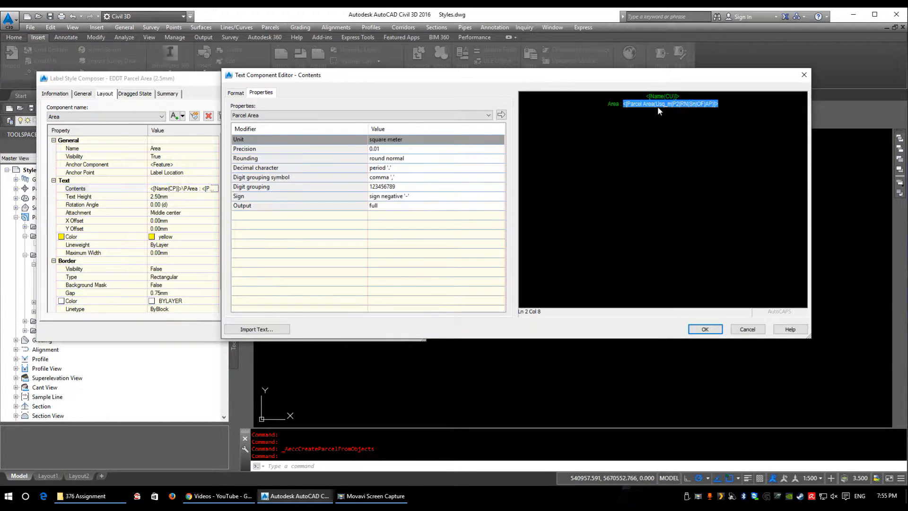
{"action": "left_click", "coordinate": [394, 139]}
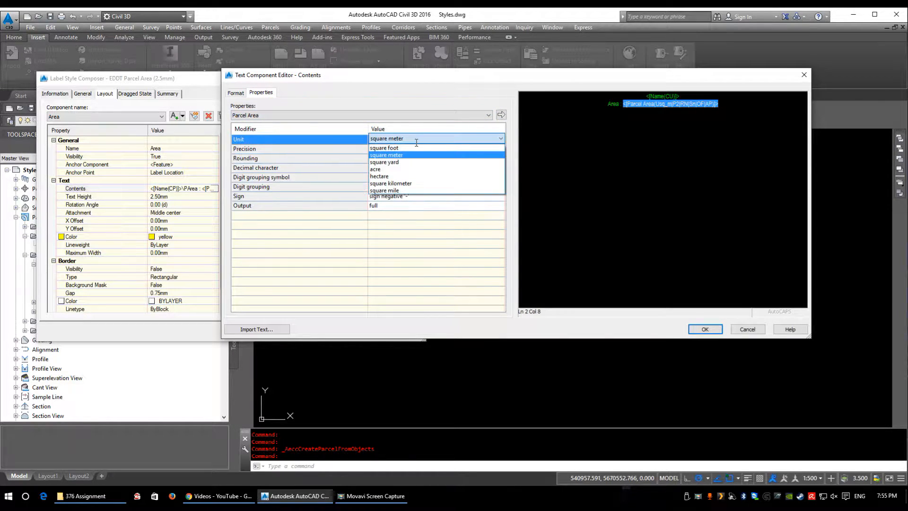
{"action": "left_click", "coordinate": [405, 154]}
{"action": "left_click", "coordinate": [394, 149]}
{"action": "left_click", "coordinate": [395, 150]}
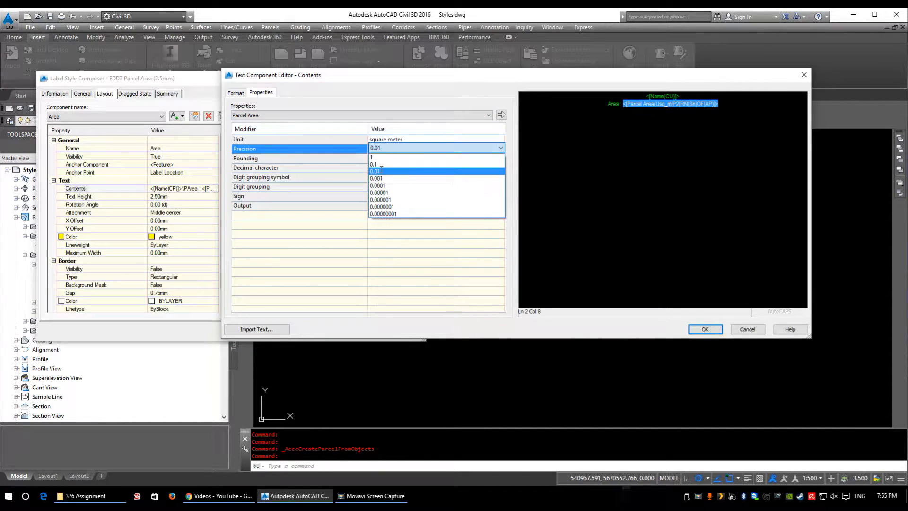
{"action": "left_click", "coordinate": [381, 169]}
{"action": "left_click", "coordinate": [385, 149]}
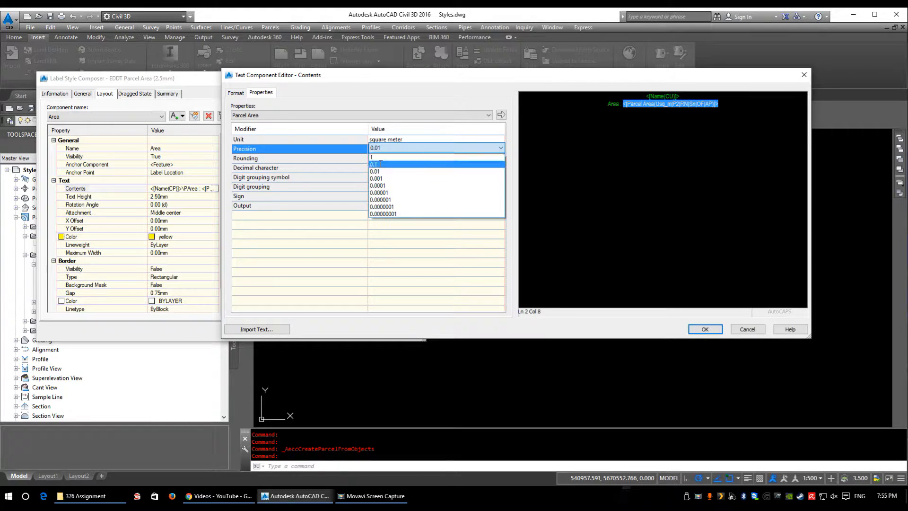
{"action": "left_click", "coordinate": [381, 171]}
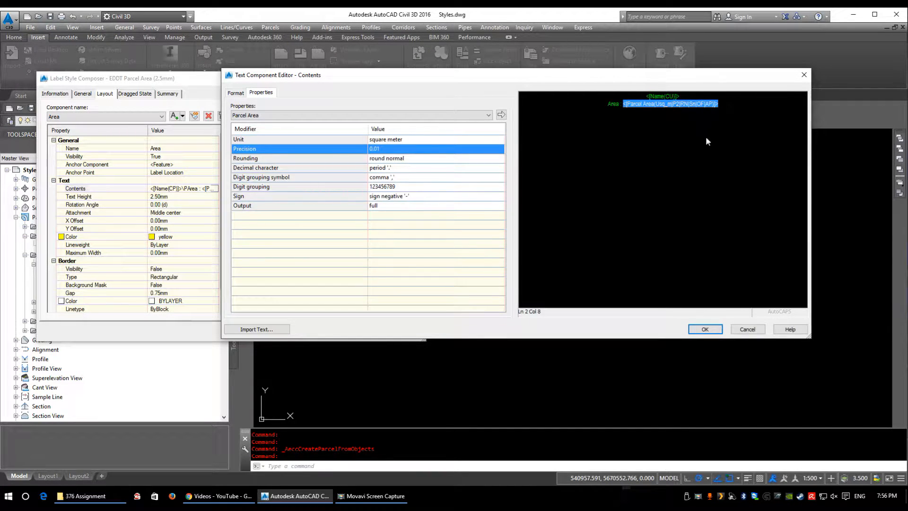
Step: Append the unit text m2 directly after the Parcel Area field and apply the revised contents to the label style
{"action": "left_click", "coordinate": [726, 106]}
{"action": "type", "text": "m2"}
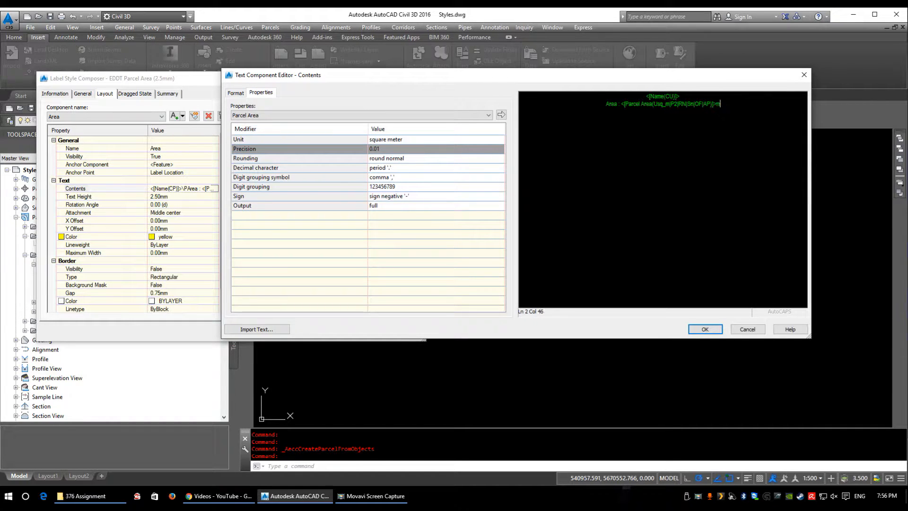
{"action": "left_click", "coordinate": [717, 328]}
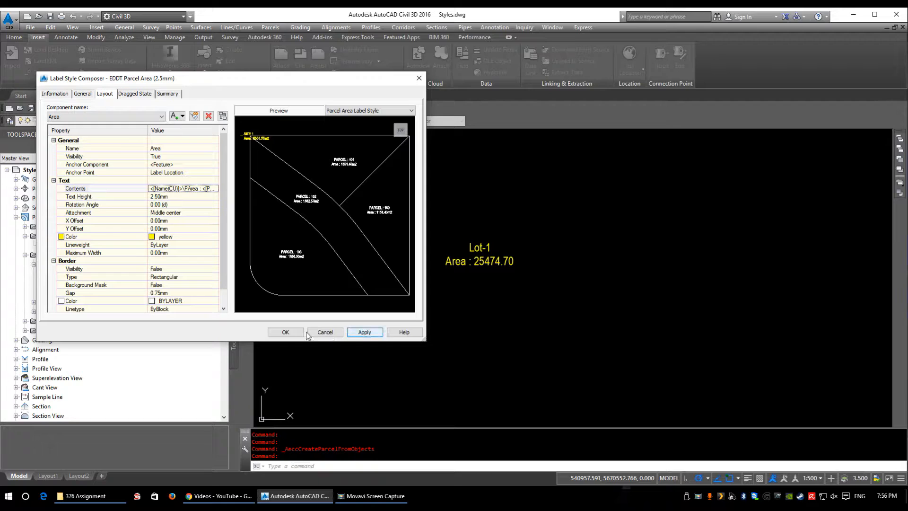
{"action": "left_click", "coordinate": [364, 332]}
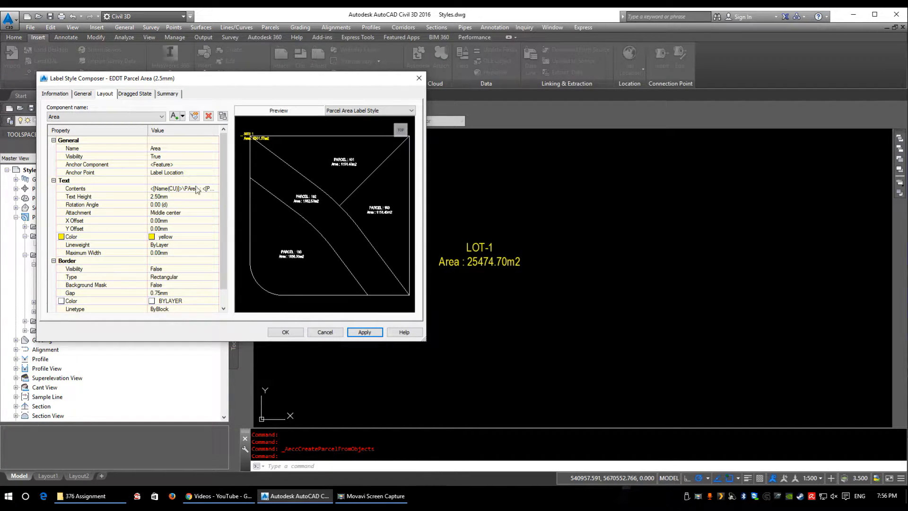
Step: Replace the word Area with AREA in the Area component's text contents, apply the change and close the label style
{"action": "left_click", "coordinate": [212, 189]}
{"action": "left_click", "coordinate": [215, 189]}
{"action": "left_click", "coordinate": [615, 103]}
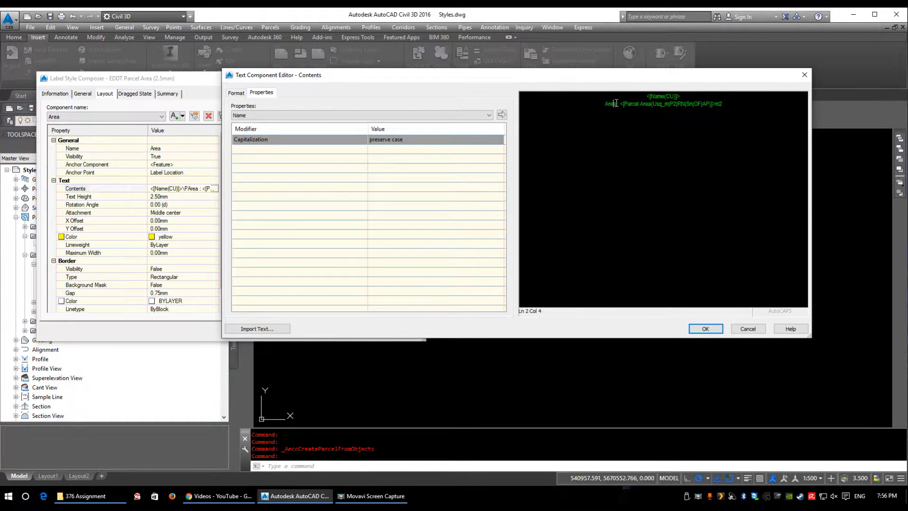
{"action": "key", "text": "BackSpace"}
{"action": "key", "text": "BackSpace"}
{"action": "key", "text": "BackSpace"}
{"action": "key", "text": "BackSpace"}
{"action": "type", "text": "AREA"}
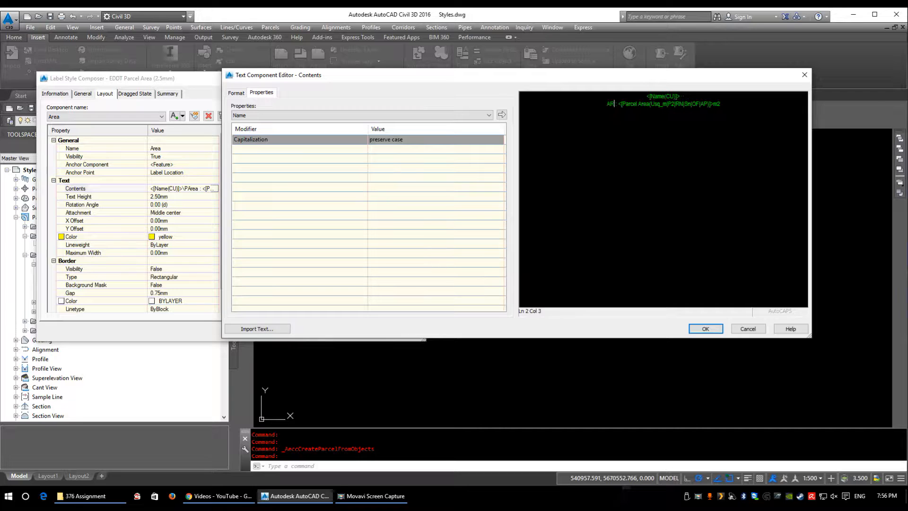
{"action": "left_click", "coordinate": [705, 329]}
{"action": "left_click", "coordinate": [361, 332]}
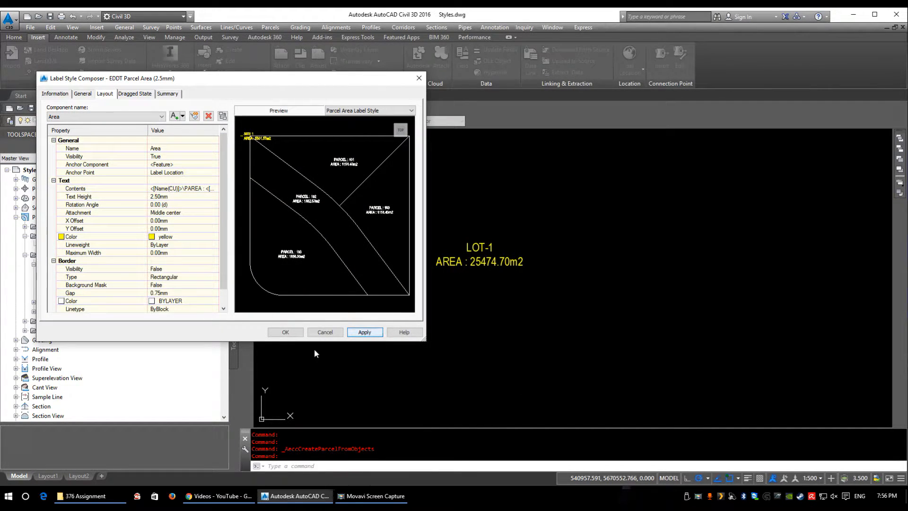
{"action": "left_click", "coordinate": [291, 333]}
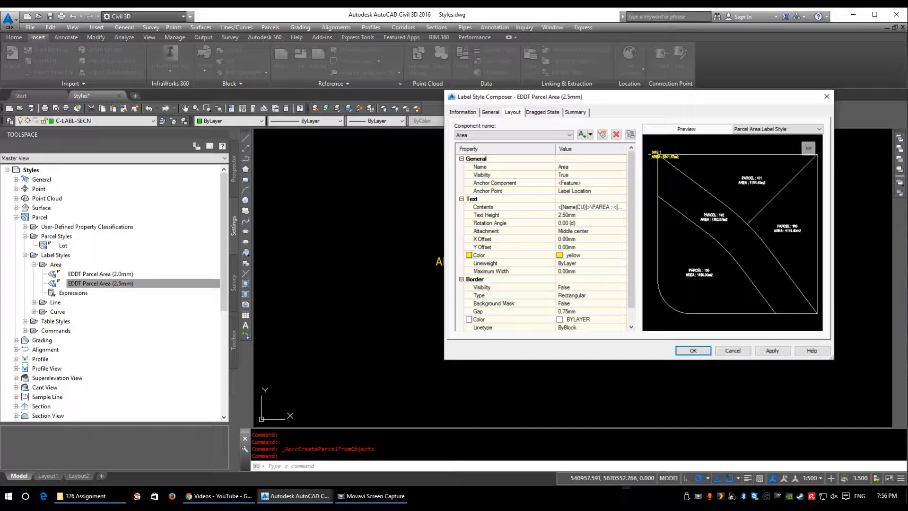
{"action": "left_click_drag", "start_coordinate": [627, 97], "coordinate": [210, 116]}
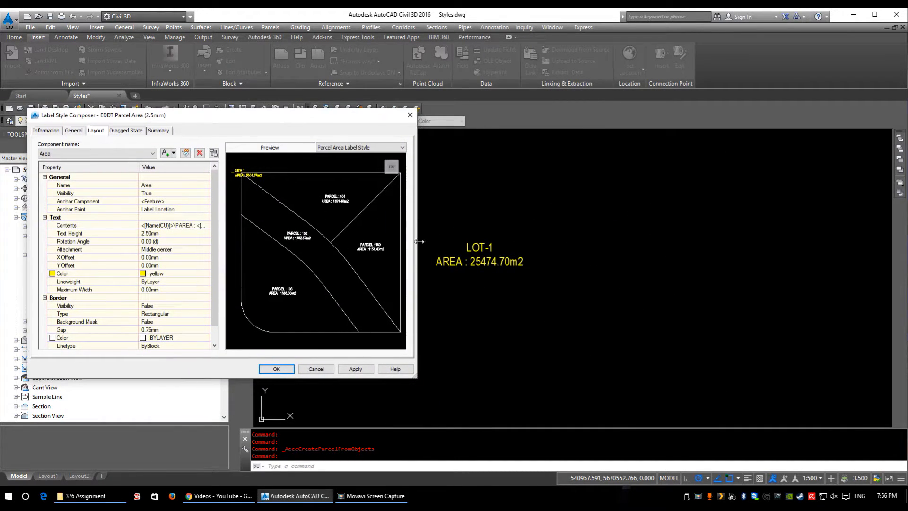
{"action": "left_click", "coordinate": [277, 368]}
Step: Starting from the LOT-1 area label, edit its EDDT Parcel Area (2.5mm) style and apply a text height of 15 mm
{"action": "left_click", "coordinate": [480, 258]}
{"action": "right_click", "coordinate": [467, 265]}
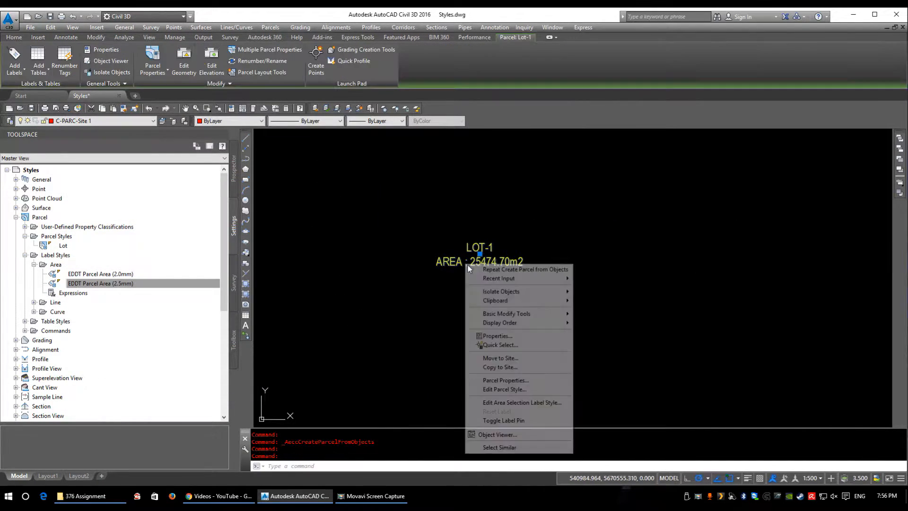
{"action": "left_click", "coordinate": [539, 405]}
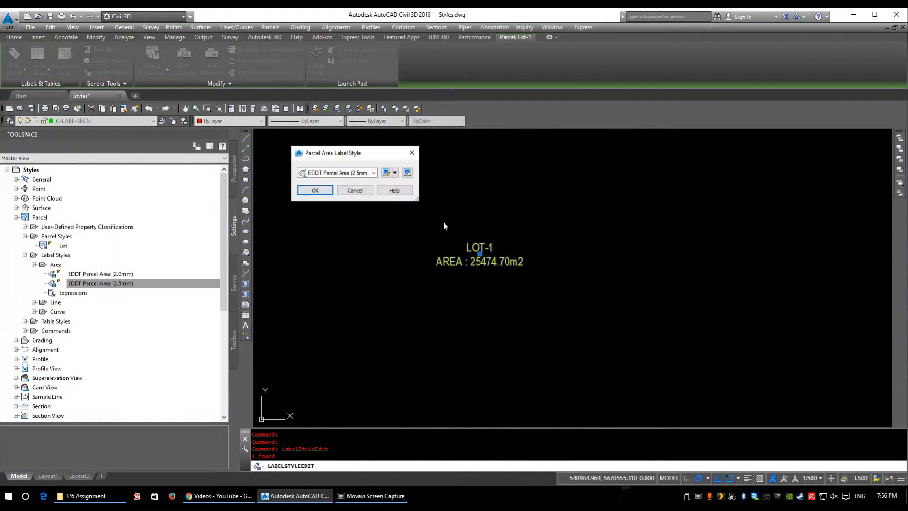
{"action": "left_click", "coordinate": [374, 170]}
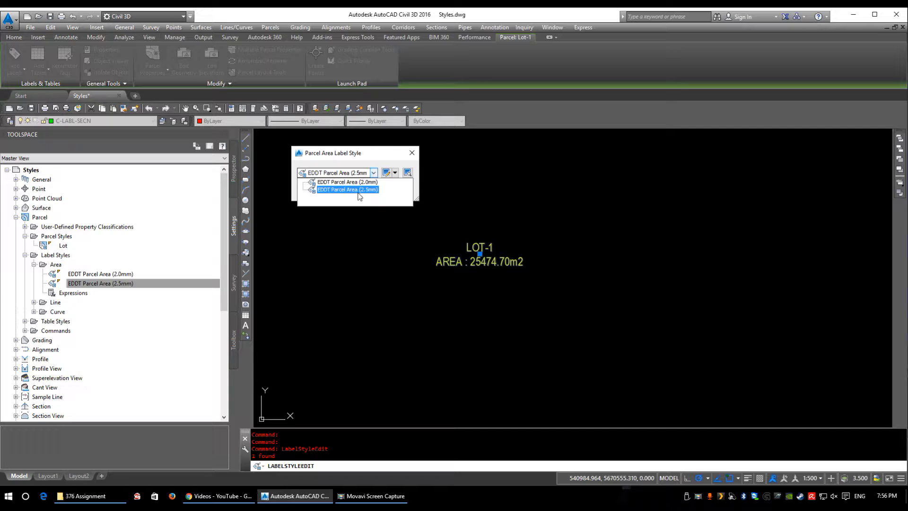
{"action": "left_click", "coordinate": [345, 185]}
{"action": "left_click", "coordinate": [395, 173]}
{"action": "left_click", "coordinate": [425, 212]}
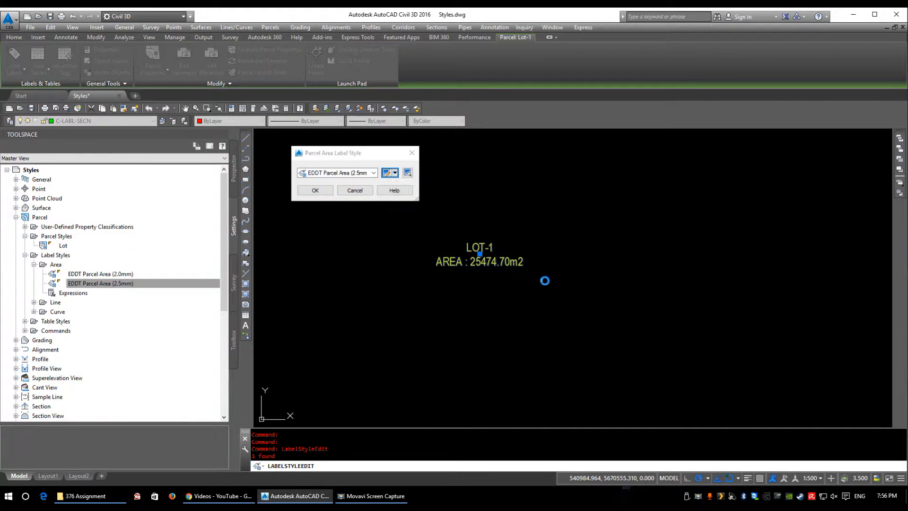
{"action": "left_click", "coordinate": [161, 233]}
{"action": "type", "text": "15"}
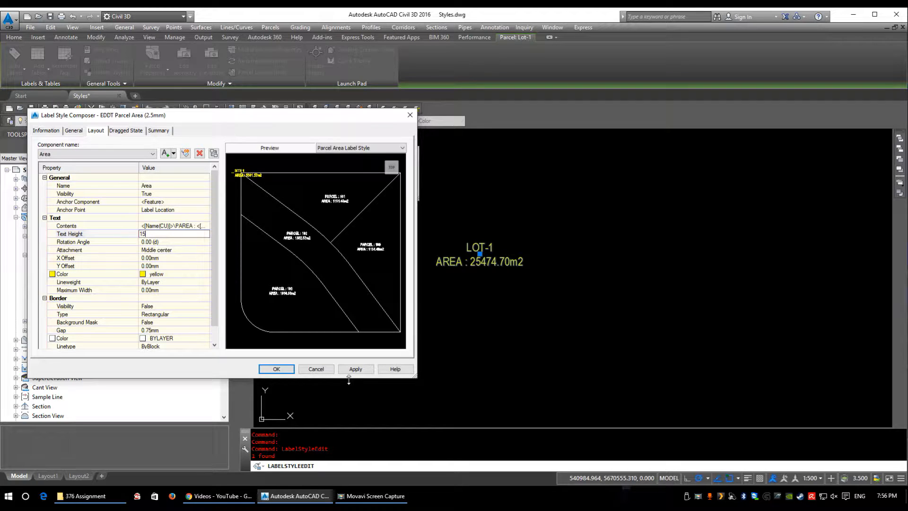
{"action": "left_click", "coordinate": [354, 369]}
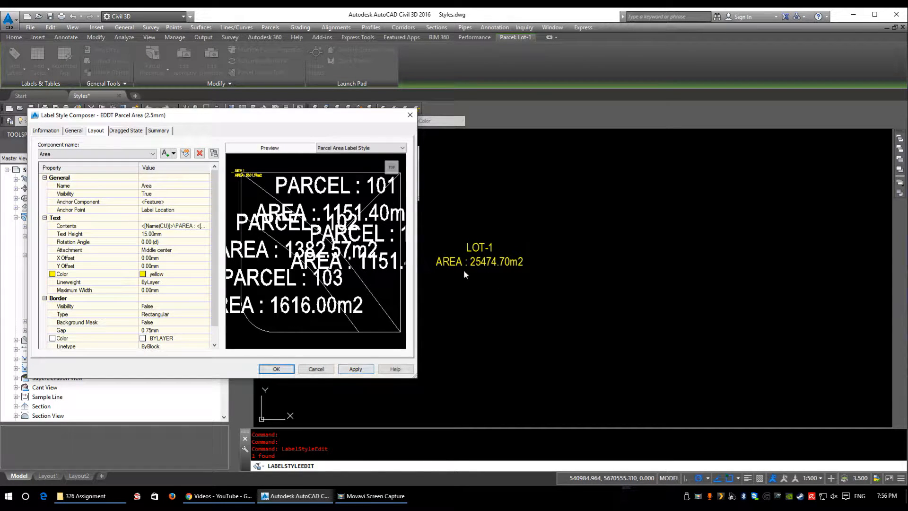
Step: Set the Area component's text height to 2.5 mm, apply the change and close the parcel area label style
{"action": "left_click_drag", "start_coordinate": [373, 118], "coordinate": [399, 99]}
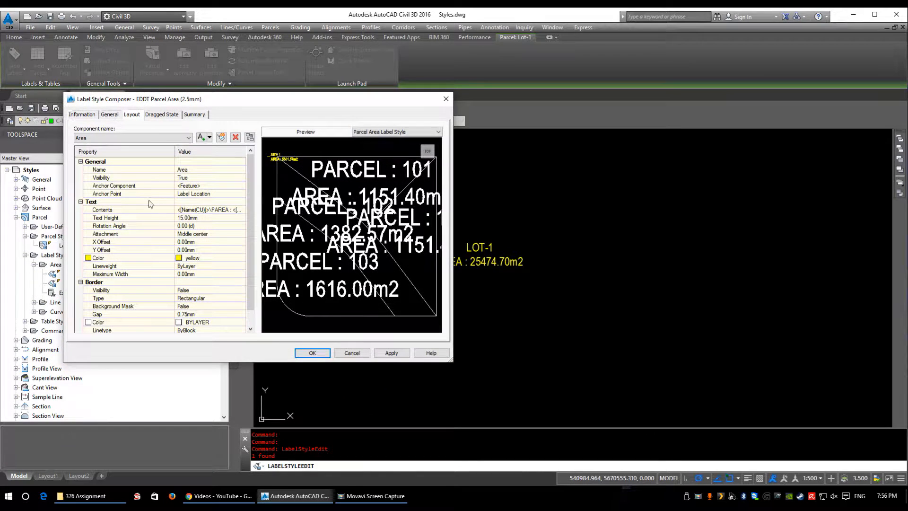
{"action": "left_click", "coordinate": [197, 218]}
{"action": "type", "text": "2.5"}
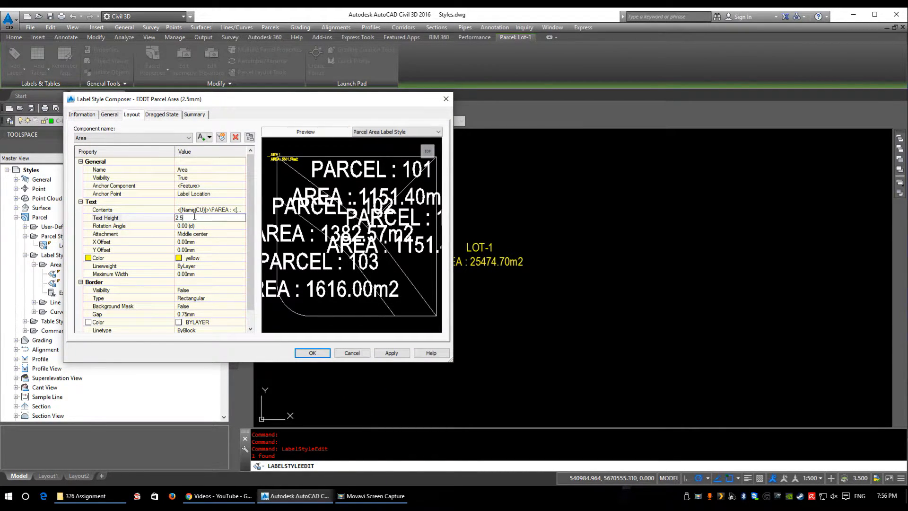
{"action": "left_click", "coordinate": [418, 355]}
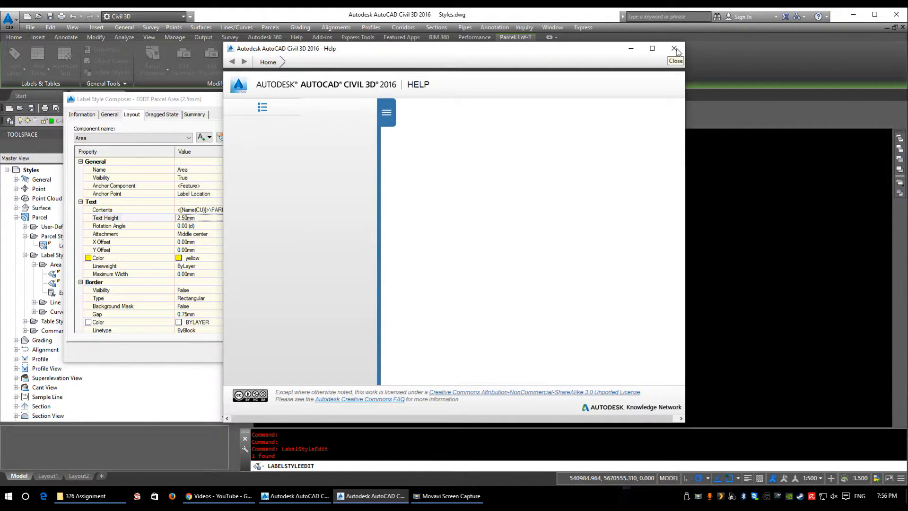
{"action": "left_click", "coordinate": [674, 48]}
{"action": "left_click", "coordinate": [391, 352]}
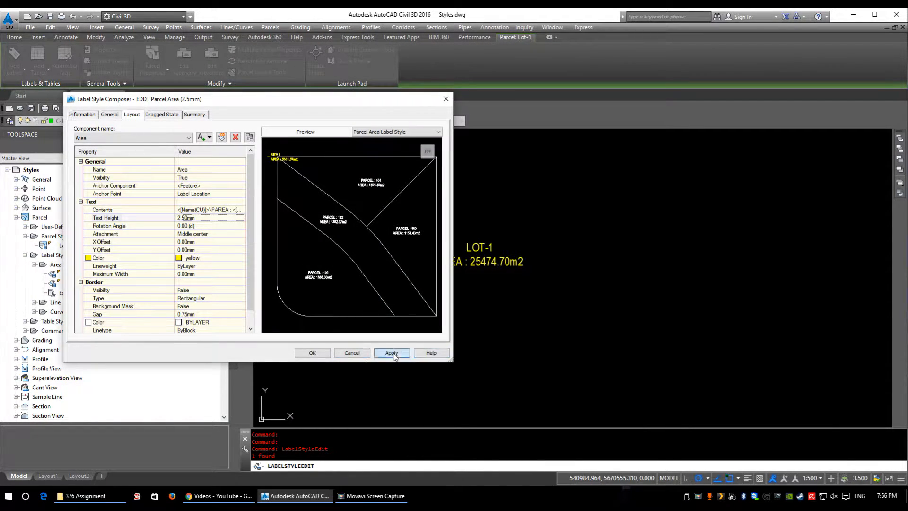
{"action": "left_click", "coordinate": [312, 352]}
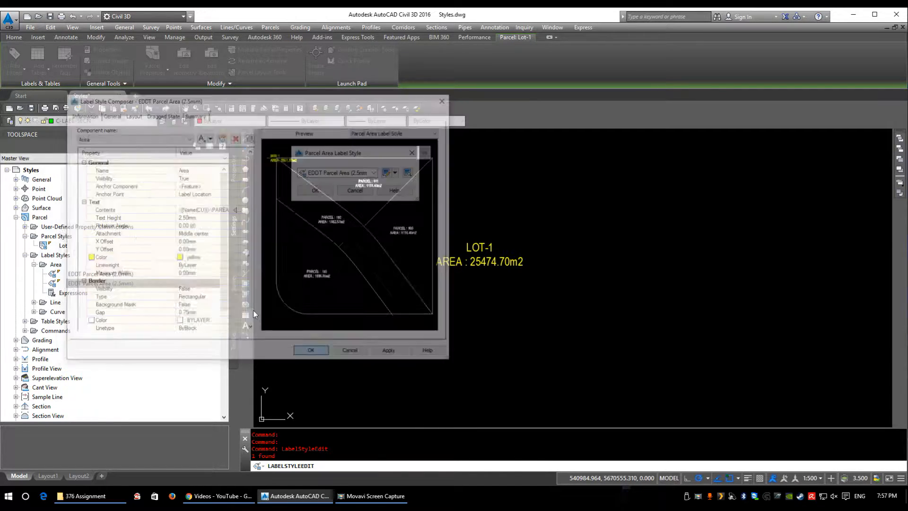
{"action": "left_click", "coordinate": [354, 191]}
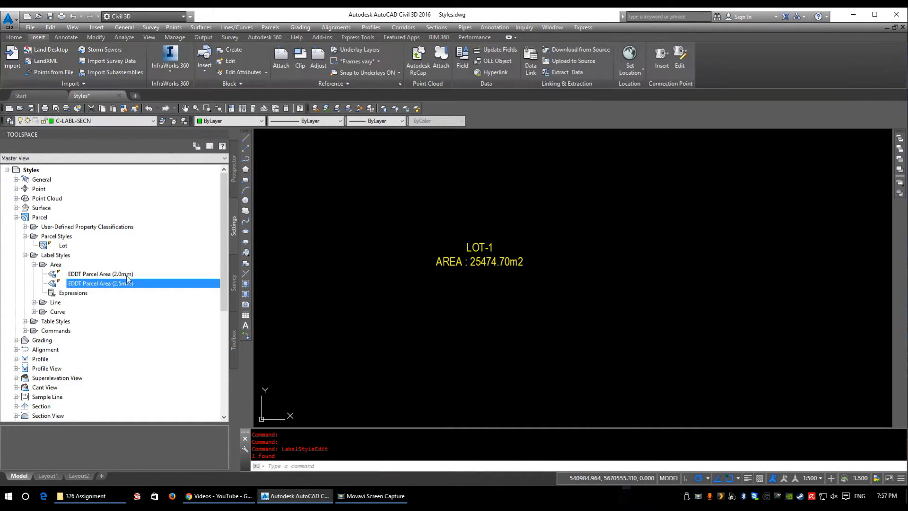
Step: Edit the Lot parcel style of LOT-1 to hide the Parcel Area Fill component in plan view and apply it
{"action": "scroll", "coordinate": [490, 250], "scroll_direction": "down", "scroll_amount": 3}
{"action": "scroll", "coordinate": [520, 308], "scroll_direction": "down", "scroll_amount": 2}
{"action": "scroll", "coordinate": [624, 300], "scroll_direction": "up", "scroll_amount": 8}
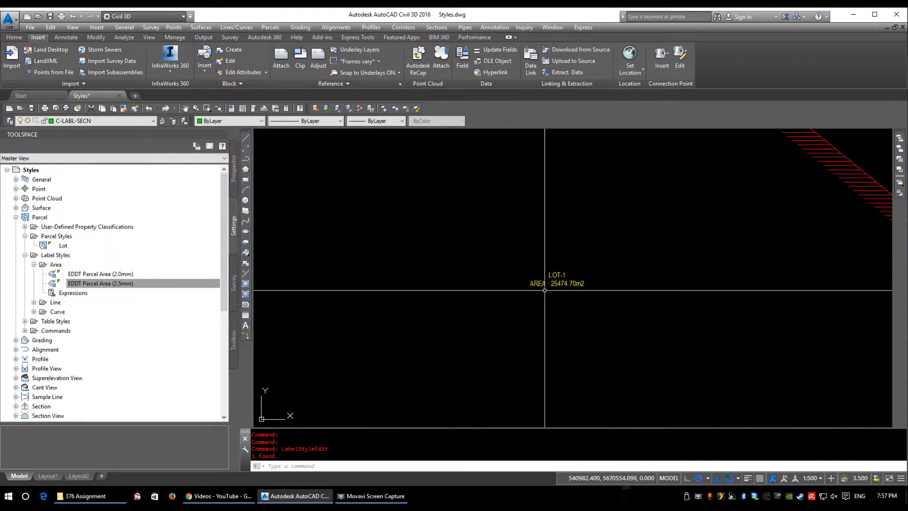
{"action": "scroll", "coordinate": [543, 258], "scroll_direction": "down", "scroll_amount": 2}
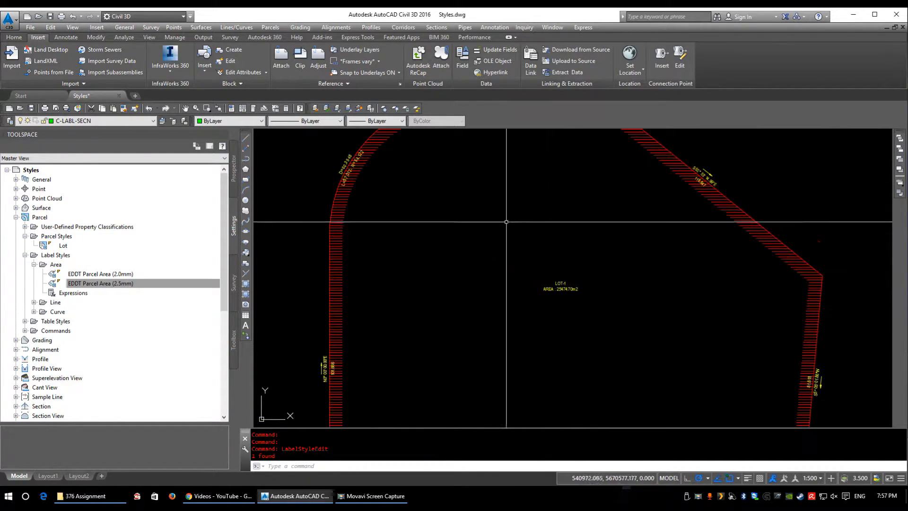
{"action": "scroll", "coordinate": [610, 269], "scroll_direction": "up", "scroll_amount": 4}
{"action": "scroll", "coordinate": [570, 302], "scroll_direction": "down", "scroll_amount": 3}
{"action": "scroll", "coordinate": [401, 302], "scroll_direction": "up", "scroll_amount": 5}
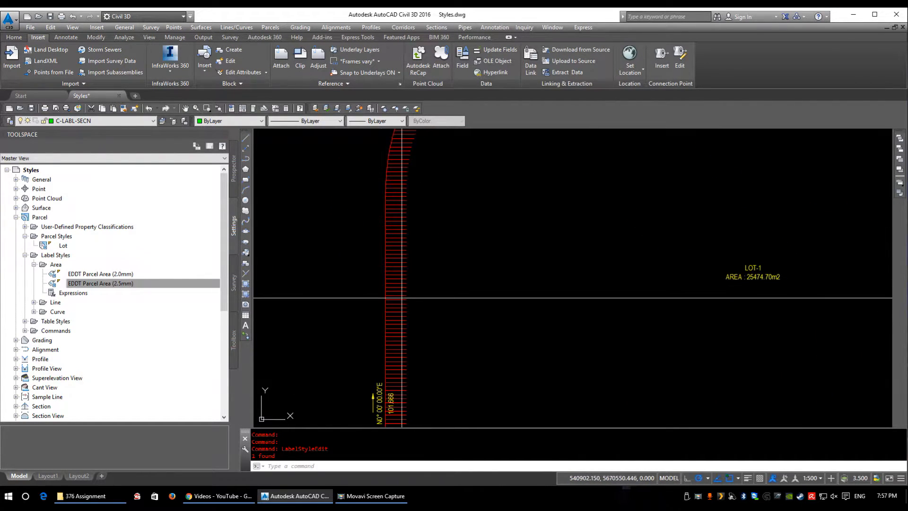
{"action": "left_click", "coordinate": [752, 270]}
{"action": "right_click", "coordinate": [436, 137]}
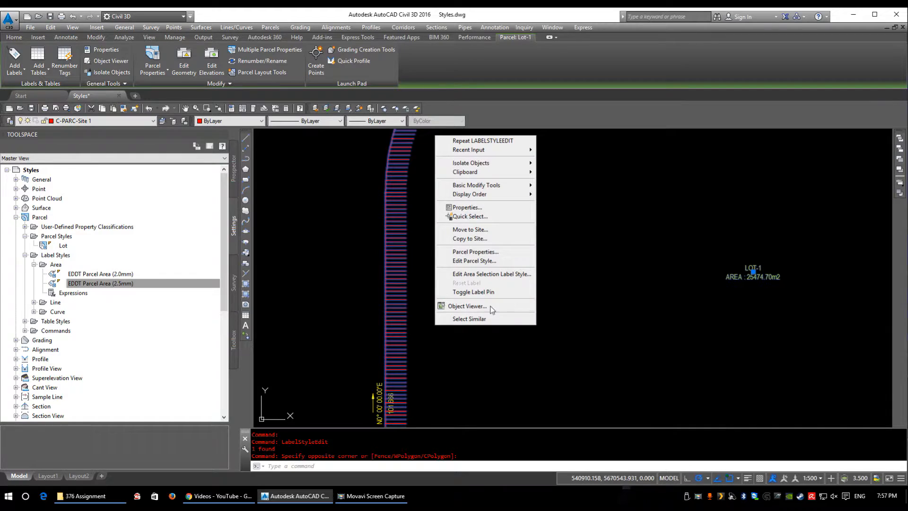
{"action": "left_click", "coordinate": [487, 261]}
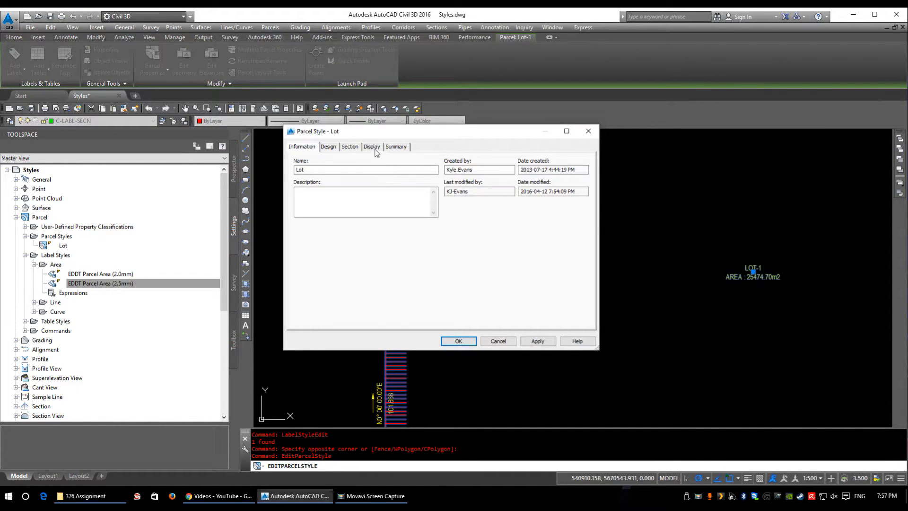
{"action": "left_click", "coordinate": [371, 148]}
{"action": "left_click", "coordinate": [412, 209]}
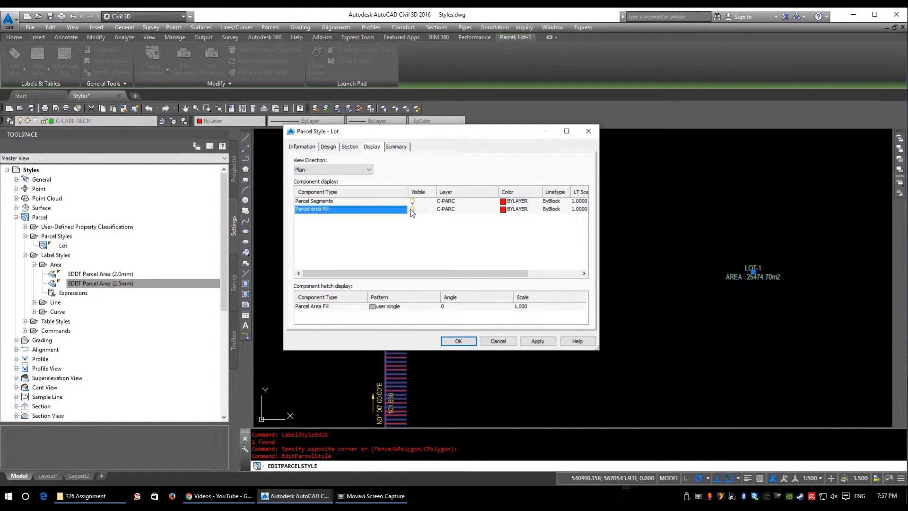
{"action": "left_click", "coordinate": [532, 345]}
{"action": "left_click", "coordinate": [448, 343]}
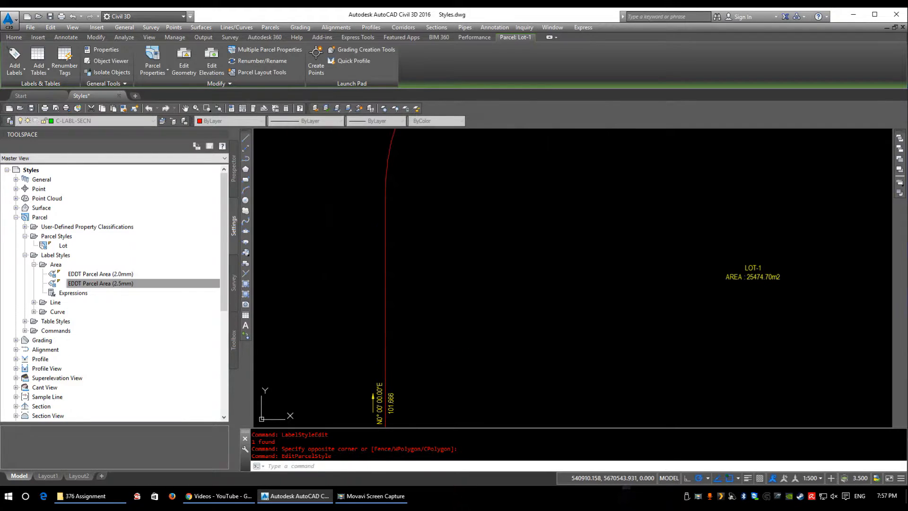
Step: Examine the curve and line segment labels along the LOT-1 parcel boundary
{"action": "scroll", "coordinate": [509, 367], "scroll_direction": "down", "scroll_amount": 6}
{"action": "scroll", "coordinate": [622, 275], "scroll_direction": "up", "scroll_amount": 6}
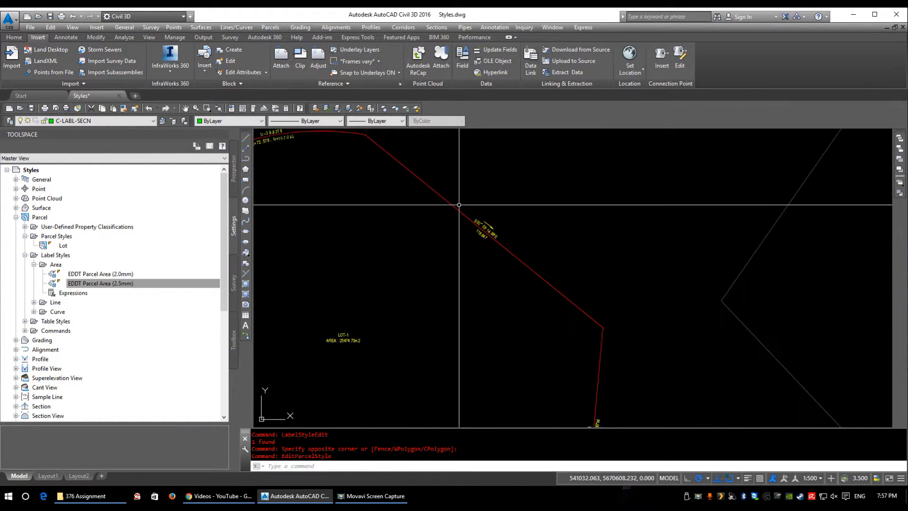
{"action": "middle_click_drag", "start_coordinate": [404, 226], "coordinate": [527, 294]}
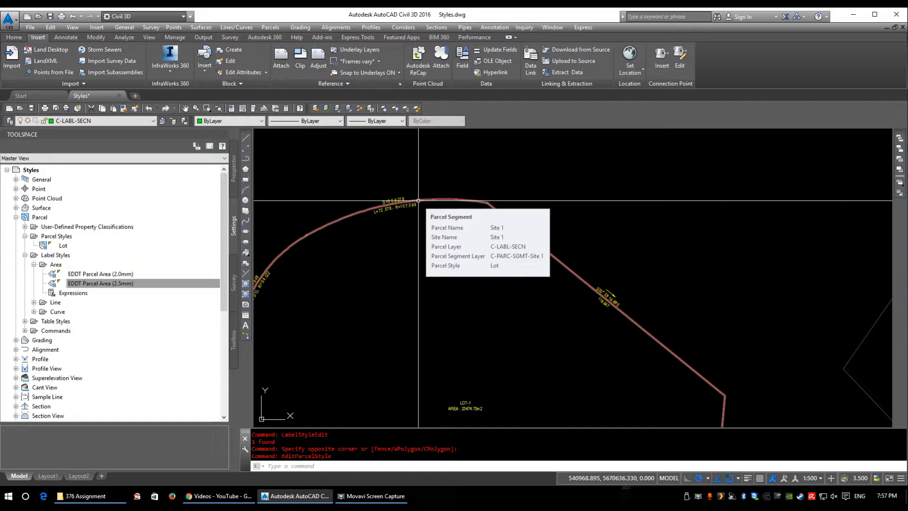
{"action": "scroll", "coordinate": [313, 259], "scroll_direction": "up", "scroll_amount": 5}
{"action": "scroll", "coordinate": [344, 253], "scroll_direction": "down", "scroll_amount": 2}
{"action": "middle_click_drag", "start_coordinate": [746, 266], "coordinate": [535, 260]}
{"action": "scroll", "coordinate": [519, 252], "scroll_direction": "up", "scroll_amount": 3}
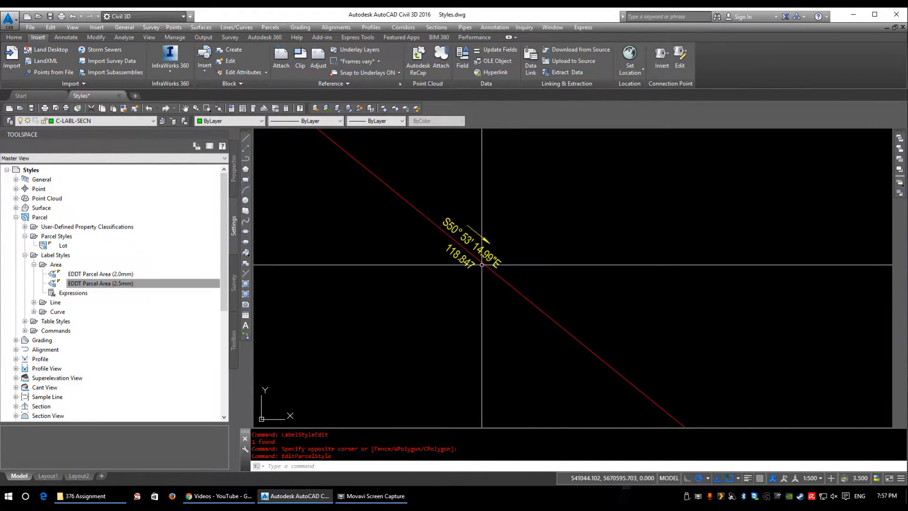
Step: Create a new parcel line label style in the Line label styles collection, keeping its default name
{"action": "double_click", "coordinate": [56, 303]}
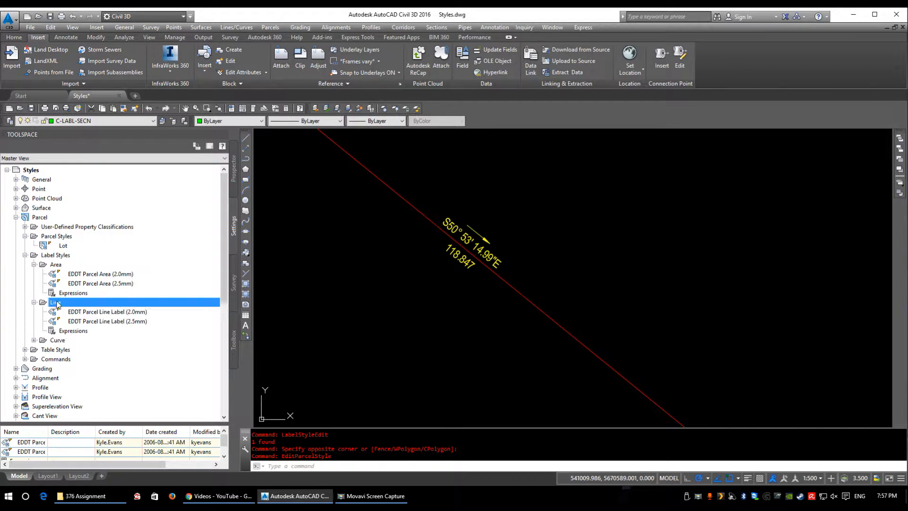
{"action": "scroll", "coordinate": [345, 302], "scroll_direction": "down", "scroll_amount": 4}
{"action": "scroll", "coordinate": [461, 302], "scroll_direction": "up", "scroll_amount": 5}
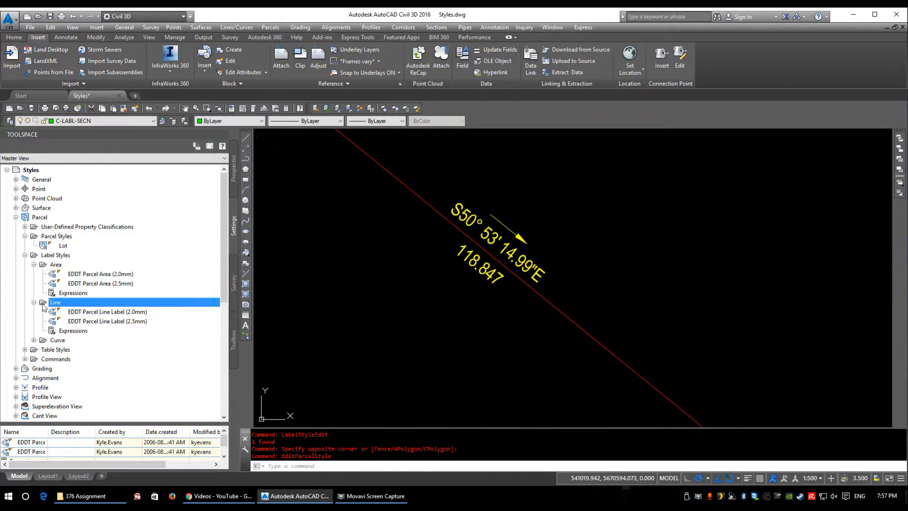
{"action": "right_click", "coordinate": [65, 305]}
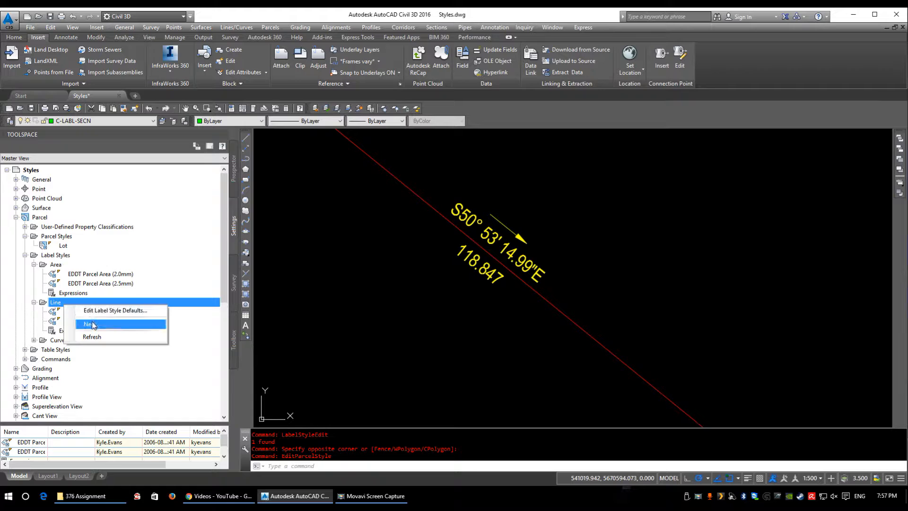
{"action": "left_click", "coordinate": [91, 324]}
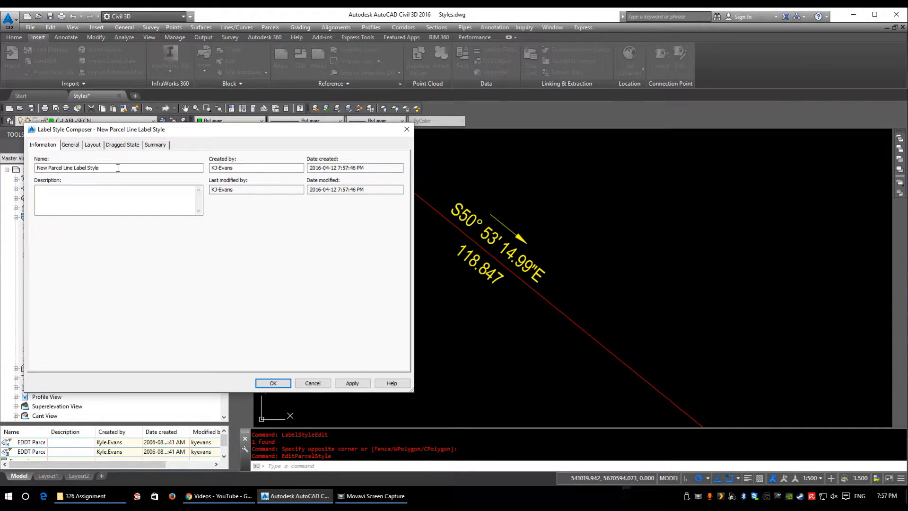
{"action": "left_click_drag", "start_coordinate": [119, 167], "coordinate": [54, 165]}
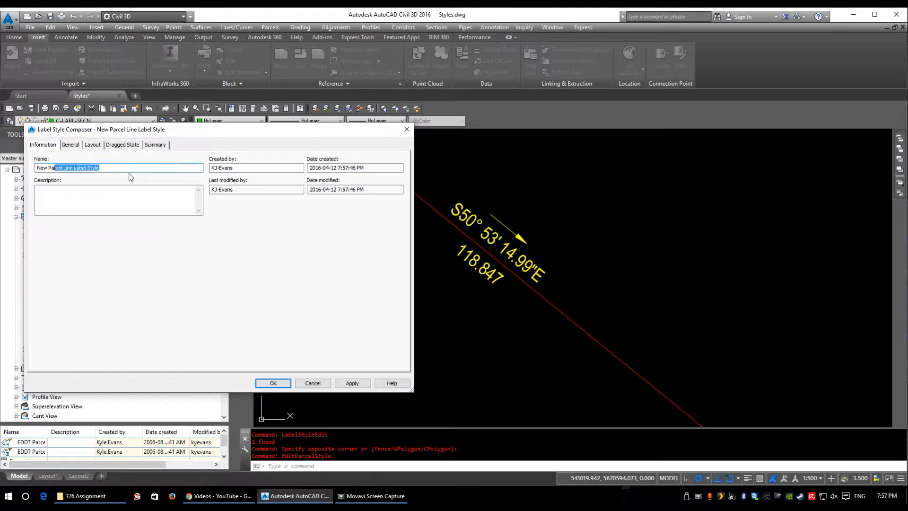
{"action": "left_click", "coordinate": [103, 172]}
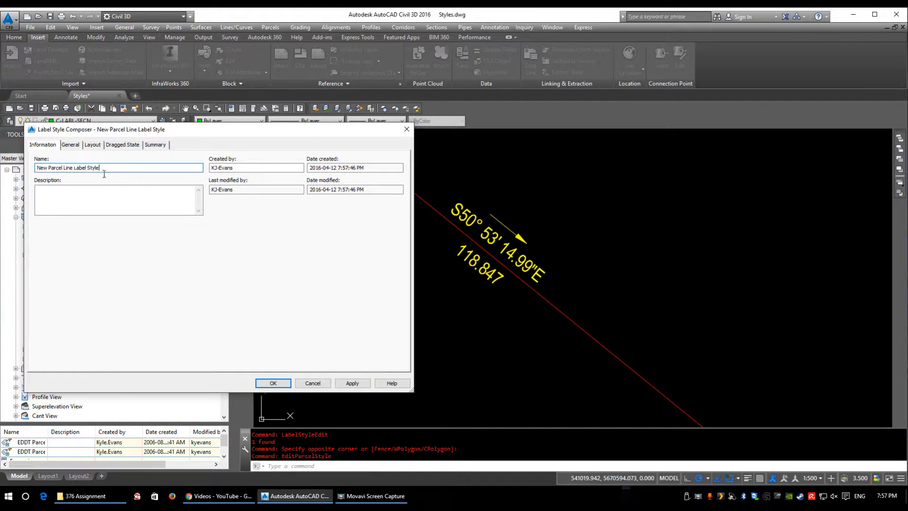
Step: Review the new line label style's general settings, including Orientation Reference, and inspect the labels in its preview
{"action": "left_click", "coordinate": [71, 147]}
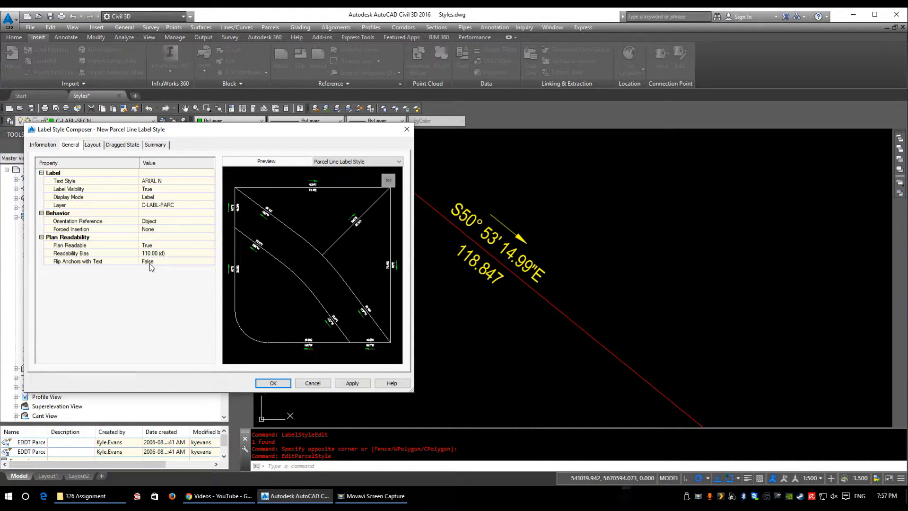
{"action": "left_click", "coordinate": [159, 222]}
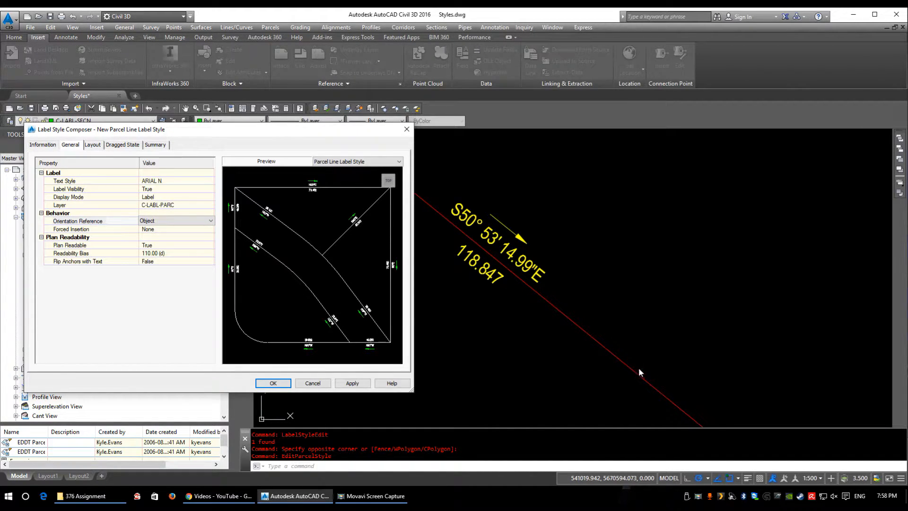
{"action": "scroll", "coordinate": [356, 222], "scroll_direction": "up", "scroll_amount": 3}
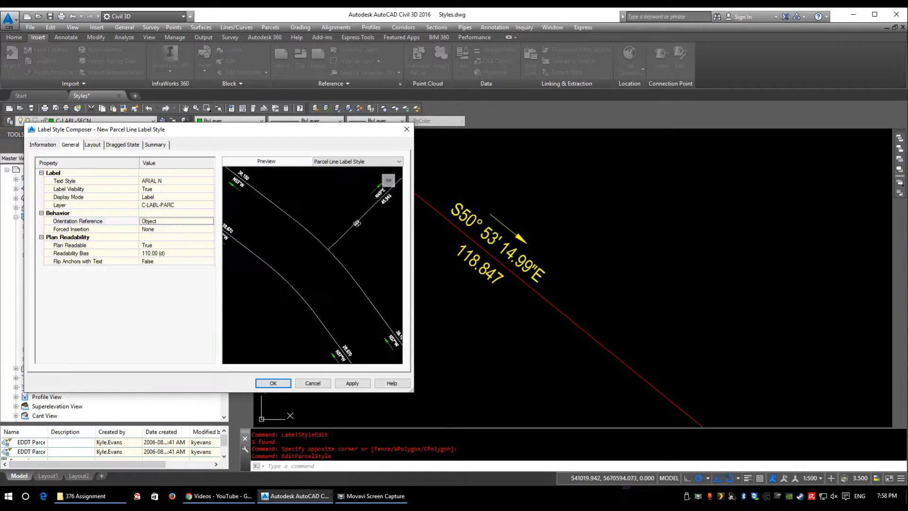
{"action": "left_click", "coordinate": [389, 181]}
{"action": "scroll", "coordinate": [369, 191], "scroll_direction": "up", "scroll_amount": 4}
{"action": "middle_click_drag", "start_coordinate": [373, 211], "coordinate": [276, 318]}
{"action": "scroll", "coordinate": [320, 263], "scroll_direction": "up", "scroll_amount": 2}
{"action": "scroll", "coordinate": [367, 234], "scroll_direction": "down", "scroll_amount": 2}
{"action": "middle_click_drag", "start_coordinate": [273, 227], "coordinate": [425, 271]}
{"action": "middle_click_drag", "start_coordinate": [343, 219], "coordinate": [422, 147]}
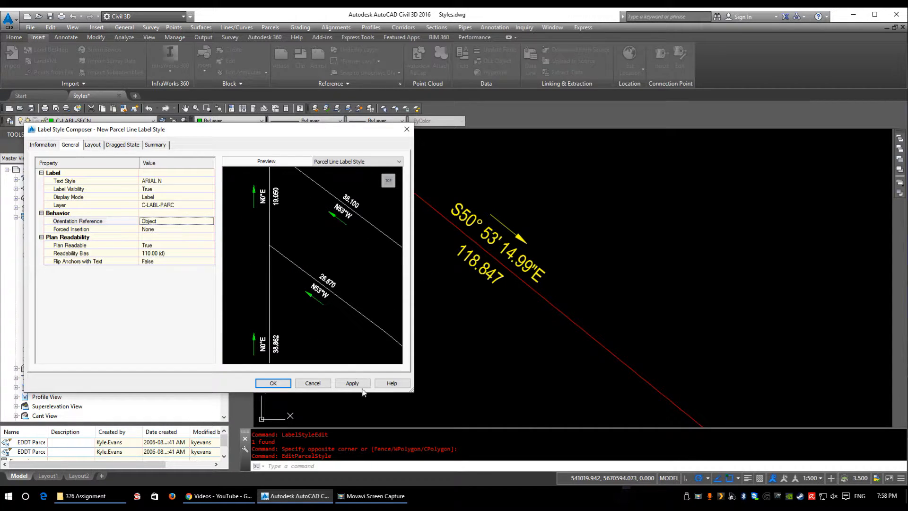
Step: Delete the Direction Arrow component from the new parcel line label style's layout
{"action": "left_click", "coordinate": [92, 145]}
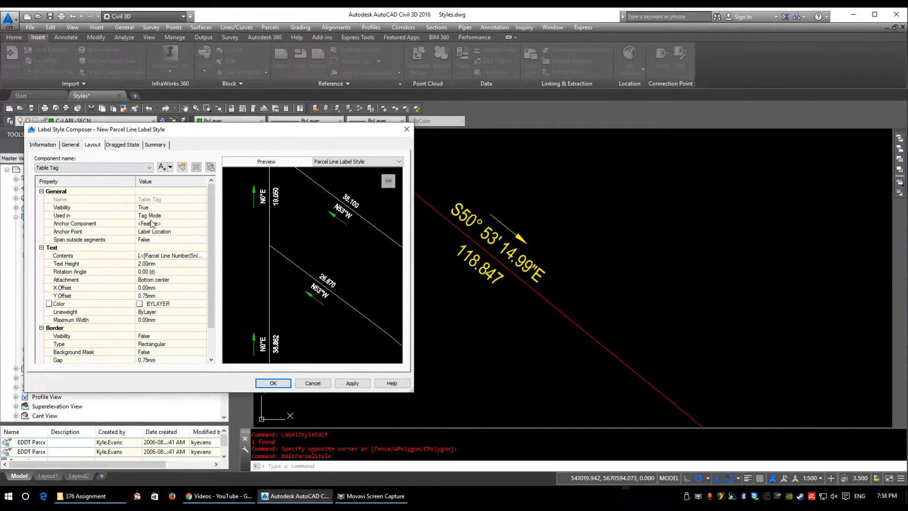
{"action": "left_click", "coordinate": [122, 168]}
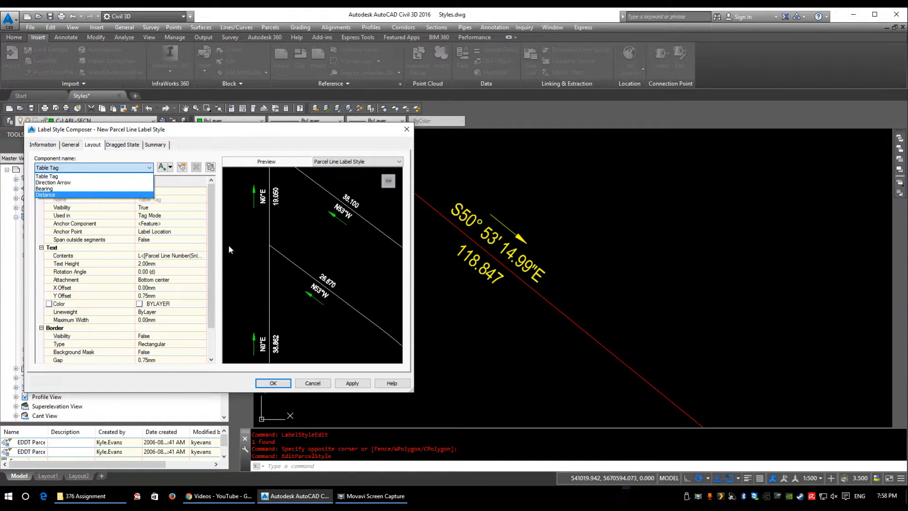
{"action": "left_click", "coordinate": [49, 183]}
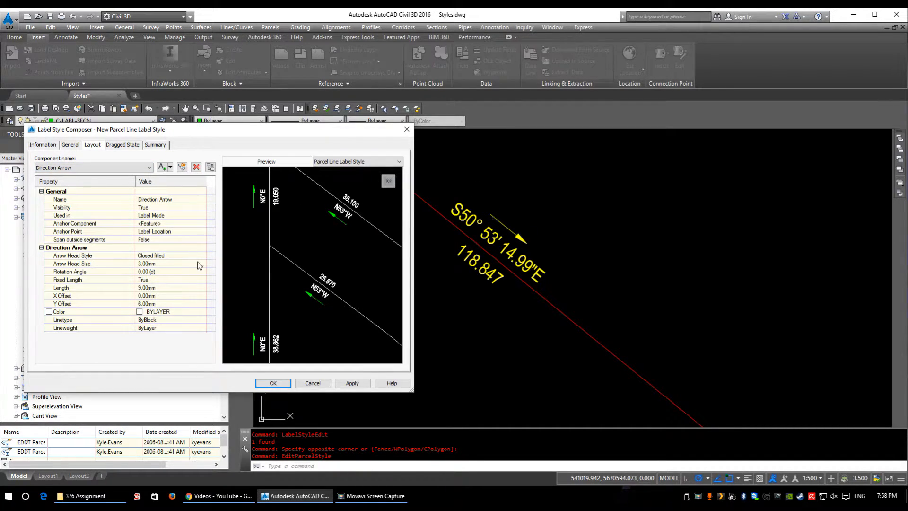
{"action": "left_click", "coordinate": [196, 167]}
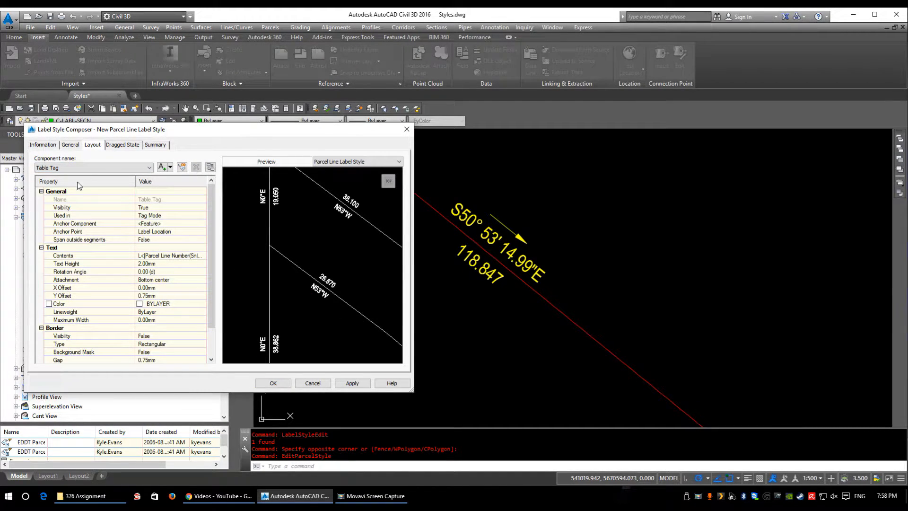
Step: Rename the Bearing component of the new line label style to Azimuths
{"action": "left_click", "coordinate": [80, 167]}
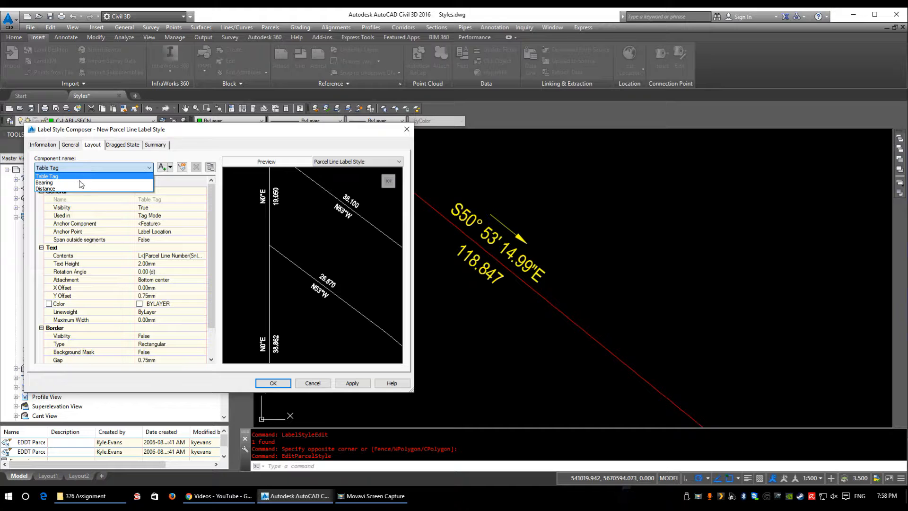
{"action": "left_click", "coordinate": [72, 182]}
{"action": "left_click", "coordinate": [170, 199]}
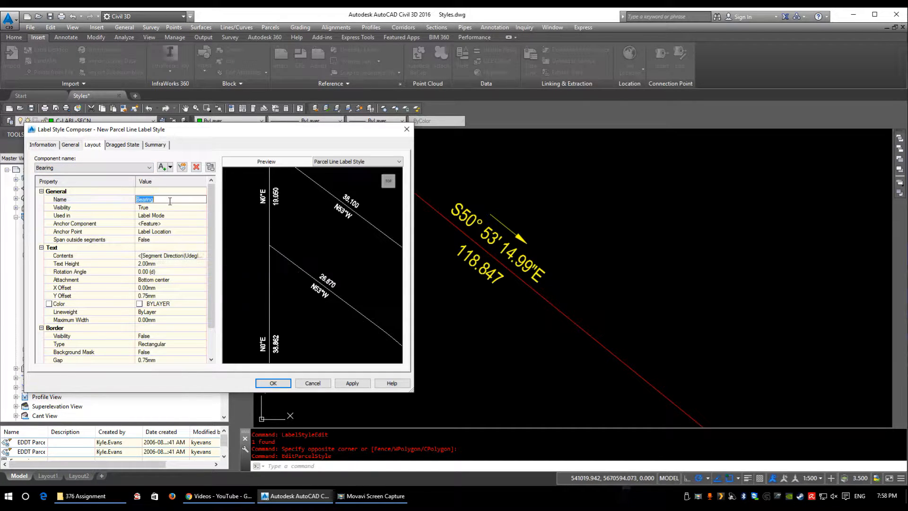
{"action": "type", "text": "Azimuths"}
{"action": "left_click", "coordinate": [101, 209]}
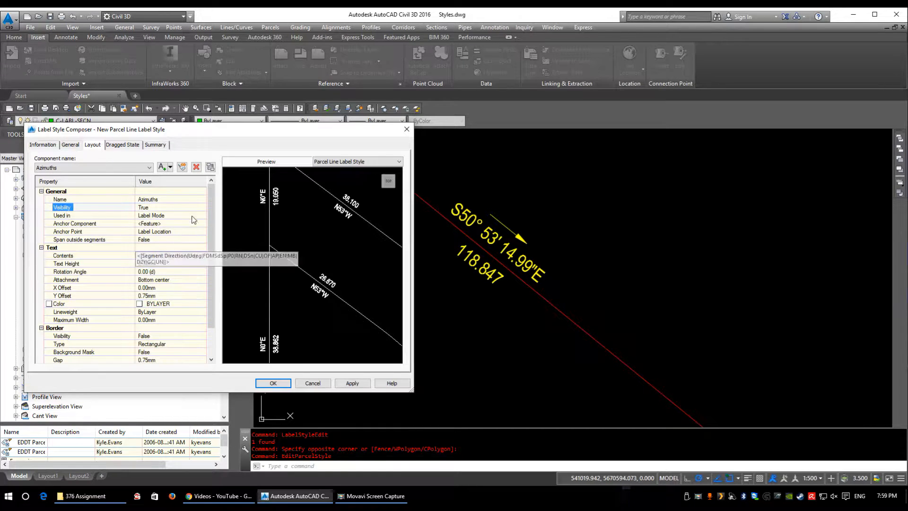
Step: Open the Azimuths component's text contents and set the measurement type of its Segment Direction property to North Azimuth
{"action": "left_click", "coordinate": [199, 256]}
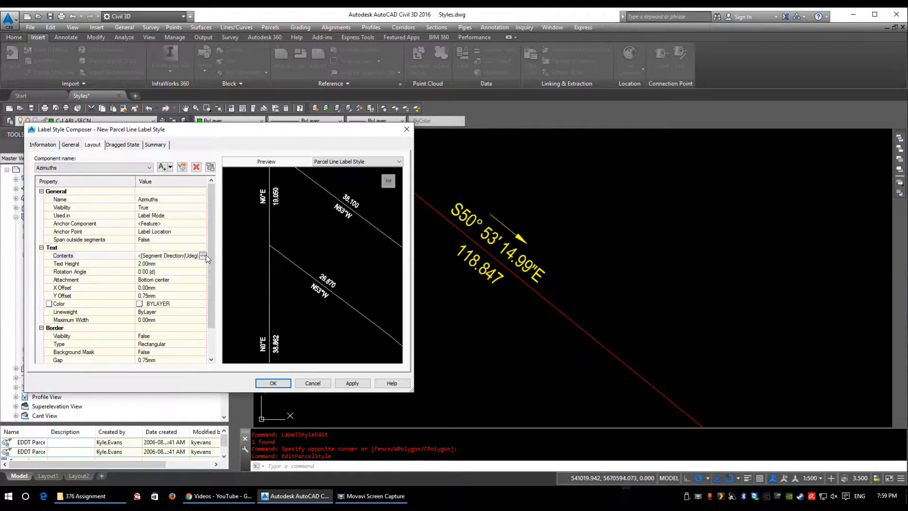
{"action": "left_click", "coordinate": [205, 256]}
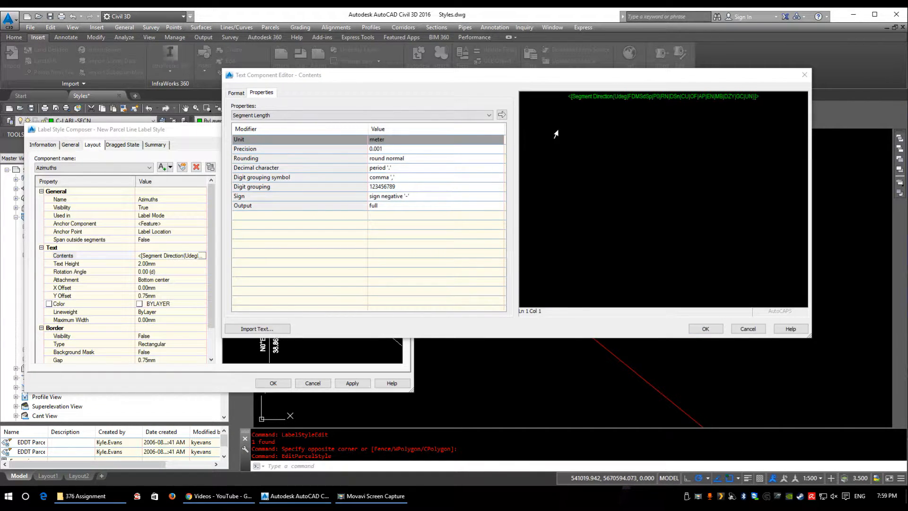
{"action": "left_click", "coordinate": [627, 102]}
{"action": "left_click", "coordinate": [619, 101]}
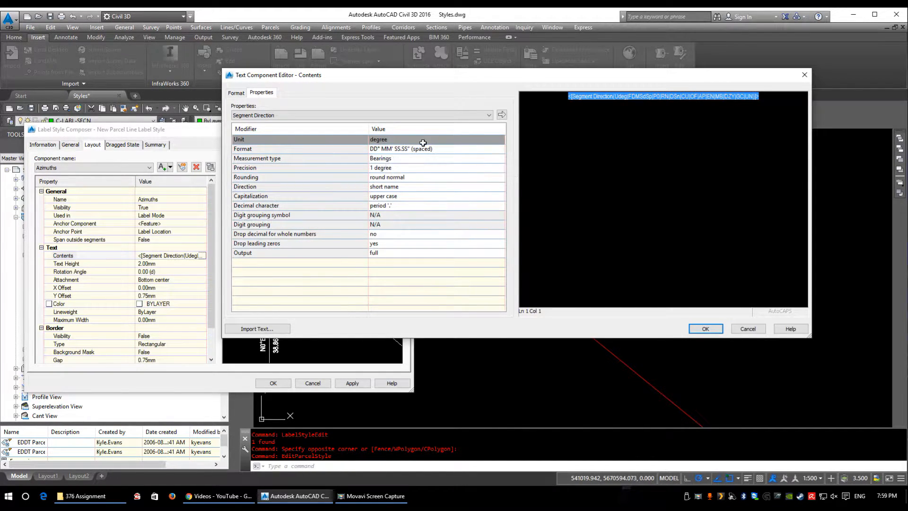
{"action": "left_click", "coordinate": [388, 159]}
{"action": "left_click", "coordinate": [387, 158]}
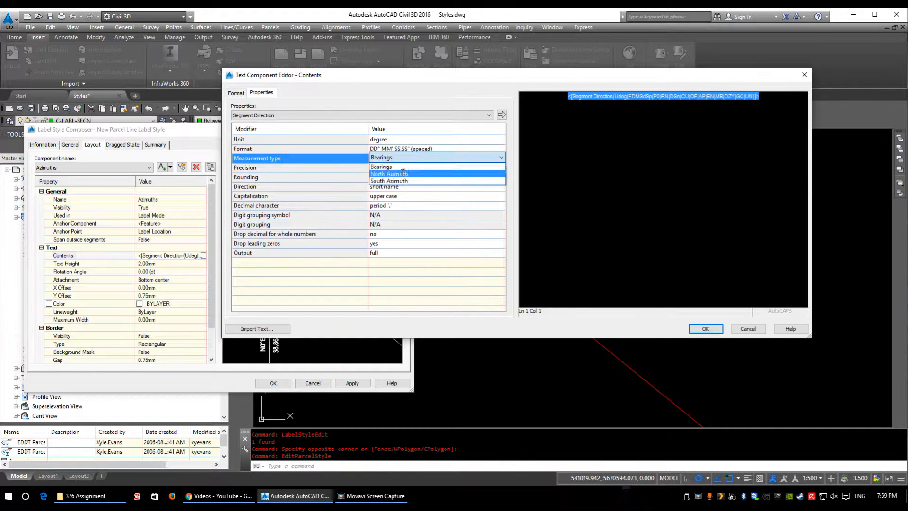
{"action": "left_click", "coordinate": [410, 172]}
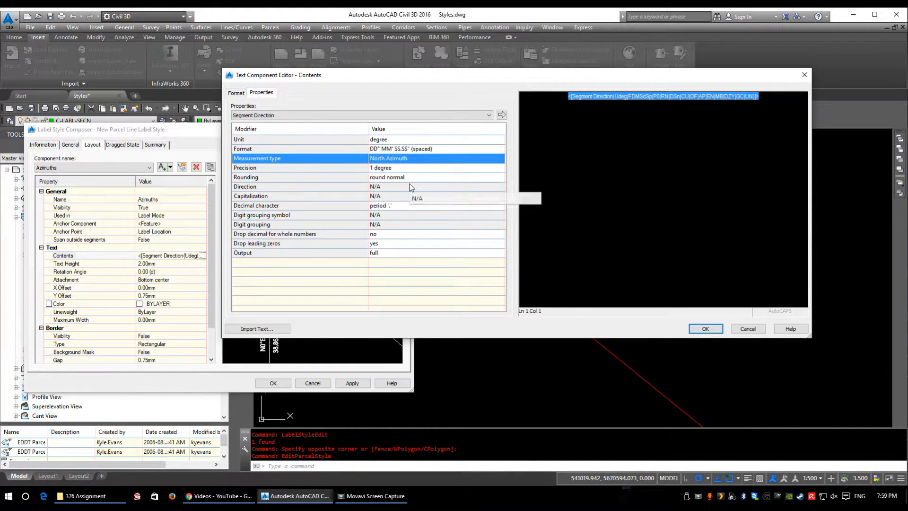
Step: Set the Segment Direction precision to 1 second and its format to the unspaced DD°MM'SS.SS"
{"action": "left_click", "coordinate": [402, 169]}
{"action": "left_click", "coordinate": [403, 168]}
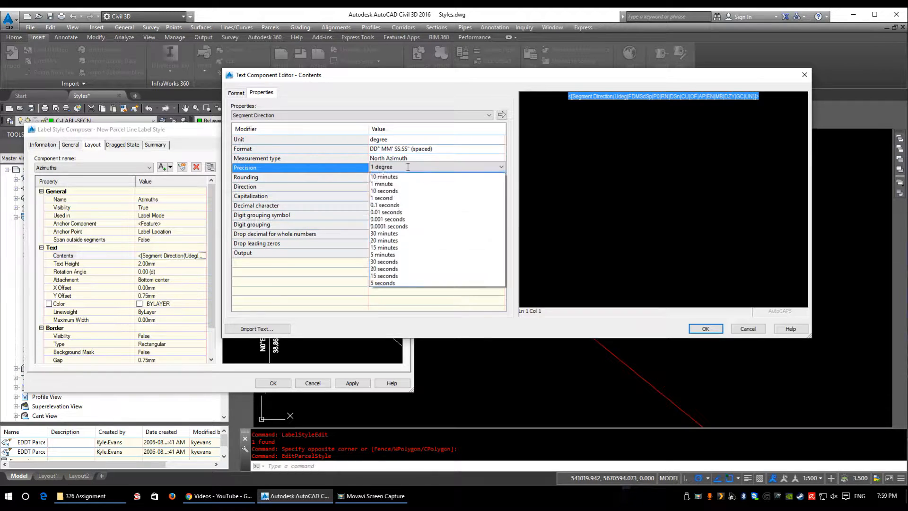
{"action": "left_click", "coordinate": [386, 204]}
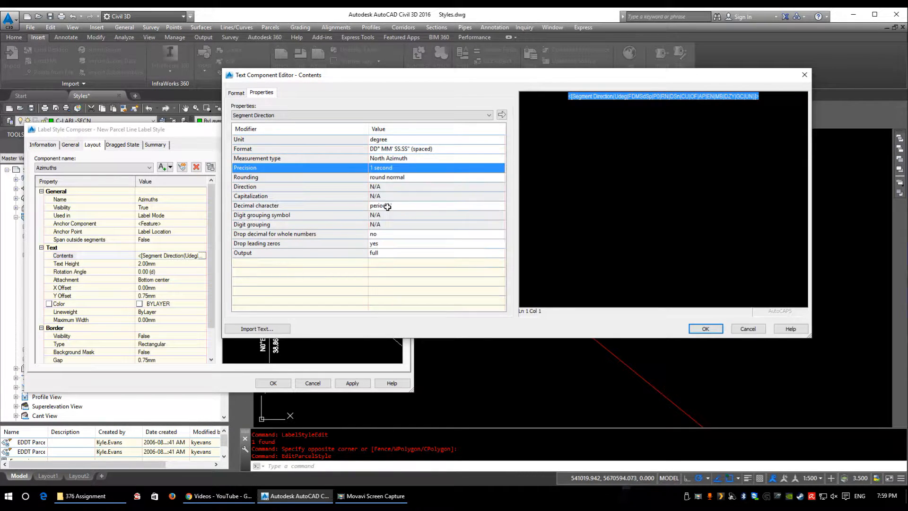
{"action": "left_click", "coordinate": [384, 166]}
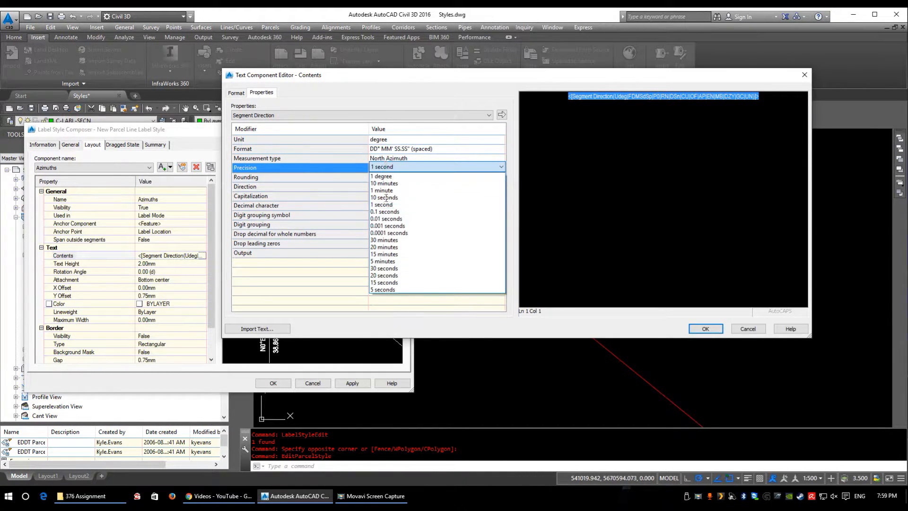
{"action": "left_click", "coordinate": [385, 204]}
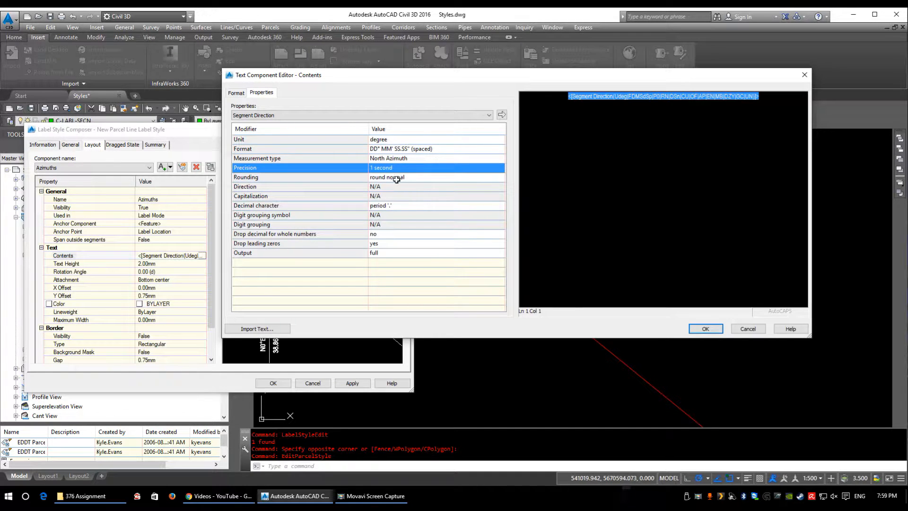
{"action": "left_click", "coordinate": [421, 149]}
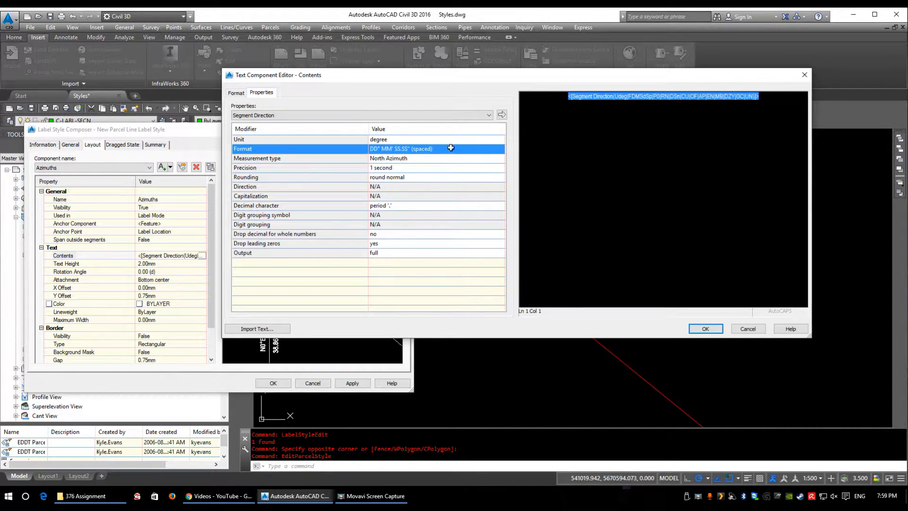
{"action": "left_click", "coordinate": [447, 149]}
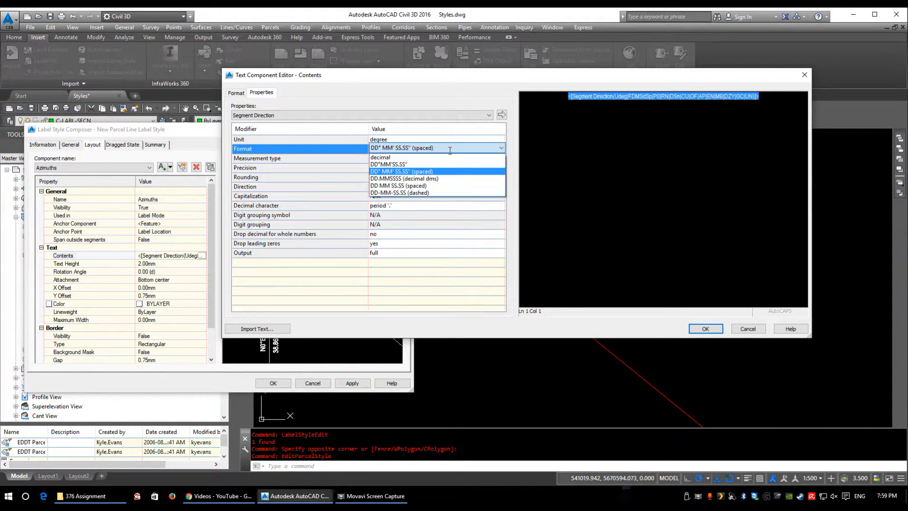
{"action": "left_click", "coordinate": [387, 163]}
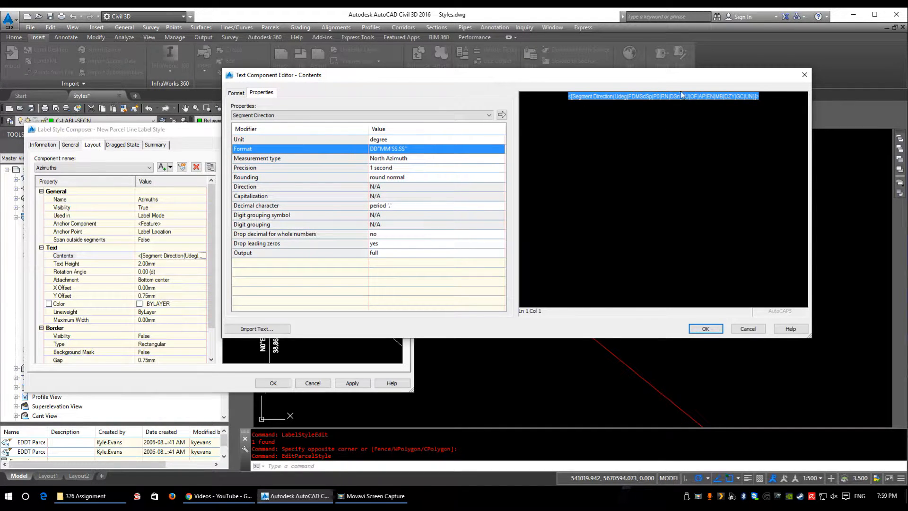
Step: Keep the unit as degree and update the Azimuths component's contents with the reconfigured Segment Direction property
{"action": "left_click_drag", "start_coordinate": [677, 76], "coordinate": [602, 73]}
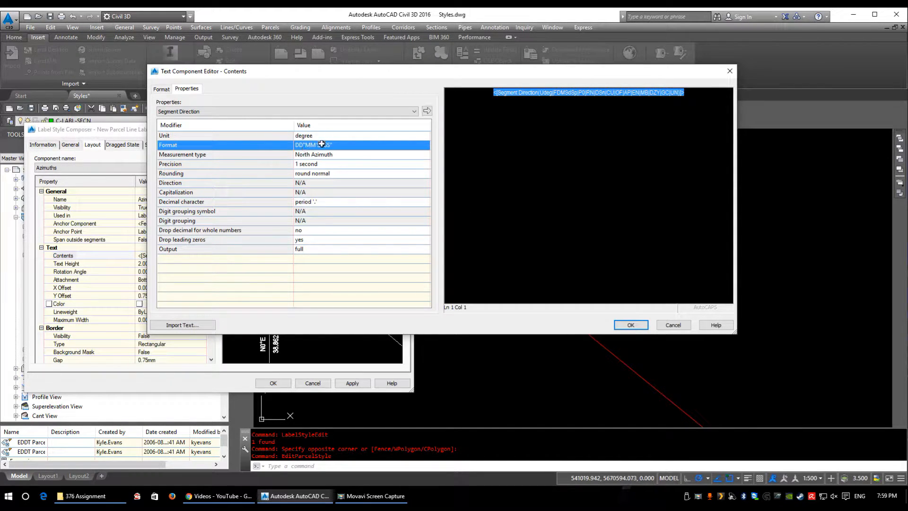
{"action": "left_click", "coordinate": [349, 133]}
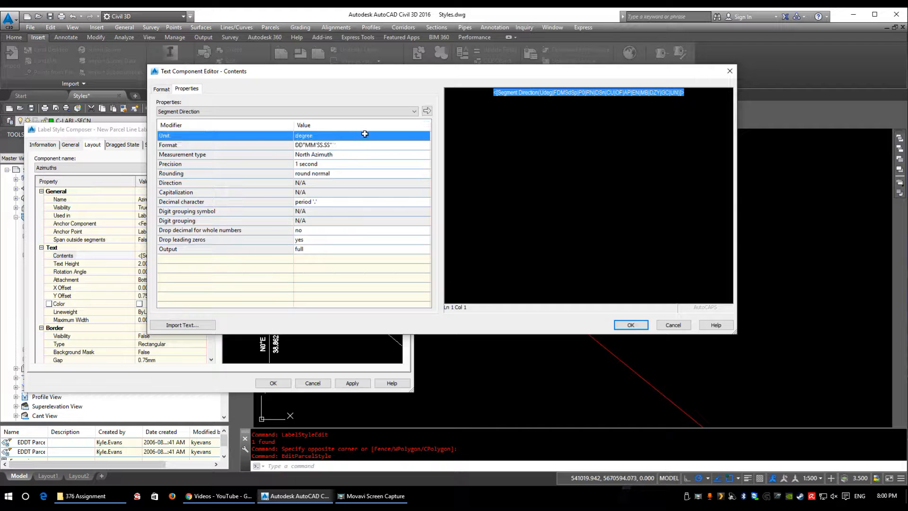
{"action": "left_click", "coordinate": [364, 133]}
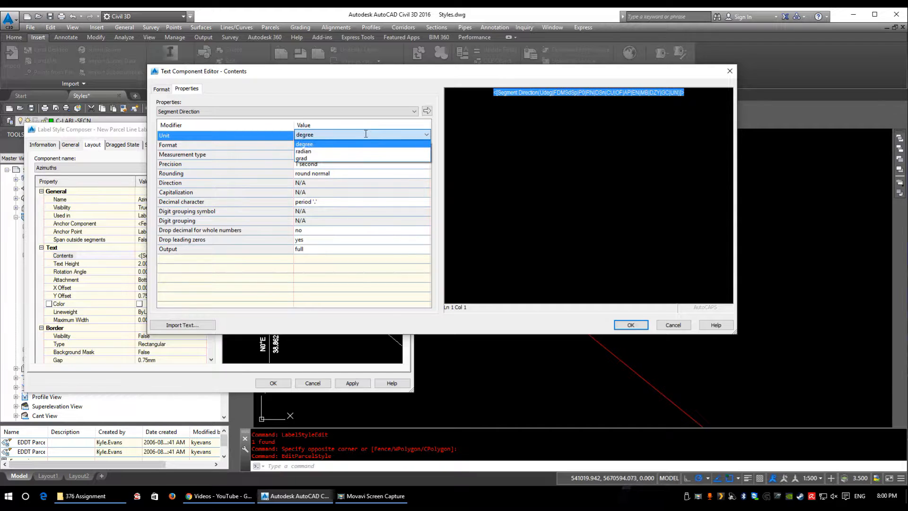
{"action": "left_click", "coordinate": [322, 144]}
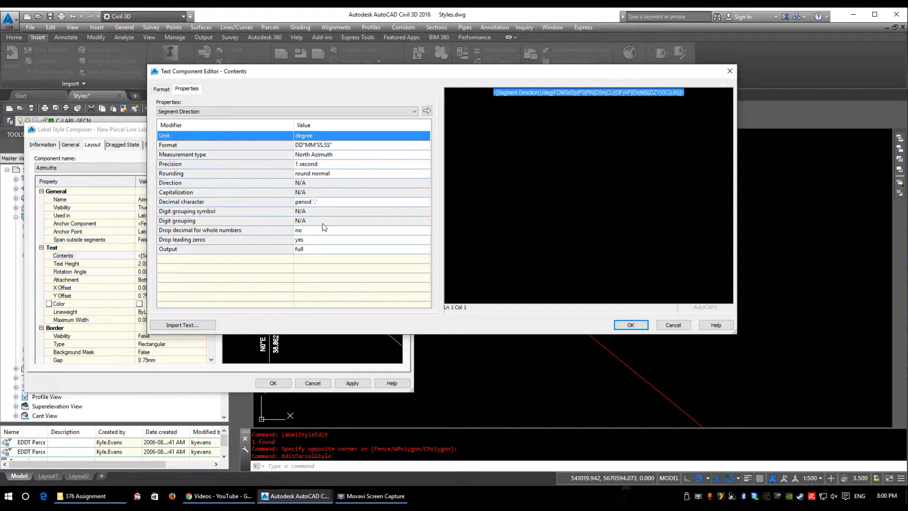
{"action": "left_click", "coordinate": [317, 284]}
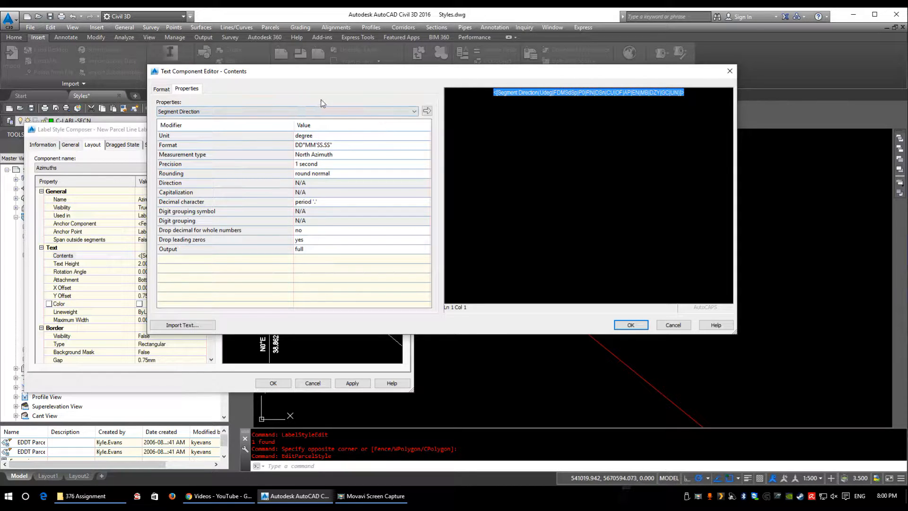
{"action": "left_click", "coordinate": [427, 112]}
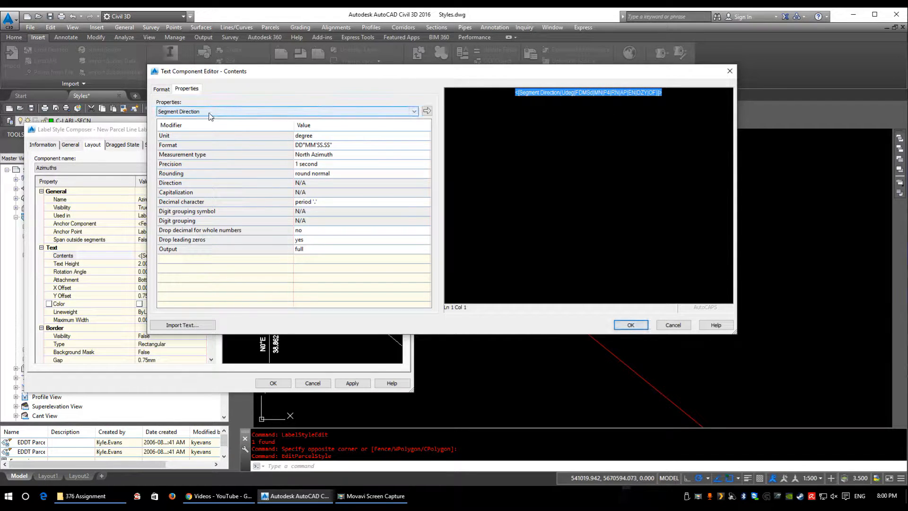
{"action": "left_click", "coordinate": [619, 325]}
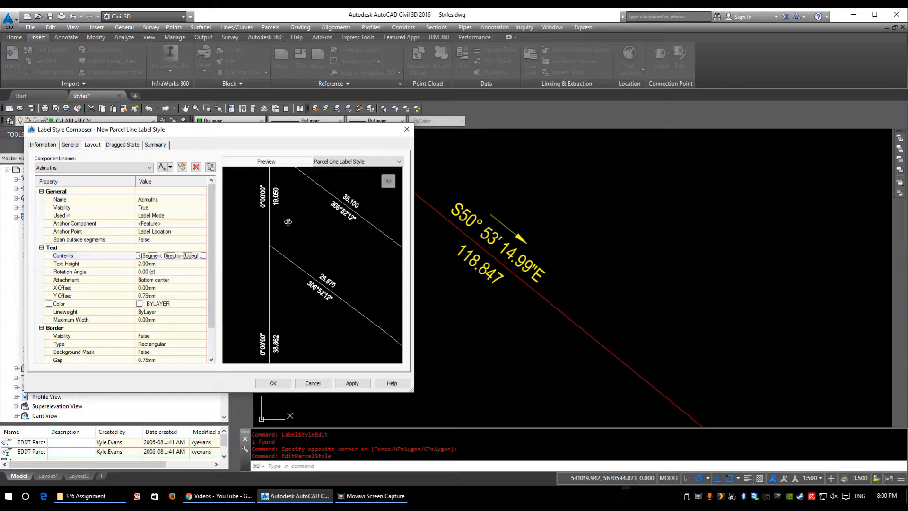
Step: Examine the Distance component's Segment Length modifiers and the other properties available for its text contents
{"action": "left_click", "coordinate": [88, 168]}
{"action": "left_click", "coordinate": [40, 188]}
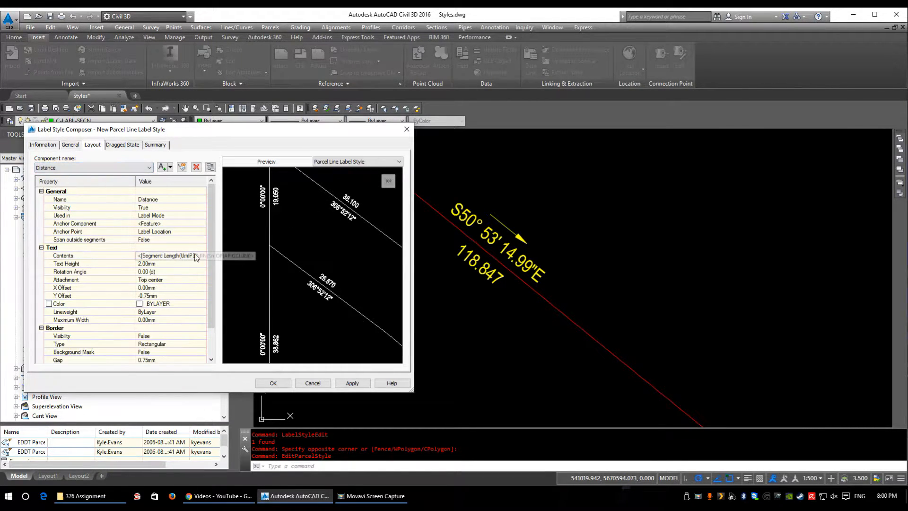
{"action": "left_click", "coordinate": [191, 256]}
{"action": "left_click", "coordinate": [202, 256]}
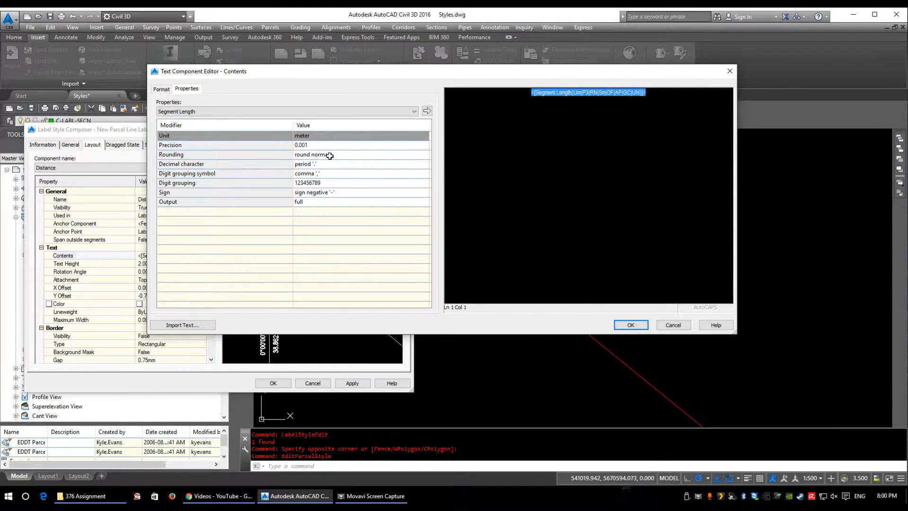
{"action": "left_click", "coordinate": [279, 113]}
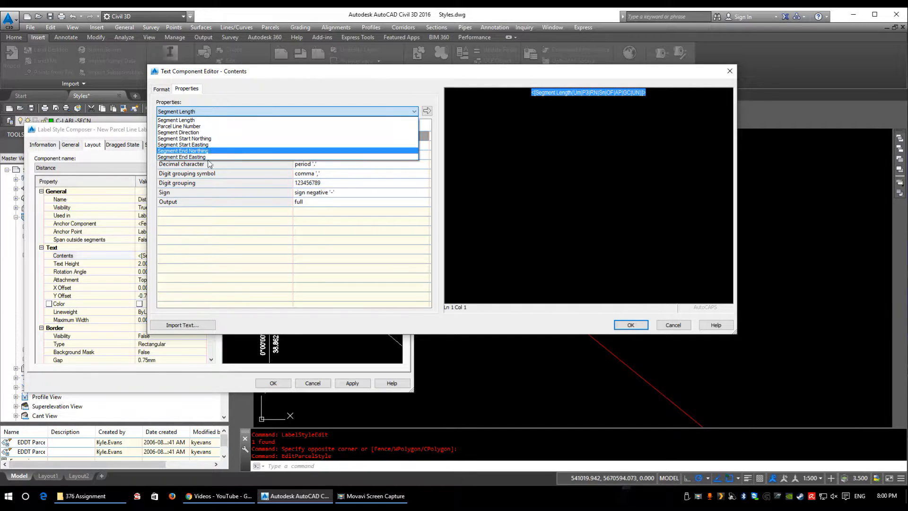
{"action": "left_click", "coordinate": [208, 120]}
{"action": "left_click", "coordinate": [207, 111]}
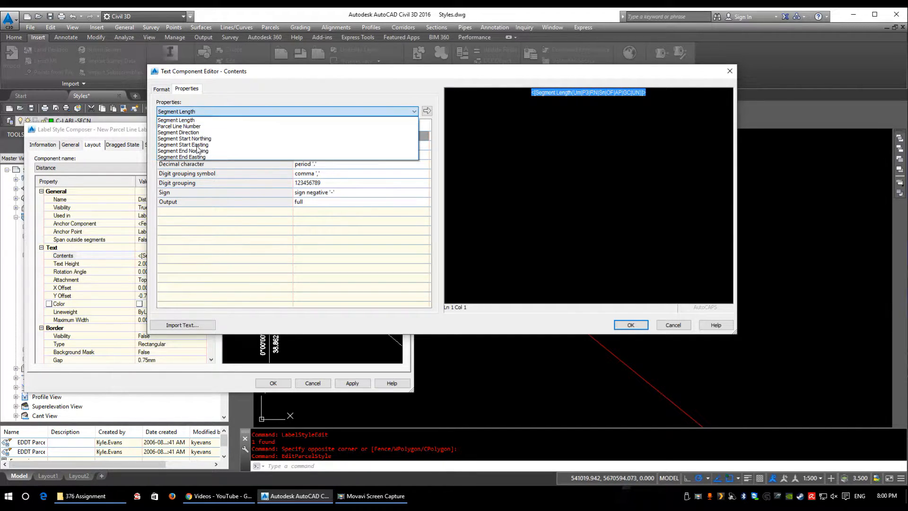
{"action": "left_click", "coordinate": [426, 239]}
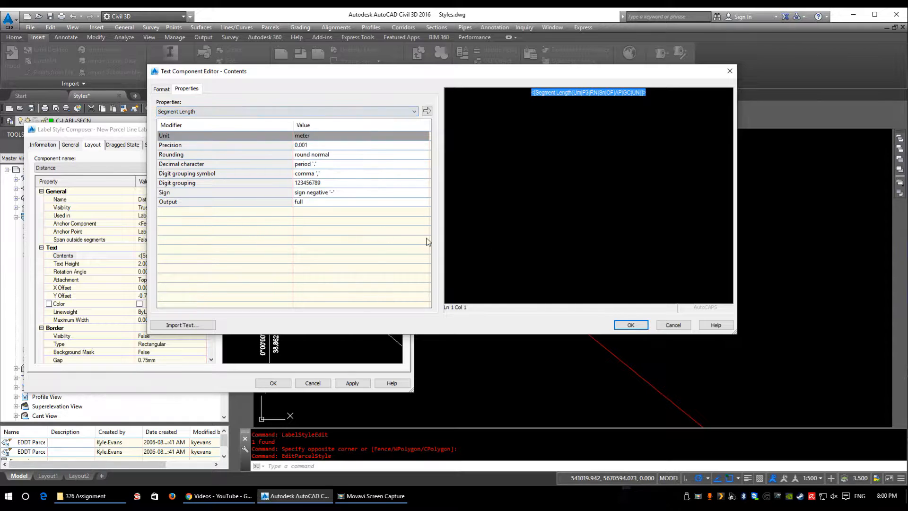
{"action": "left_click", "coordinate": [624, 326]}
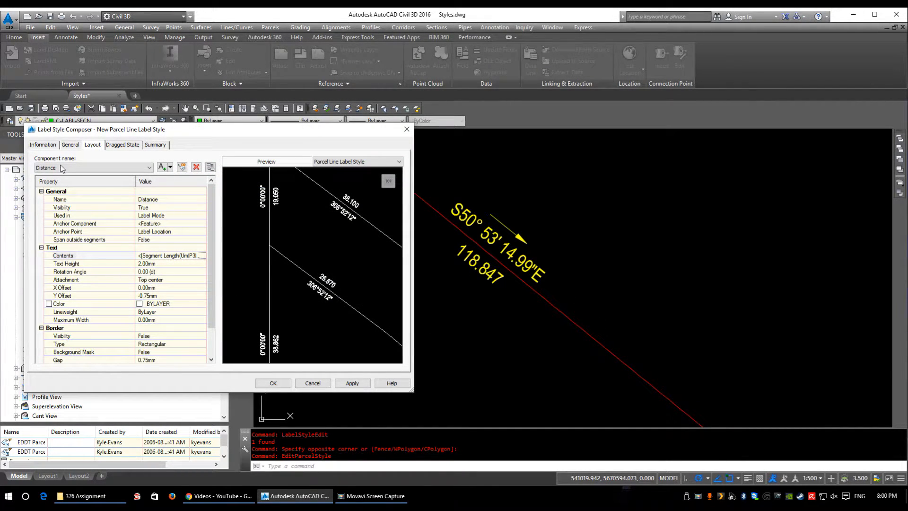
Step: Set the text height of the Distance component to 2.5 mm
{"action": "left_click_drag", "start_coordinate": [212, 258], "coordinate": [212, 278]}
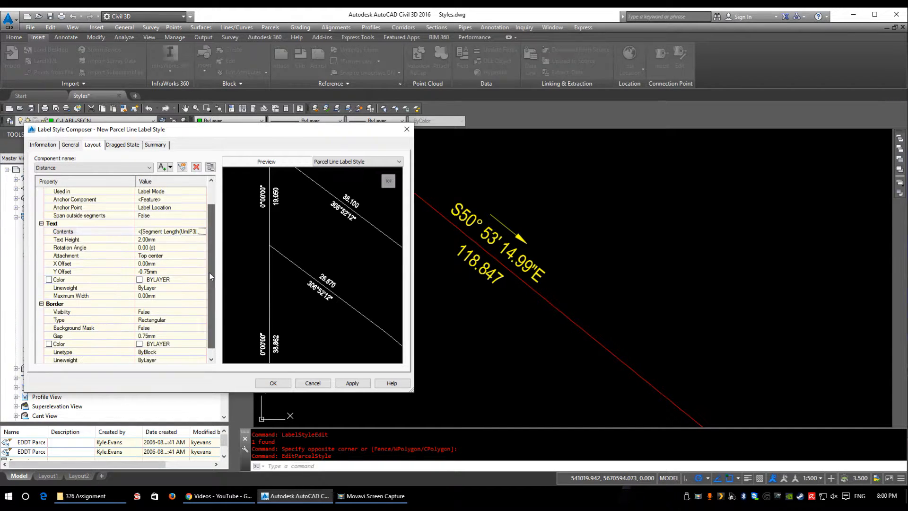
{"action": "left_click", "coordinate": [162, 239]}
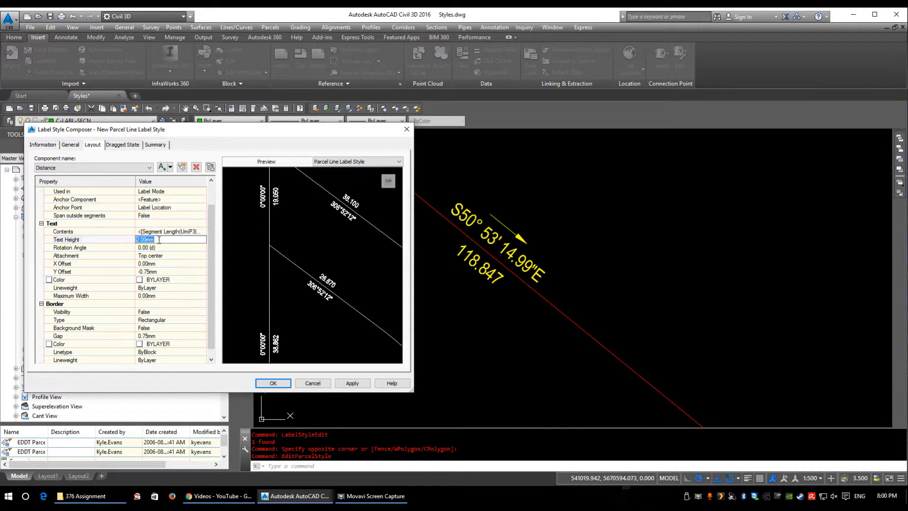
{"action": "type", "text": "2.5"}
{"action": "left_click", "coordinate": [119, 272]}
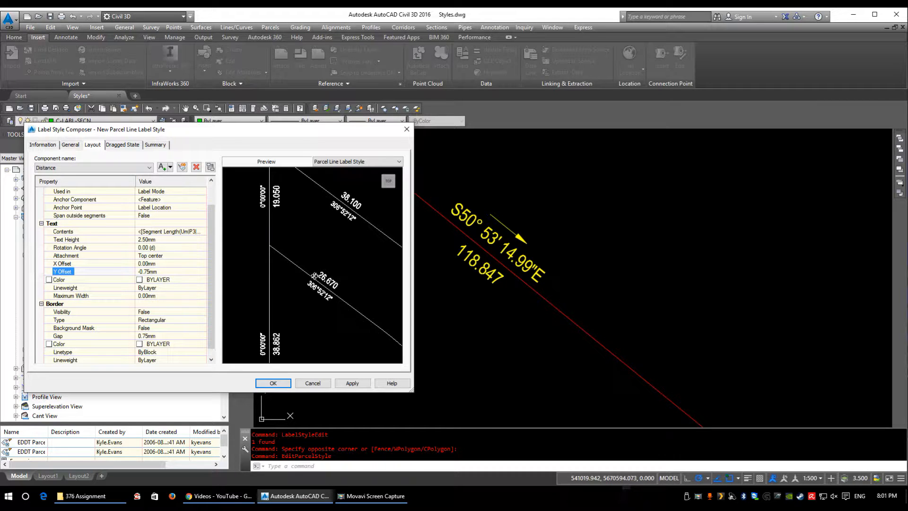
Step: Set the Azimuths component's text height to 2.5 mm and check its remaining text and border settings, including Background Mask
{"action": "left_click", "coordinate": [114, 168]}
{"action": "left_click", "coordinate": [47, 182]}
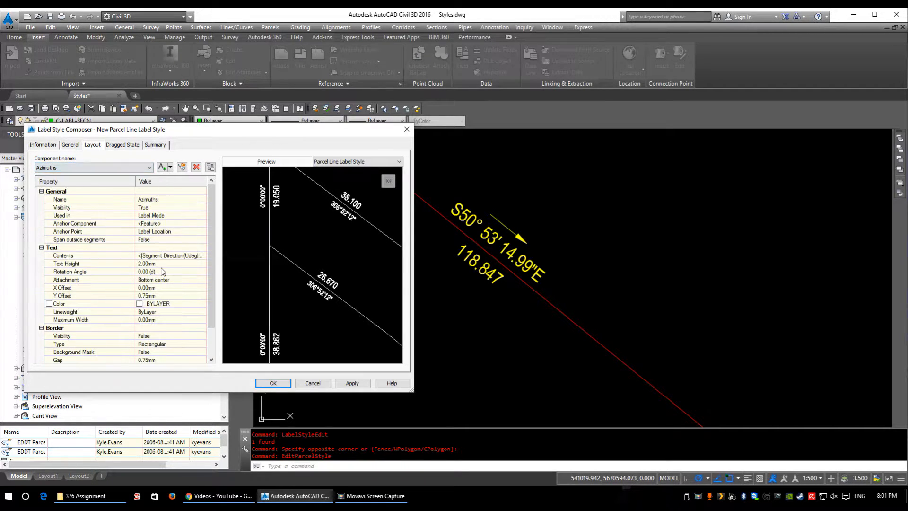
{"action": "left_click", "coordinate": [156, 263]}
{"action": "type", "text": "2.5"}
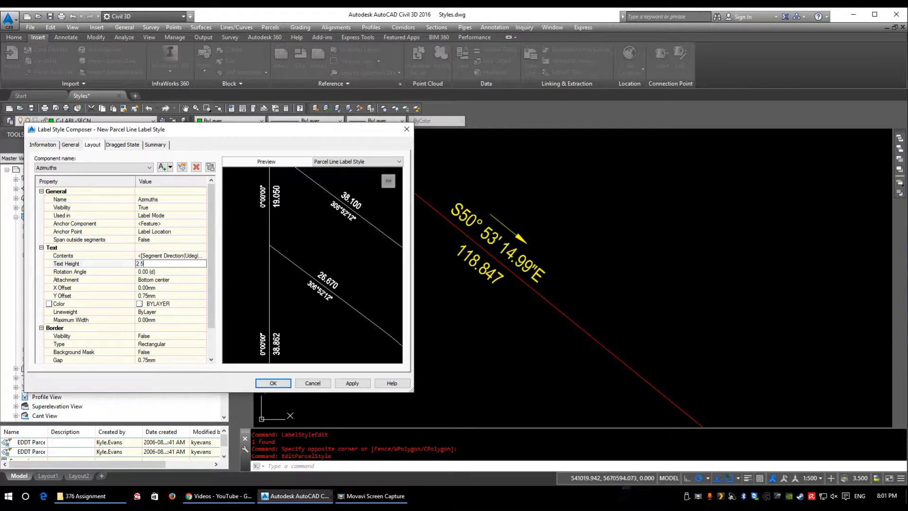
{"action": "left_click", "coordinate": [98, 240]}
{"action": "scroll", "coordinate": [170, 320], "scroll_direction": "down", "scroll_amount": 1}
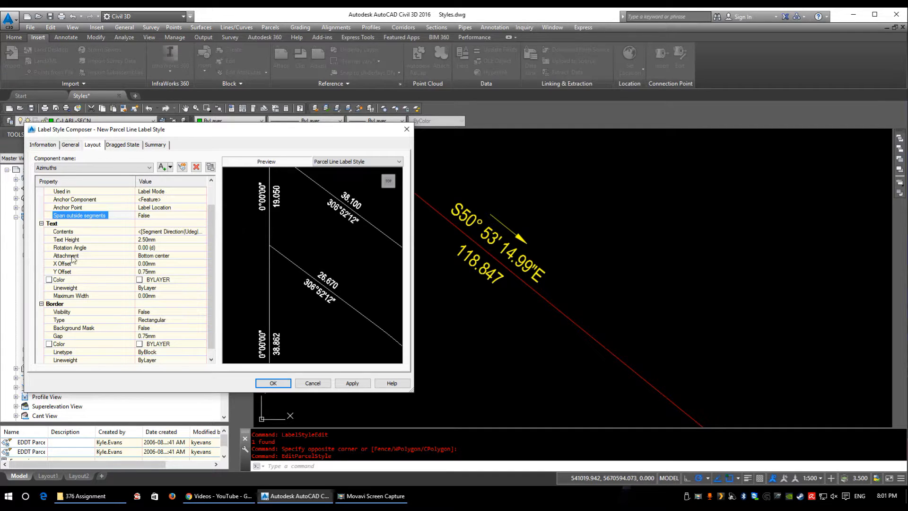
{"action": "scroll", "coordinate": [142, 337], "scroll_direction": "down", "scroll_amount": 1}
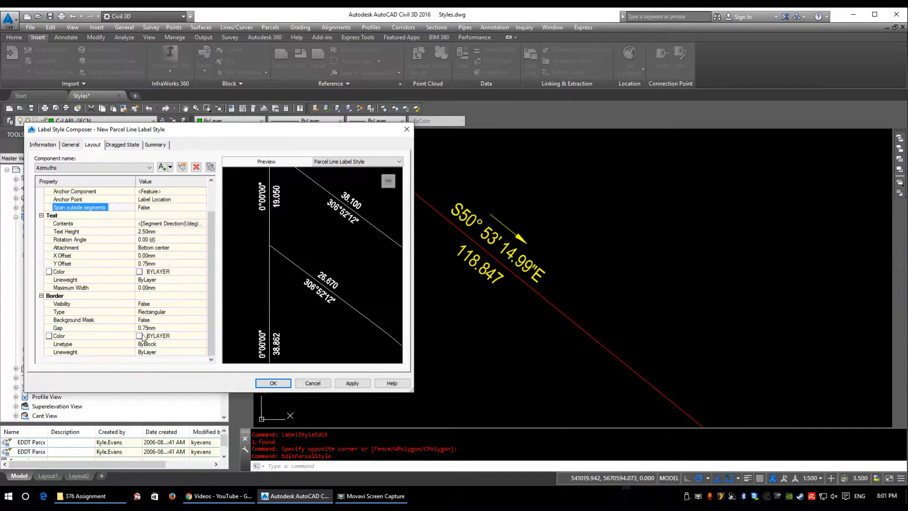
{"action": "left_click", "coordinate": [167, 320]}
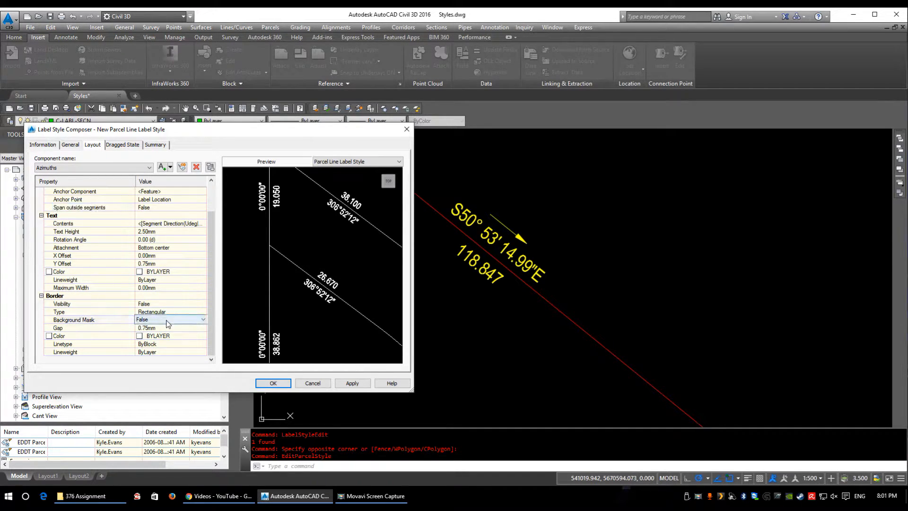
Step: Set the dragged state's leader arrow head size and text height to 2.5 mm and save the parcel line label style
{"action": "left_click", "coordinate": [122, 144]}
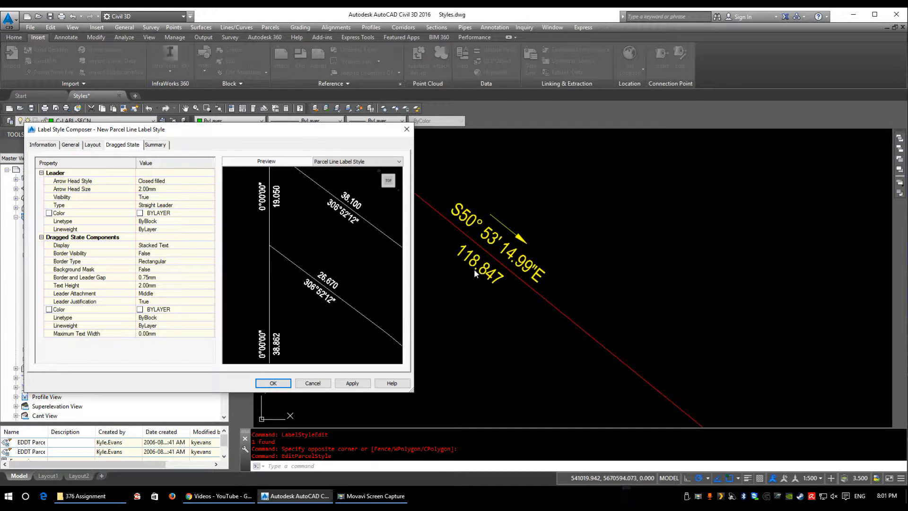
{"action": "left_click", "coordinate": [177, 189]}
{"action": "type", "text": "2.5"}
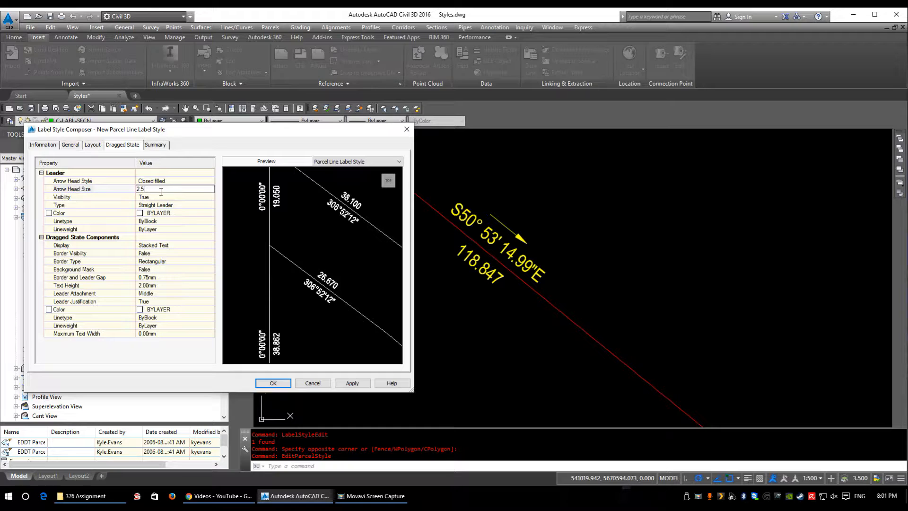
{"action": "left_click", "coordinate": [94, 206]}
{"action": "left_click", "coordinate": [161, 284]}
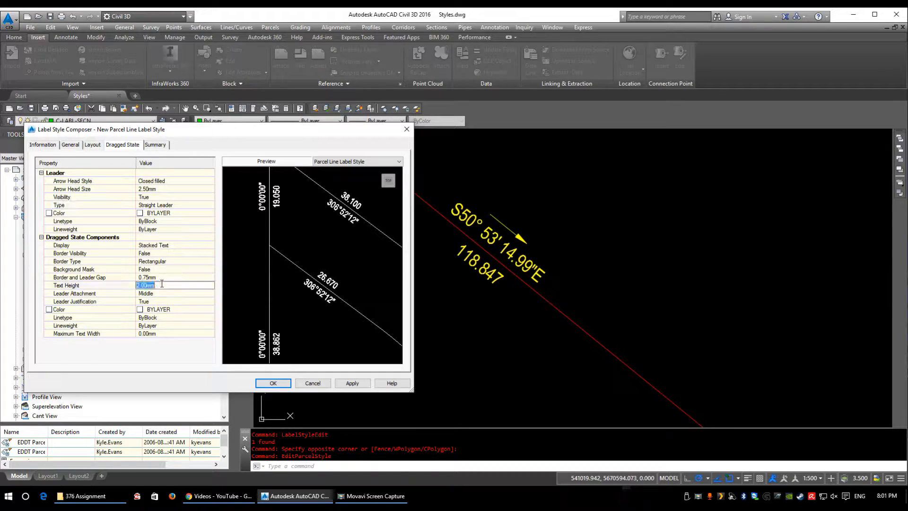
{"action": "type", "text": "2.5"}
{"action": "left_click", "coordinate": [83, 286]}
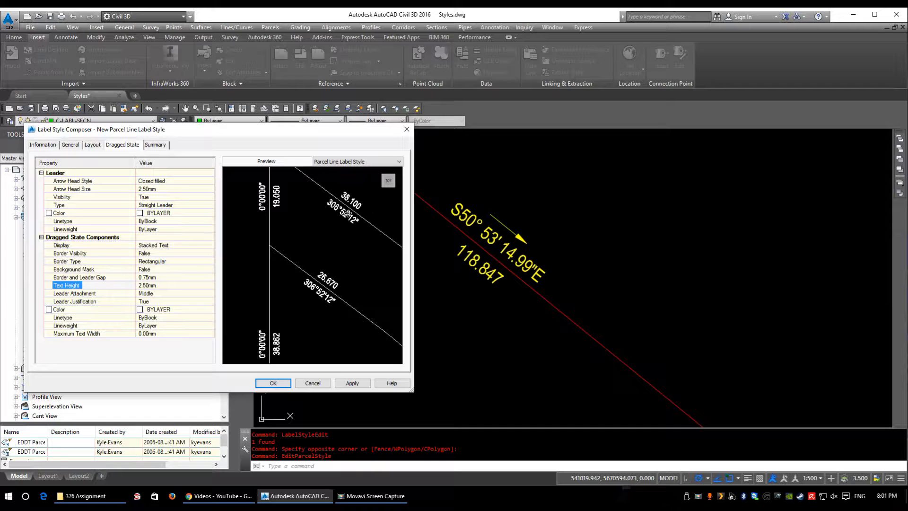
{"action": "left_click", "coordinate": [274, 383]}
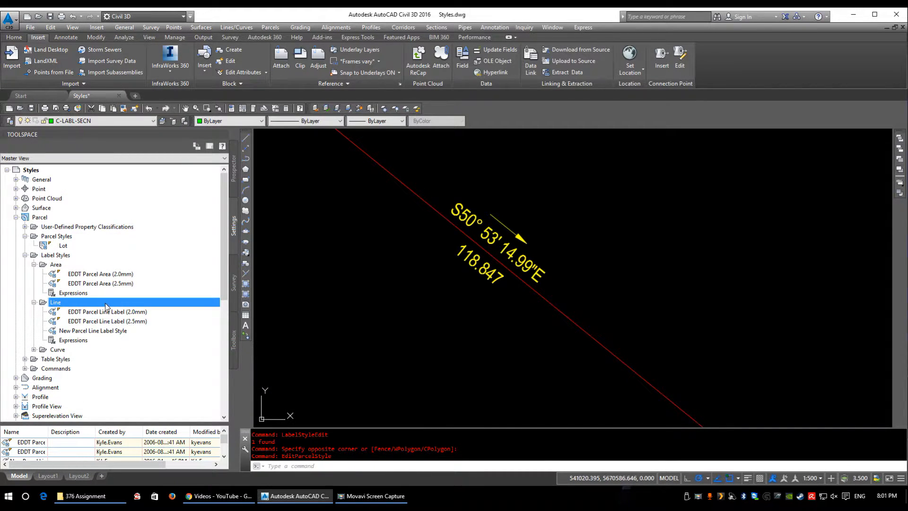
Step: Assign New Parcel Line Label Style to the labels of all four straight parcel segments
{"action": "left_click", "coordinate": [114, 322]}
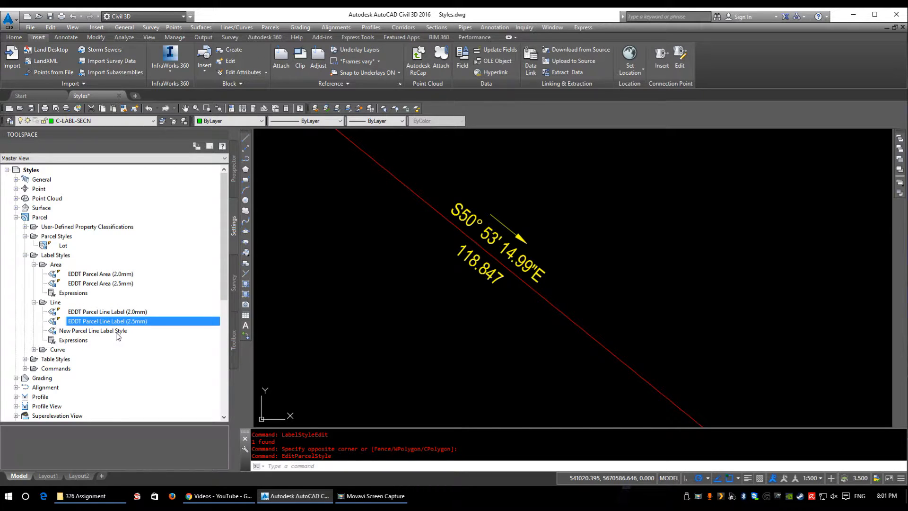
{"action": "left_click", "coordinate": [118, 331]}
{"action": "middle_click_drag", "start_coordinate": [493, 252], "coordinate": [551, 261]}
{"action": "scroll", "coordinate": [561, 244], "scroll_direction": "down", "scroll_amount": 2}
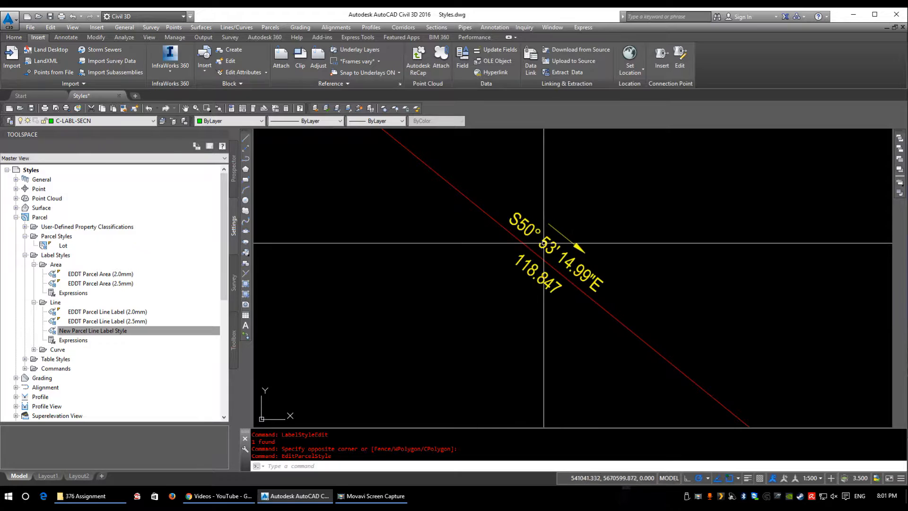
{"action": "left_click", "coordinate": [549, 246]}
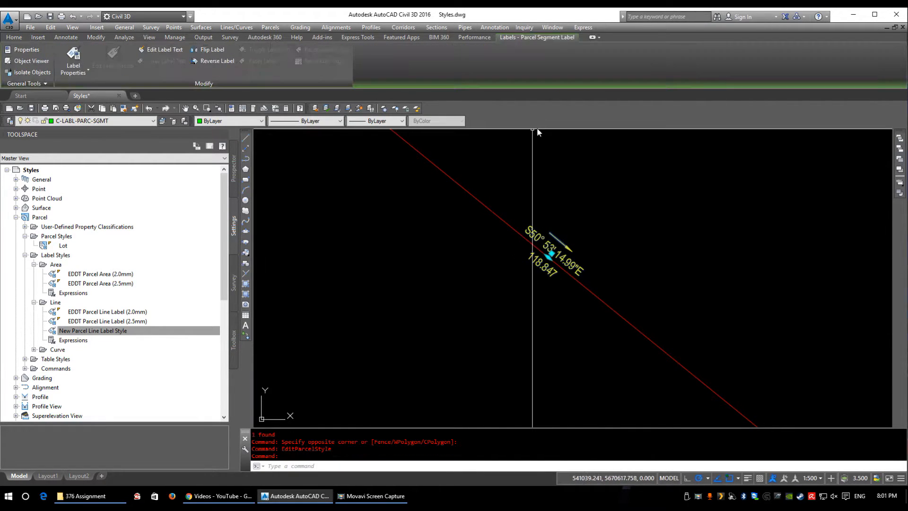
{"action": "scroll", "coordinate": [615, 307], "scroll_direction": "down", "scroll_amount": 3}
{"action": "middle_click_drag", "start_coordinate": [643, 392], "coordinate": [642, 268]}
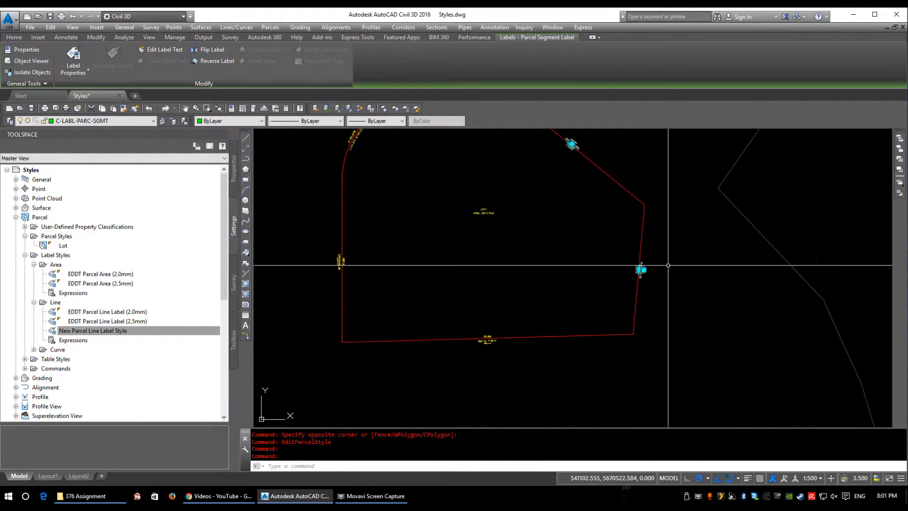
{"action": "scroll", "coordinate": [487, 206], "scroll_direction": "down", "scroll_amount": 3}
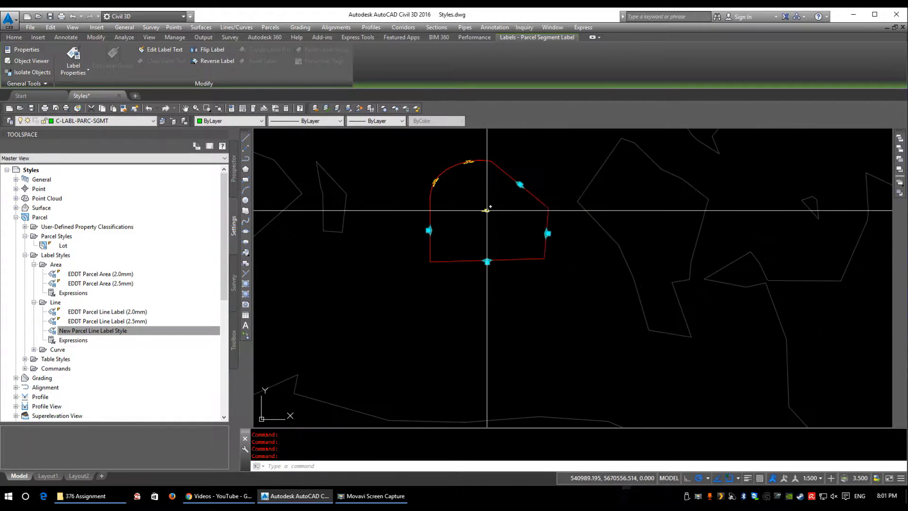
{"action": "scroll", "coordinate": [461, 249], "scroll_direction": "up", "scroll_amount": 1}
{"action": "right_click", "coordinate": [401, 233]}
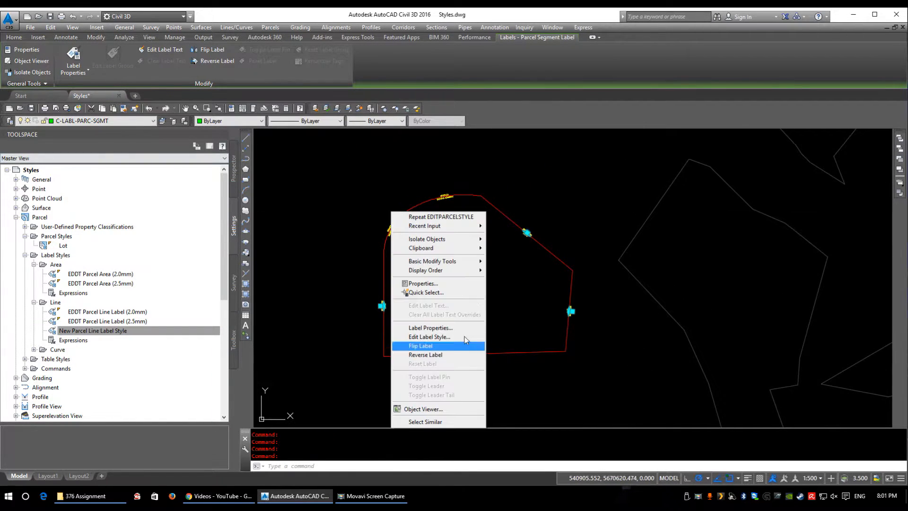
{"action": "left_click", "coordinate": [426, 283]}
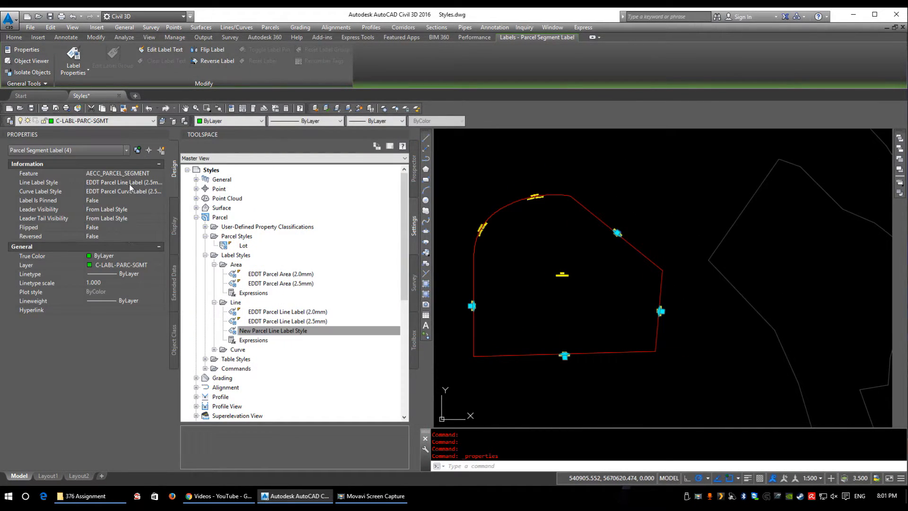
{"action": "left_click", "coordinate": [130, 184]}
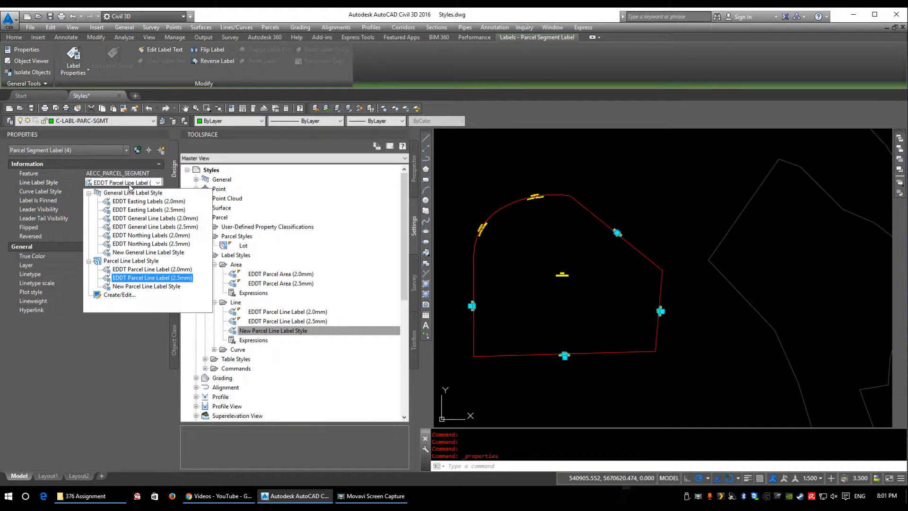
{"action": "left_click", "coordinate": [148, 287]}
{"action": "scroll", "coordinate": [652, 265], "scroll_direction": "up", "scroll_amount": 8}
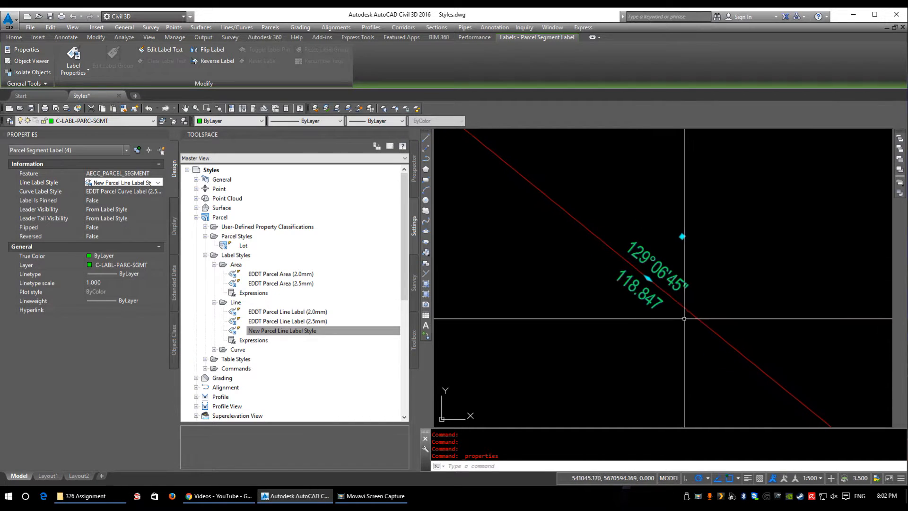
{"action": "key", "text": "Escape"}
Step: Examine the restyled azimuth and distance label on the parcel's sloping line
{"action": "scroll", "coordinate": [666, 282], "scroll_direction": "up", "scroll_amount": 2}
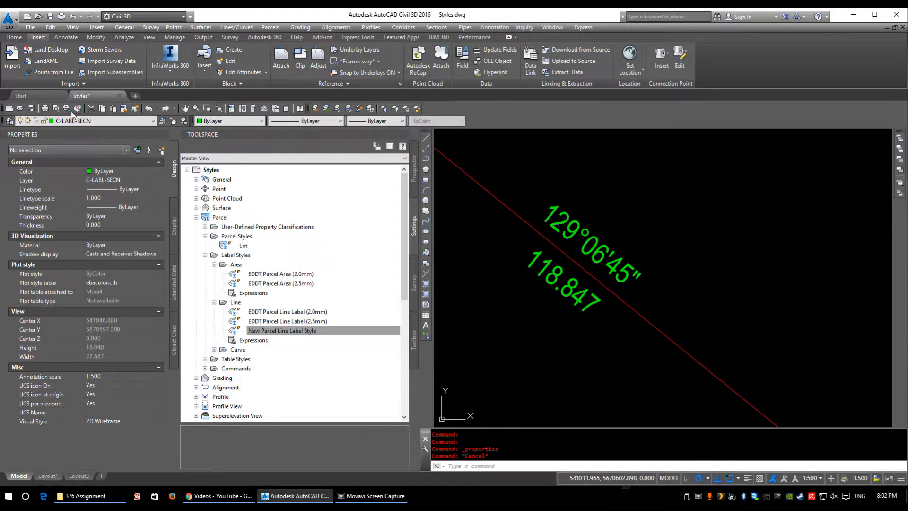
{"action": "scroll", "coordinate": [585, 240], "scroll_direction": "up", "scroll_amount": 2}
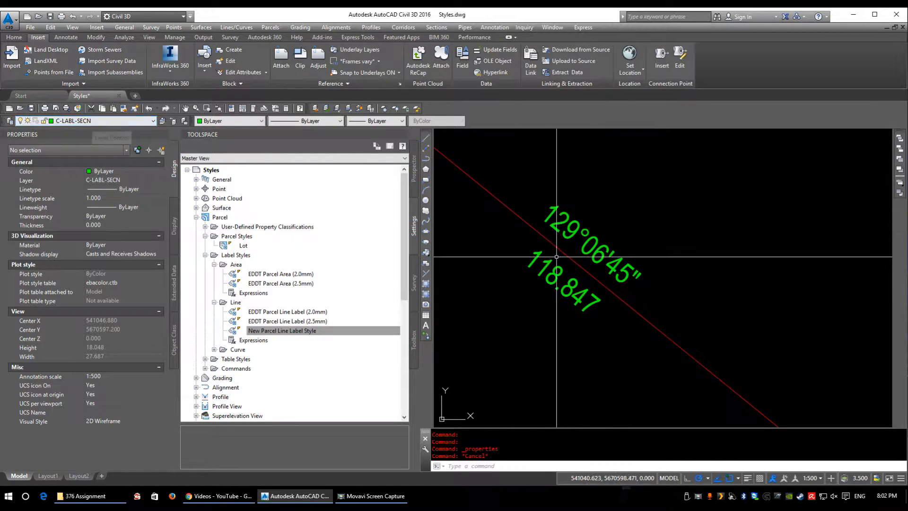
{"action": "scroll", "coordinate": [584, 240], "scroll_direction": "down", "scroll_amount": 2}
{"action": "left_click", "coordinate": [454, 150]}
{"action": "left_click", "coordinate": [647, 353]}
{"action": "middle_click_drag", "start_coordinate": [520, 294], "coordinate": [602, 313]}
{"action": "key", "text": "Escape"}
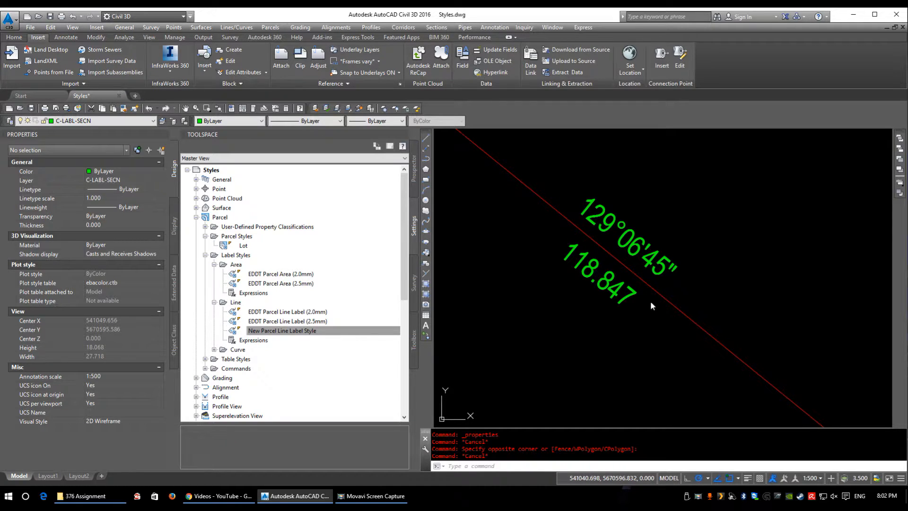
{"action": "left_click", "coordinate": [592, 269]}
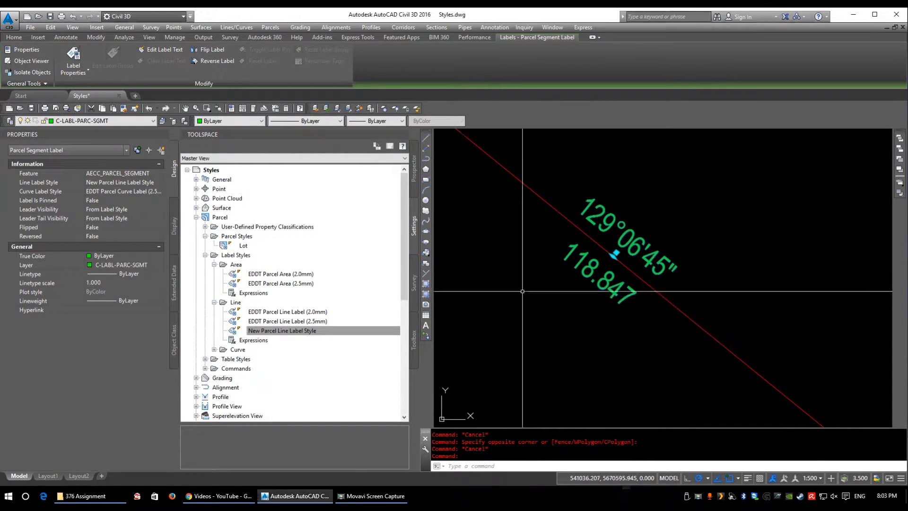
Step: Examine the delta, length and radius label on the parcel's upper arc
{"action": "scroll", "coordinate": [525, 281], "scroll_direction": "down", "scroll_amount": 8}
{"action": "middle_click_drag", "start_coordinate": [572, 269], "coordinate": [853, 329]}
{"action": "scroll", "coordinate": [673, 243], "scroll_direction": "up", "scroll_amount": 2}
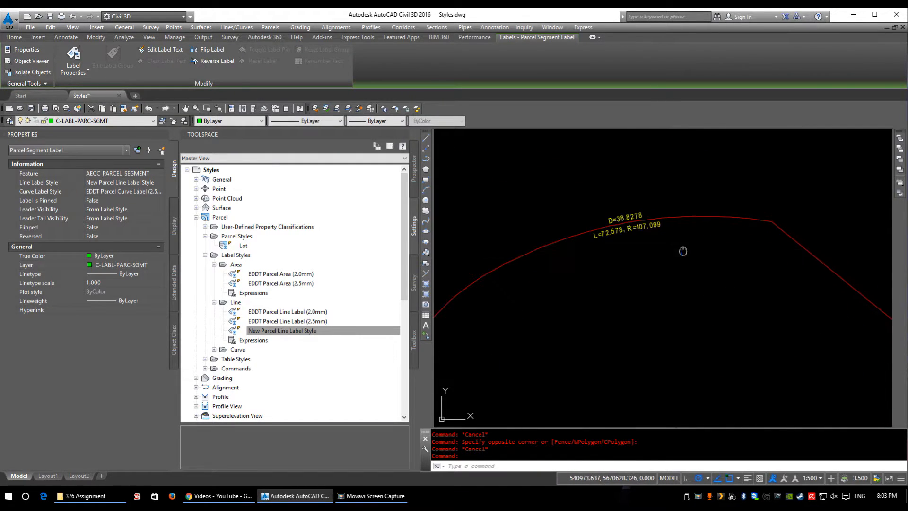
{"action": "key", "text": "Escape"}
{"action": "left_click", "coordinate": [632, 217]}
{"action": "middle_click_drag", "start_coordinate": [631, 218], "coordinate": [605, 241]}
{"action": "scroll", "coordinate": [605, 241], "scroll_direction": "up", "scroll_amount": 4}
{"action": "key", "text": "Escape"}
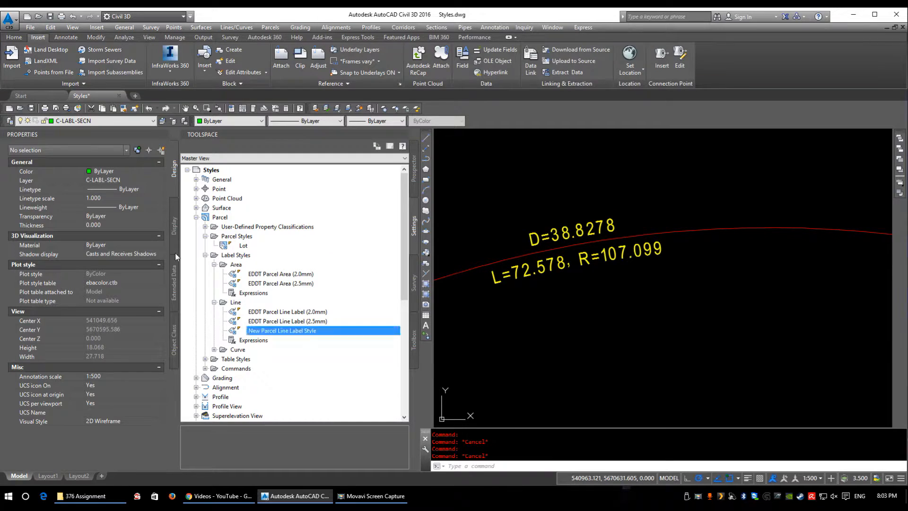
Step: Create a new parcel curve label style and review its general settings and Table Tag component
{"action": "left_click", "coordinate": [214, 350]}
{"action": "scroll", "coordinate": [244, 334], "scroll_direction": "down", "scroll_amount": 2}
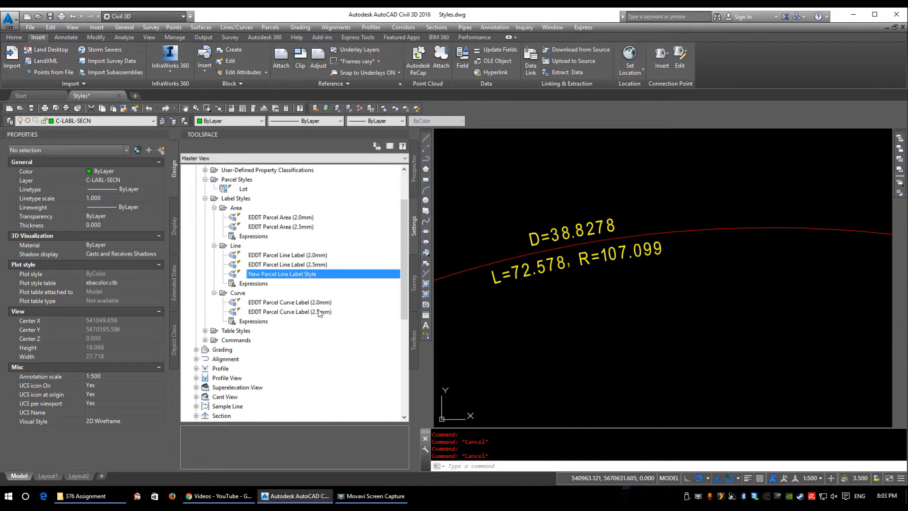
{"action": "right_click", "coordinate": [241, 293]}
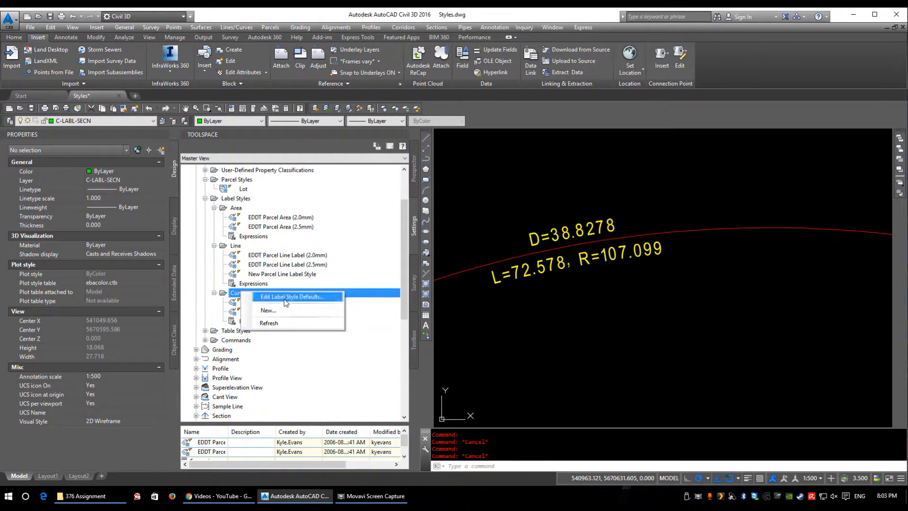
{"action": "left_click", "coordinate": [268, 310]}
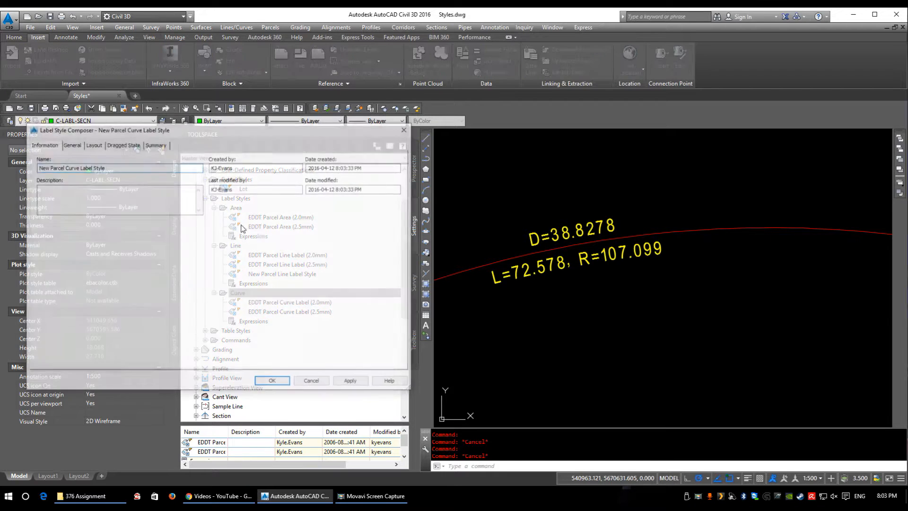
{"action": "left_click", "coordinate": [71, 144]}
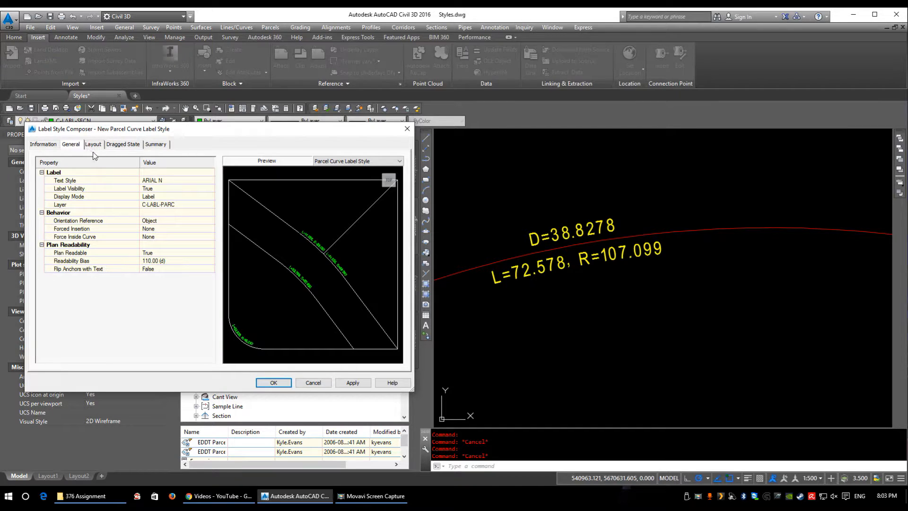
{"action": "left_click", "coordinate": [93, 145]}
{"action": "left_click", "coordinate": [130, 168]}
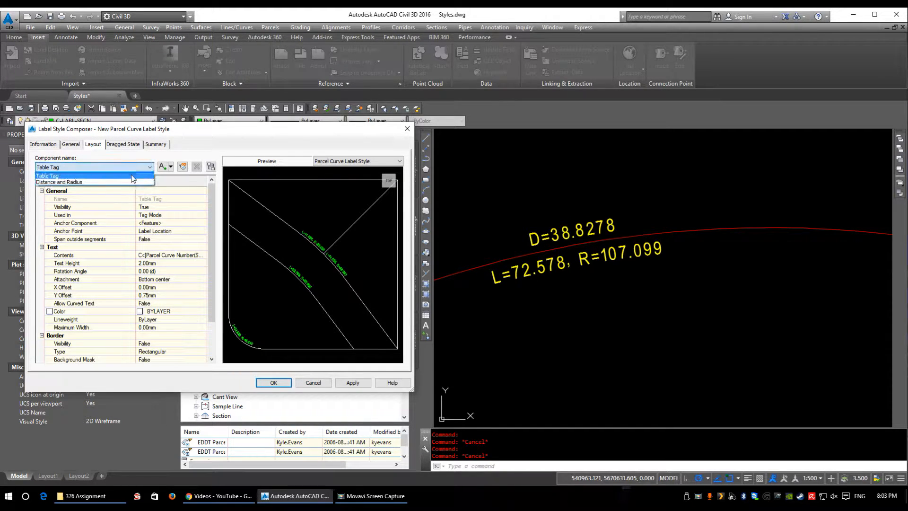
{"action": "left_click", "coordinate": [53, 176]}
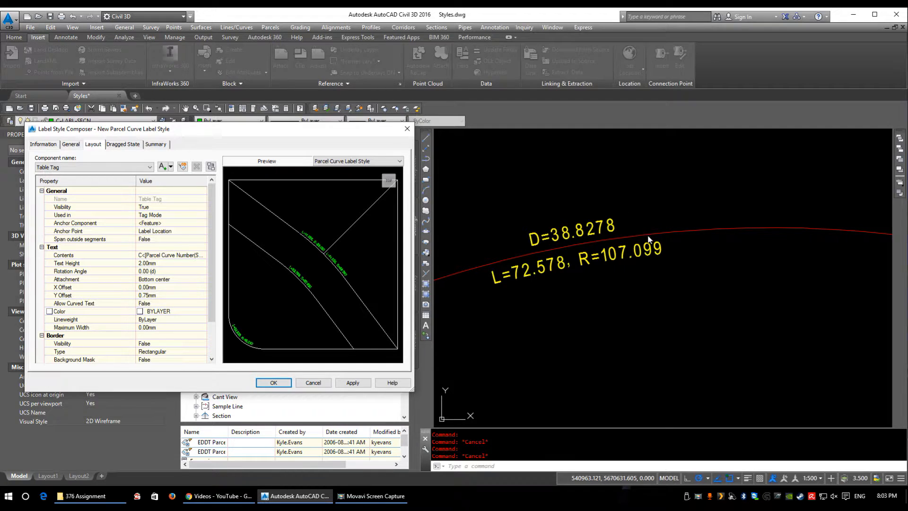
Step: In the Distance and Radius component's contents, remove the separator after the segment length and put the radius on its own line
{"action": "left_click", "coordinate": [74, 166]}
{"action": "left_click", "coordinate": [70, 180]}
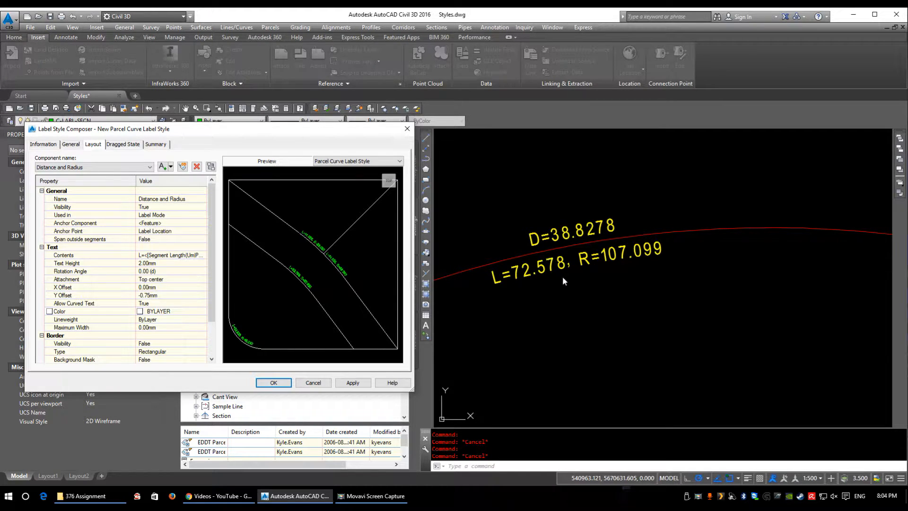
{"action": "left_click", "coordinate": [204, 255]}
{"action": "left_click_drag", "start_coordinate": [190, 129], "coordinate": [217, 125]}
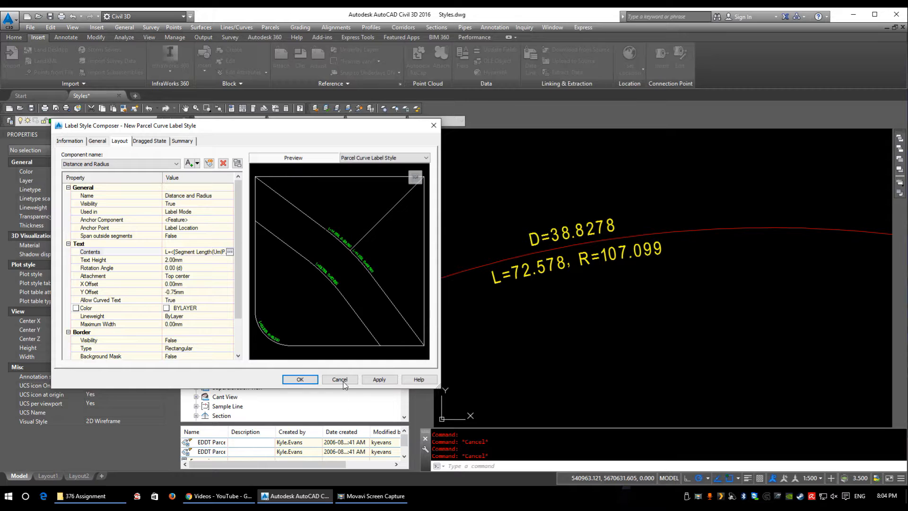
{"action": "left_click", "coordinate": [208, 251]}
{"action": "left_click", "coordinate": [230, 251]}
{"action": "left_click", "coordinate": [590, 94]}
{"action": "key", "text": "BackSpace"}
{"action": "key", "text": "BackSpace"}
{"action": "key", "text": "Return"}
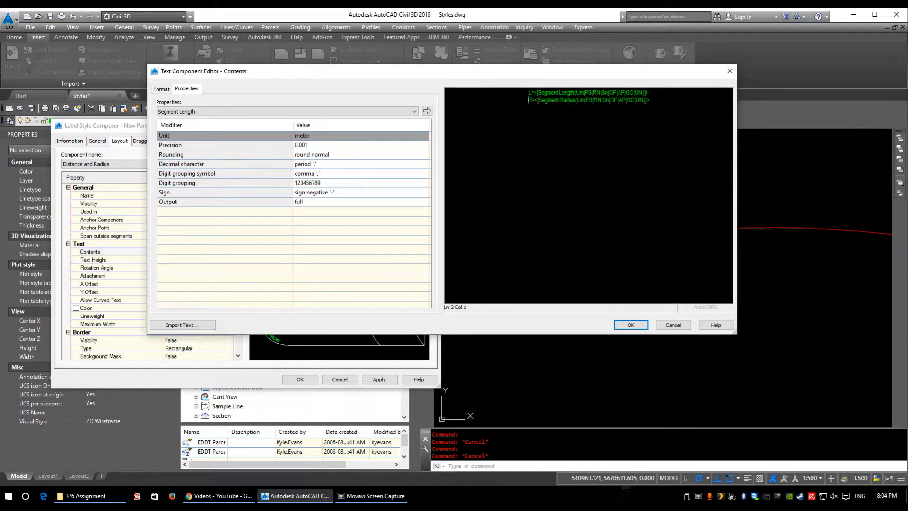
Step: Add a third line to the contents reading \U+0394= followed by the Segment Delta Angle property
{"action": "left_click", "coordinate": [667, 100]}
{"action": "key", "text": "Return"}
{"action": "type", "text": "\\U+0394="}
{"action": "key", "text": "BackSpace"}
{"action": "left_click", "coordinate": [273, 111]}
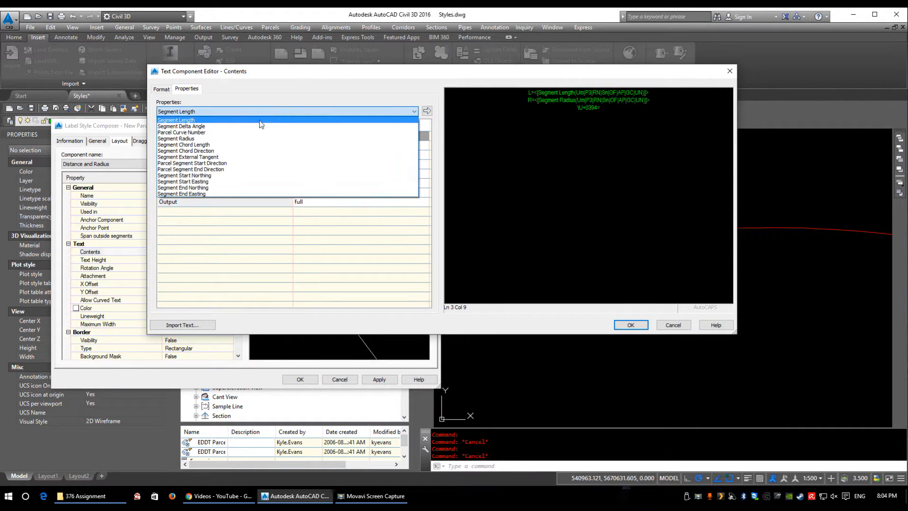
{"action": "left_click", "coordinate": [227, 117]}
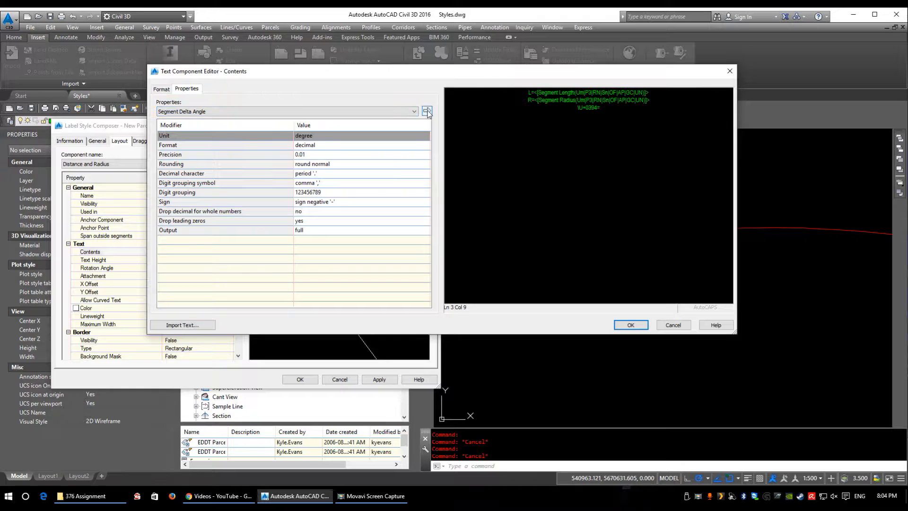
{"action": "left_click", "coordinate": [426, 111]}
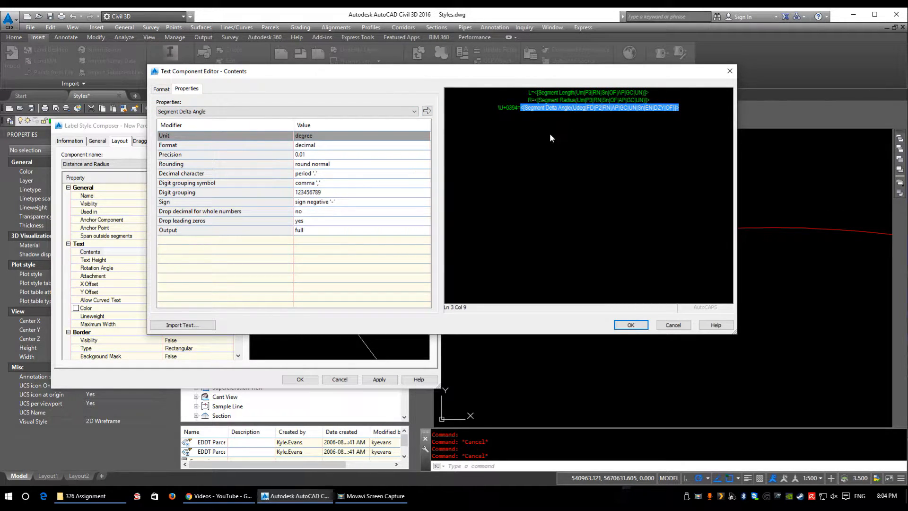
Step: Review the precision settings of the Segment Length, Segment Radius and Segment Delta Angle properties in the component's contents
{"action": "left_click", "coordinate": [597, 93]}
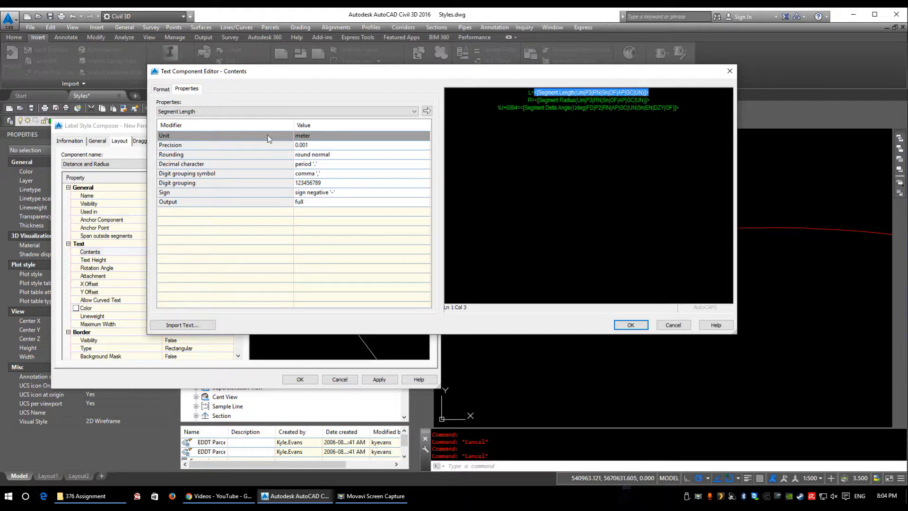
{"action": "left_click", "coordinate": [331, 146]}
{"action": "left_click", "coordinate": [628, 101]}
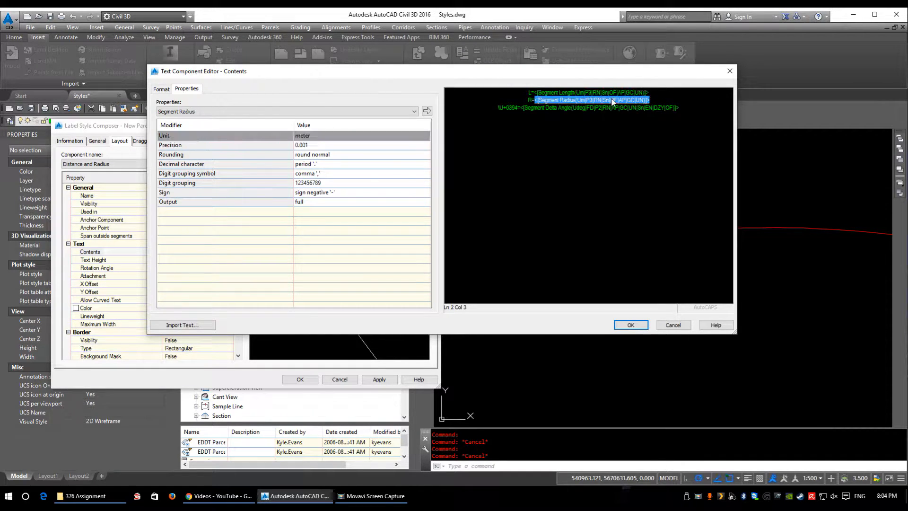
{"action": "left_click", "coordinate": [315, 144]}
{"action": "left_click", "coordinate": [315, 144]}
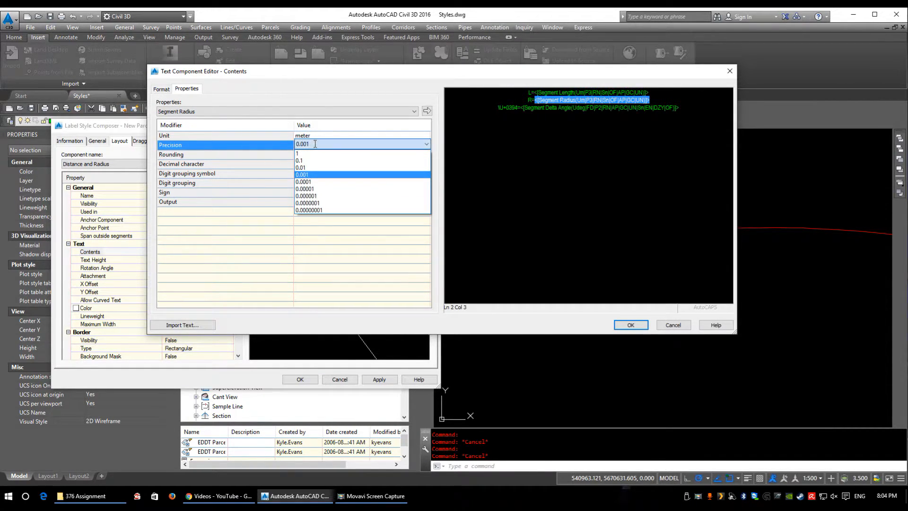
{"action": "left_click", "coordinate": [314, 144]}
{"action": "left_click", "coordinate": [596, 107]}
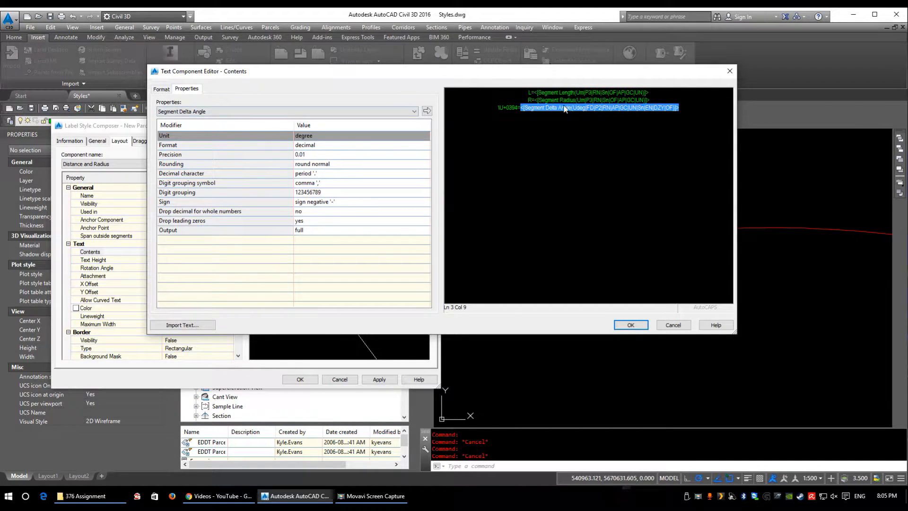
Step: Try a precision of 1 for the Segment Radius property, settle on 0.1, and accept the edited contents
{"action": "left_click", "coordinate": [581, 100]}
{"action": "left_click_drag", "start_coordinate": [590, 76], "coordinate": [489, 89]}
{"action": "left_click", "coordinate": [223, 159]}
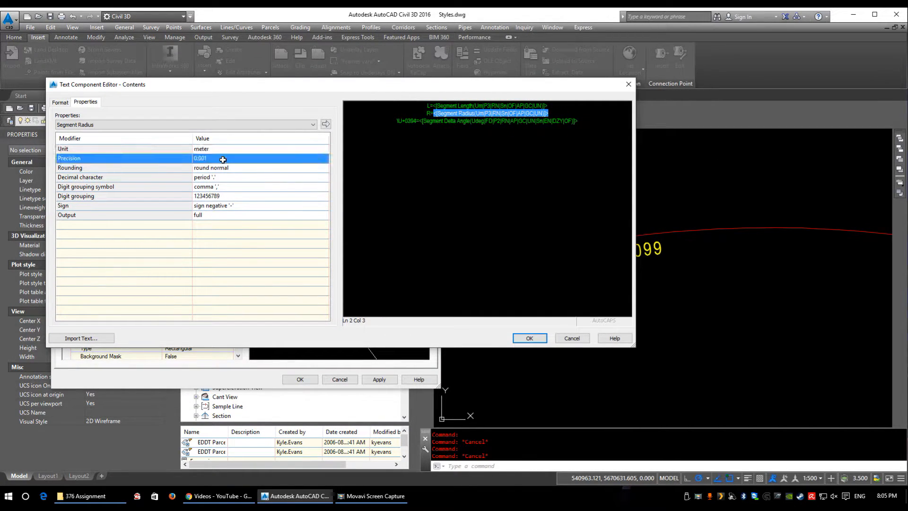
{"action": "left_click", "coordinate": [223, 159]}
{"action": "left_click", "coordinate": [213, 164]}
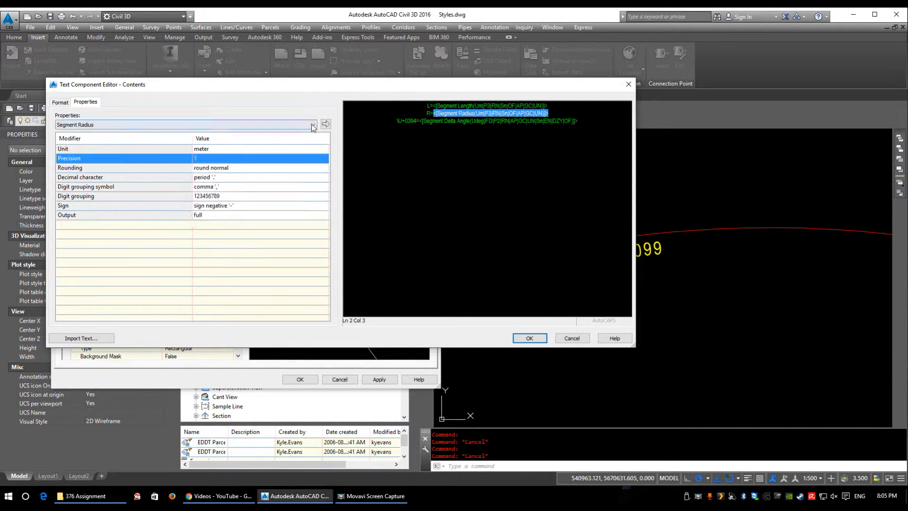
{"action": "left_click", "coordinate": [325, 123]}
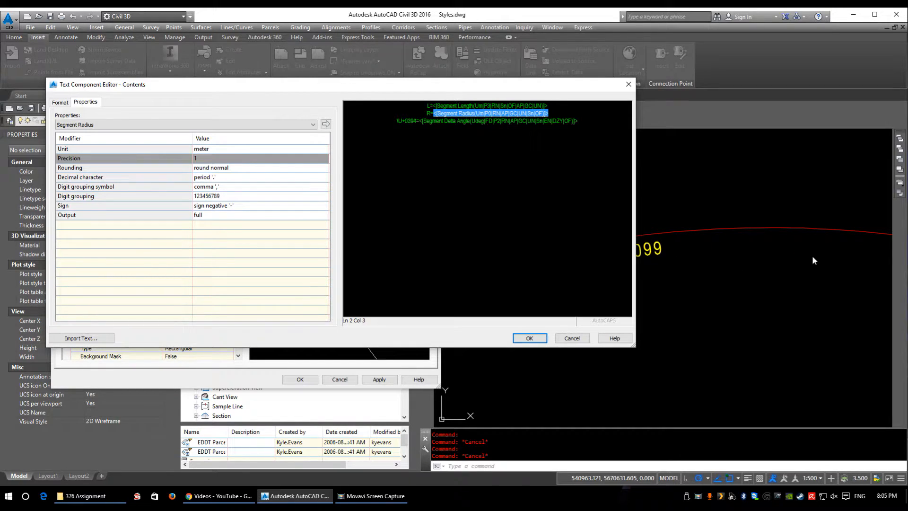
{"action": "left_click", "coordinate": [219, 160]}
{"action": "left_click", "coordinate": [214, 173]}
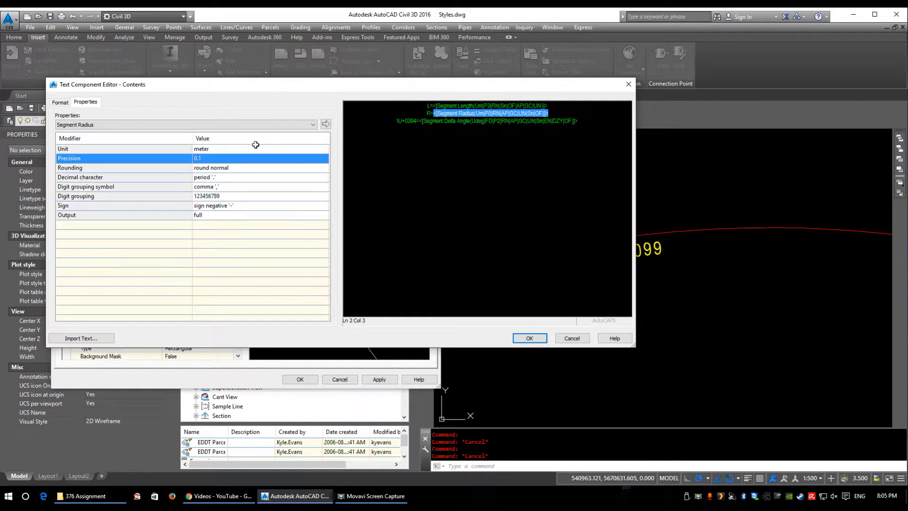
{"action": "left_click", "coordinate": [326, 124]}
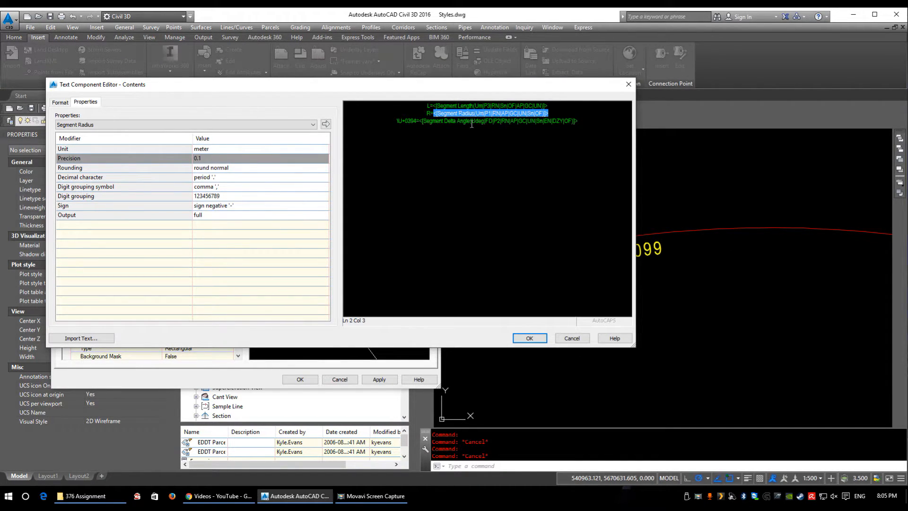
{"action": "left_click", "coordinate": [495, 122]}
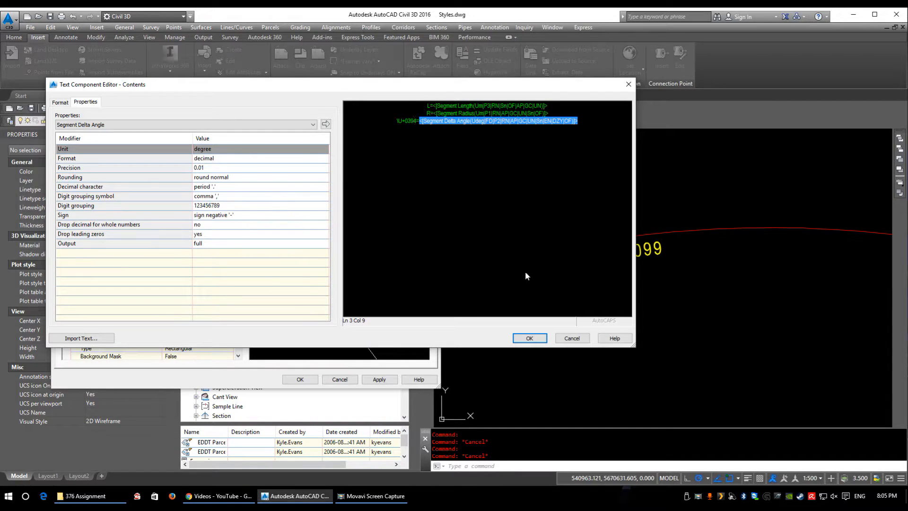
{"action": "left_click", "coordinate": [532, 337]}
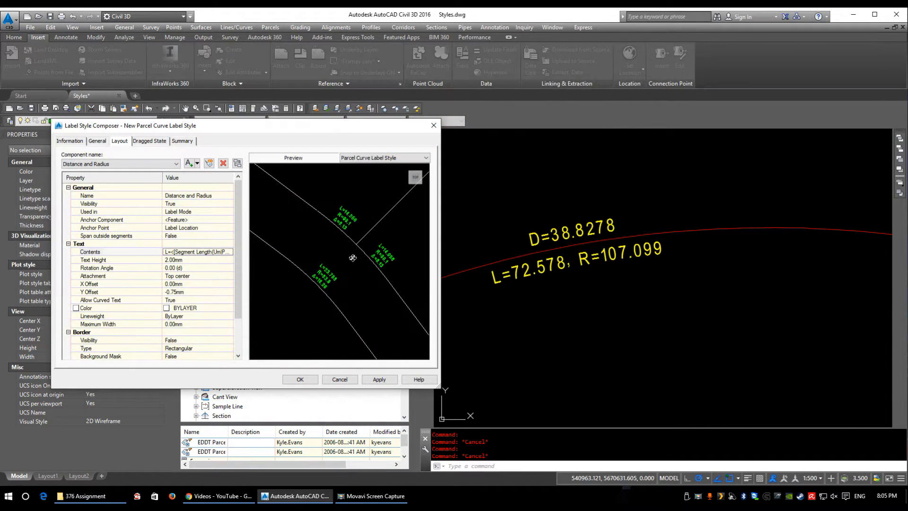
Step: Set the dragged state's arrow head size and text height to 2.5 mm
{"action": "scroll", "coordinate": [380, 258], "scroll_direction": "up", "scroll_amount": 3}
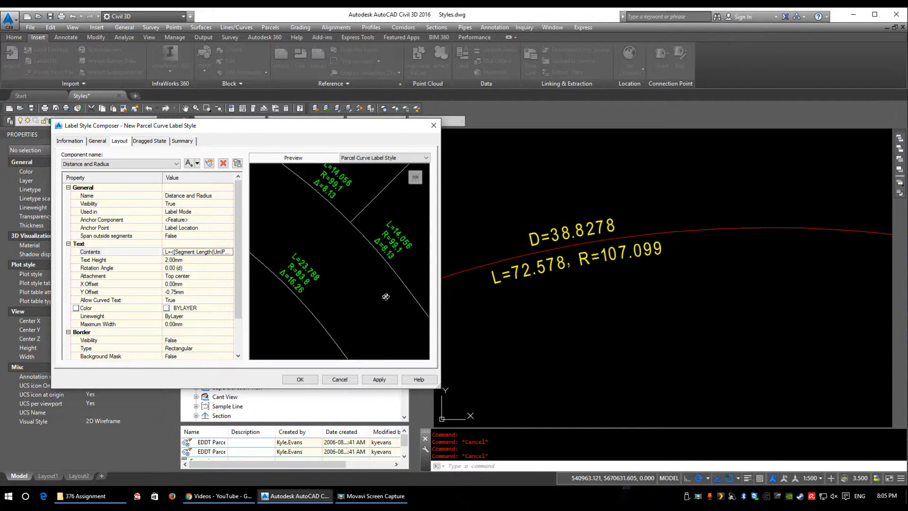
{"action": "left_click", "coordinate": [149, 142]}
{"action": "left_click", "coordinate": [187, 184]}
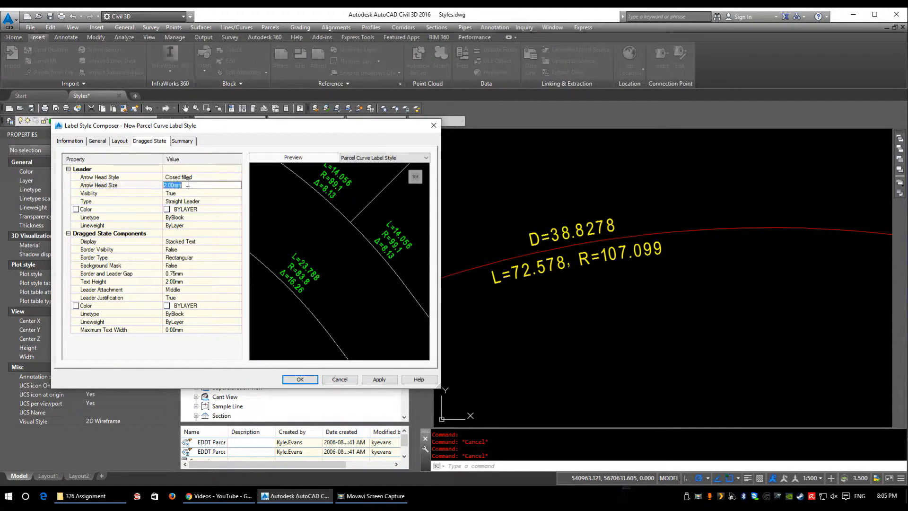
{"action": "type", "text": "2.5"}
{"action": "left_click", "coordinate": [192, 281]}
{"action": "type", "text": "2.5"}
{"action": "left_click", "coordinate": [191, 258]}
Step: Set the Distance and Radius component's text height in the label layout to 2.5 mm
{"action": "left_click", "coordinate": [119, 141]}
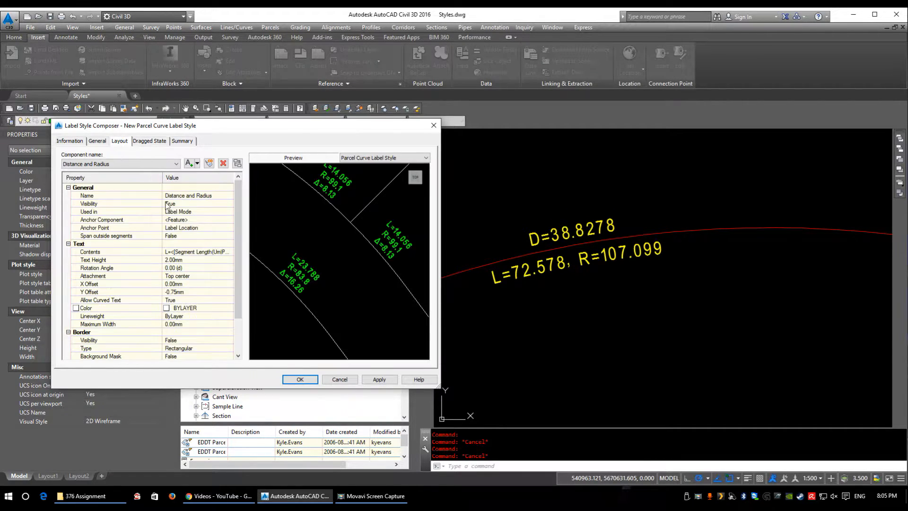
{"action": "left_click", "coordinate": [182, 259]}
{"action": "type", "text": "2.5"}
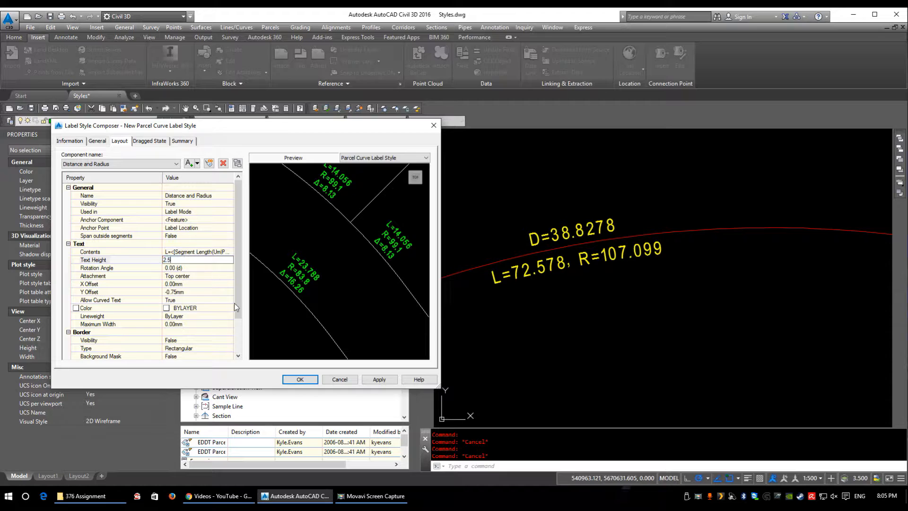
{"action": "key", "text": "Return"}
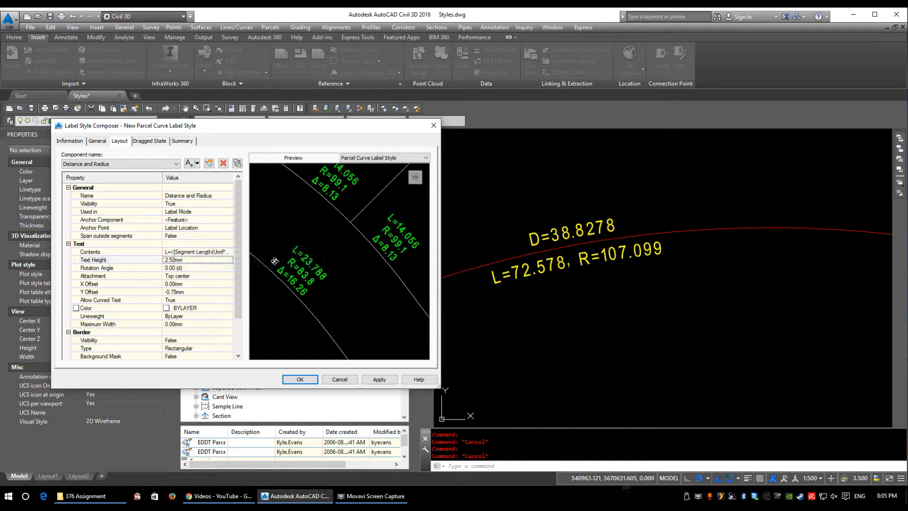
Step: Review the properties available for the component's contents, and save the new parcel curve label style
{"action": "left_click", "coordinate": [218, 251]}
{"action": "left_click", "coordinate": [229, 251]}
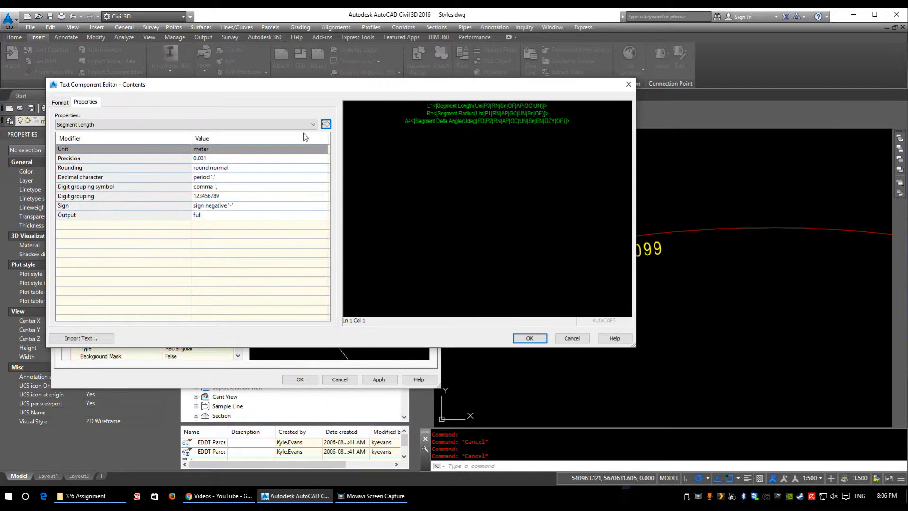
{"action": "left_click", "coordinate": [286, 125]}
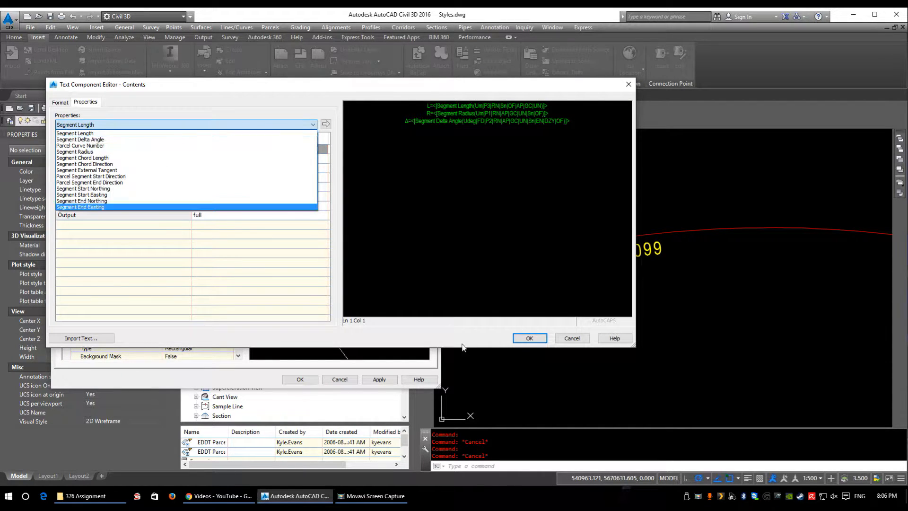
{"action": "left_click", "coordinate": [526, 336]}
{"action": "left_click", "coordinate": [527, 336]}
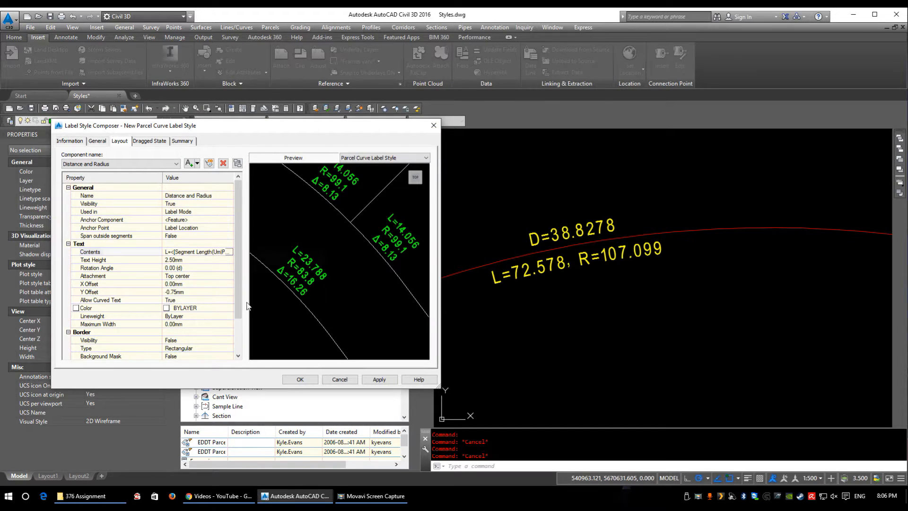
{"action": "left_click", "coordinate": [299, 379]}
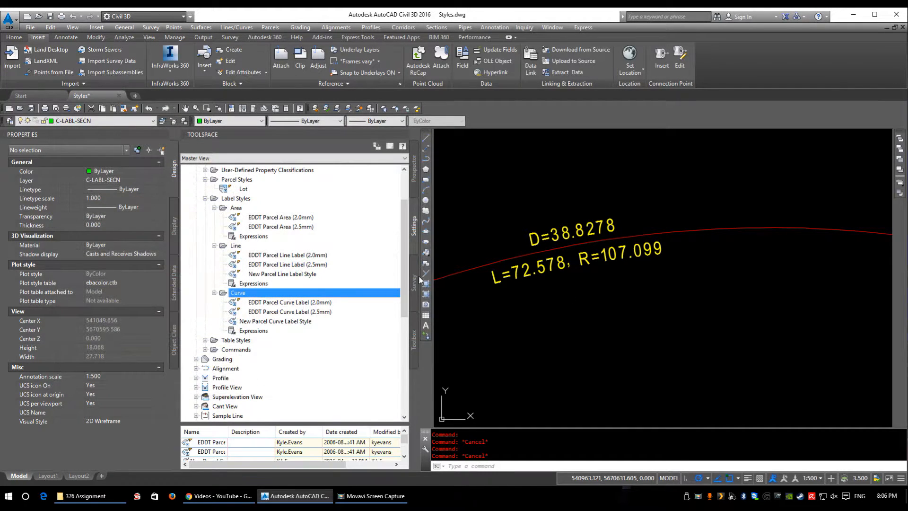
Step: Assign New Parcel Curve Label Style to the labels on the parcel's two arcs
{"action": "left_click", "coordinate": [526, 271]}
{"action": "scroll", "coordinate": [527, 271], "scroll_direction": "down", "scroll_amount": 8}
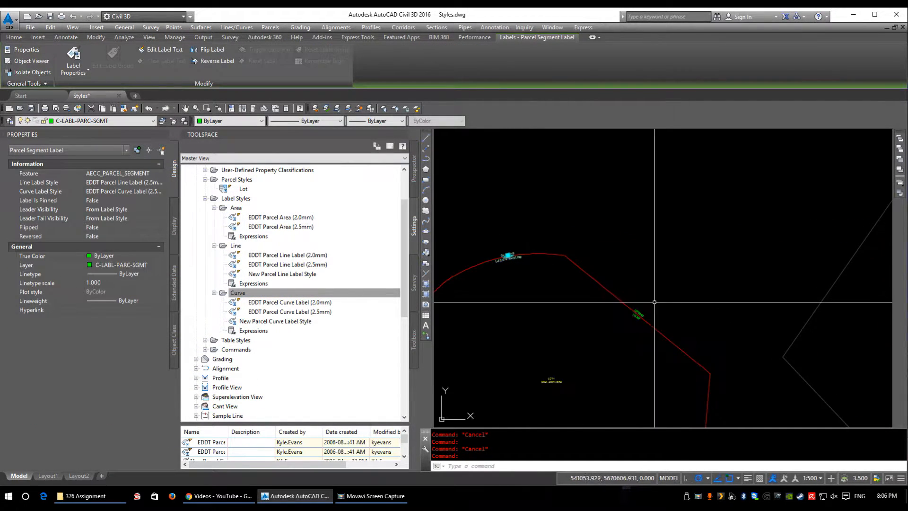
{"action": "left_click", "coordinate": [683, 206]}
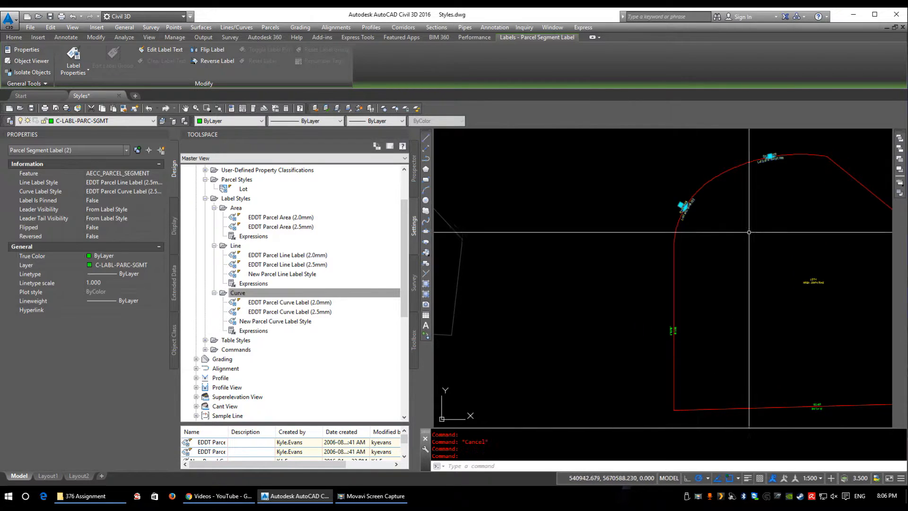
{"action": "right_click", "coordinate": [758, 238]}
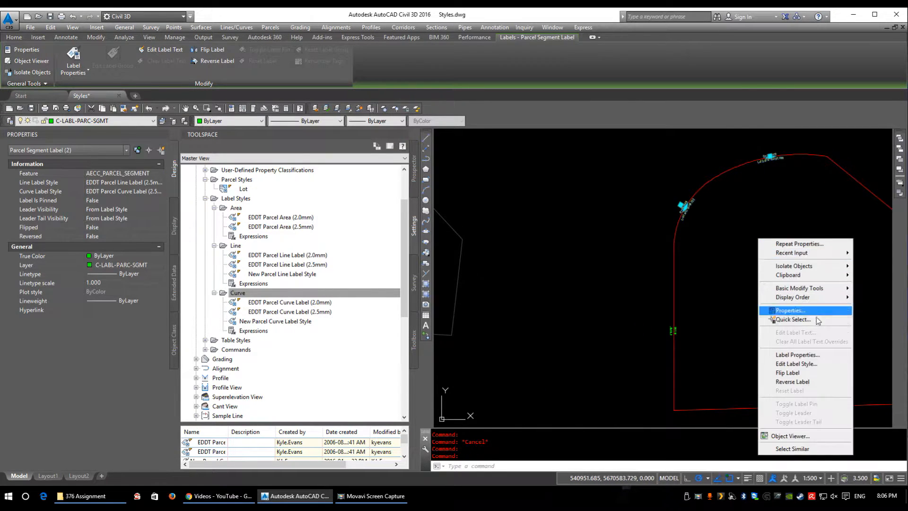
{"action": "left_click", "coordinate": [807, 355]}
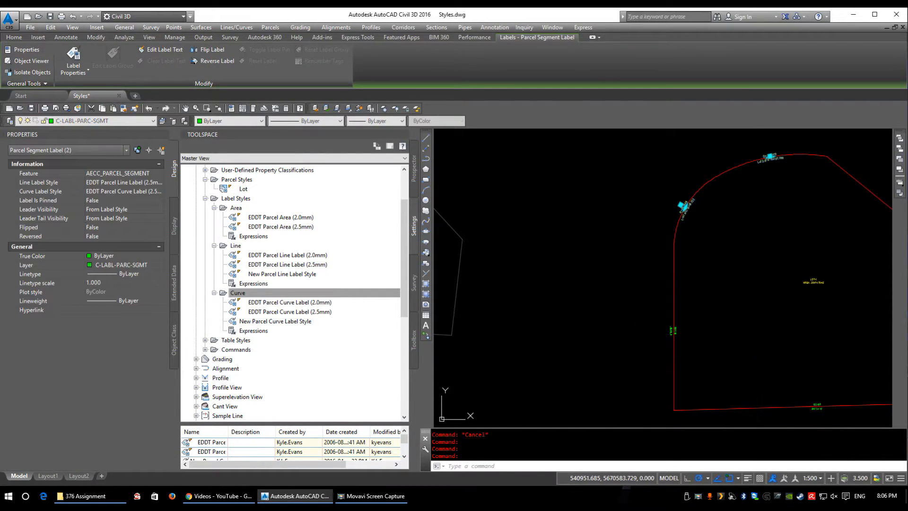
{"action": "left_click", "coordinate": [132, 191]}
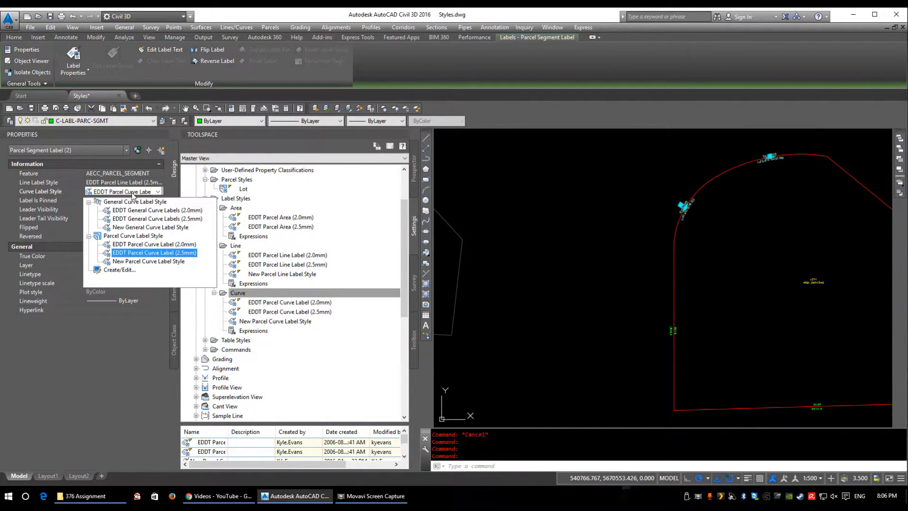
{"action": "left_click", "coordinate": [129, 261]}
{"action": "middle_click_drag", "start_coordinate": [790, 222], "coordinate": [703, 259]}
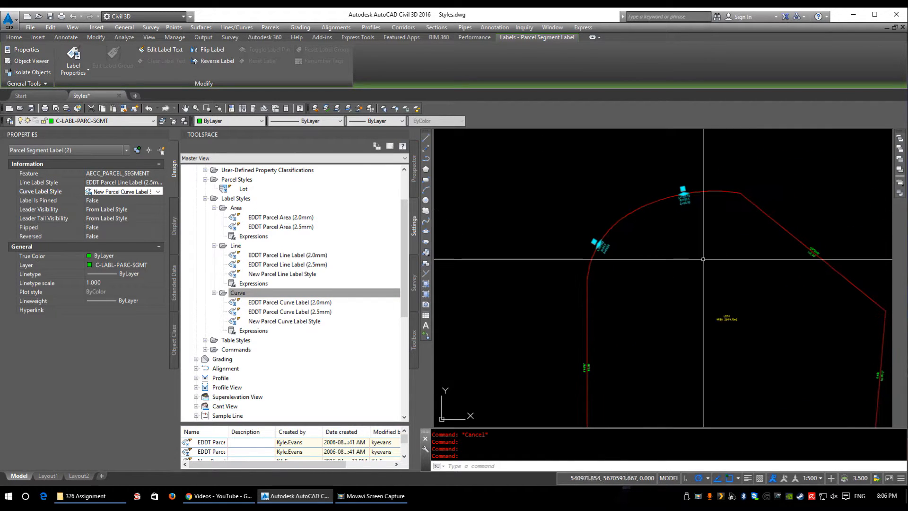
{"action": "key", "text": "Escape"}
Step: Examine the length, radius and delta labels on both parcel arcs
{"action": "middle_click_drag", "start_coordinate": [681, 169], "coordinate": [684, 180]}
{"action": "scroll", "coordinate": [711, 213], "scroll_direction": "up", "scroll_amount": 6}
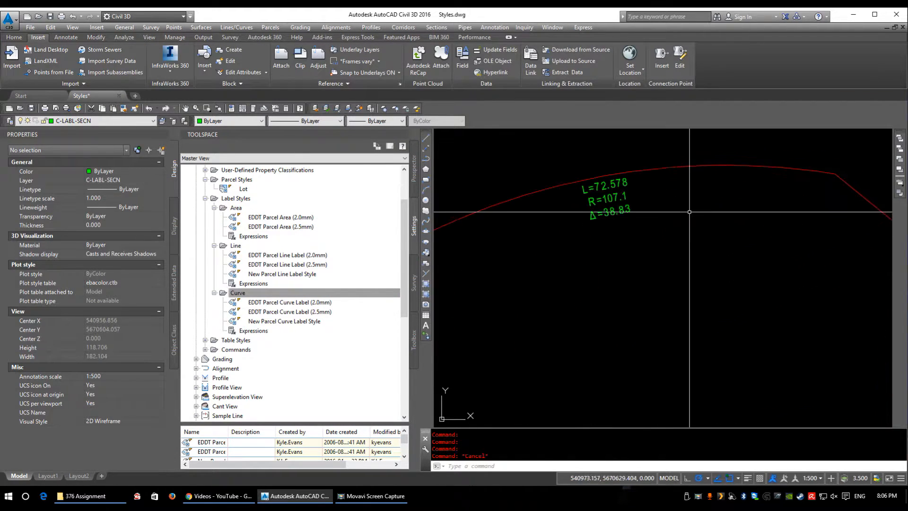
{"action": "scroll", "coordinate": [610, 216], "scroll_direction": "down", "scroll_amount": 2}
{"action": "middle_click_drag", "start_coordinate": [632, 223], "coordinate": [676, 266]}
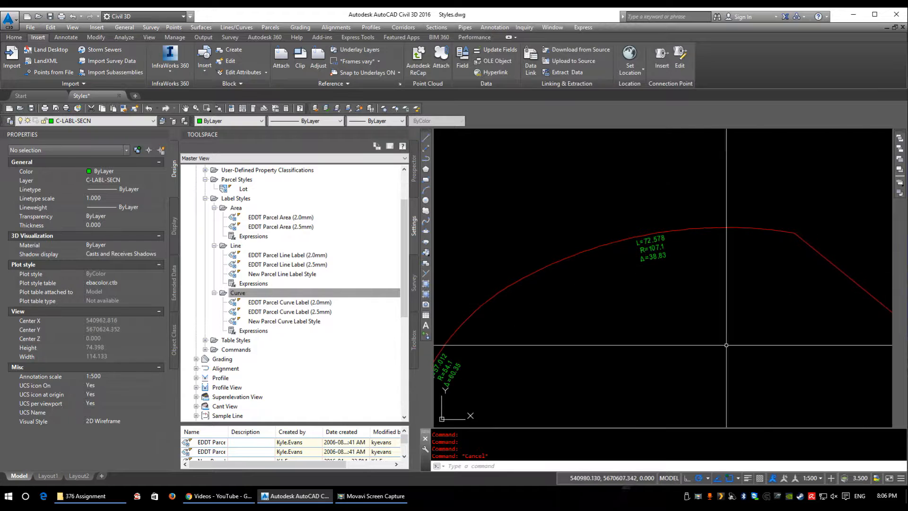
{"action": "mouse_move", "coordinate": [624, 370]}
{"action": "middle_mouse_down"}
{"action": "mouse_move", "coordinate": [626, 332]}
{"action": "mouse_move", "coordinate": [731, 269]}
{"action": "middle_mouse_up"}
{"action": "scroll", "coordinate": [527, 275], "scroll_direction": "up", "scroll_amount": 3}
{"action": "scroll", "coordinate": [527, 275], "scroll_direction": "up", "scroll_amount": 2}
{"action": "scroll", "coordinate": [616, 224], "scroll_direction": "down", "scroll_amount": 4}
{"action": "middle_click_drag", "start_coordinate": [689, 206], "coordinate": [487, 332]}
{"action": "scroll", "coordinate": [634, 314], "scroll_direction": "down", "scroll_amount": 2}
{"action": "middle_click_drag", "start_coordinate": [734, 335], "coordinate": [614, 236]}
Step: Flip the upper arc's label to the outside of the parcel
{"action": "middle_click_drag", "start_coordinate": [577, 158], "coordinate": [603, 185]}
{"action": "scroll", "coordinate": [507, 163], "scroll_direction": "up", "scroll_amount": 4}
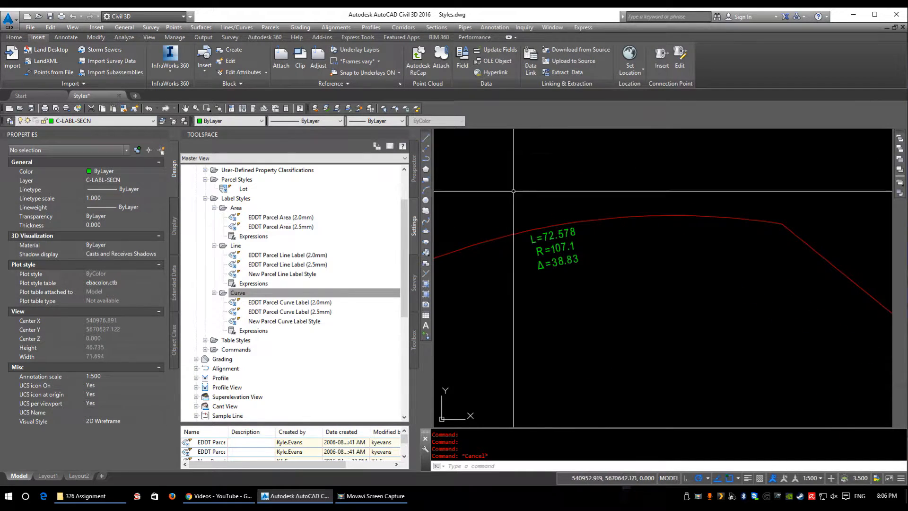
{"action": "left_click", "coordinate": [554, 247]}
{"action": "right_click", "coordinate": [558, 255]}
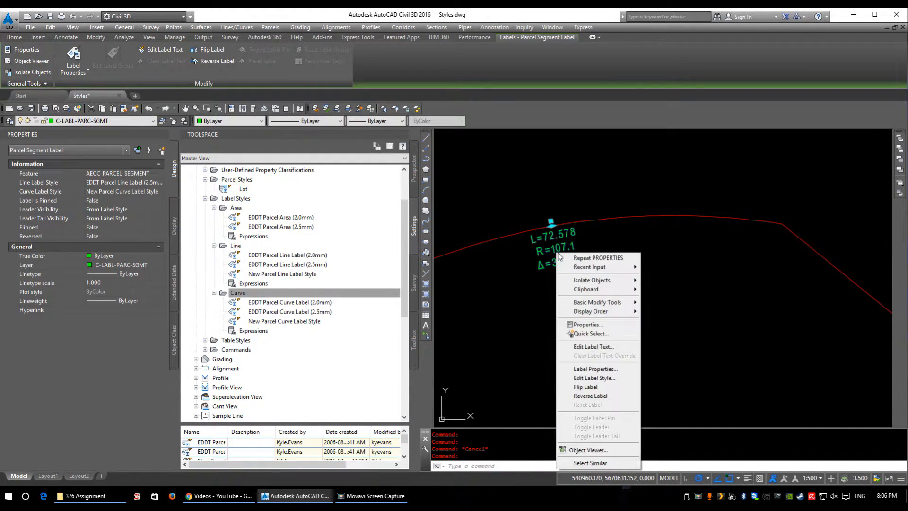
{"action": "left_click", "coordinate": [585, 387]}
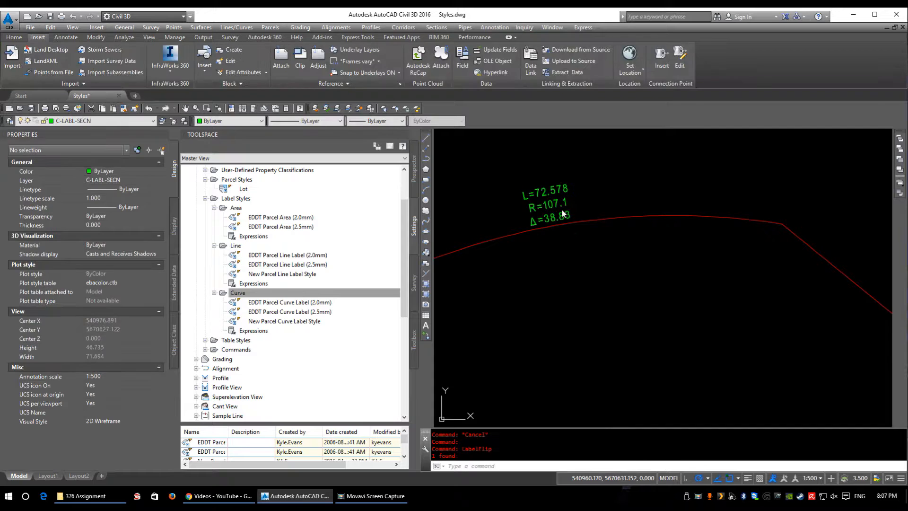
{"action": "left_click", "coordinate": [508, 291]}
{"action": "left_click", "coordinate": [570, 273]}
Step: Flip the left arc's label to the outside of the parcel
{"action": "middle_click_drag", "start_coordinate": [498, 318], "coordinate": [610, 287]}
{"action": "scroll", "coordinate": [539, 300], "scroll_direction": "down", "scroll_amount": 2}
{"action": "middle_click_drag", "start_coordinate": [520, 307], "coordinate": [779, 213]}
{"action": "left_click", "coordinate": [686, 276]}
{"action": "left_click", "coordinate": [686, 270]}
{"action": "right_click", "coordinate": [675, 279]}
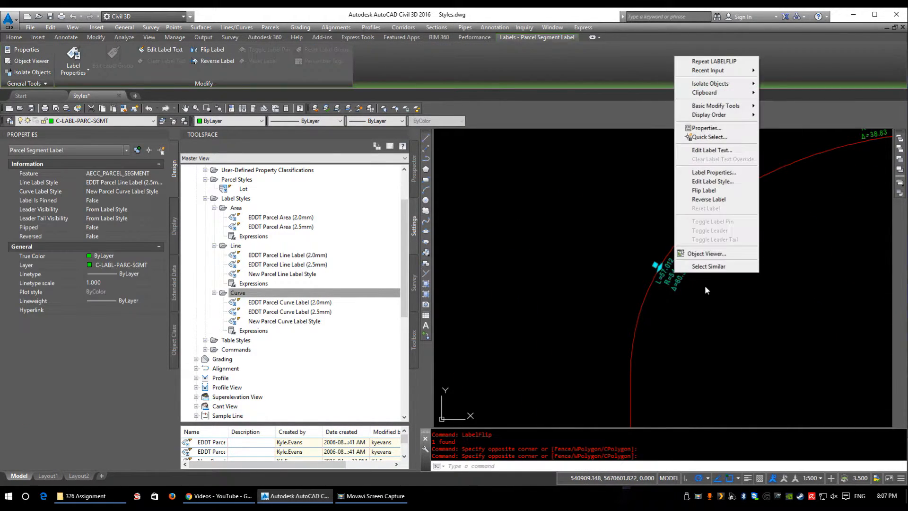
{"action": "left_click", "coordinate": [704, 190]}
{"action": "left_click", "coordinate": [784, 294]}
{"action": "middle_click_drag", "start_coordinate": [805, 234], "coordinate": [645, 282]}
{"action": "left_click", "coordinate": [656, 271]}
Step: Try reversing the upper arc's label with Reverse Label
{"action": "left_click", "coordinate": [719, 175]}
{"action": "right_click", "coordinate": [720, 176]}
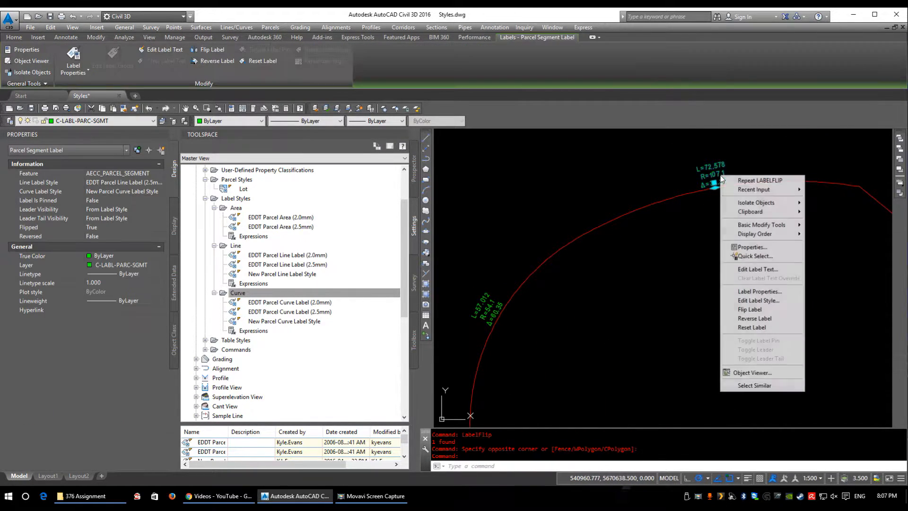
{"action": "left_click", "coordinate": [758, 319]}
{"action": "left_click", "coordinate": [698, 164]}
{"action": "left_click", "coordinate": [648, 162]}
Step: Flip the bearing and distance label on the diagonal boundary line so the two texts swap sides
{"action": "middle_click_drag", "start_coordinate": [731, 194], "coordinate": [527, 219]}
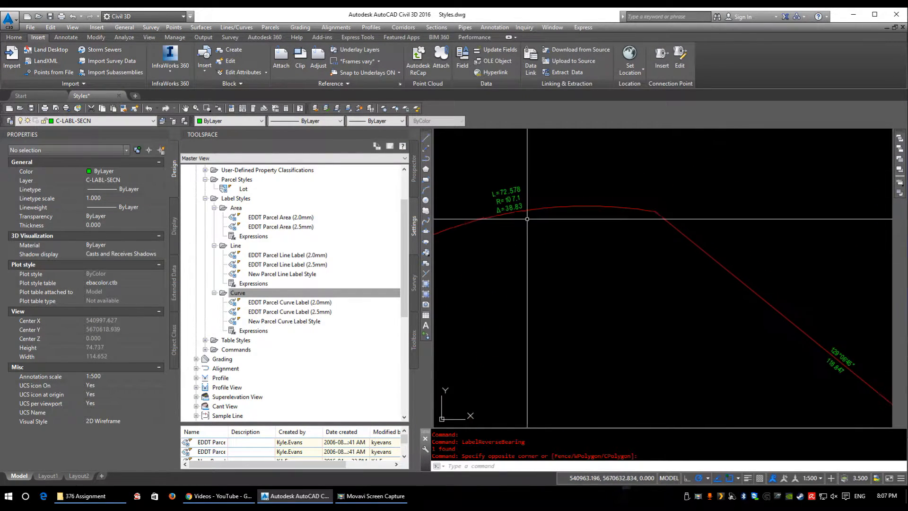
{"action": "mouse_move", "coordinate": [764, 295]}
{"action": "middle_mouse_down"}
{"action": "mouse_move", "coordinate": [630, 200]}
{"action": "mouse_move", "coordinate": [579, 181]}
{"action": "middle_mouse_up"}
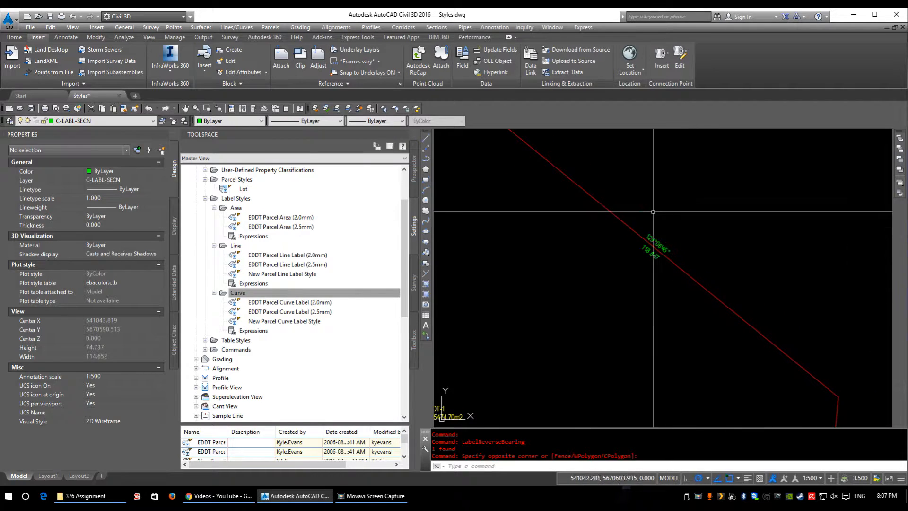
{"action": "scroll", "coordinate": [666, 244], "scroll_direction": "down", "scroll_amount": 2}
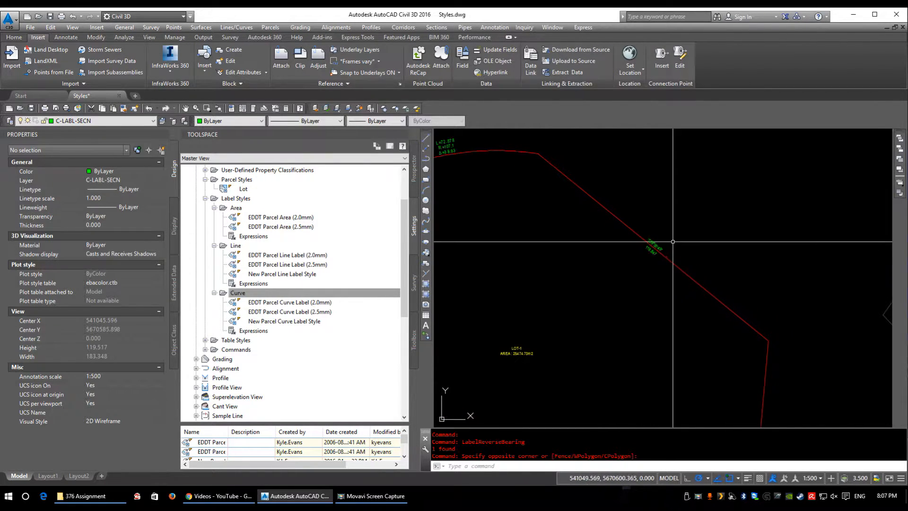
{"action": "scroll", "coordinate": [673, 242], "scroll_direction": "up", "scroll_amount": 3}
{"action": "left_click", "coordinate": [588, 219]}
{"action": "right_click", "coordinate": [592, 221]}
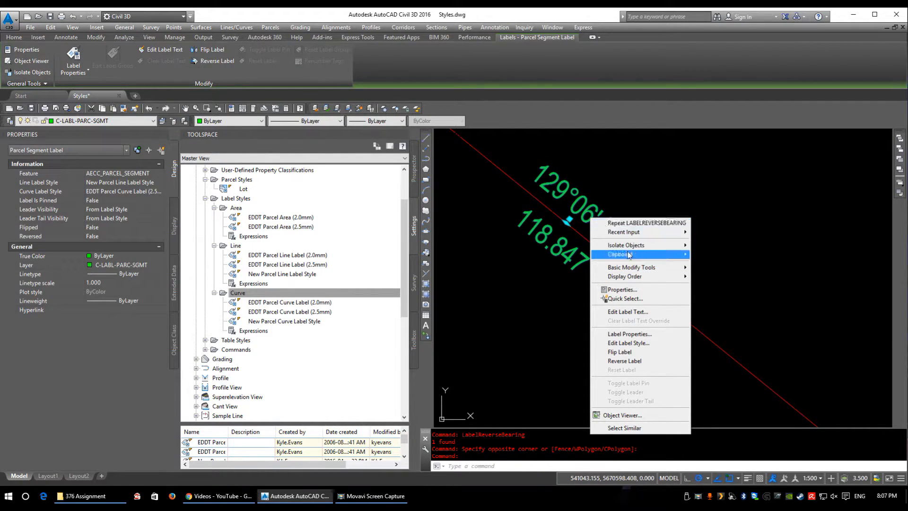
{"action": "left_click", "coordinate": [625, 352]}
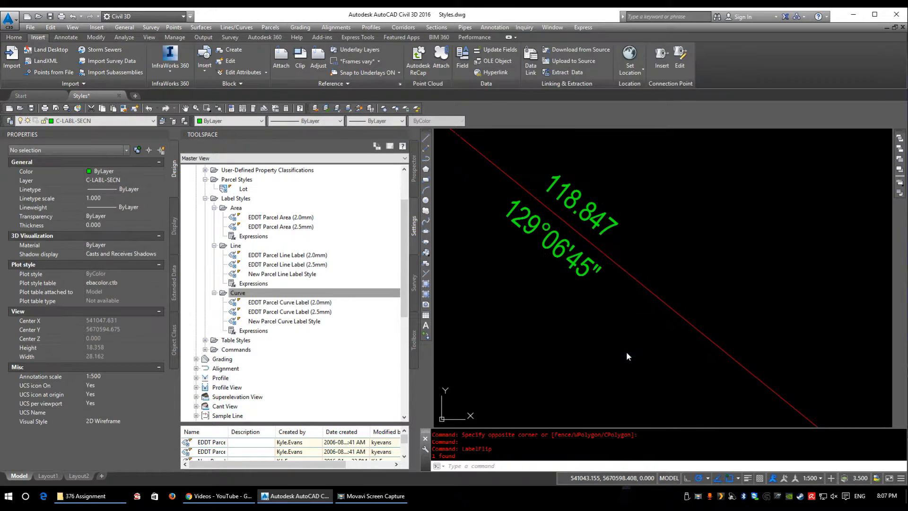
Step: Flip the label on the vertical west boundary line so its bearing and distance swap sides
{"action": "scroll", "coordinate": [669, 324], "scroll_direction": "down", "scroll_amount": 4}
{"action": "left_click", "coordinate": [755, 231]}
{"action": "middle_click_drag", "start_coordinate": [863, 387], "coordinate": [711, 221]}
{"action": "middle_click_drag", "start_coordinate": [642, 397], "coordinate": [743, 75]}
{"action": "middle_click_drag", "start_coordinate": [454, 277], "coordinate": [883, 349]}
{"action": "scroll", "coordinate": [674, 310], "scroll_direction": "down", "scroll_amount": 4}
{"action": "middle_click_drag", "start_coordinate": [479, 231], "coordinate": [599, 296]}
{"action": "middle_click_drag", "start_coordinate": [505, 246], "coordinate": [691, 294]}
{"action": "scroll", "coordinate": [690, 293], "scroll_direction": "up", "scroll_amount": 6}
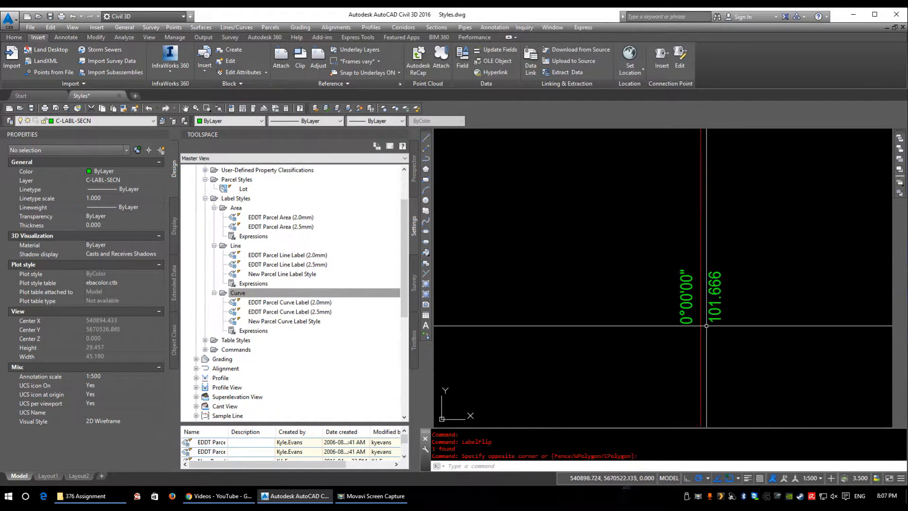
{"action": "left_click", "coordinate": [691, 293]}
{"action": "right_click", "coordinate": [693, 302]}
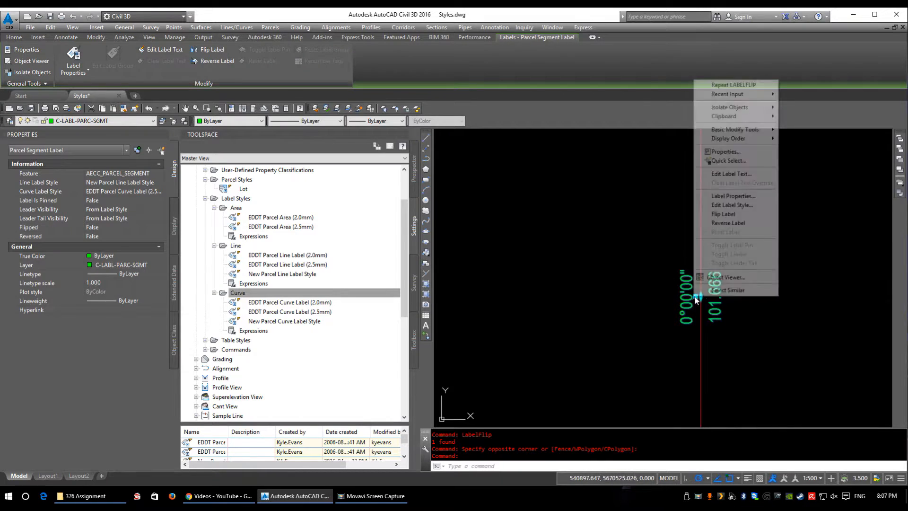
{"action": "left_click", "coordinate": [728, 223]}
{"action": "key", "text": "Escape"}
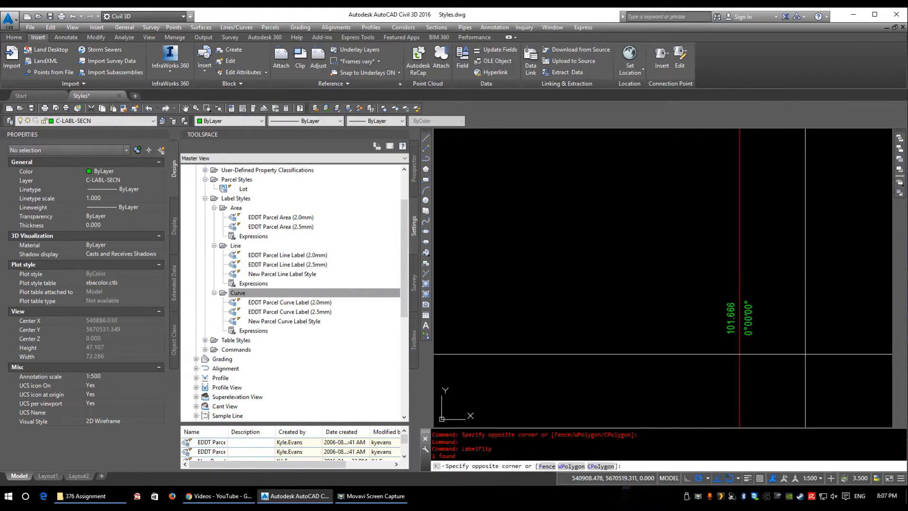
Step: Reverse the bearing direction of the label on the steep east boundary line
{"action": "scroll", "coordinate": [770, 326], "scroll_direction": "down", "scroll_amount": 3}
{"action": "middle_click_drag", "start_coordinate": [833, 306], "coordinate": [523, 460]}
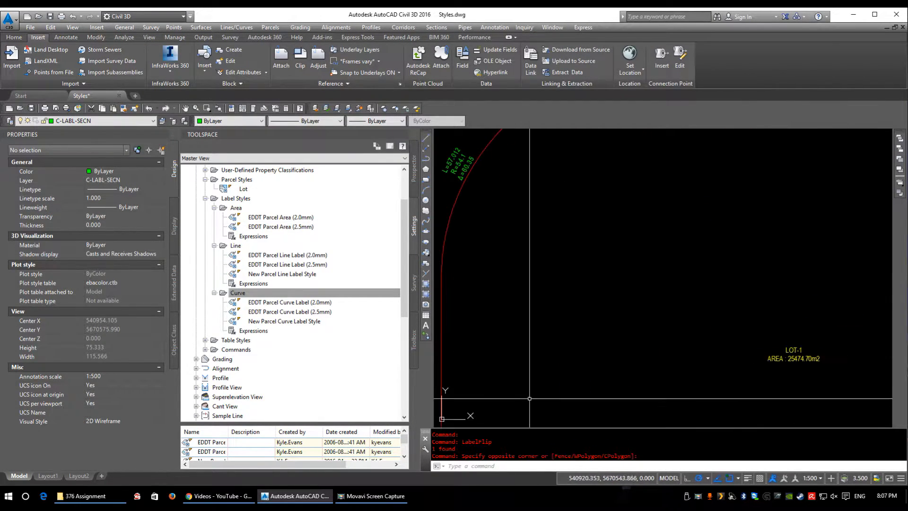
{"action": "scroll", "coordinate": [737, 309], "scroll_direction": "down", "scroll_amount": 1}
{"action": "middle_click_drag", "start_coordinate": [737, 309], "coordinate": [510, 210]}
{"action": "scroll", "coordinate": [510, 210], "scroll_direction": "down", "scroll_amount": 1}
{"action": "scroll", "coordinate": [616, 165], "scroll_direction": "up", "scroll_amount": 1}
{"action": "middle_click_drag", "start_coordinate": [615, 165], "coordinate": [551, 245]}
{"action": "scroll", "coordinate": [551, 246], "scroll_direction": "up", "scroll_amount": 2}
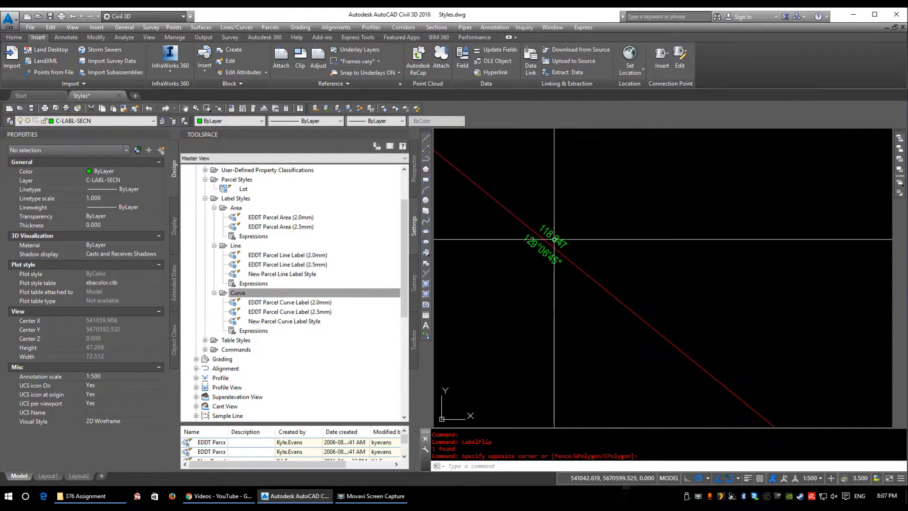
{"action": "mouse_move", "coordinate": [614, 395]}
{"action": "middle_mouse_down"}
{"action": "mouse_move", "coordinate": [541, 298]}
{"action": "mouse_move", "coordinate": [450, 51]}
{"action": "middle_mouse_up"}
{"action": "middle_click_drag", "start_coordinate": [674, 393], "coordinate": [626, 265]}
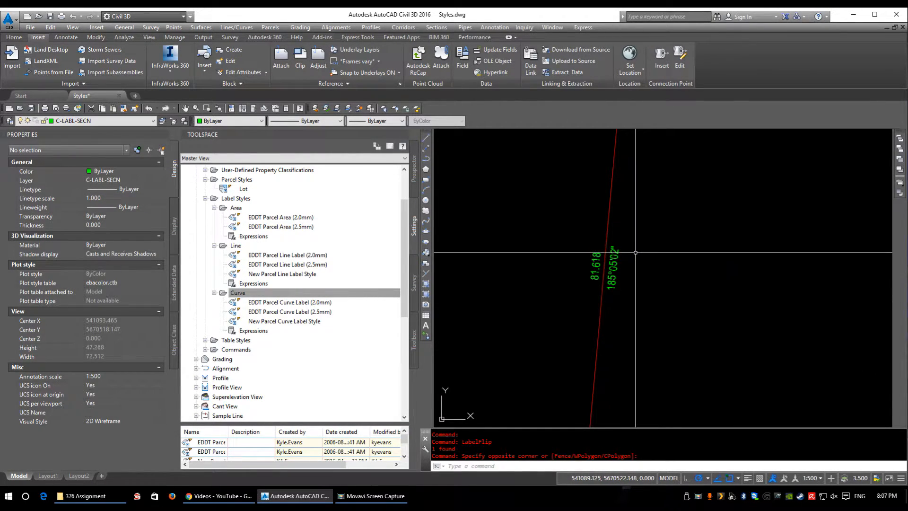
{"action": "left_click", "coordinate": [598, 269]}
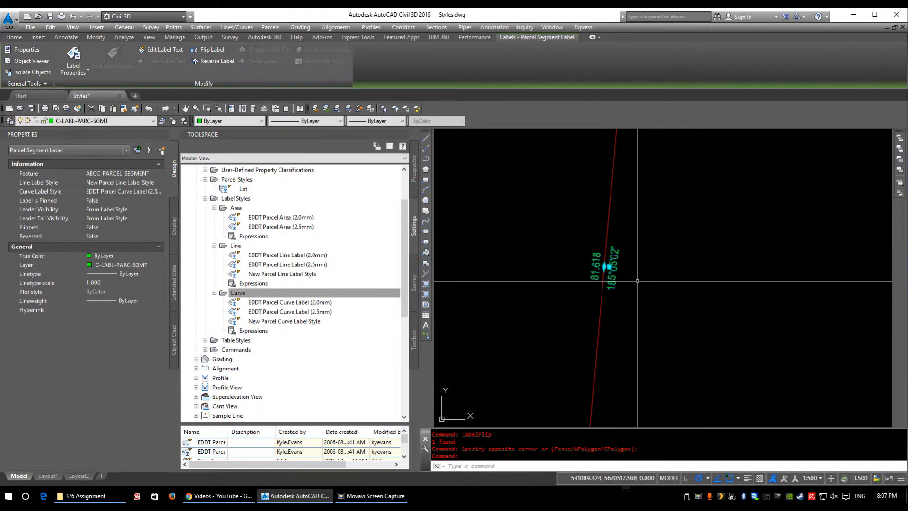
{"action": "scroll", "coordinate": [608, 281], "scroll_direction": "up", "scroll_amount": 3}
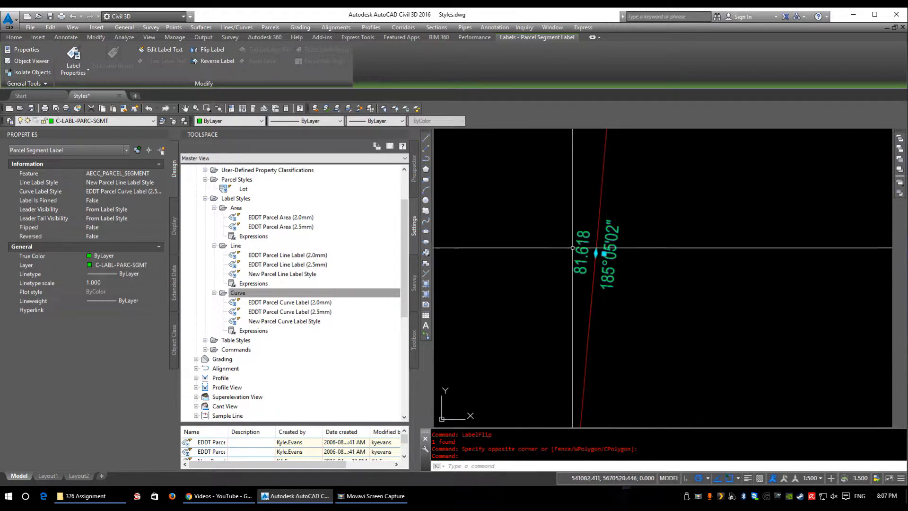
{"action": "right_click", "coordinate": [615, 237]}
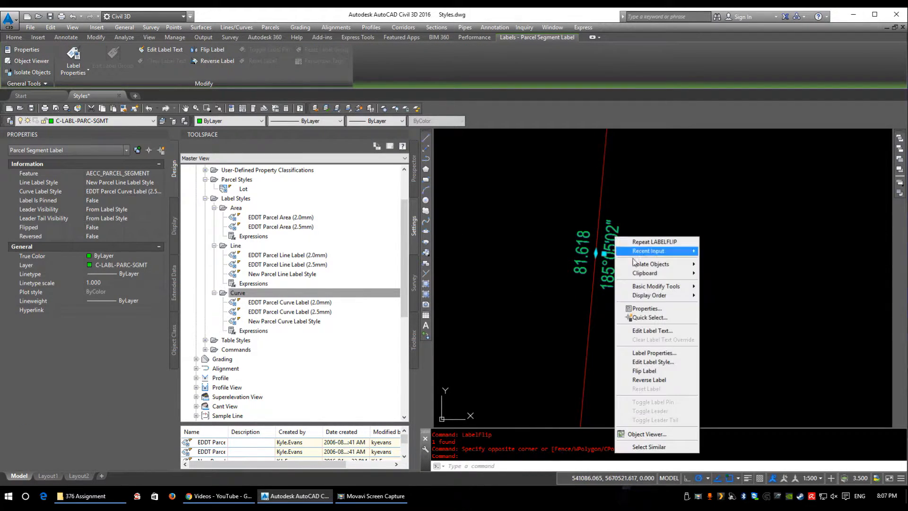
{"action": "left_click", "coordinate": [665, 381]}
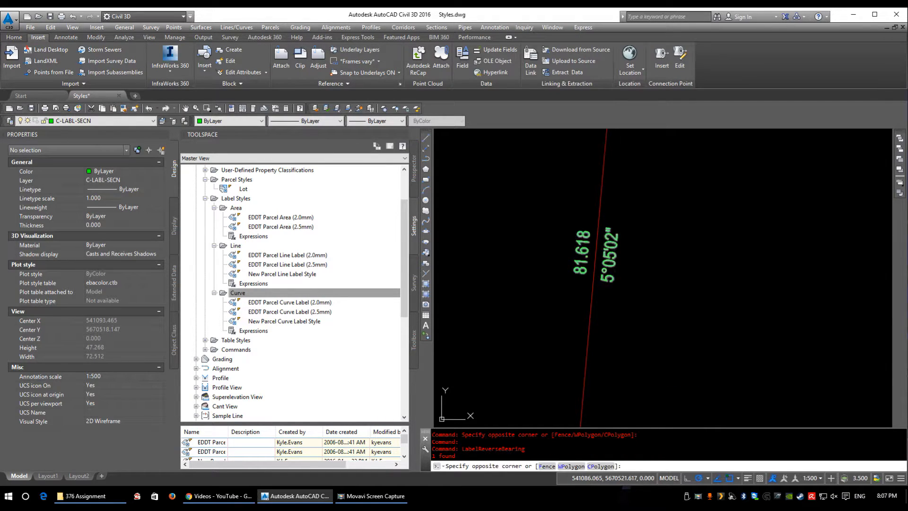
{"action": "left_click", "coordinate": [661, 340]}
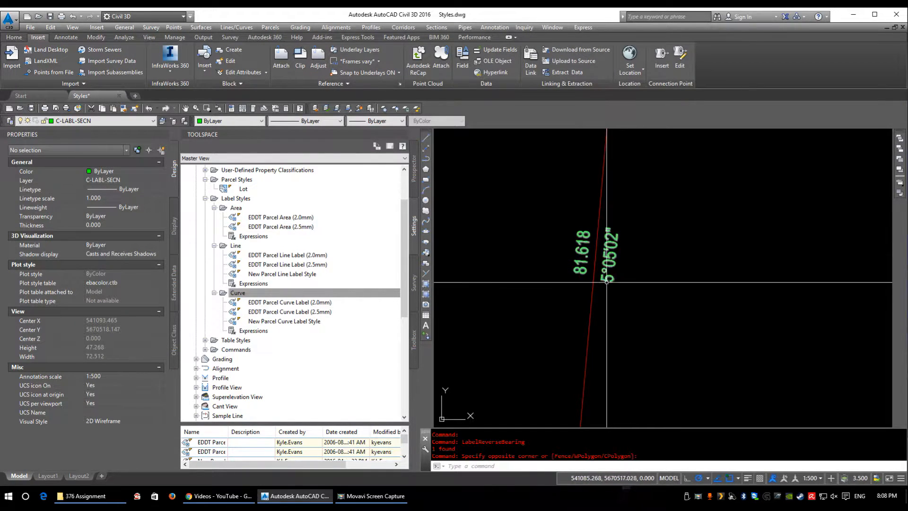
Step: Reverse the bearing direction of the label on the long south boundary line
{"action": "scroll", "coordinate": [624, 228], "scroll_direction": "down", "scroll_amount": 8}
{"action": "scroll", "coordinate": [530, 283], "scroll_direction": "up", "scroll_amount": 8}
{"action": "scroll", "coordinate": [517, 319], "scroll_direction": "up", "scroll_amount": 4}
{"action": "left_click", "coordinate": [542, 365]}
{"action": "right_click", "coordinate": [541, 364]}
{"action": "left_click", "coordinate": [526, 361]}
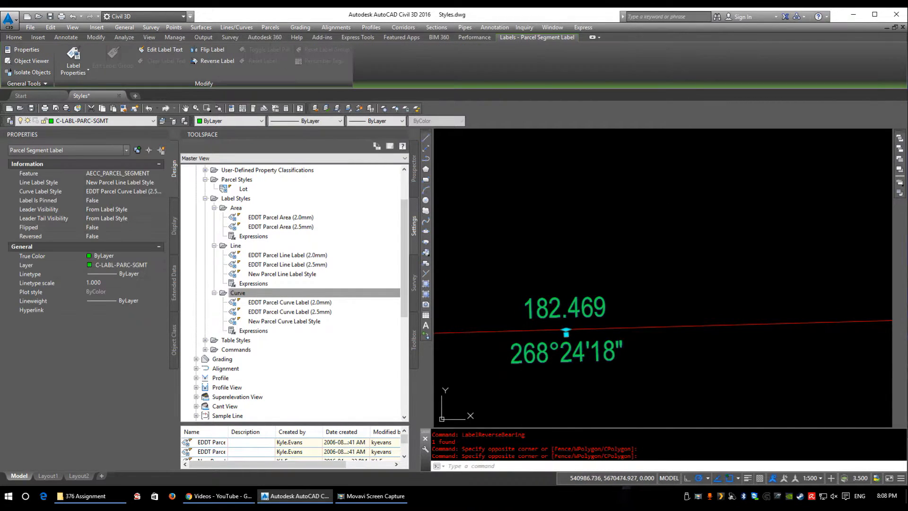
{"action": "middle_click_drag", "start_coordinate": [569, 255], "coordinate": [608, 191]}
{"action": "right_click", "coordinate": [560, 82]}
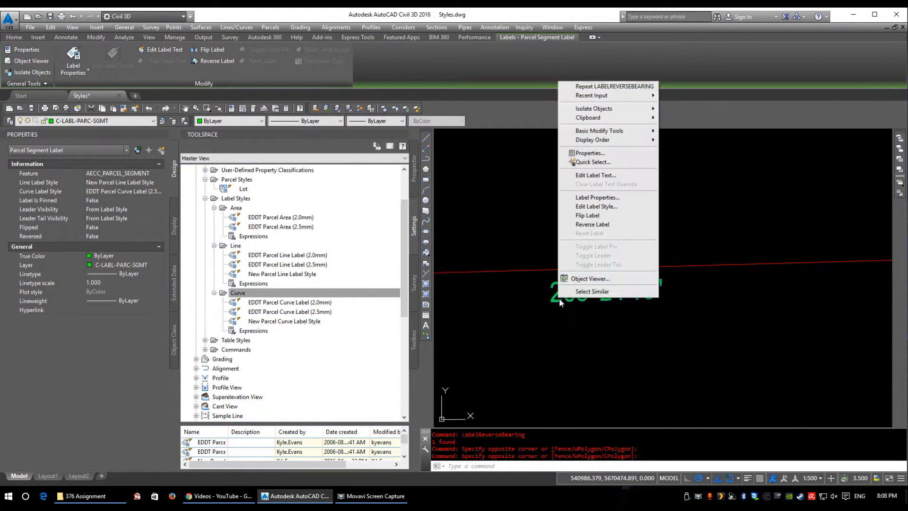
{"action": "left_click", "coordinate": [592, 224]}
{"action": "left_click", "coordinate": [606, 314]}
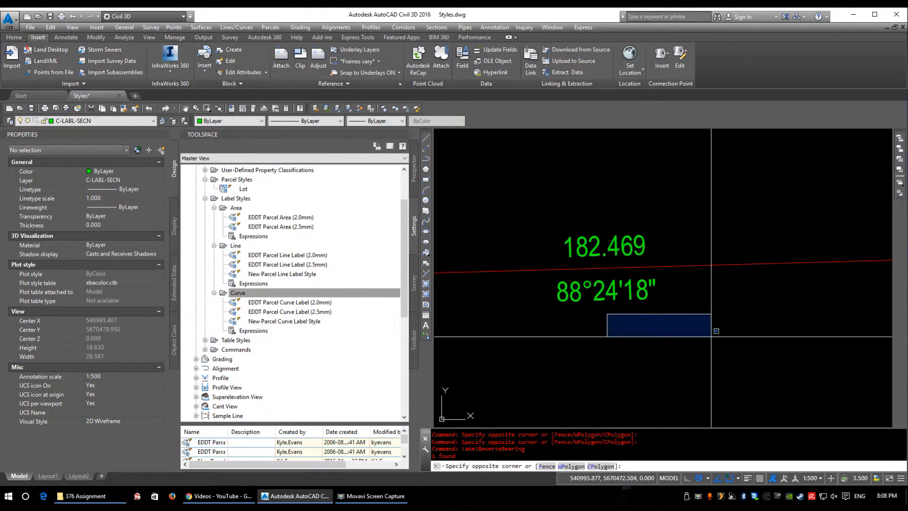
{"action": "left_click", "coordinate": [709, 331]}
Step: Inspect the west boundary line's label and the whole labelled parcel
{"action": "scroll", "coordinate": [713, 338], "scroll_direction": "down", "scroll_amount": 8}
{"action": "middle_click_drag", "start_coordinate": [552, 213], "coordinate": [575, 306]}
{"action": "scroll", "coordinate": [497, 309], "scroll_direction": "up", "scroll_amount": 6}
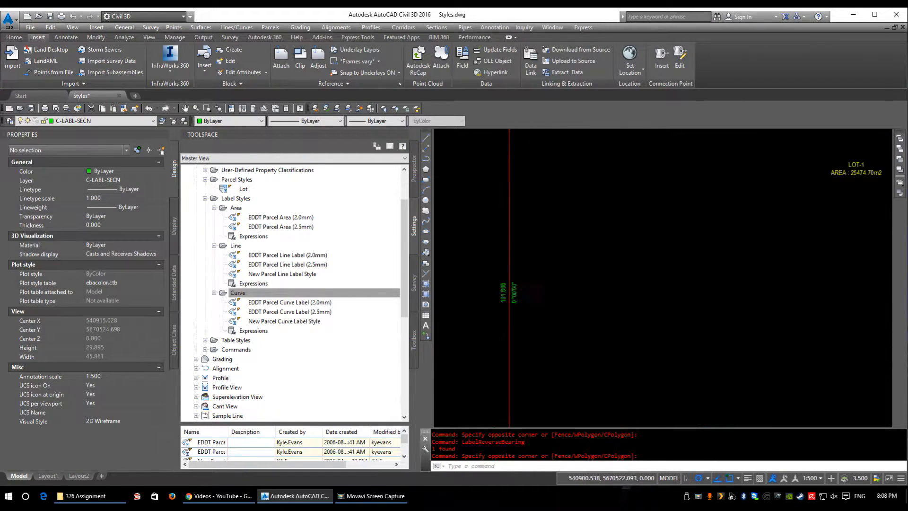
{"action": "scroll", "coordinate": [541, 332], "scroll_direction": "down", "scroll_amount": 8}
{"action": "scroll", "coordinate": [661, 382], "scroll_direction": "down", "scroll_amount": 2}
{"action": "middle_click_drag", "start_coordinate": [662, 381], "coordinate": [572, 316]}
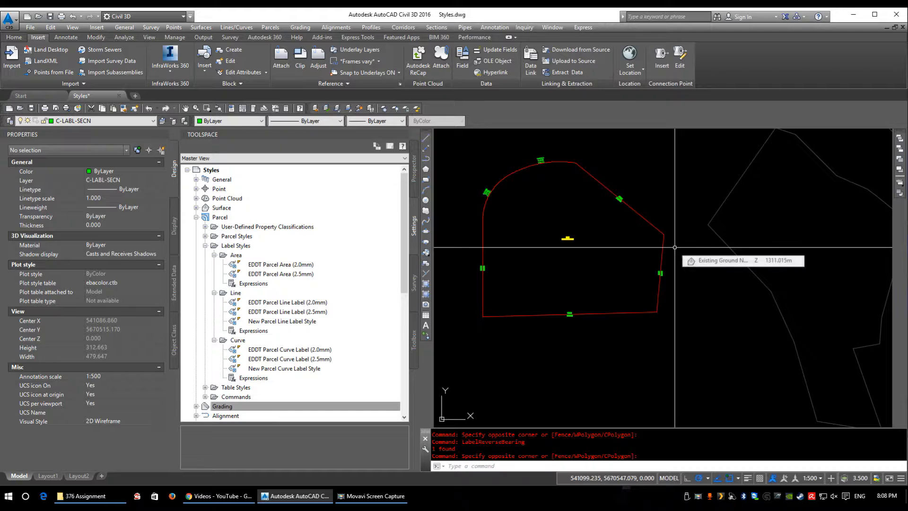
Step: Look through the Alignment settings, including Alignment Styles, and the Grading collection
{"action": "scroll", "coordinate": [232, 341], "scroll_direction": "down", "scroll_amount": 3}
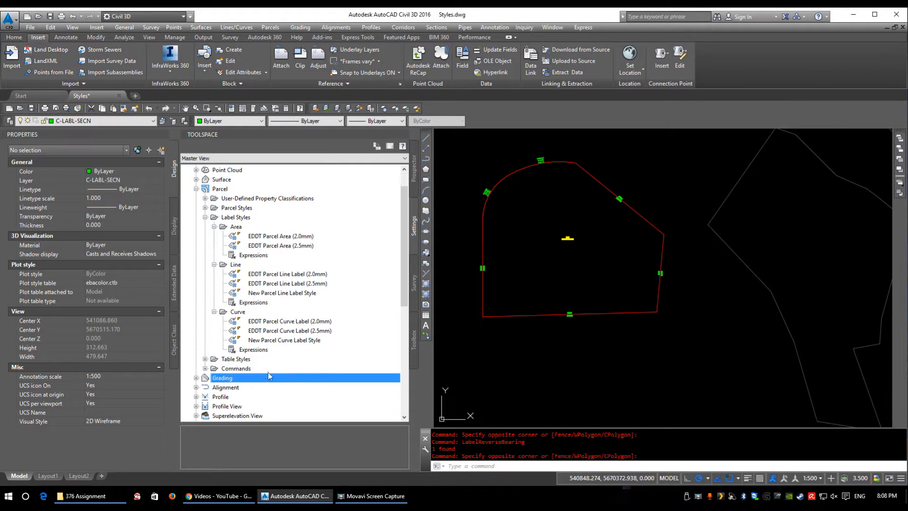
{"action": "left_click", "coordinate": [226, 330]}
{"action": "double_click", "coordinate": [230, 333]}
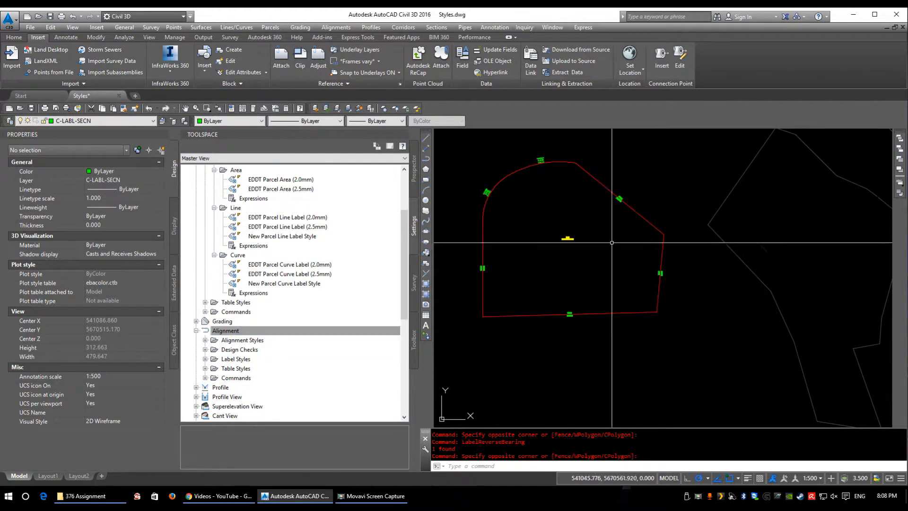
{"action": "middle_click_drag", "start_coordinate": [579, 292], "coordinate": [616, 251]}
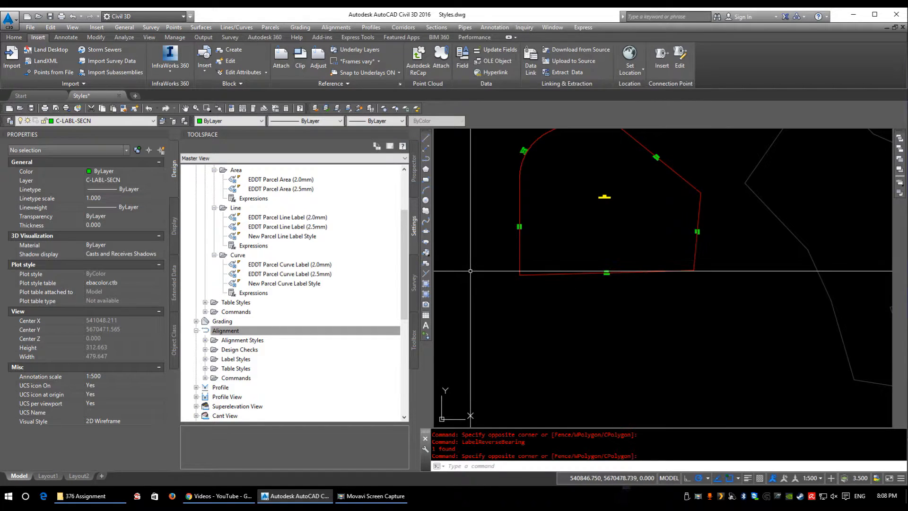
{"action": "left_click", "coordinate": [237, 341]}
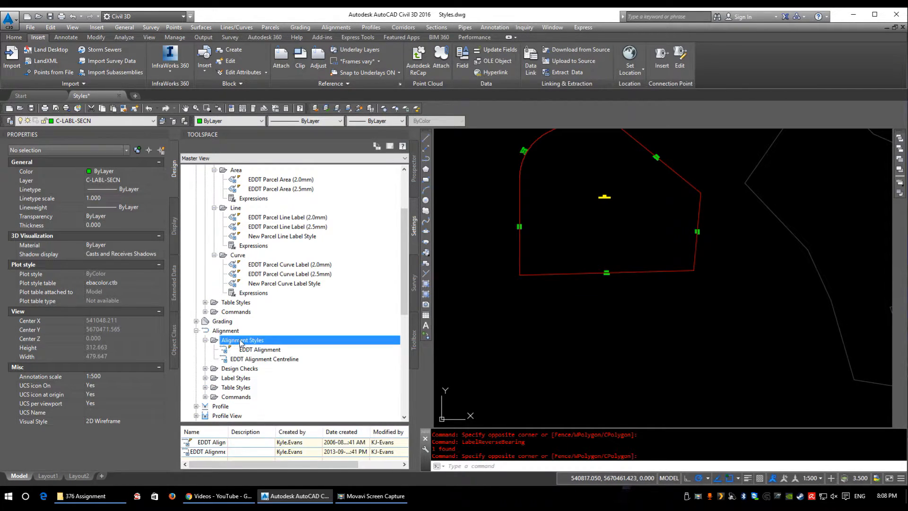
{"action": "scroll", "coordinate": [213, 288], "scroll_direction": "down", "scroll_amount": 2}
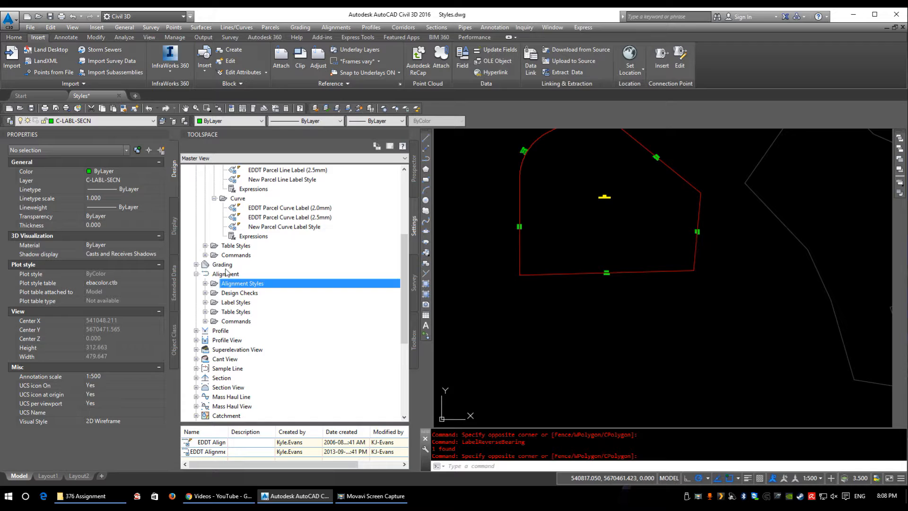
{"action": "double_click", "coordinate": [222, 264]}
{"action": "double_click", "coordinate": [233, 266]}
Step: Expand the alignment Label Styles collection and its Label Sets
{"action": "scroll", "coordinate": [268, 295], "scroll_direction": "down", "scroll_amount": 1}
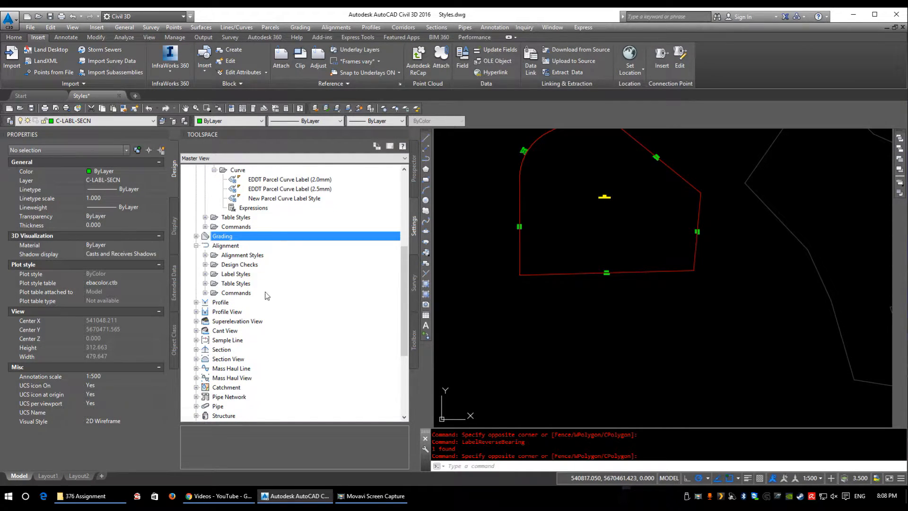
{"action": "double_click", "coordinate": [232, 274]}
{"action": "scroll", "coordinate": [250, 284], "scroll_direction": "down", "scroll_amount": 2}
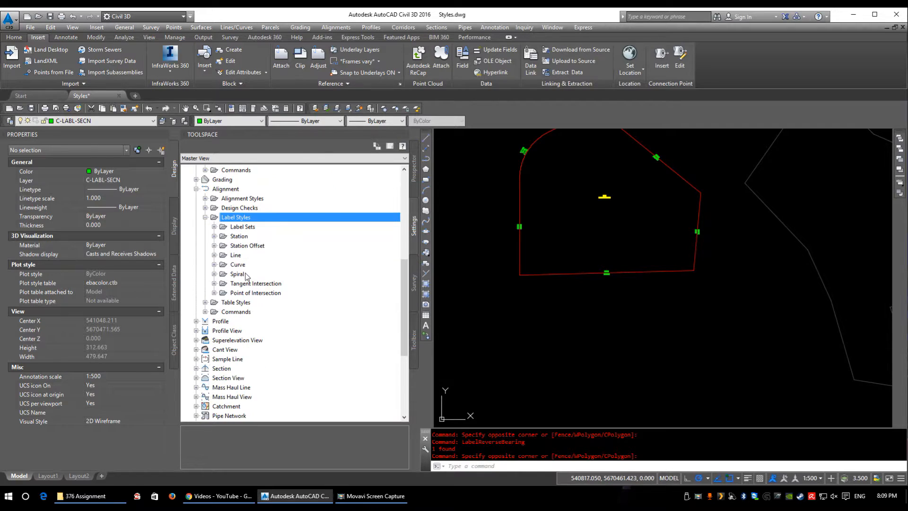
{"action": "double_click", "coordinate": [245, 228]}
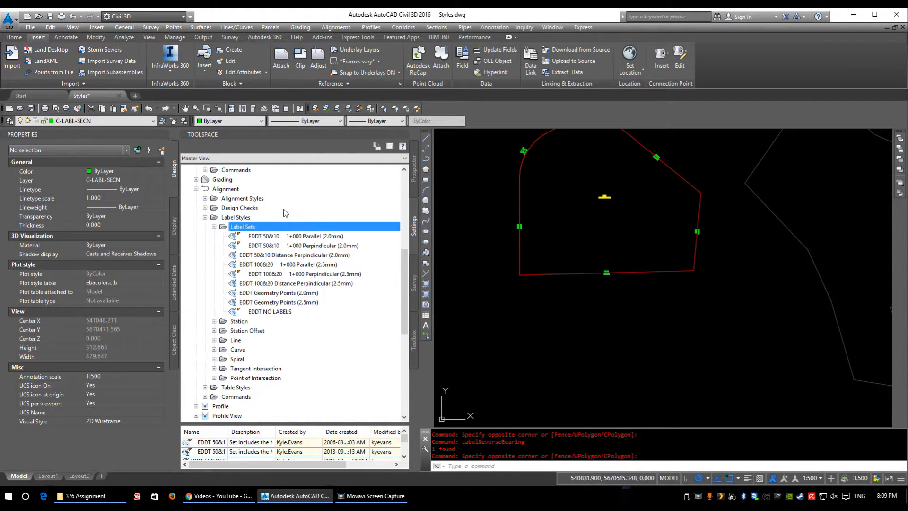
Step: Open the alignment label set EDDT 50&10 1+000 Parallel (2.0mm) for editing
{"action": "right_click", "coordinate": [277, 245]}
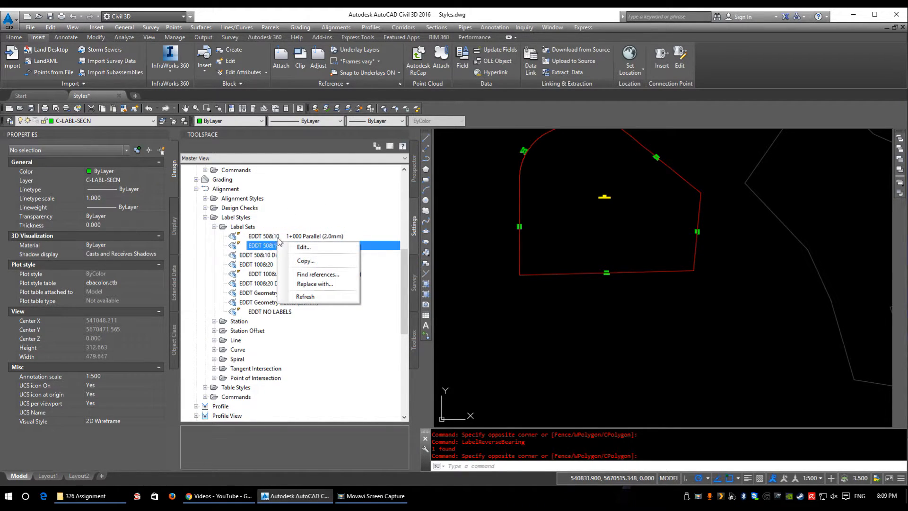
{"action": "left_click", "coordinate": [267, 247]}
{"action": "left_click", "coordinate": [290, 236]}
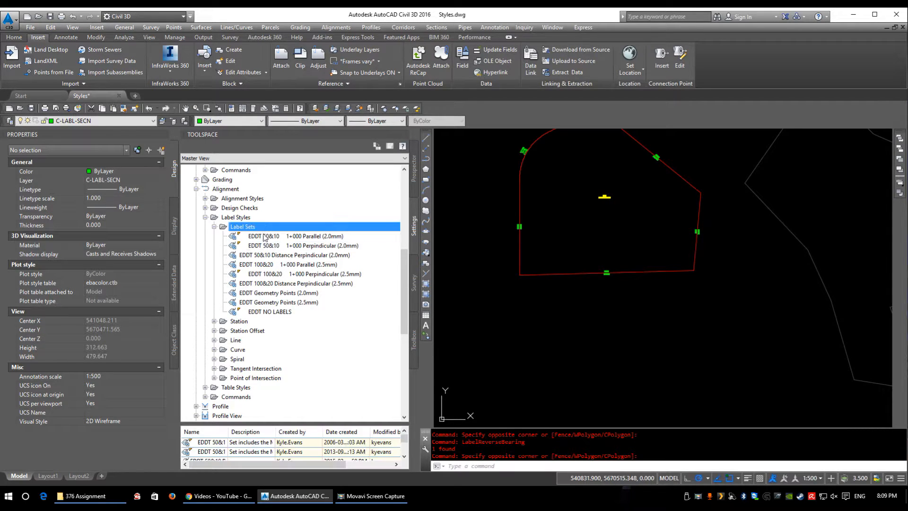
{"action": "right_click", "coordinate": [291, 237]}
{"action": "left_click", "coordinate": [257, 243]}
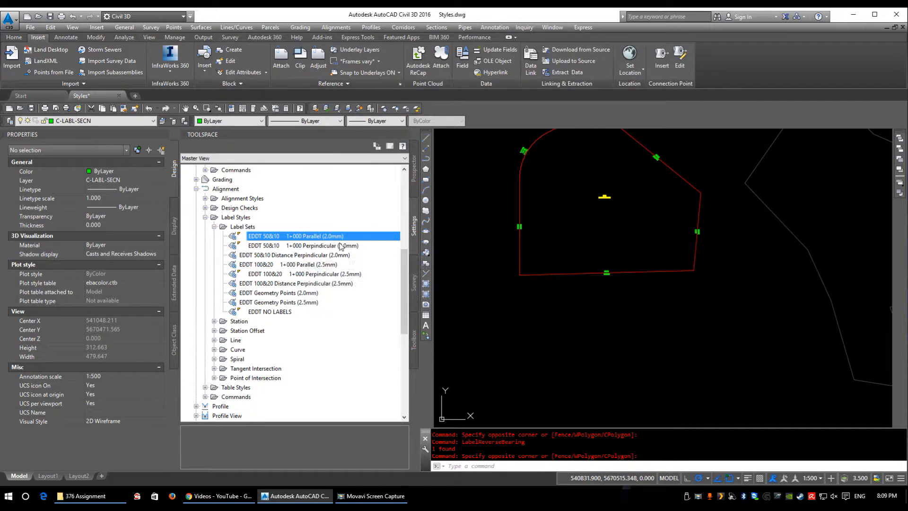
{"action": "right_click", "coordinate": [313, 239]}
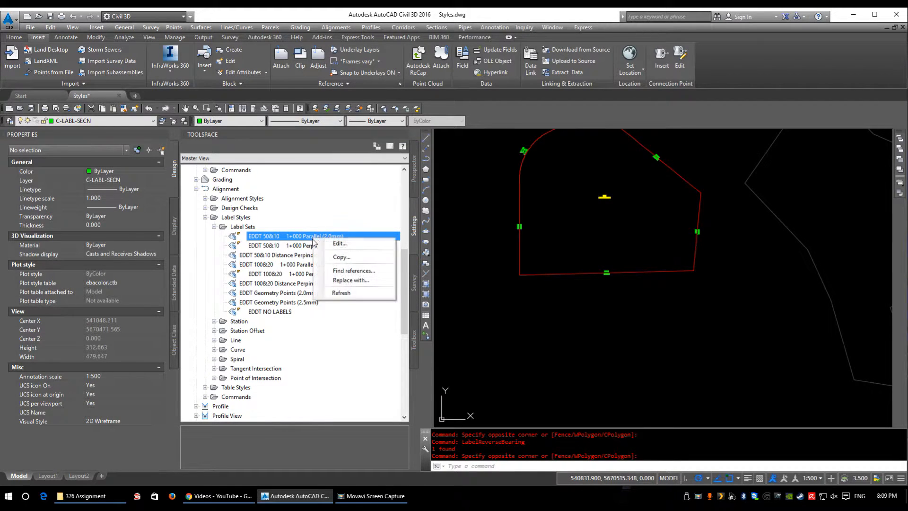
{"action": "left_click", "coordinate": [336, 245]}
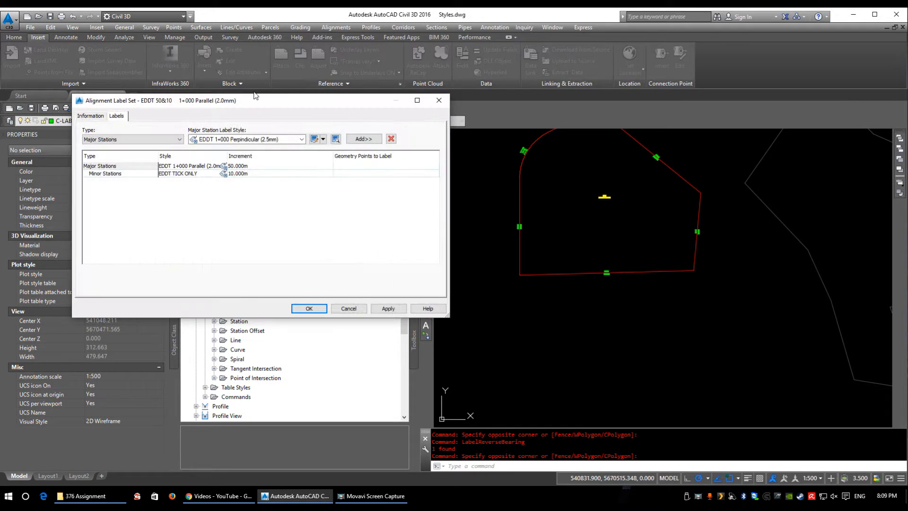
{"action": "left_click_drag", "start_coordinate": [288, 101], "coordinate": [494, 157]}
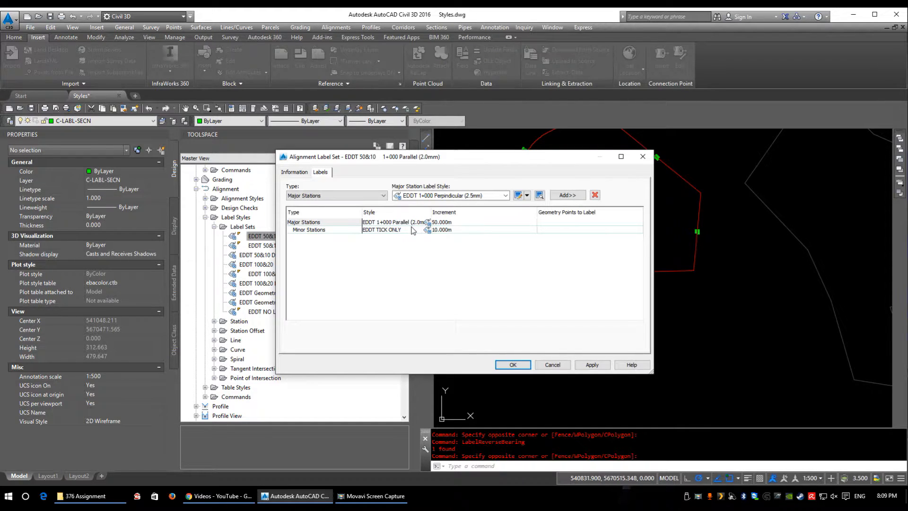
{"action": "left_click_drag", "start_coordinate": [340, 157], "coordinate": [411, 149]}
Step: Examine the label types that can be added to the alignment label set
{"action": "left_click", "coordinate": [380, 188]}
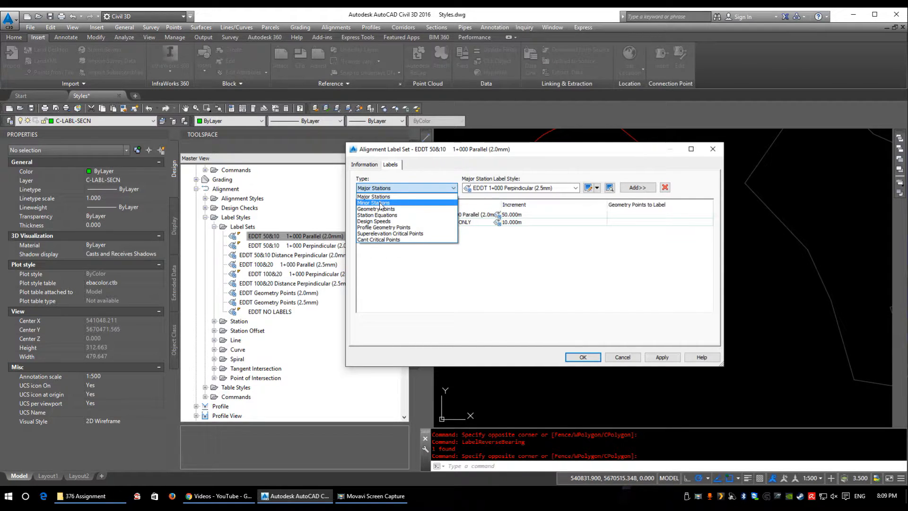
{"action": "left_click", "coordinate": [412, 247]}
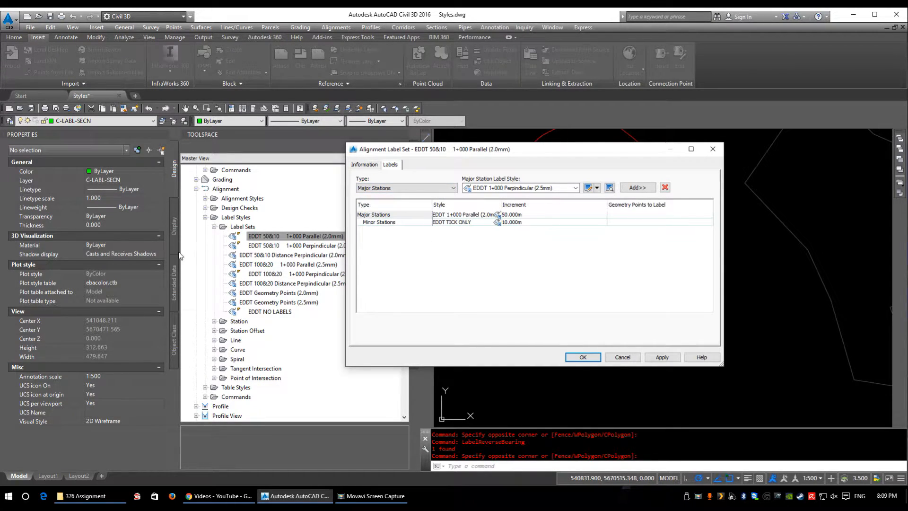
{"action": "left_click", "coordinate": [390, 189]}
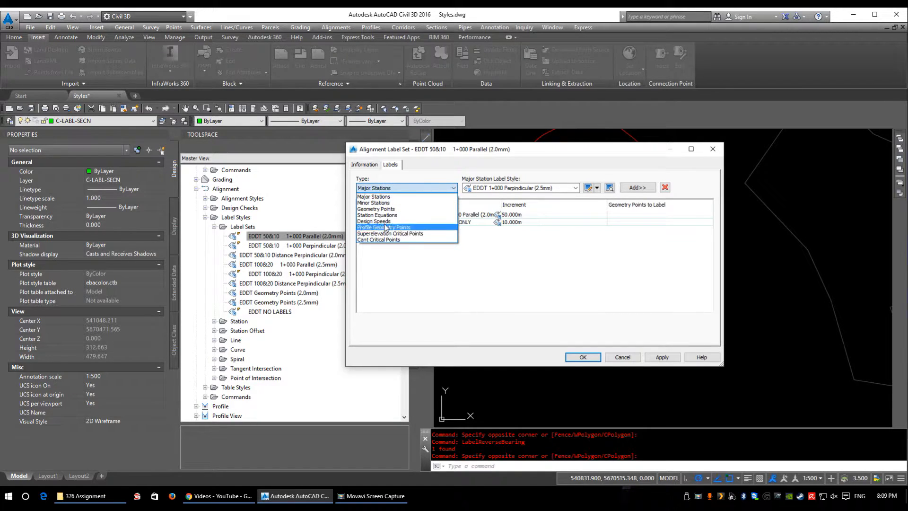
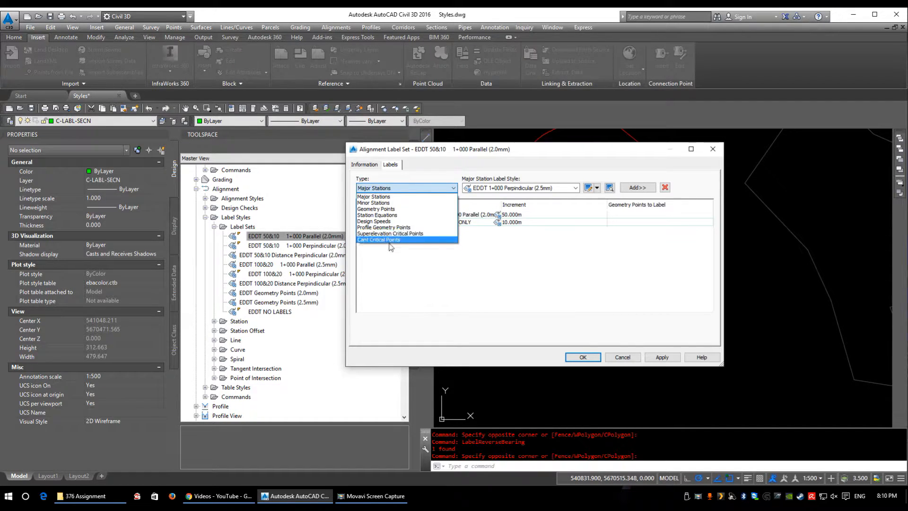
Step: Close the alignment label set without saving any changes
{"action": "left_click", "coordinate": [426, 273]}
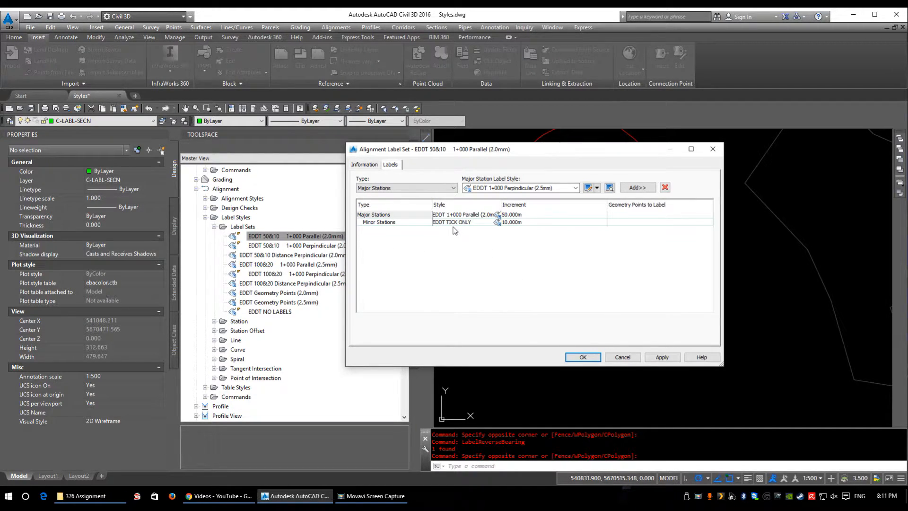
{"action": "left_click", "coordinate": [620, 361]}
Step: Draw an open polyline with three straight segments across the contours, running from southwest to northeast
{"action": "scroll", "coordinate": [579, 311], "scroll_direction": "down", "scroll_amount": 8}
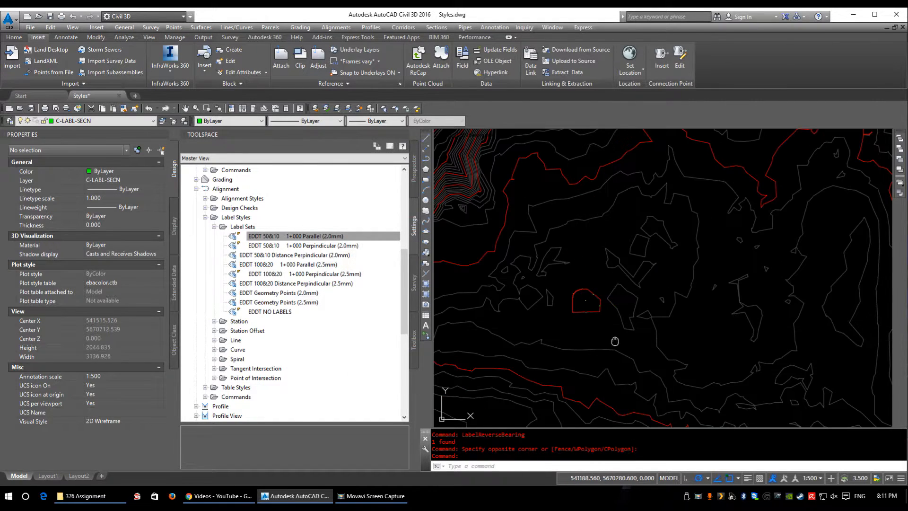
{"action": "type", "text": "pl"}
{"action": "key", "text": "Return"}
{"action": "scroll", "coordinate": [571, 361], "scroll_direction": "up", "scroll_amount": 2}
{"action": "left_click", "coordinate": [572, 383]}
{"action": "left_click", "coordinate": [707, 259]}
{"action": "middle_click_drag", "start_coordinate": [701, 156], "coordinate": [699, 258]}
{"action": "left_click", "coordinate": [676, 167]}
{"action": "middle_click_drag", "start_coordinate": [730, 168], "coordinate": [576, 317]}
{"action": "left_click", "coordinate": [654, 214]}
{"action": "key", "text": "Return"}
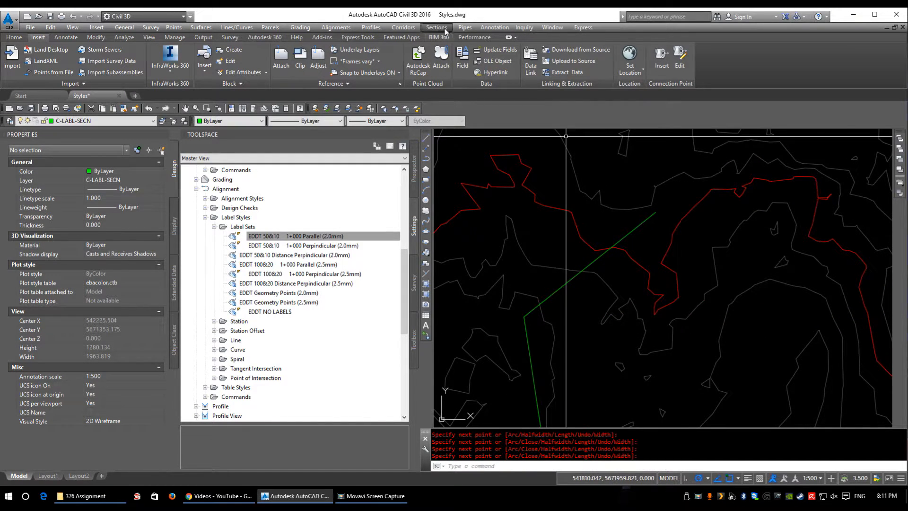
Step: Start creating an alignment from the new polyline and reverse its direction
{"action": "left_click", "coordinate": [336, 26]}
{"action": "left_click", "coordinate": [359, 49]}
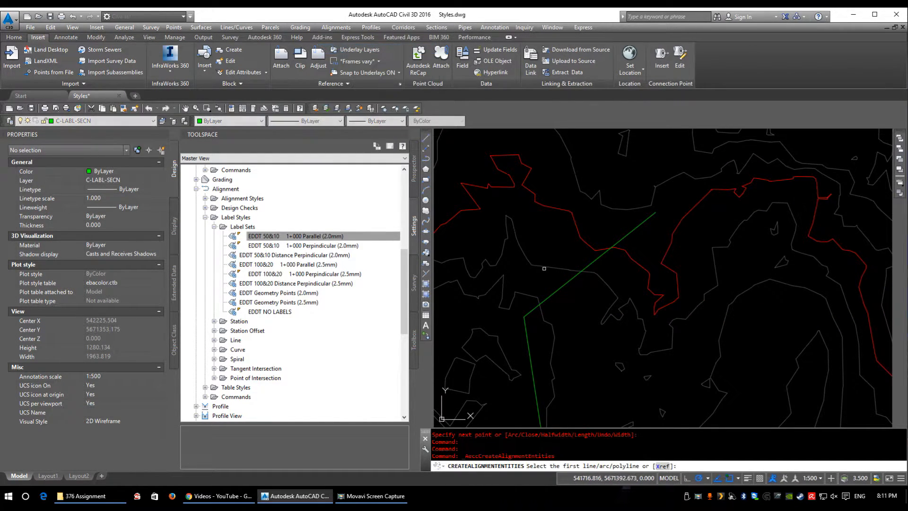
{"action": "left_click", "coordinate": [555, 295]}
{"action": "left_click", "coordinate": [554, 293]}
{"action": "scroll", "coordinate": [607, 353], "scroll_direction": "down", "scroll_amount": 2}
{"action": "middle_click_drag", "start_coordinate": [607, 353], "coordinate": [617, 278]}
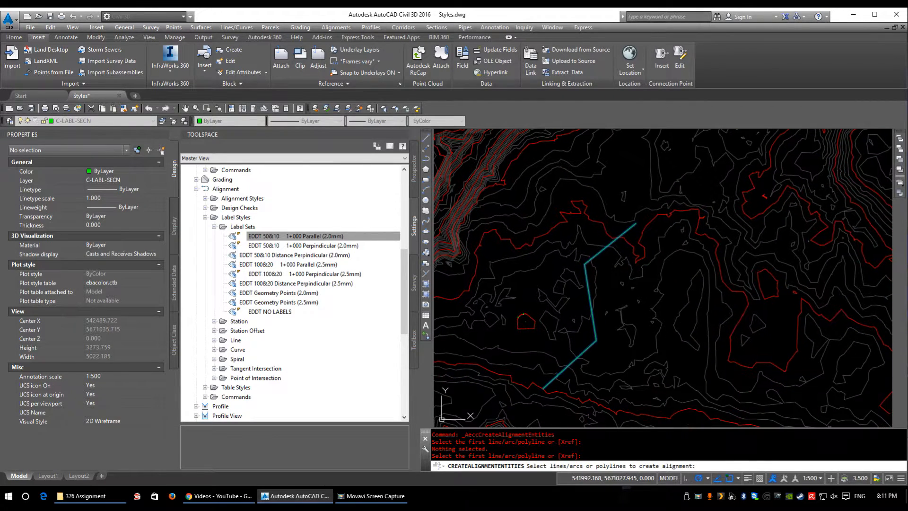
{"action": "key", "text": "Return"}
{"action": "type", "text": "r"}
{"action": "key", "text": "Return"}
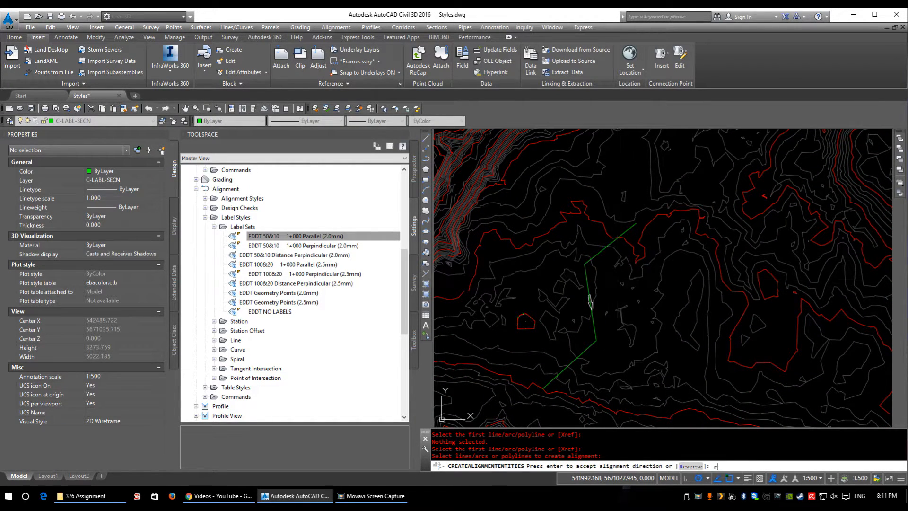
Step: Name the new alignment Test
{"action": "left_click", "coordinate": [630, 176]}
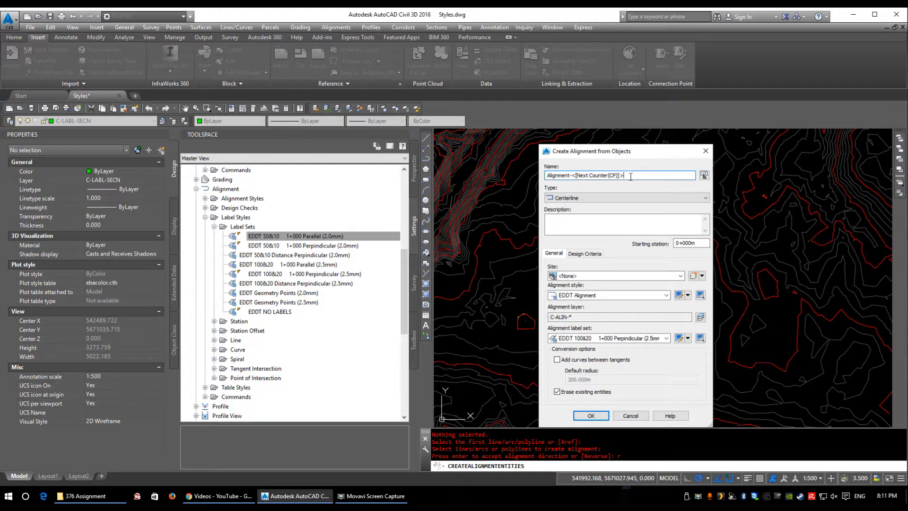
{"action": "left_click_drag", "start_coordinate": [570, 176], "coordinate": [371, 190]}
{"action": "type", "text": "Test"}
{"action": "left_click", "coordinate": [598, 315]}
{"action": "double_click", "coordinate": [597, 316]}
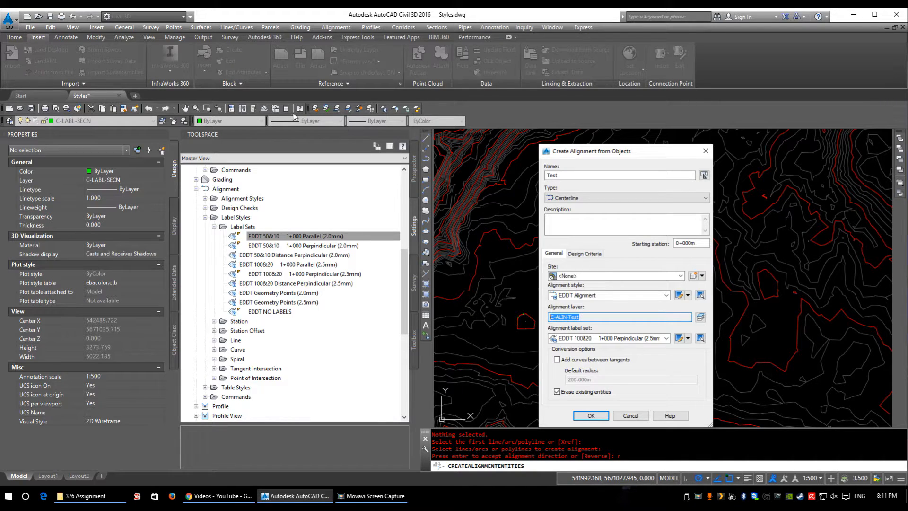
Step: Create the alignment with style EDDT Alignment and label set EDDT 100&20 1+000 Perpendicular (2.5mm)
{"action": "left_click", "coordinate": [591, 295]}
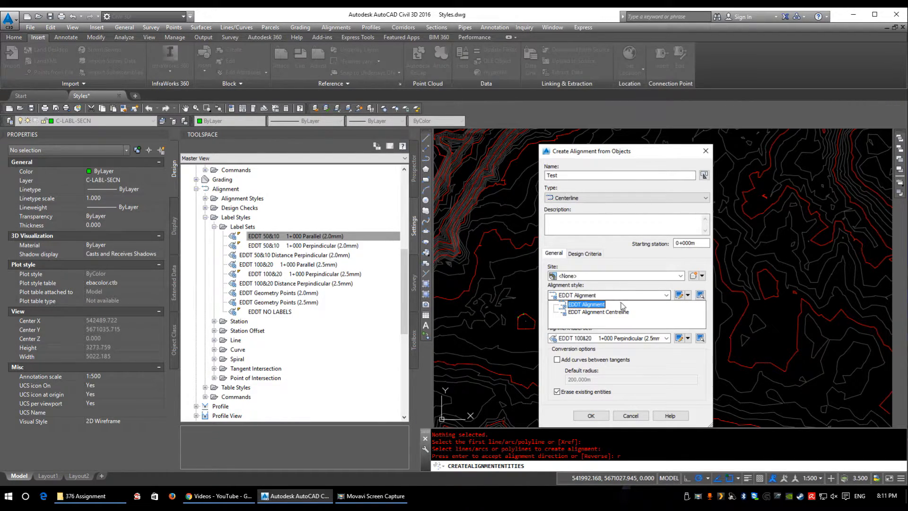
{"action": "left_click", "coordinate": [591, 305]}
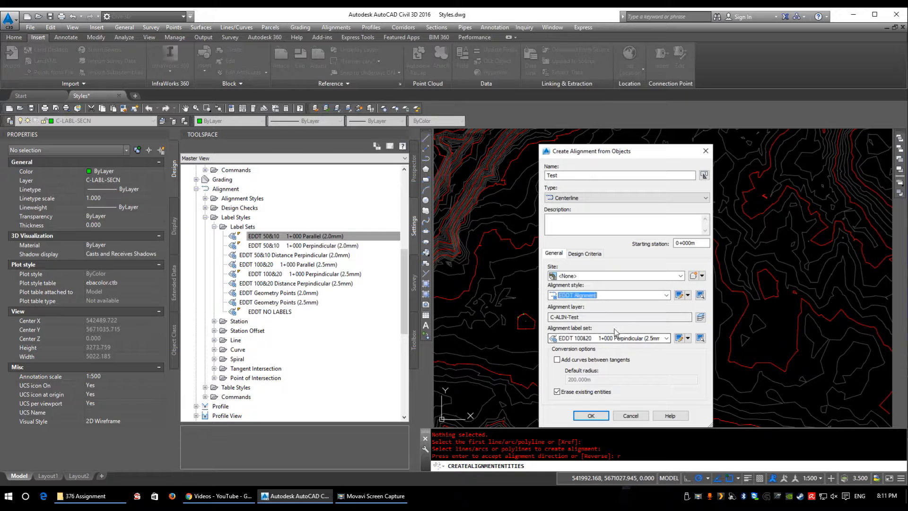
{"action": "left_click", "coordinate": [606, 338]}
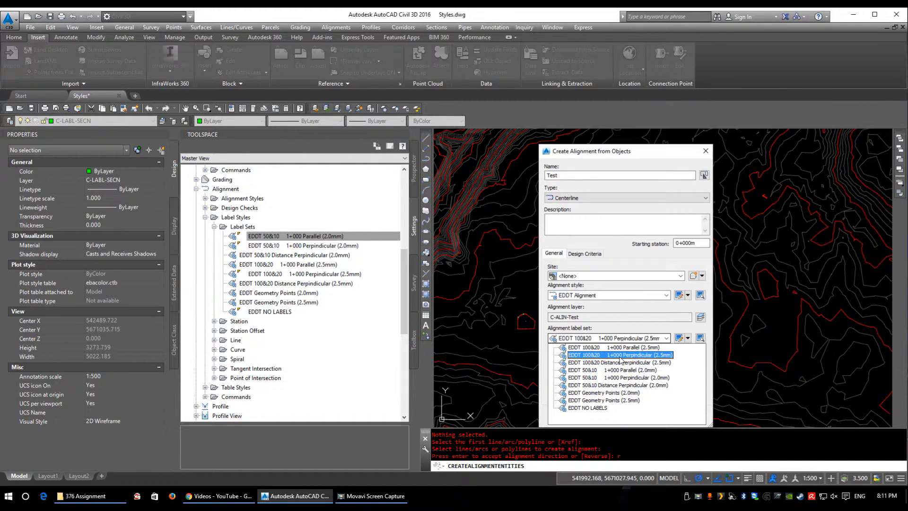
{"action": "left_click", "coordinate": [620, 356]}
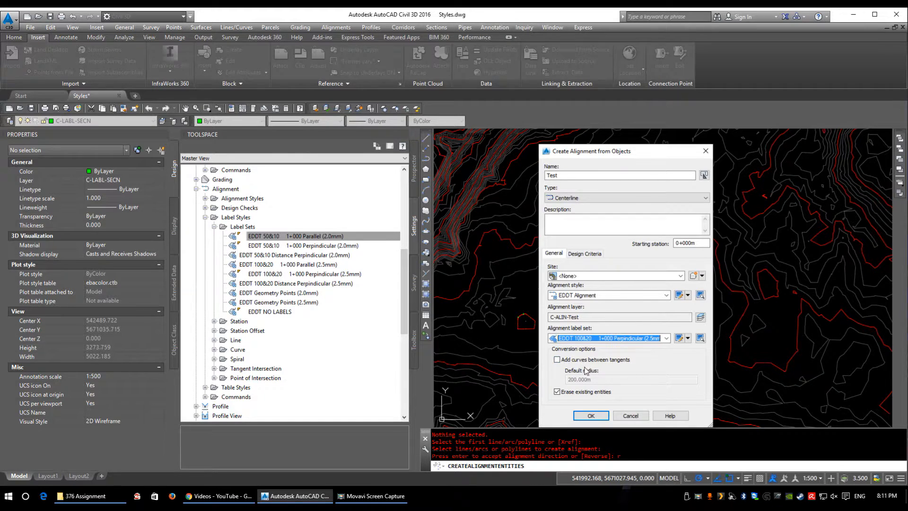
{"action": "left_click", "coordinate": [590, 415]}
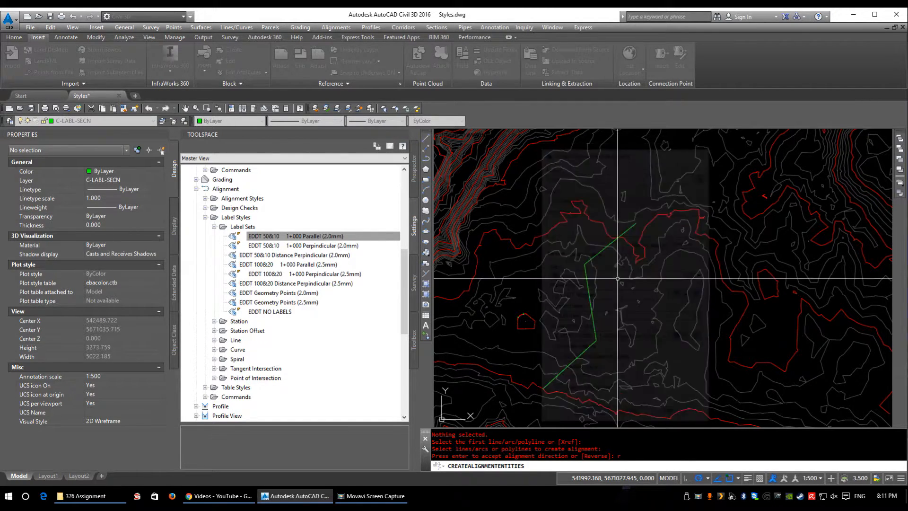
Step: Examine the station labels and ticks along the first segment of alignment Test
{"action": "scroll", "coordinate": [562, 400], "scroll_direction": "up", "scroll_amount": 8}
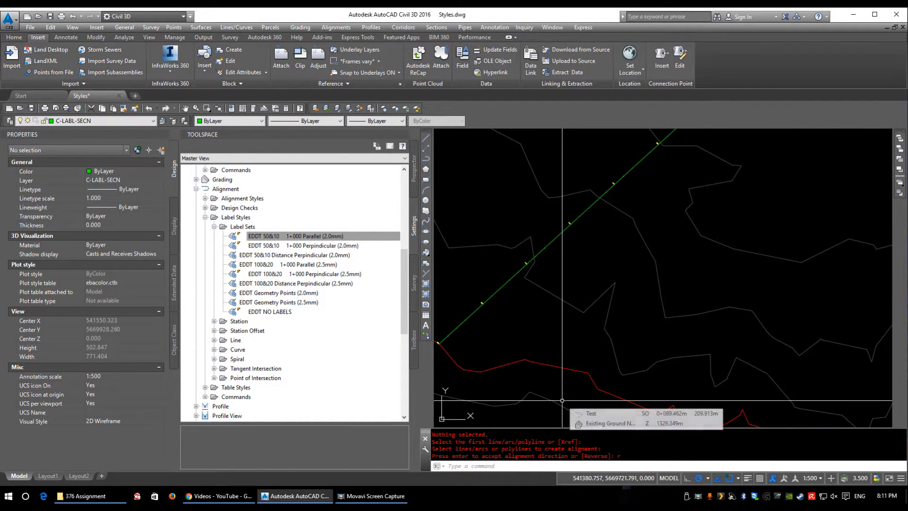
{"action": "scroll", "coordinate": [583, 308], "scroll_direction": "up", "scroll_amount": 5}
{"action": "scroll", "coordinate": [587, 247], "scroll_direction": "up", "scroll_amount": 12}
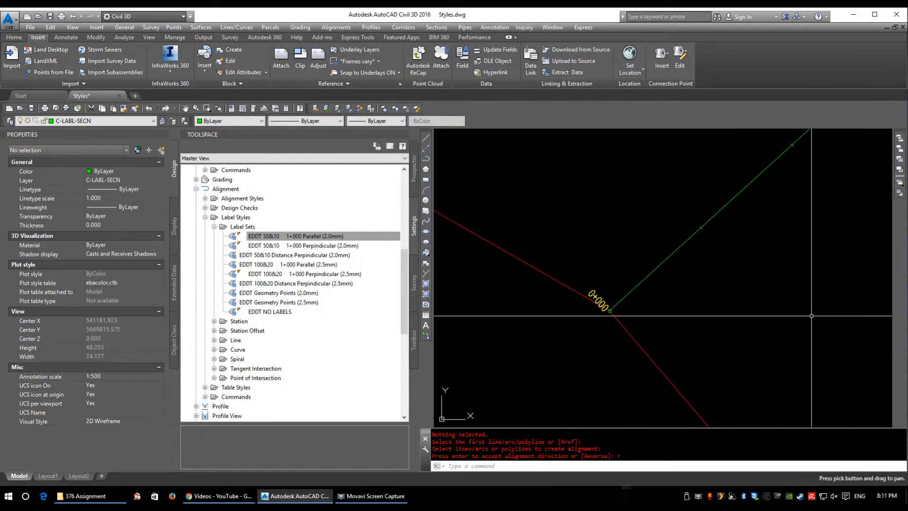
{"action": "scroll", "coordinate": [570, 268], "scroll_direction": "down", "scroll_amount": 7}
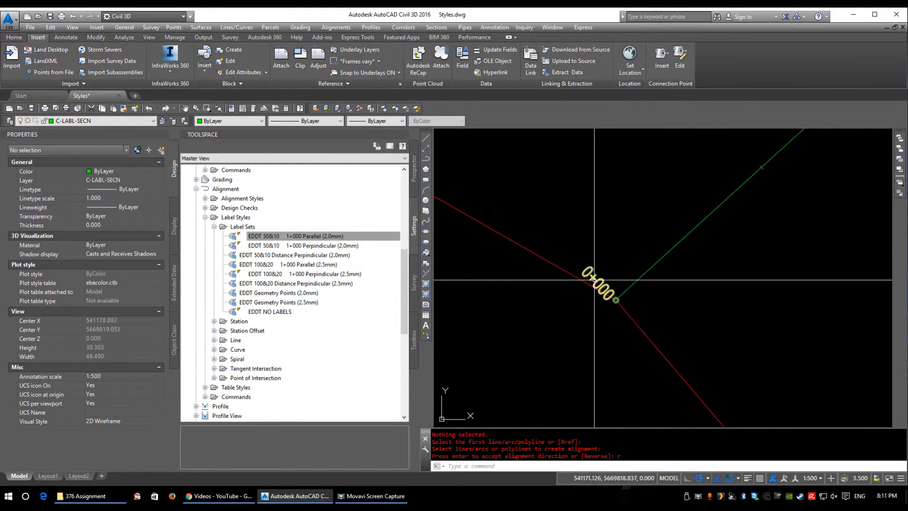
{"action": "middle_click_drag", "start_coordinate": [649, 227], "coordinate": [524, 330]}
{"action": "middle_click_drag", "start_coordinate": [625, 240], "coordinate": [508, 336]}
{"action": "scroll", "coordinate": [668, 185], "scroll_direction": "up", "scroll_amount": 2}
{"action": "scroll", "coordinate": [608, 282], "scroll_direction": "down", "scroll_amount": 3}
{"action": "scroll", "coordinate": [607, 282], "scroll_direction": "down", "scroll_amount": 5}
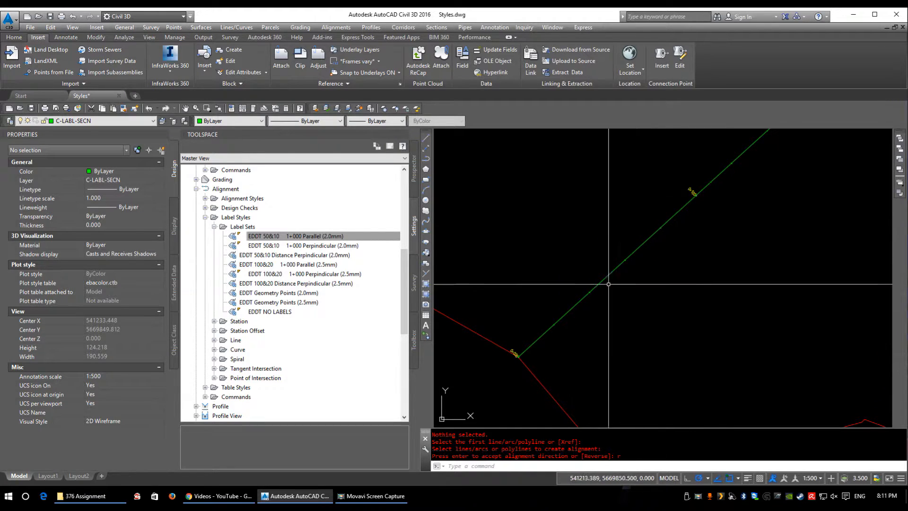
{"action": "scroll", "coordinate": [515, 350], "scroll_direction": "up", "scroll_amount": 2}
{"action": "scroll", "coordinate": [563, 353], "scroll_direction": "down", "scroll_amount": 2}
Step: Open the labels of alignment Test for editing through its major station label group and select the Minor Stations entry
{"action": "left_click", "coordinate": [562, 353]}
{"action": "scroll", "coordinate": [473, 351], "scroll_direction": "down", "scroll_amount": 7}
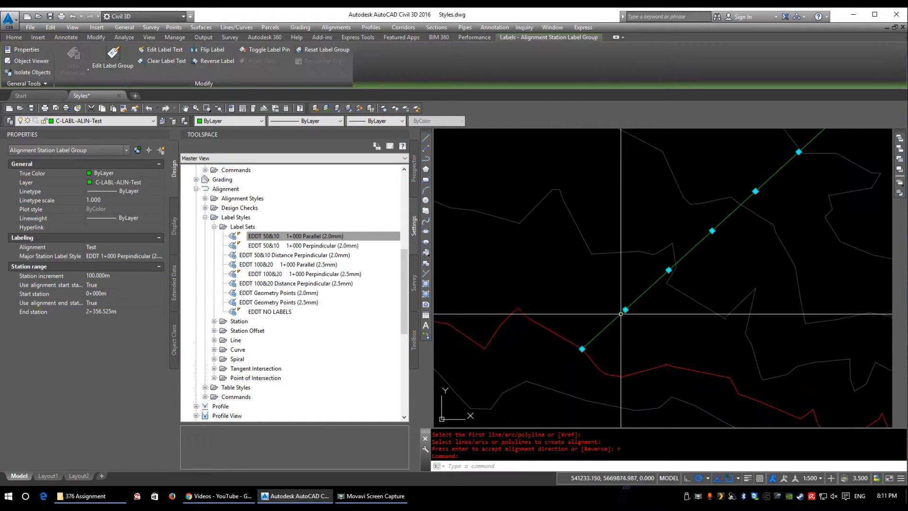
{"action": "right_click", "coordinate": [570, 321]}
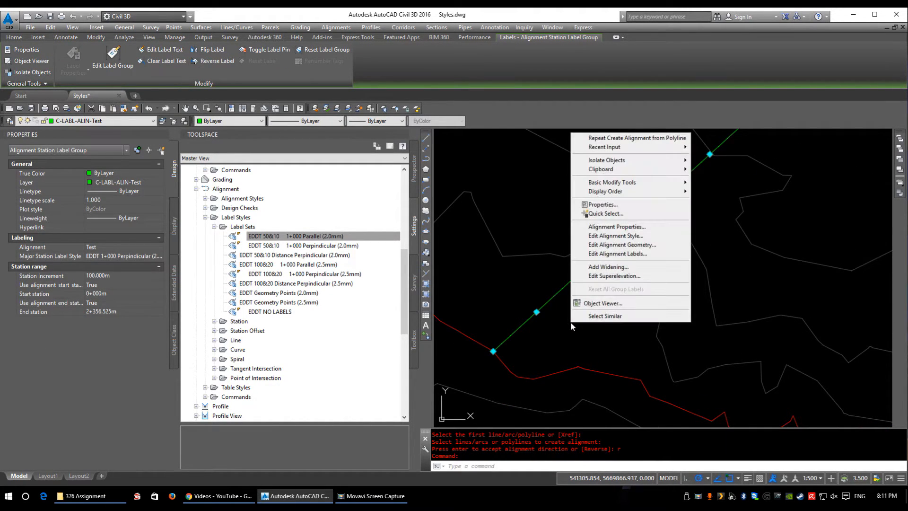
{"action": "left_click", "coordinate": [616, 254]}
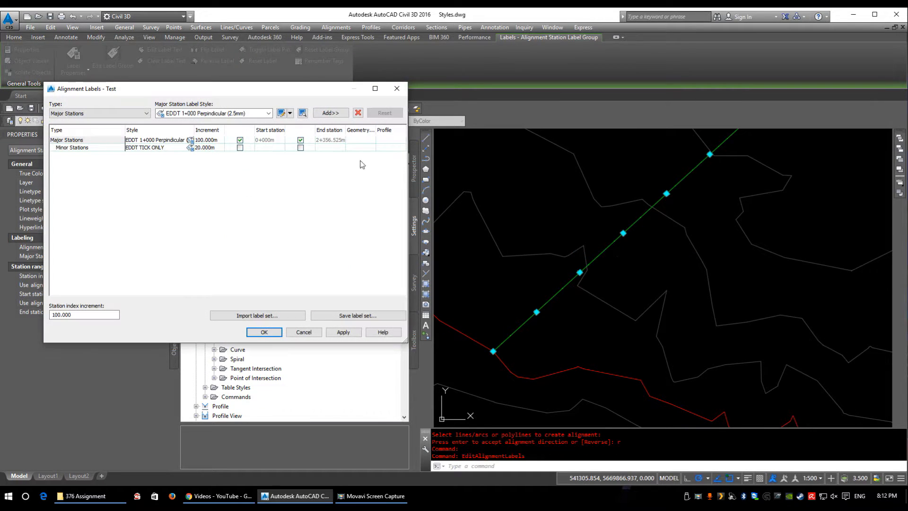
{"action": "left_click_drag", "start_coordinate": [280, 90], "coordinate": [673, 162]}
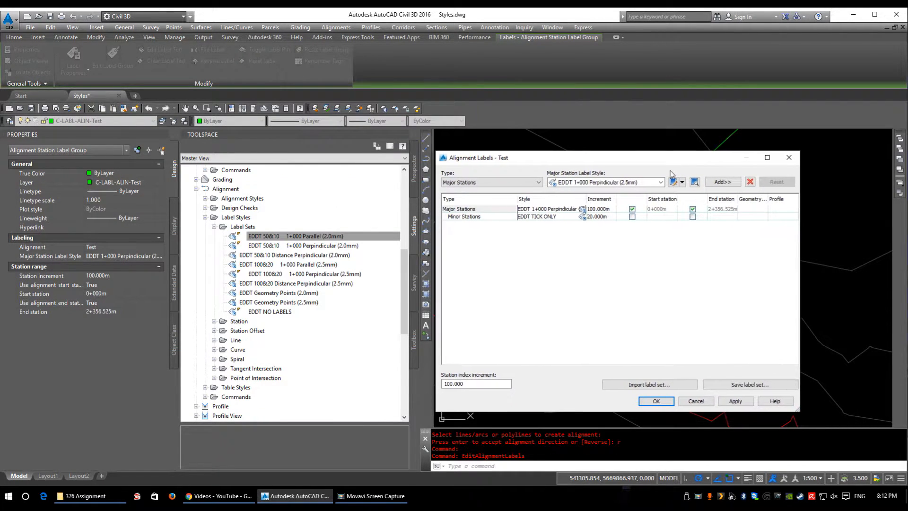
{"action": "left_click_drag", "start_coordinate": [486, 158], "coordinate": [523, 160]}
{"action": "left_click", "coordinate": [495, 217]}
{"action": "left_click", "coordinate": [495, 220]}
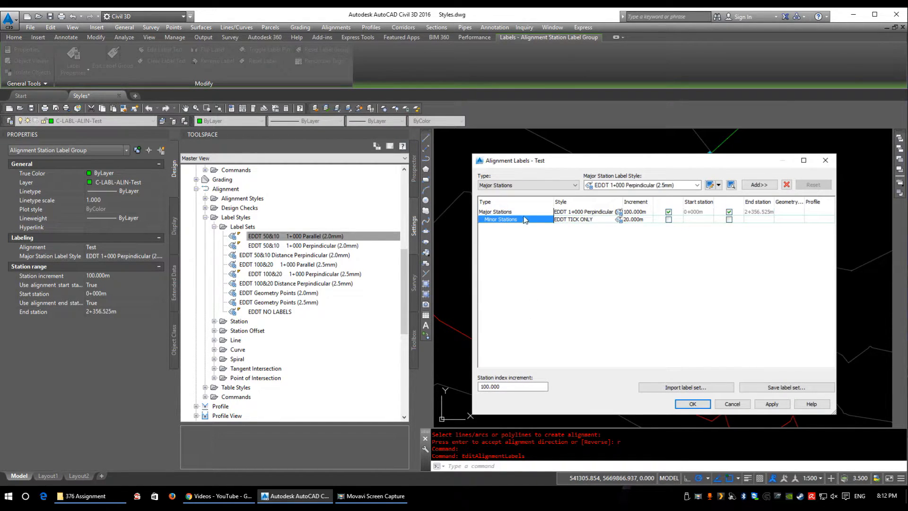
Step: Start adding a Geometry Points label to alignment Test with style EDDT Perpendicular with Tick and Line (2.5mm)
{"action": "left_click", "coordinate": [518, 186]}
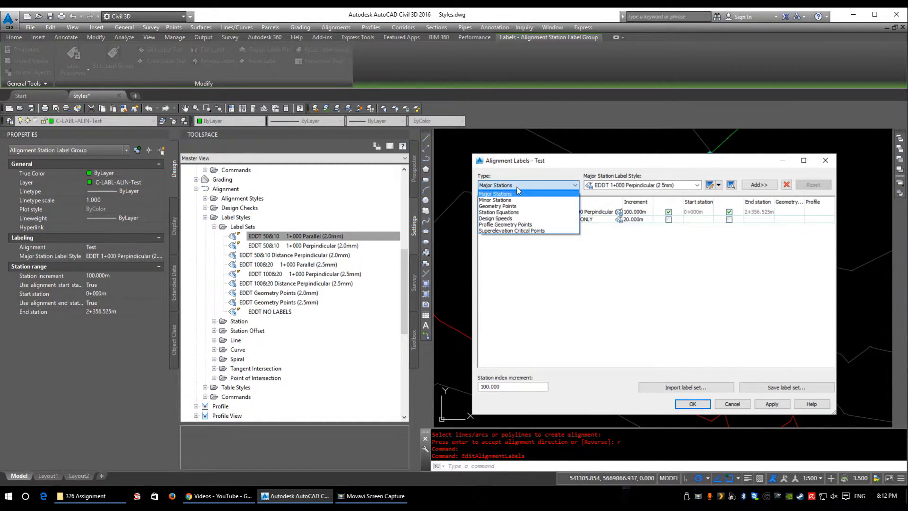
{"action": "left_click", "coordinate": [502, 206]}
{"action": "left_click", "coordinate": [691, 188]}
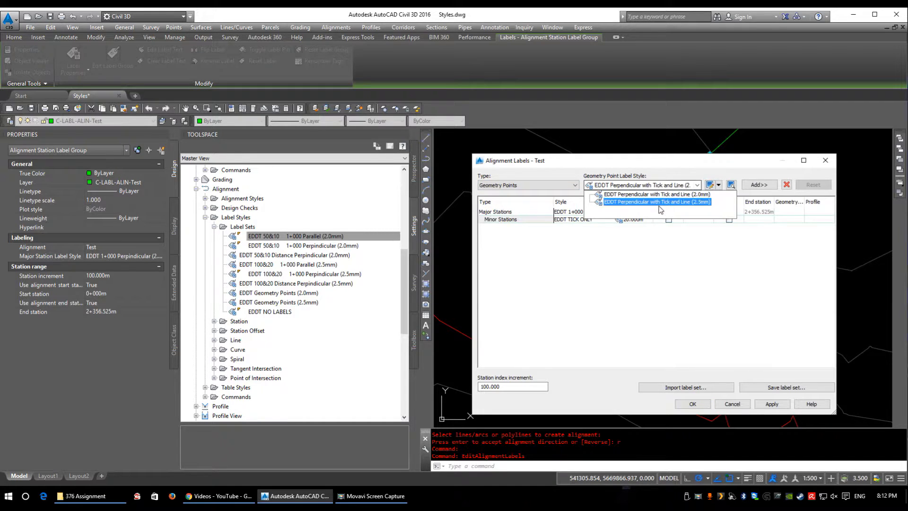
{"action": "left_click", "coordinate": [662, 201]}
{"action": "left_click", "coordinate": [761, 185]}
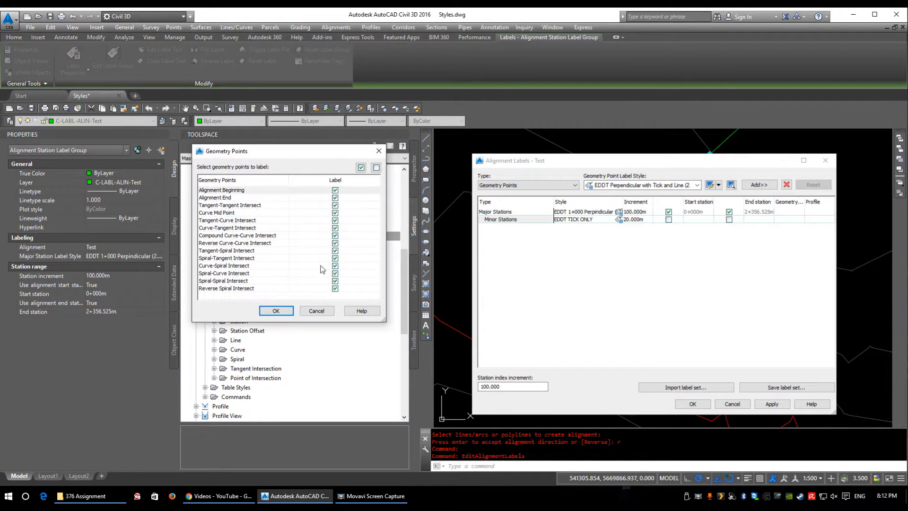
{"action": "left_click_drag", "start_coordinate": [291, 157], "coordinate": [578, 213]}
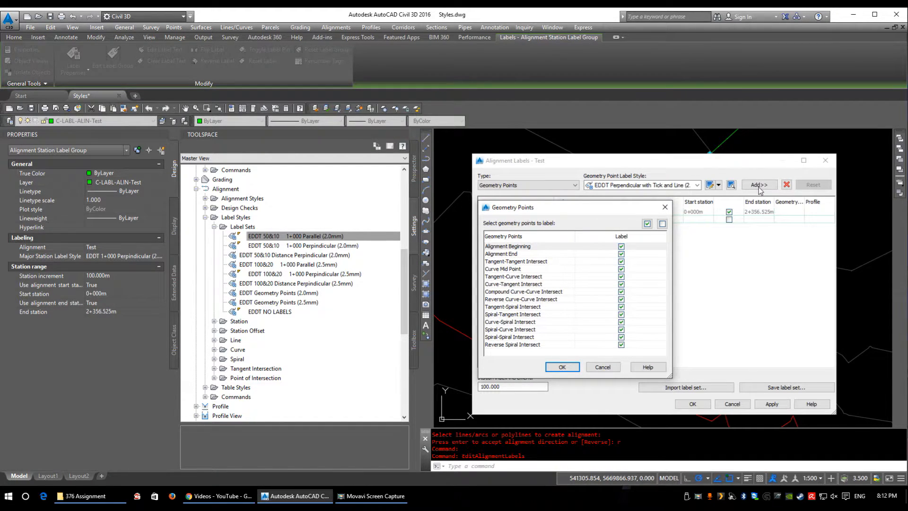
{"action": "left_click_drag", "start_coordinate": [526, 204], "coordinate": [462, 164]}
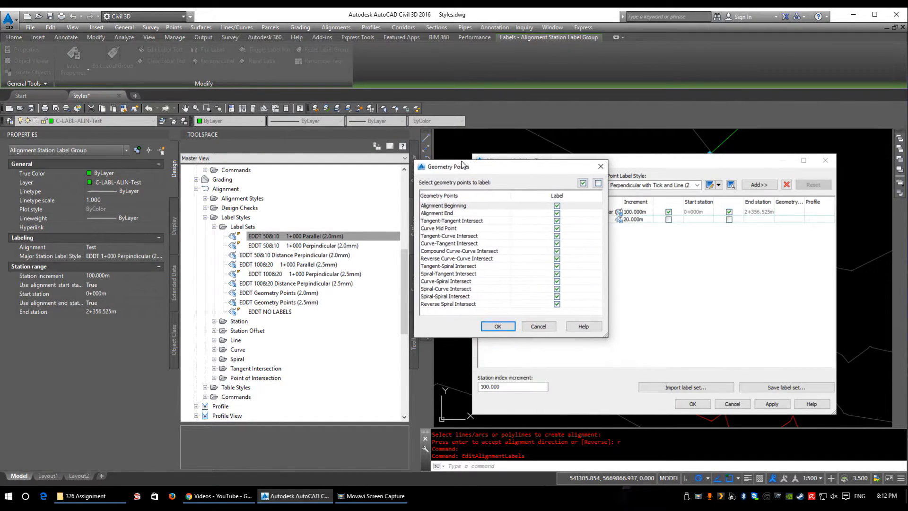
Step: Go through the geometry point types that can be labelled, from Alignment Beginning to Curve-Tangent Intersect
{"action": "left_click", "coordinate": [454, 207]}
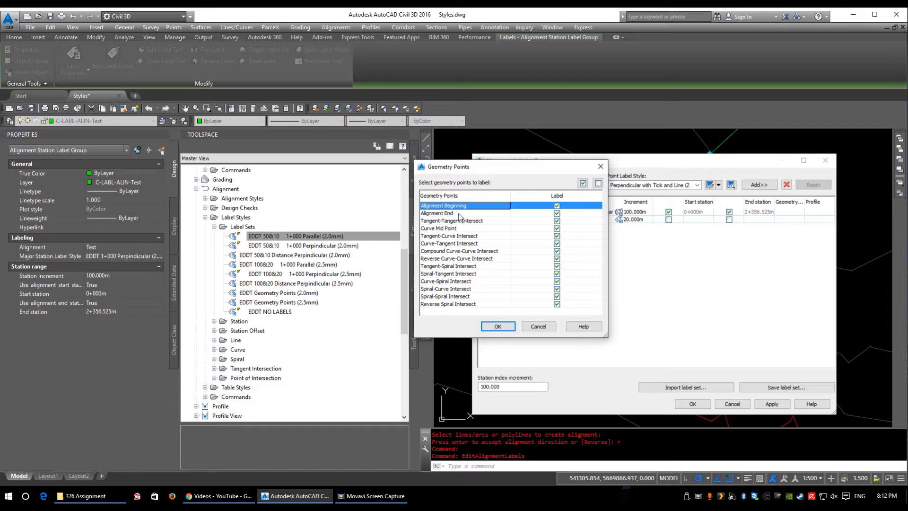
{"action": "left_click", "coordinate": [451, 215]}
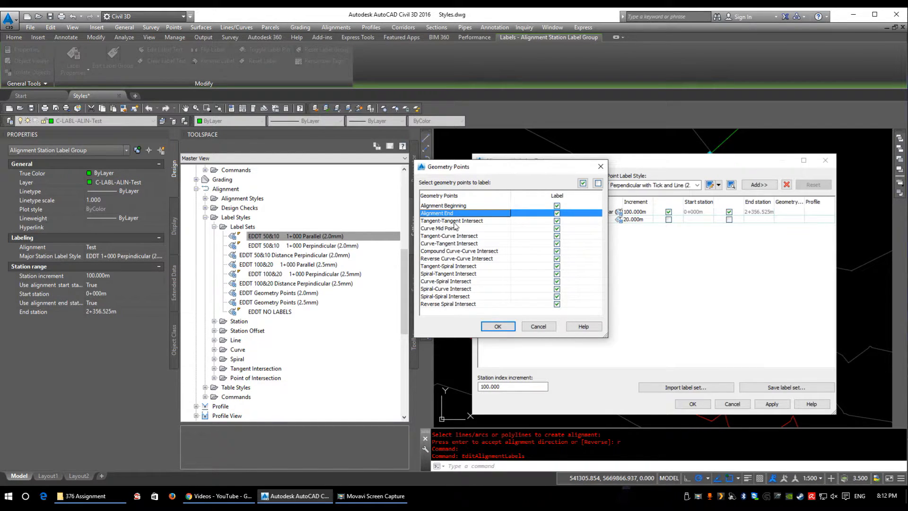
{"action": "left_click", "coordinate": [455, 222]}
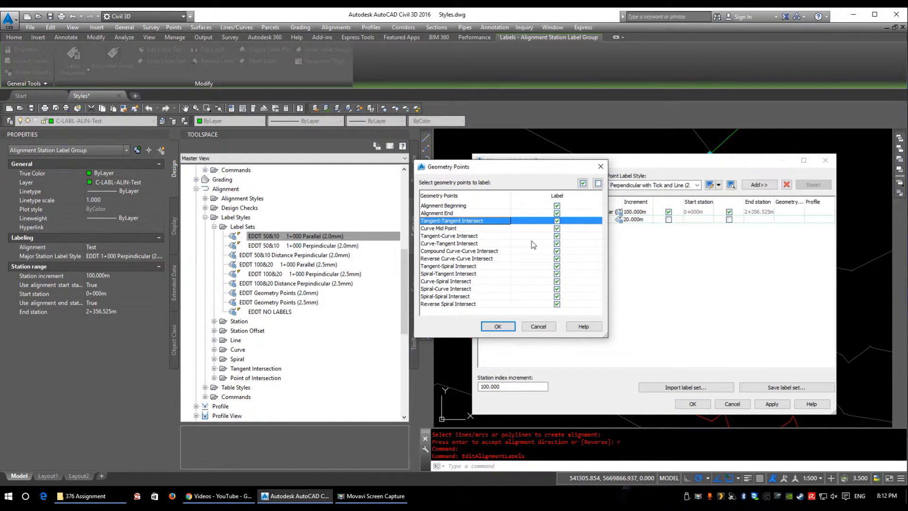
{"action": "left_click", "coordinate": [448, 228]}
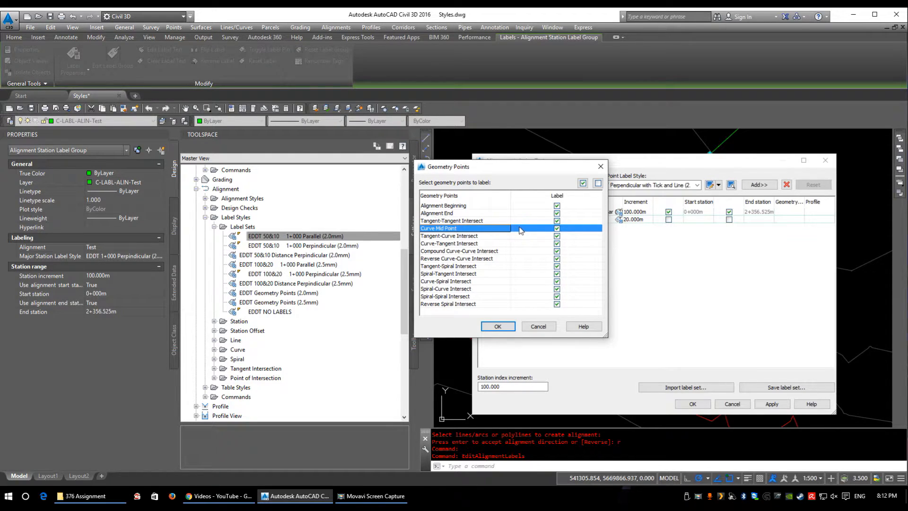
{"action": "left_click", "coordinate": [447, 236]}
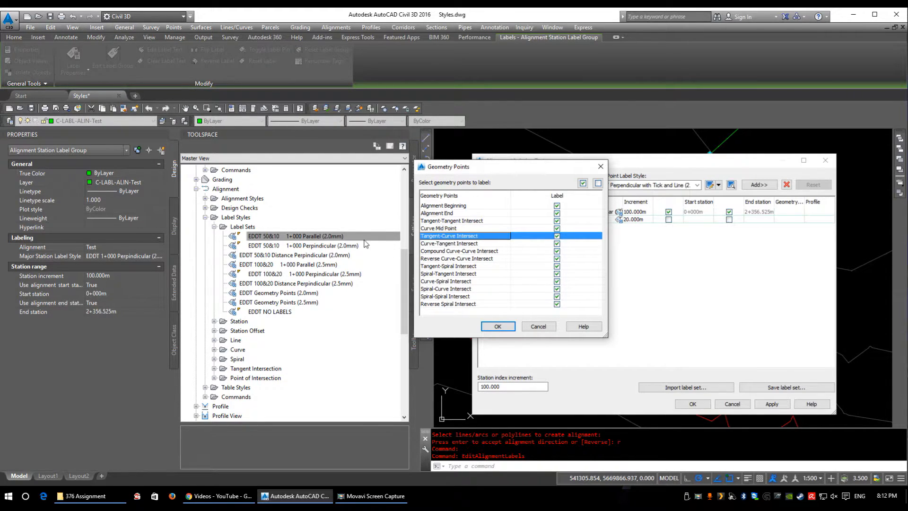
{"action": "left_click", "coordinate": [449, 244]}
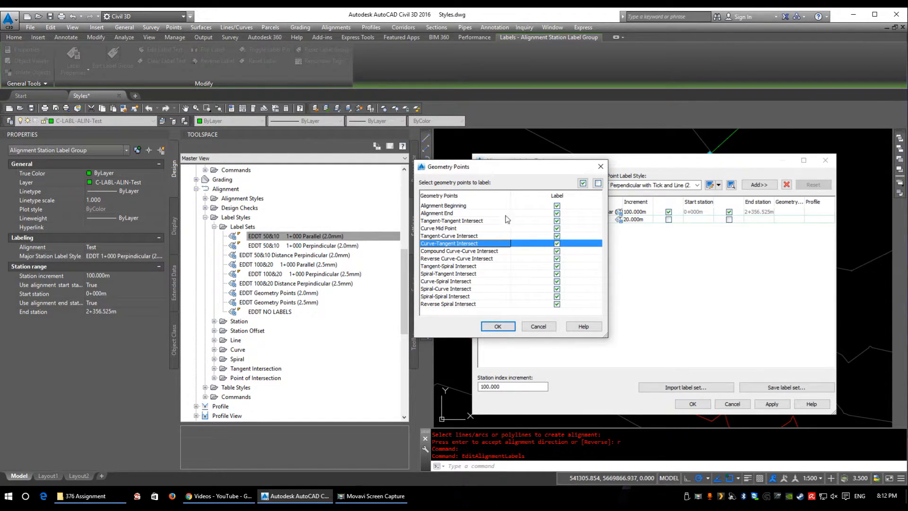
Step: Switch the Alignment Beginning and Alignment End labels off and on again, then add the geometry point labels with all point types included
{"action": "left_click", "coordinate": [556, 206]}
{"action": "left_click", "coordinate": [557, 213]}
{"action": "left_click", "coordinate": [557, 274]}
{"action": "left_click", "coordinate": [557, 274]}
{"action": "left_click", "coordinate": [557, 274]}
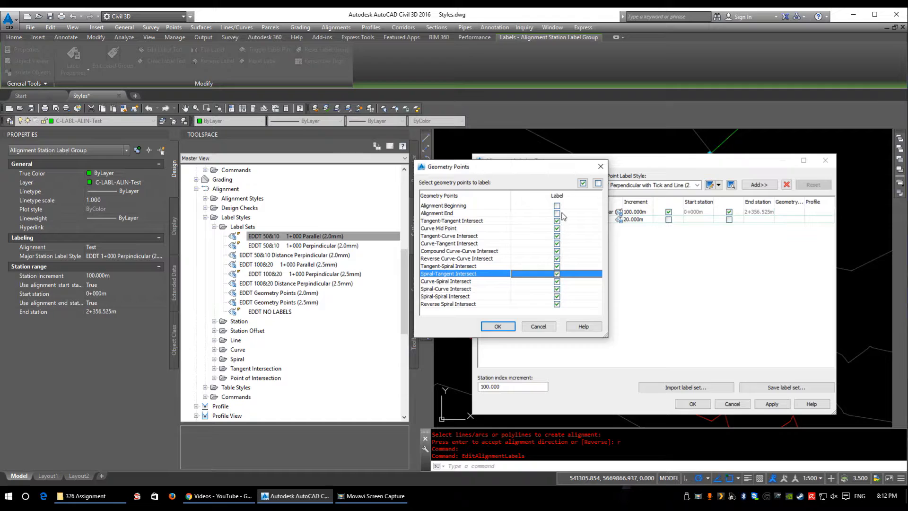
{"action": "left_click", "coordinate": [556, 213]}
{"action": "left_click", "coordinate": [556, 205]}
{"action": "left_click", "coordinate": [497, 325]}
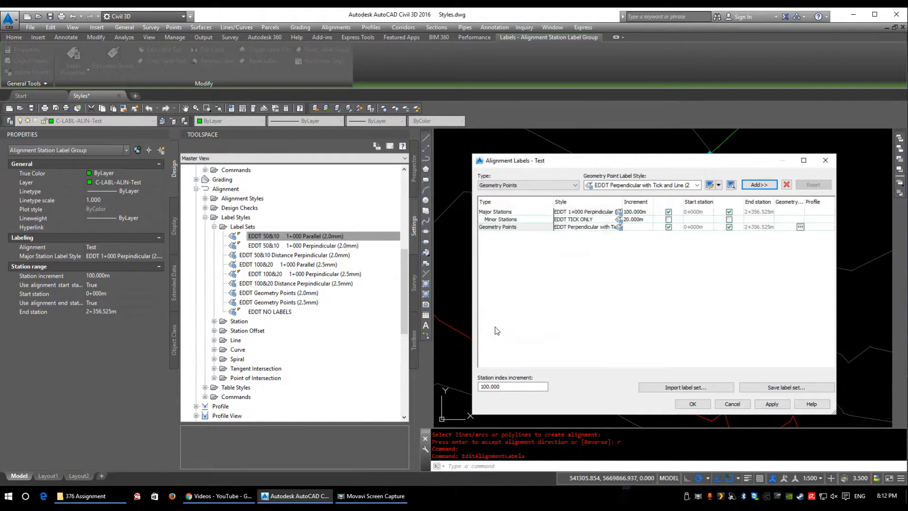
Step: Check the list of available label types and accept the label set of alignment Test with the Geometry Points entry included
{"action": "left_click", "coordinate": [527, 184]}
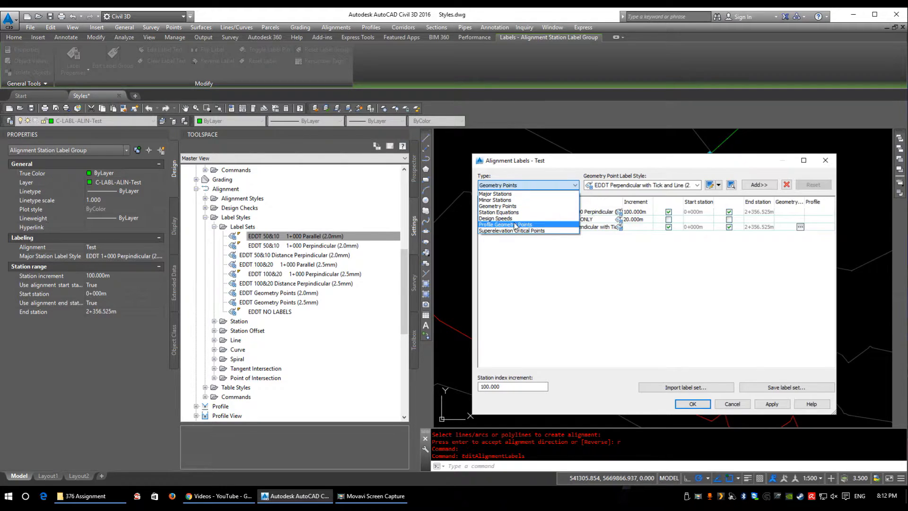
{"action": "left_click", "coordinate": [543, 162]}
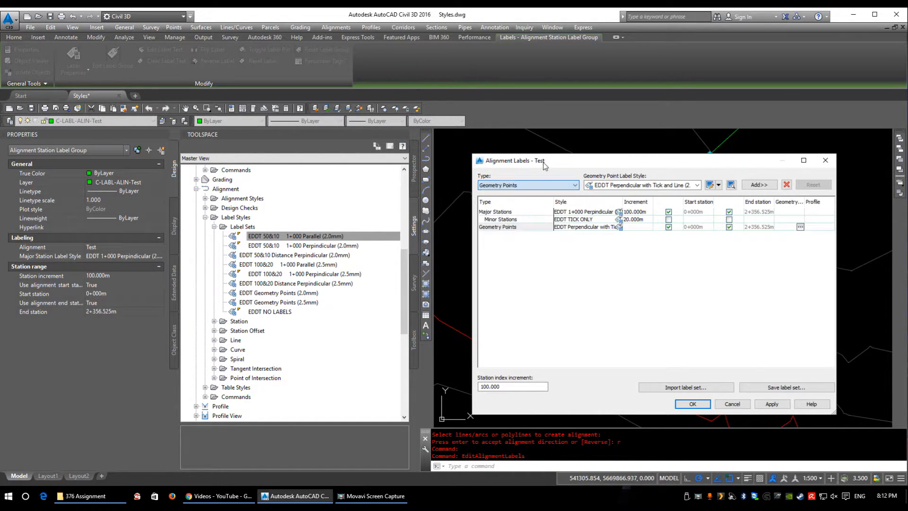
{"action": "left_click", "coordinate": [691, 403]}
Step: Examine the geometry point label at the bend of alignment Test and how it sits beside the neighbouring station label
{"action": "middle_click_drag", "start_coordinate": [564, 273], "coordinate": [466, 391]}
{"action": "middle_click_drag", "start_coordinate": [697, 267], "coordinate": [670, 318]}
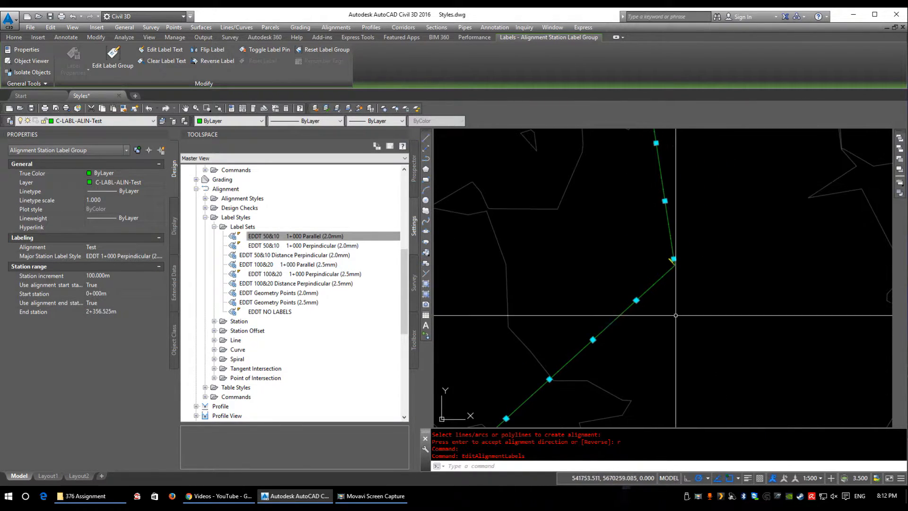
{"action": "scroll", "coordinate": [678, 272], "scroll_direction": "up", "scroll_amount": 6}
{"action": "key", "text": "Escape"}
{"action": "middle_click_drag", "start_coordinate": [589, 181], "coordinate": [590, 218]}
{"action": "scroll", "coordinate": [588, 213], "scroll_direction": "up", "scroll_amount": 6}
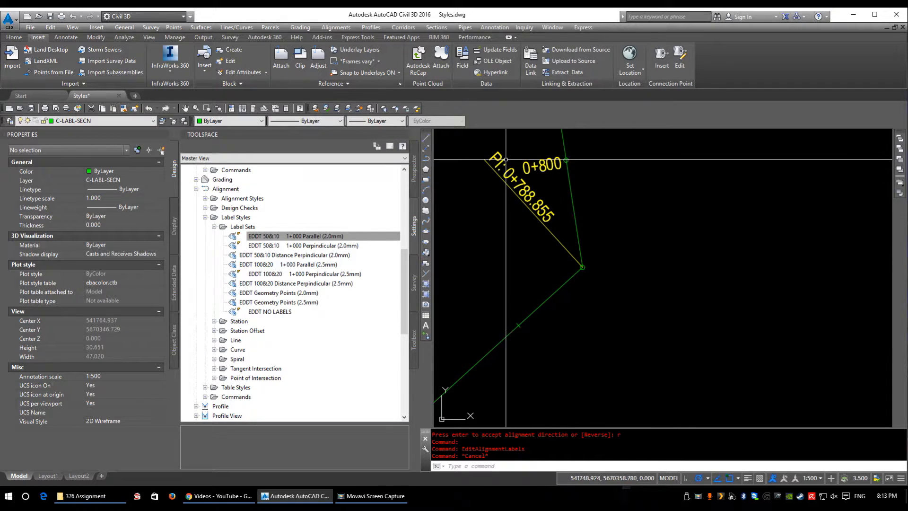
{"action": "middle_click_drag", "start_coordinate": [581, 267], "coordinate": [662, 303]}
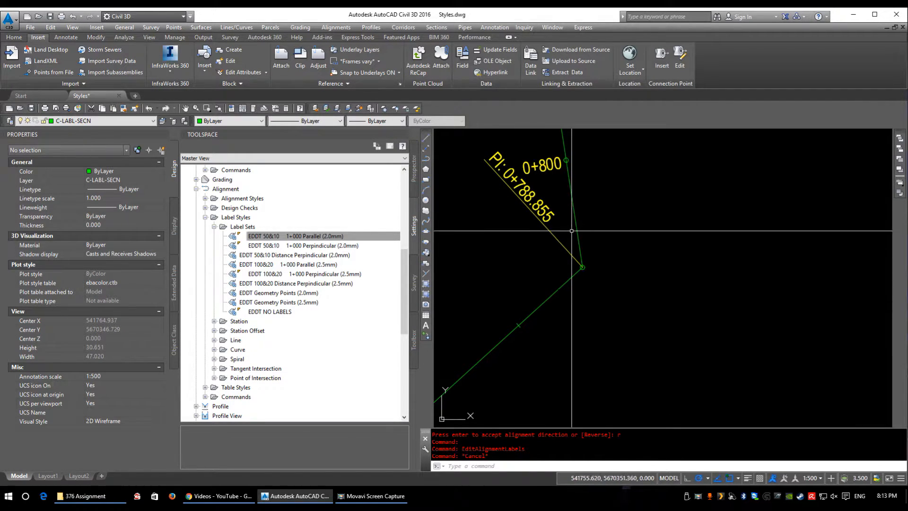
{"action": "scroll", "coordinate": [644, 285], "scroll_direction": "down", "scroll_amount": 6}
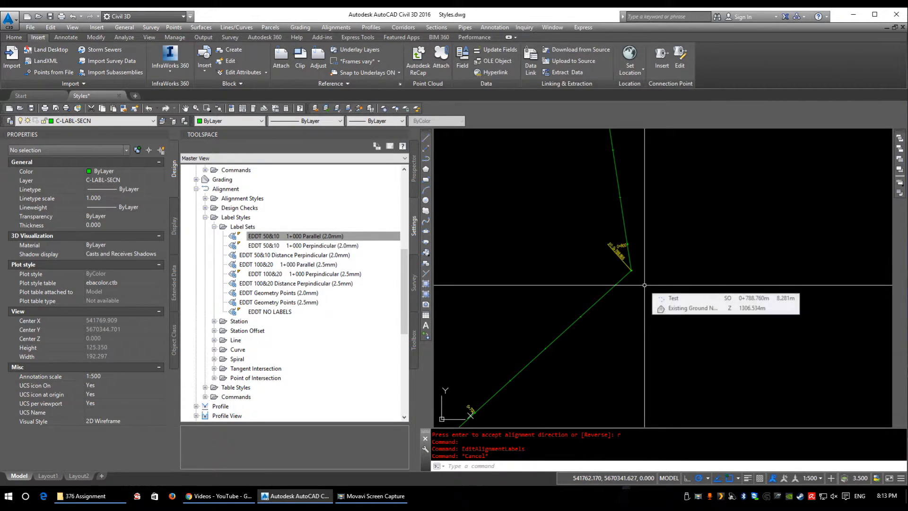
{"action": "scroll", "coordinate": [607, 271], "scroll_direction": "down", "scroll_amount": 2}
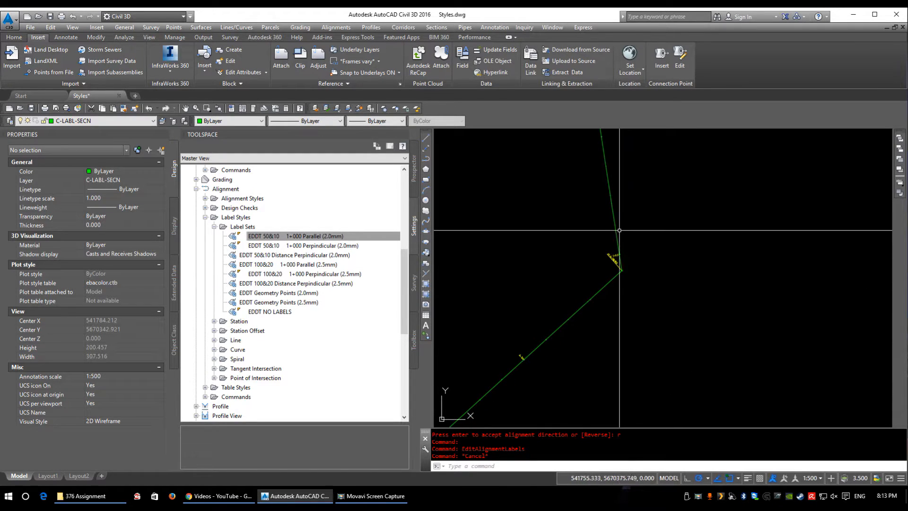
Step: Open the geometry of alignment Test for editing and move the layout tools clear of the drawing
{"action": "left_click", "coordinate": [616, 236]}
{"action": "right_click", "coordinate": [724, 327]}
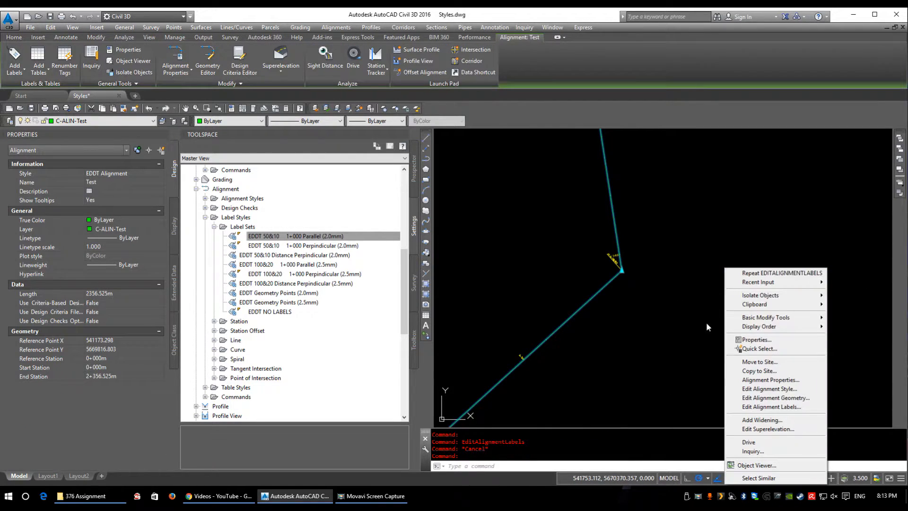
{"action": "left_click", "coordinate": [787, 398]}
{"action": "left_click_drag", "start_coordinate": [653, 144], "coordinate": [393, 75]}
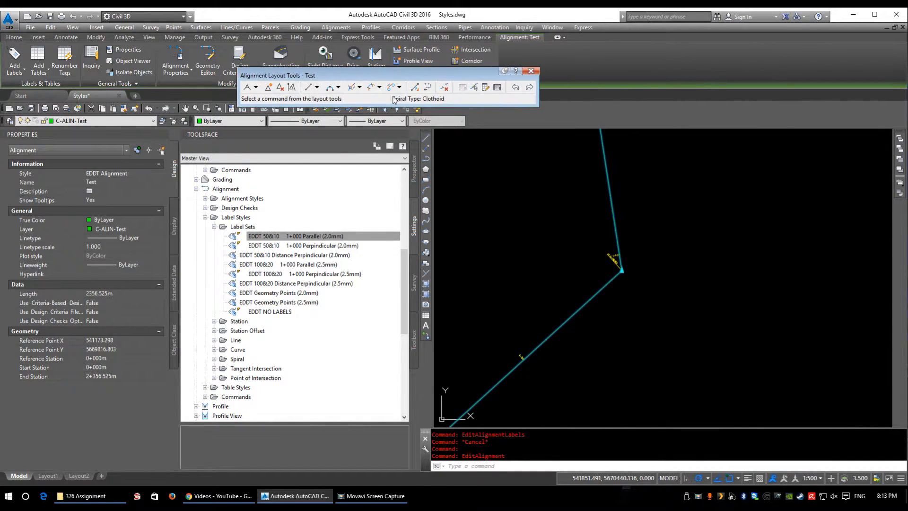
Step: Insert a free spiral-curve-spiral between the two tangents at the bend, angle less than 180, radius 100 m, spiral in and out lengths 50 m
{"action": "left_click", "coordinate": [379, 87]}
{"action": "left_click", "coordinate": [406, 145]}
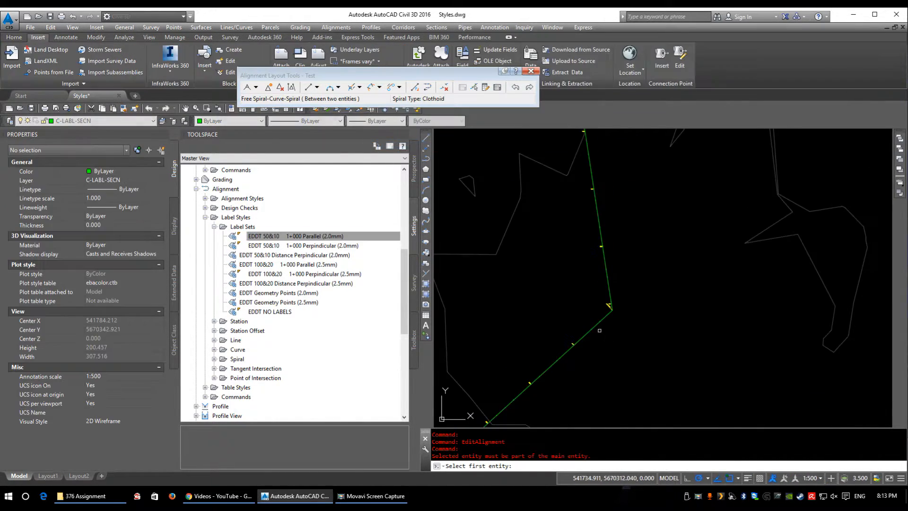
{"action": "left_click", "coordinate": [597, 217]}
{"action": "left_click", "coordinate": [607, 276]}
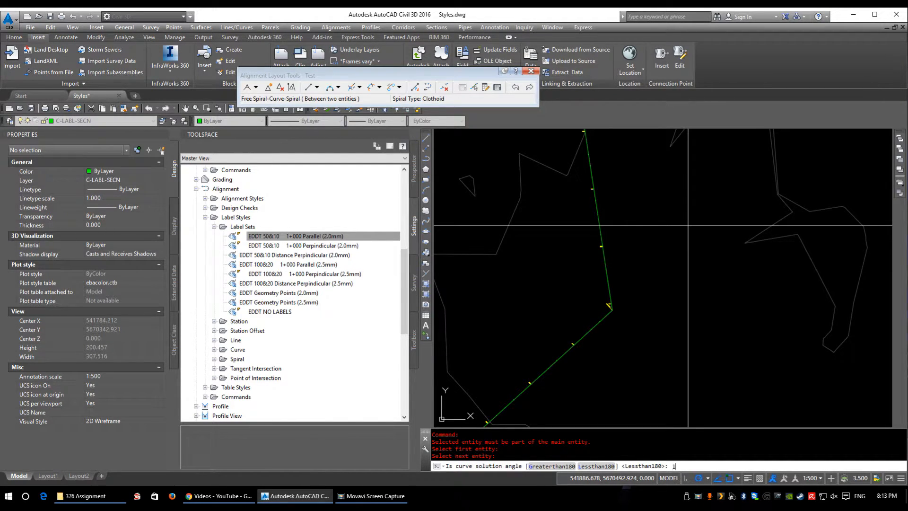
{"action": "type", "text": "l"}
{"action": "key", "text": "Return"}
{"action": "type", "text": "100"}
{"action": "key", "text": "Return"}
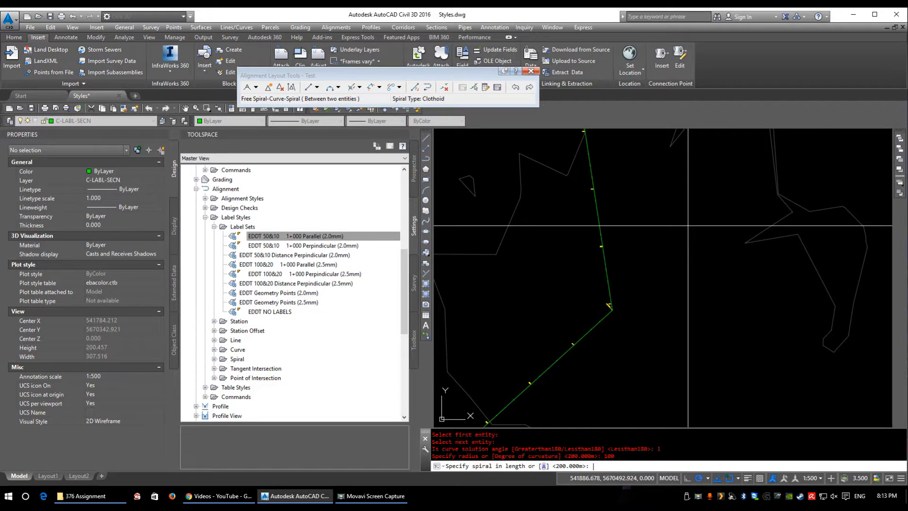
{"action": "type", "text": "50"}
{"action": "key", "text": "Return"}
{"action": "type", "text": "5"}
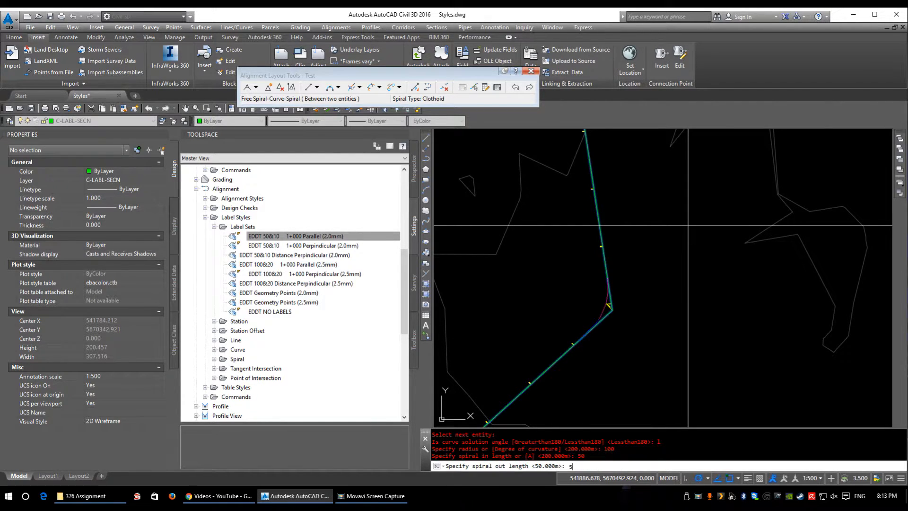
{"action": "type", "text": "0"}
{"action": "key", "text": "Return"}
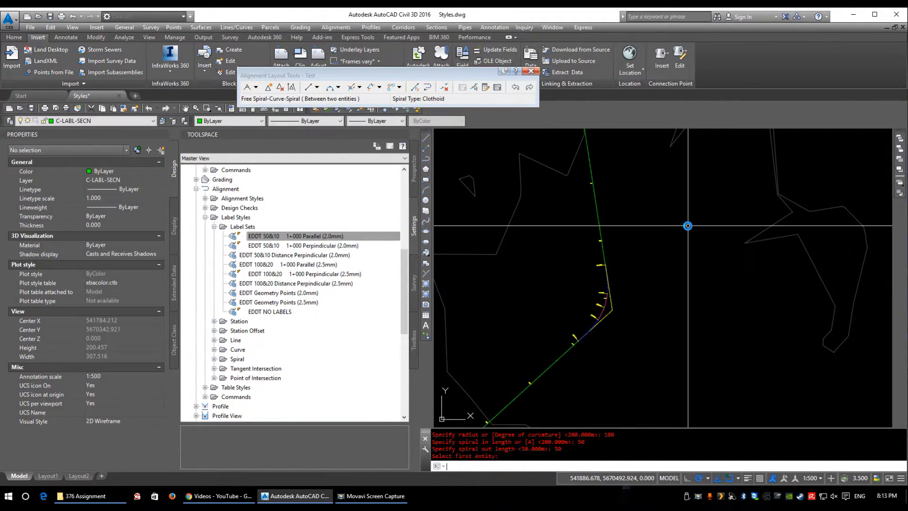
Step: Inspect the geometry point labels along the spiral curve and review the label entries of alignment Test without changing them
{"action": "scroll", "coordinate": [617, 316], "scroll_direction": "down", "scroll_amount": 4}
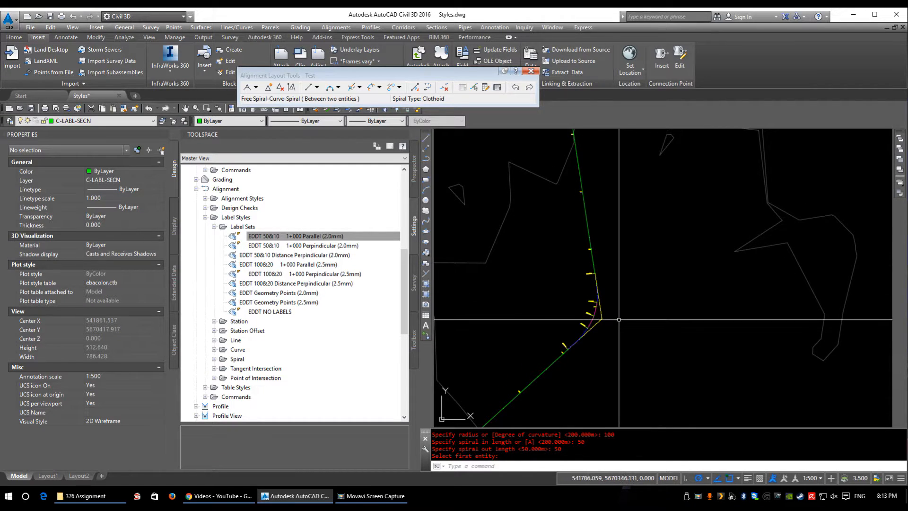
{"action": "scroll", "coordinate": [582, 312], "scroll_direction": "up", "scroll_amount": 6}
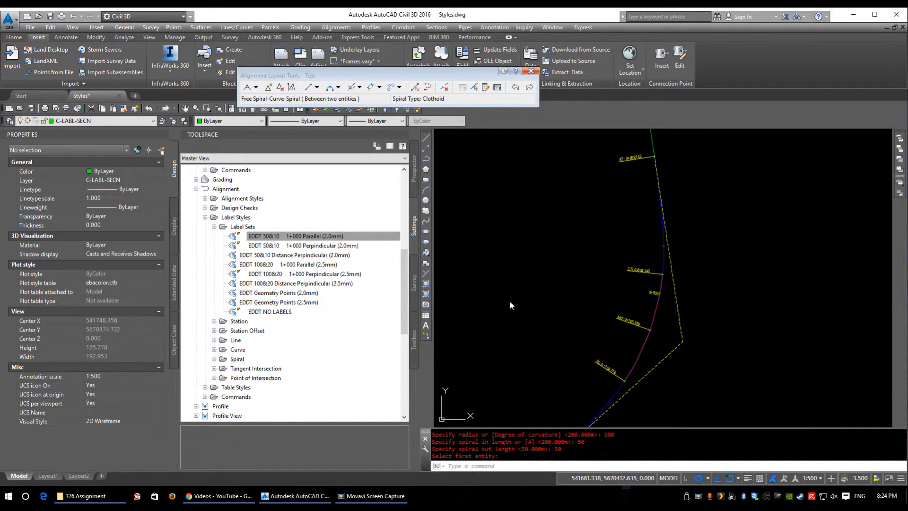
{"action": "scroll", "coordinate": [509, 305], "scroll_direction": "up", "scroll_amount": 5}
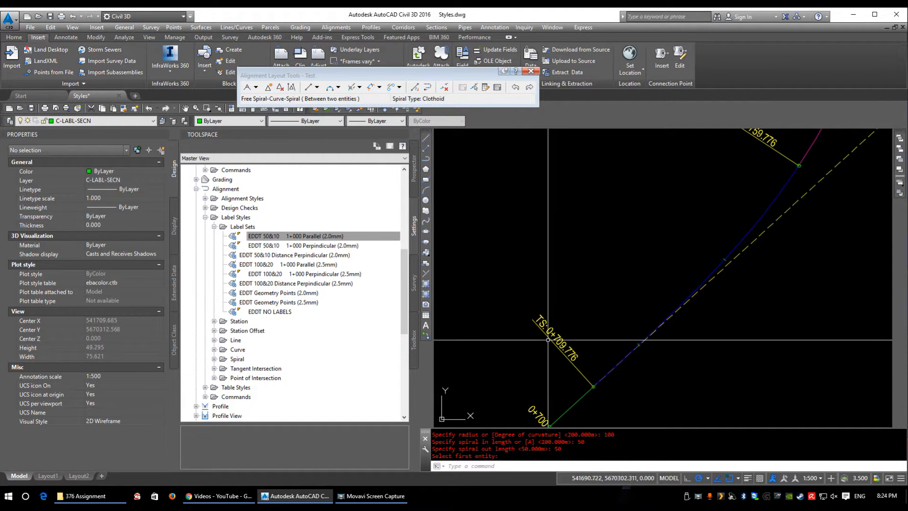
{"action": "scroll", "coordinate": [591, 383], "scroll_direction": "down", "scroll_amount": 2}
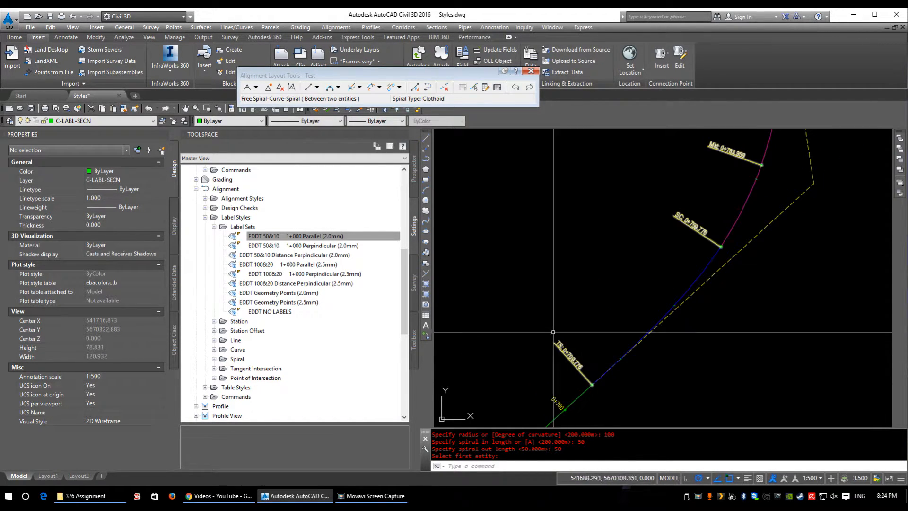
{"action": "left_click", "coordinate": [574, 362]}
{"action": "right_click", "coordinate": [574, 362]}
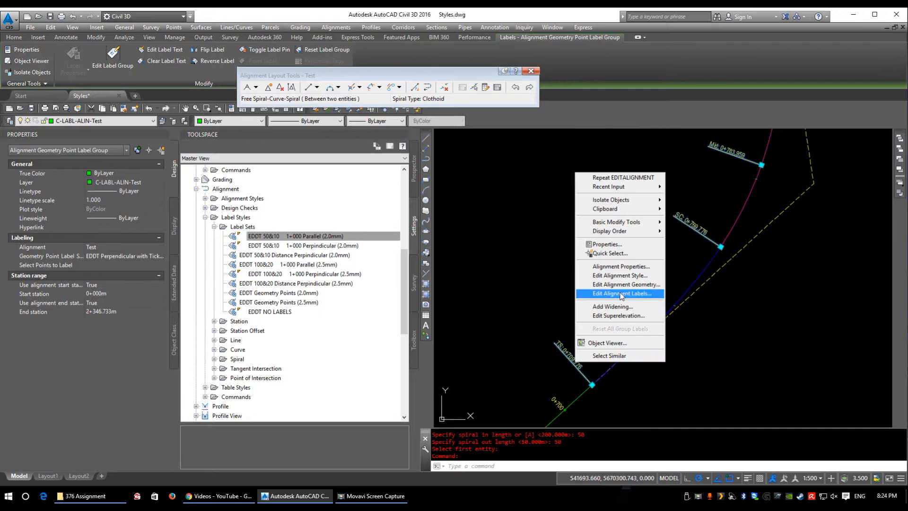
{"action": "left_click", "coordinate": [622, 293]}
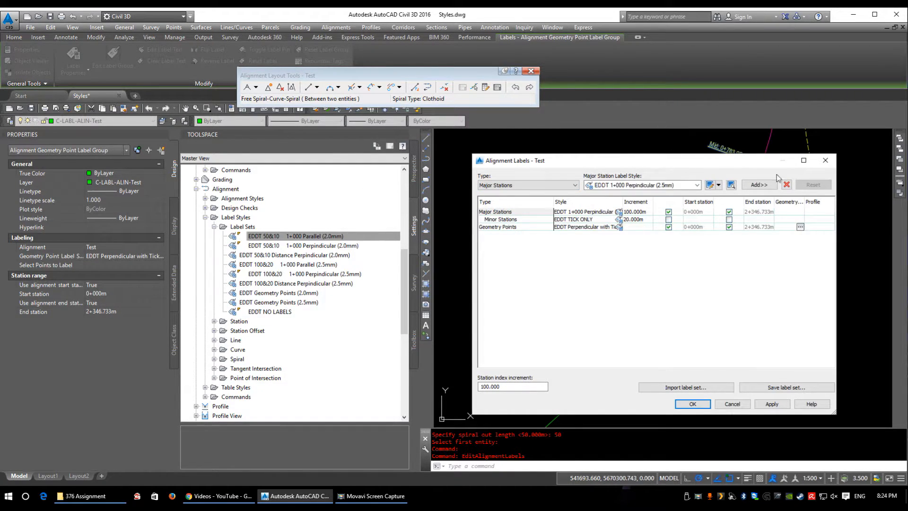
{"action": "left_click_drag", "start_coordinate": [742, 160], "coordinate": [515, 160]}
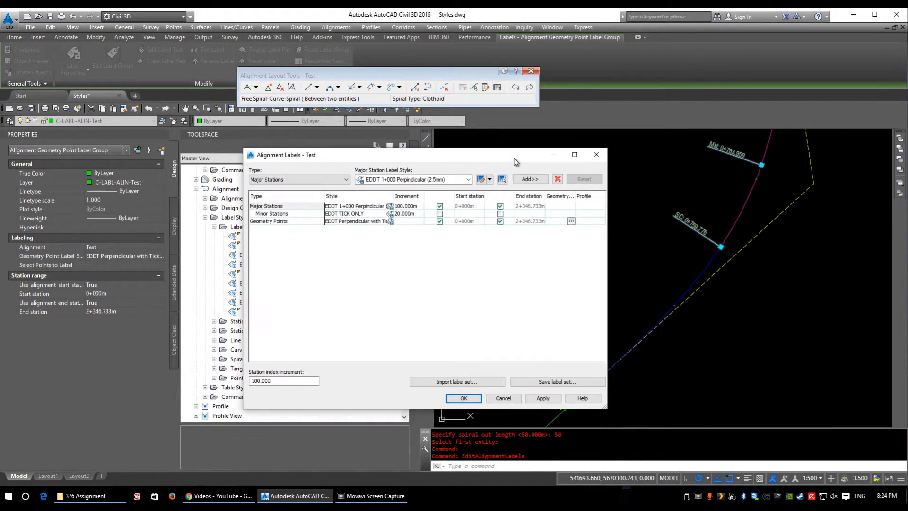
{"action": "left_click", "coordinate": [466, 403]}
Step: Examine the geometry point labels along the whole alignment, from the spiral curve to the alignment's end, its beginning and back to the curve
{"action": "middle_click_drag", "start_coordinate": [708, 258], "coordinate": [636, 384]}
{"action": "mouse_move", "coordinate": [492, 418]}
{"action": "middle_mouse_down"}
{"action": "mouse_move", "coordinate": [566, 320]}
{"action": "mouse_move", "coordinate": [683, 111]}
{"action": "middle_mouse_up"}
{"action": "mouse_move", "coordinate": [675, 167]}
{"action": "middle_mouse_down"}
{"action": "mouse_move", "coordinate": [662, 142]}
{"action": "mouse_move", "coordinate": [534, 308]}
{"action": "mouse_move", "coordinate": [488, 315]}
{"action": "mouse_move", "coordinate": [473, 336]}
{"action": "middle_mouse_up"}
{"action": "middle_click_drag", "start_coordinate": [660, 230], "coordinate": [621, 329]}
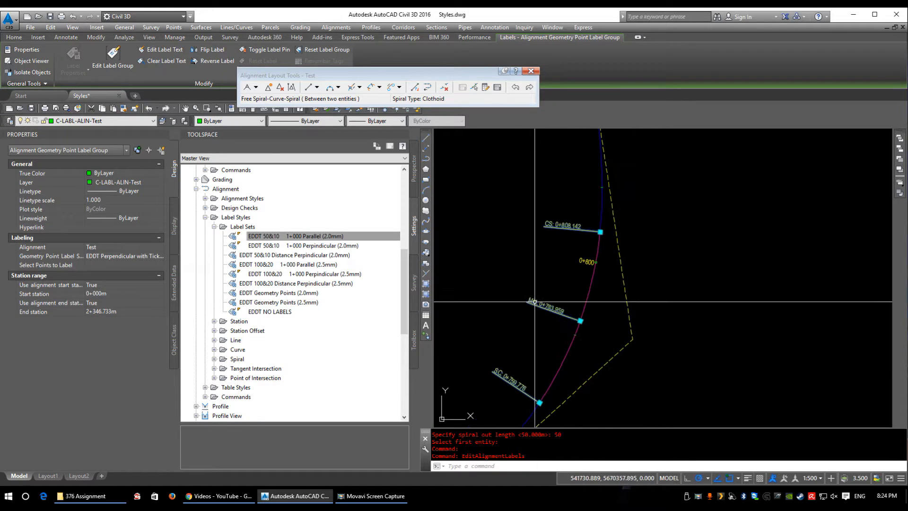
{"action": "middle_click_drag", "start_coordinate": [591, 221], "coordinate": [585, 362]}
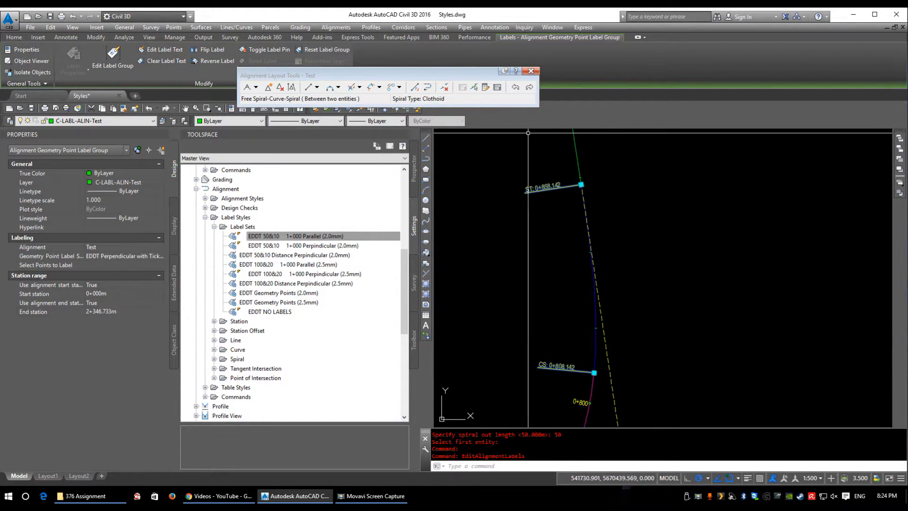
{"action": "middle_click_drag", "start_coordinate": [529, 205], "coordinate": [545, 345]}
{"action": "scroll", "coordinate": [547, 338], "scroll_direction": "down", "scroll_amount": 3}
{"action": "middle_click_drag", "start_coordinate": [543, 210], "coordinate": [638, 387]}
{"action": "middle_click_drag", "start_coordinate": [593, 208], "coordinate": [620, 411]}
{"action": "middle_click_drag", "start_coordinate": [570, 149], "coordinate": [609, 394]}
{"action": "scroll", "coordinate": [608, 344], "scroll_direction": "down", "scroll_amount": 7}
{"action": "scroll", "coordinate": [702, 183], "scroll_direction": "up", "scroll_amount": 4}
{"action": "middle_click_drag", "start_coordinate": [702, 183], "coordinate": [624, 237]}
{"action": "scroll", "coordinate": [690, 203], "scroll_direction": "up", "scroll_amount": 3}
{"action": "scroll", "coordinate": [713, 137], "scroll_direction": "up", "scroll_amount": 5}
{"action": "scroll", "coordinate": [636, 226], "scroll_direction": "up", "scroll_amount": 3}
{"action": "scroll", "coordinate": [635, 237], "scroll_direction": "down", "scroll_amount": 8}
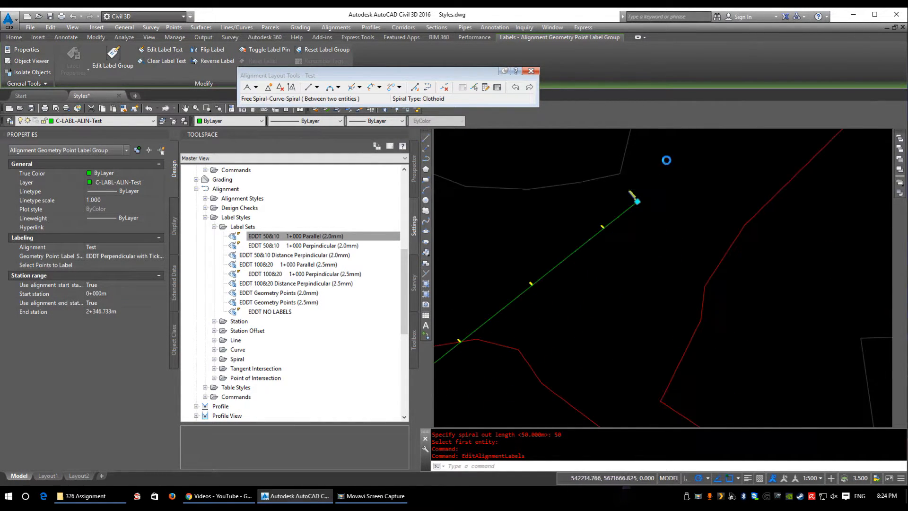
{"action": "scroll", "coordinate": [631, 240], "scroll_direction": "up", "scroll_amount": 5}
{"action": "scroll", "coordinate": [643, 148], "scroll_direction": "up", "scroll_amount": 9}
{"action": "scroll", "coordinate": [596, 288], "scroll_direction": "up", "scroll_amount": 3}
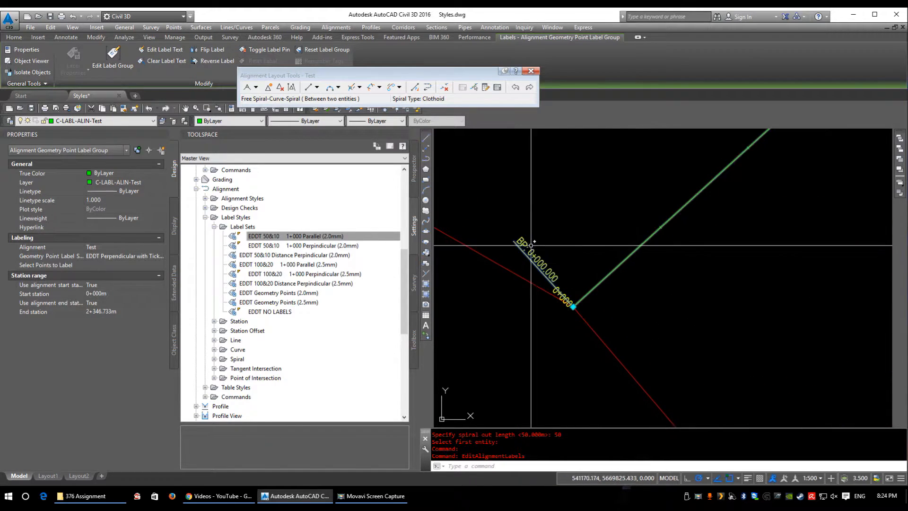
{"action": "scroll", "coordinate": [519, 251], "scroll_direction": "down", "scroll_amount": 10}
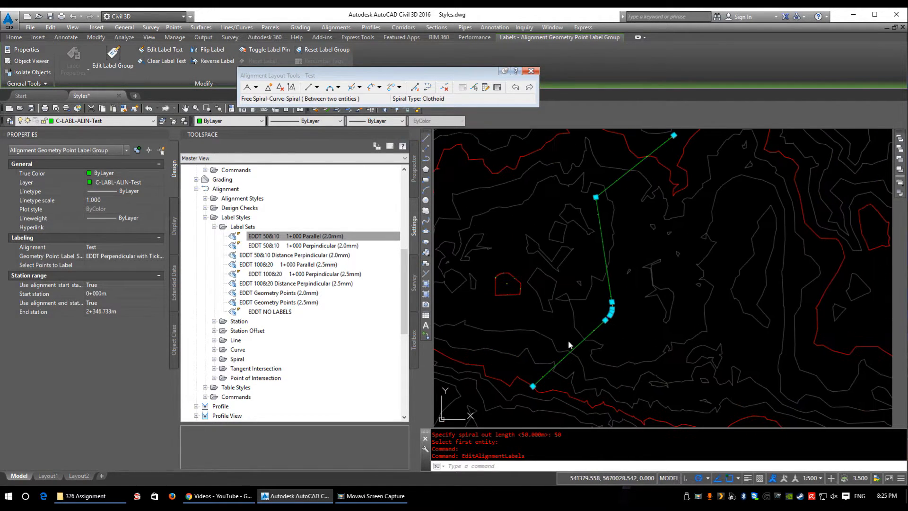
{"action": "key", "text": "Escape"}
{"action": "scroll", "coordinate": [618, 324], "scroll_direction": "up", "scroll_amount": 8}
{"action": "scroll", "coordinate": [535, 297], "scroll_direction": "up", "scroll_amount": 4}
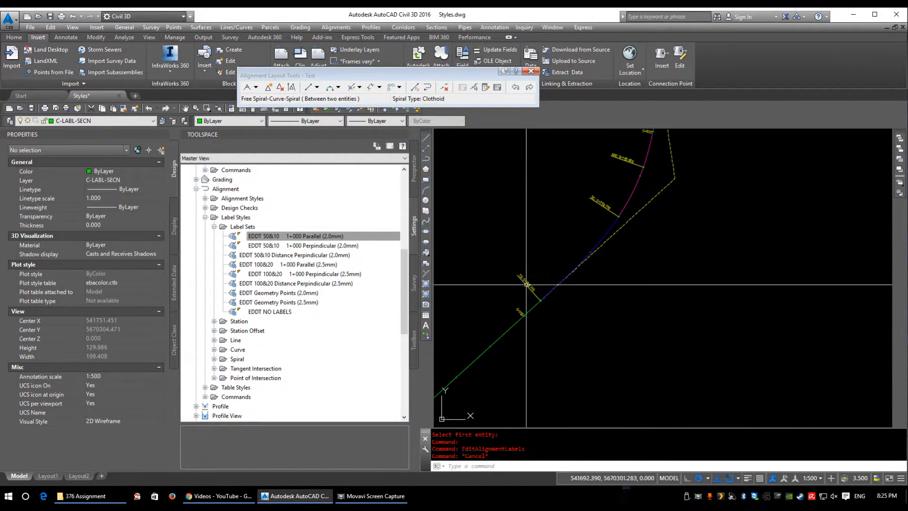
{"action": "middle_click_drag", "start_coordinate": [518, 299], "coordinate": [575, 274]}
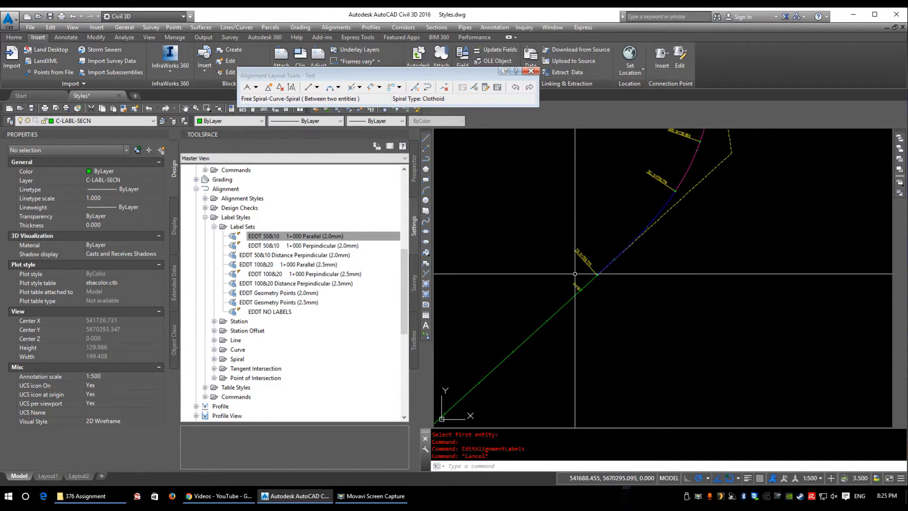
Step: Look through the alignment label style categories, from Label Sets and Station to Tangent Intersection and Point of Intersection
{"action": "double_click", "coordinate": [236, 322]}
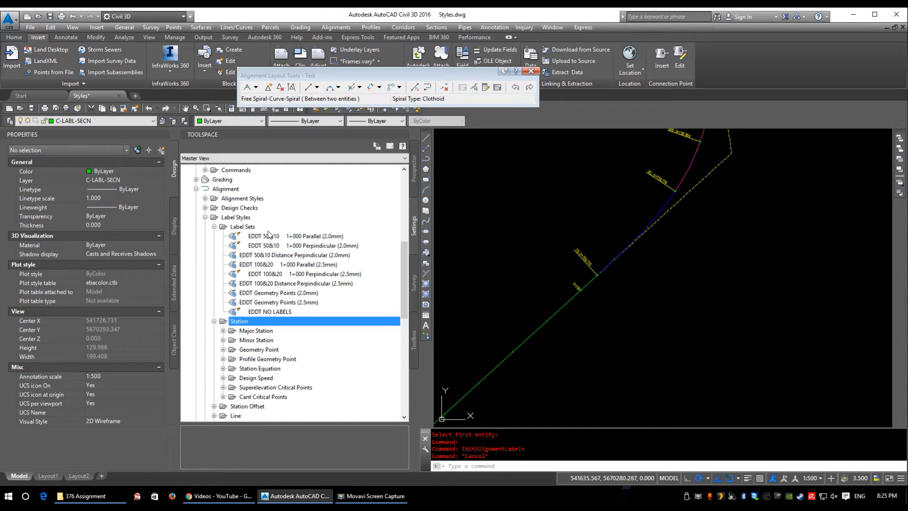
{"action": "left_click", "coordinate": [241, 227]}
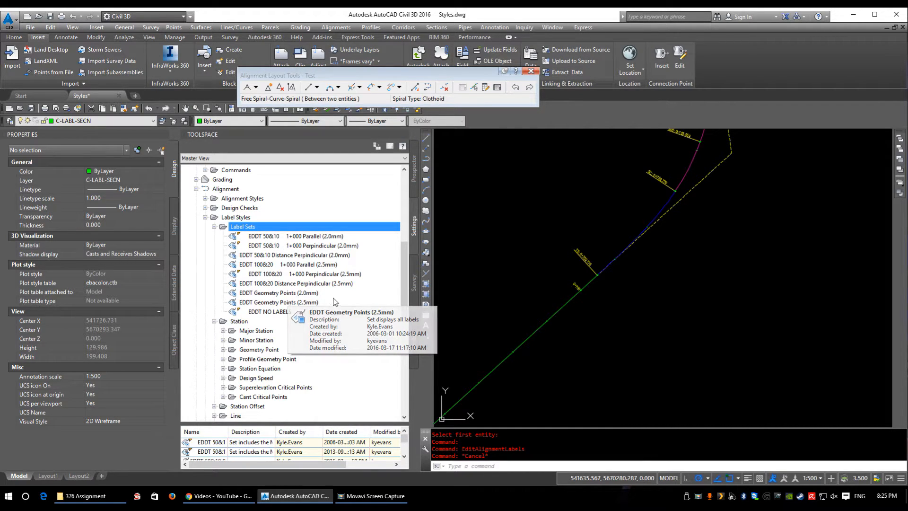
{"action": "left_click", "coordinate": [215, 321]}
{"action": "scroll", "coordinate": [236, 324], "scroll_direction": "down", "scroll_amount": 2}
{"action": "left_click", "coordinate": [244, 266]}
{"action": "left_click", "coordinate": [244, 275]}
{"action": "left_click", "coordinate": [241, 284]}
{"action": "left_click", "coordinate": [241, 293]}
{"action": "left_click", "coordinate": [241, 302]}
{"action": "left_click", "coordinate": [242, 312]}
{"action": "left_click", "coordinate": [243, 322]}
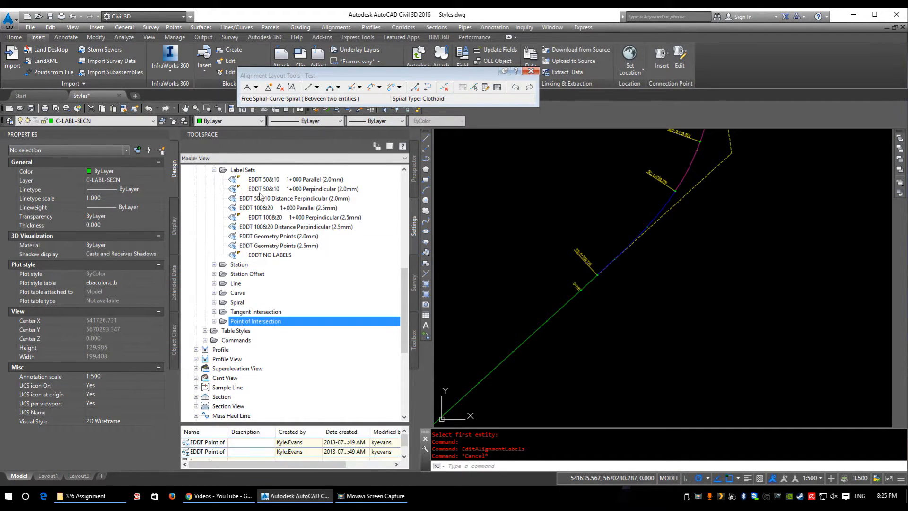
{"action": "scroll", "coordinate": [312, 303], "scroll_direction": "up", "scroll_amount": 1}
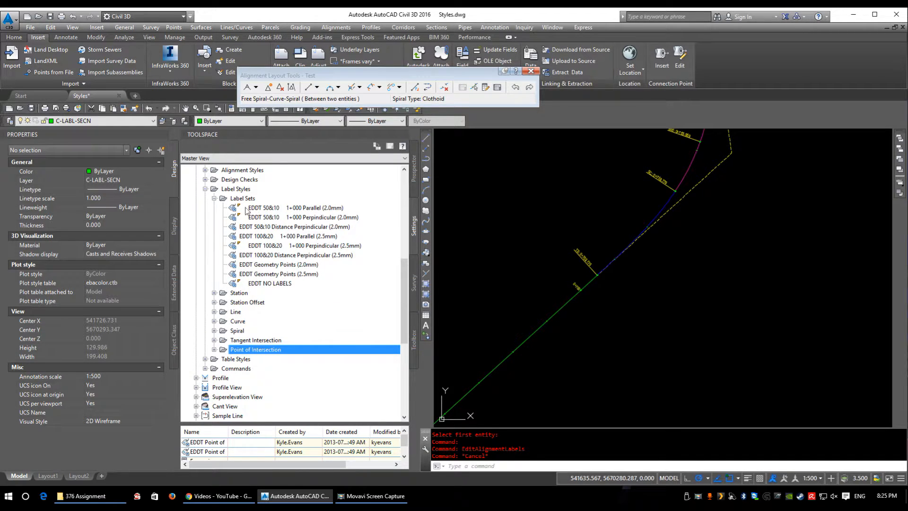
Step: Review the alignment label sets EDDT Geometry Points (2.0mm) and (2.5mm), closing each without changes
{"action": "left_click", "coordinate": [279, 209]}
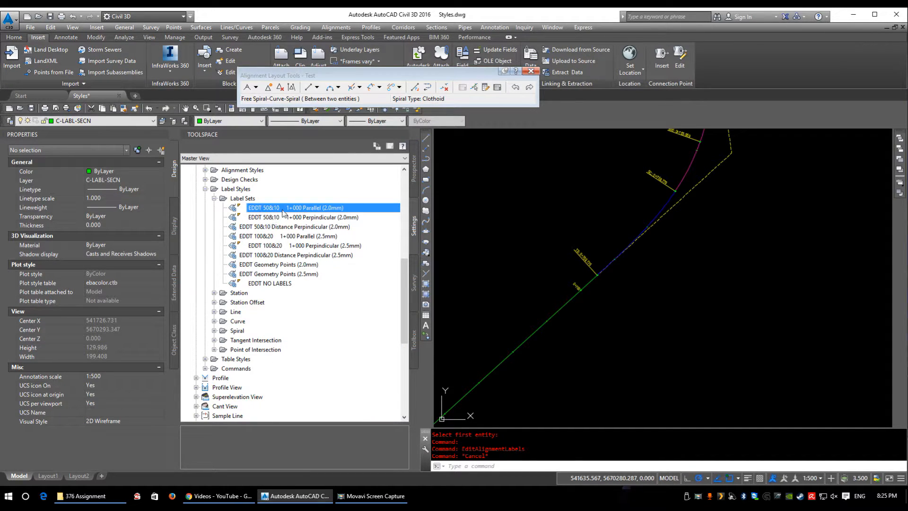
{"action": "double_click", "coordinate": [269, 266]}
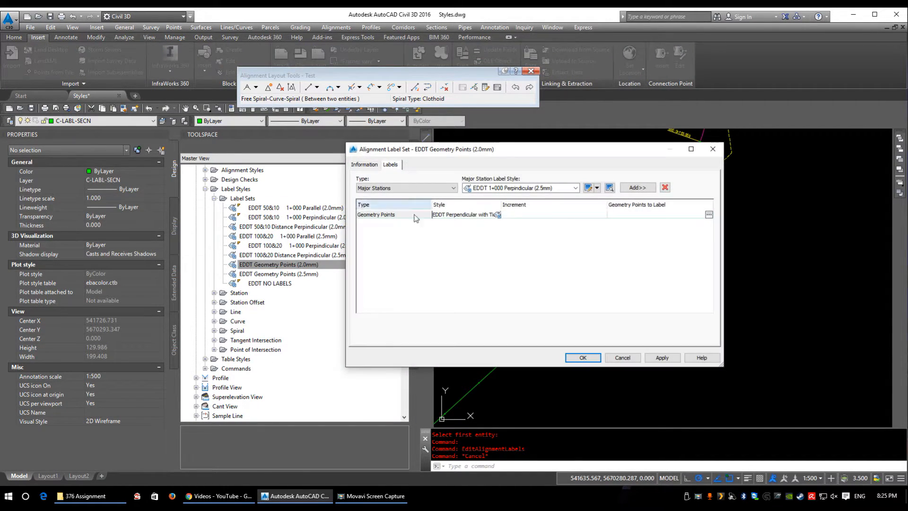
{"action": "key", "text": "Escape"}
{"action": "double_click", "coordinate": [296, 273]}
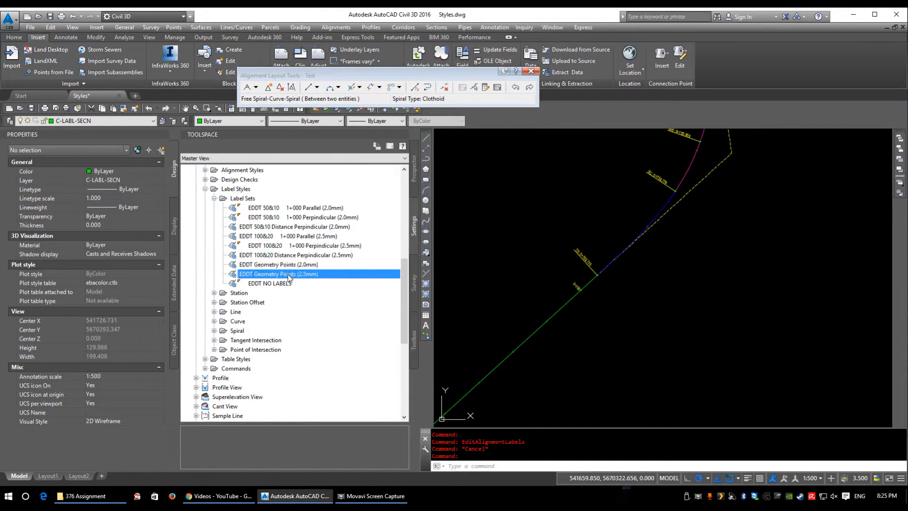
{"action": "left_click", "coordinate": [712, 149]}
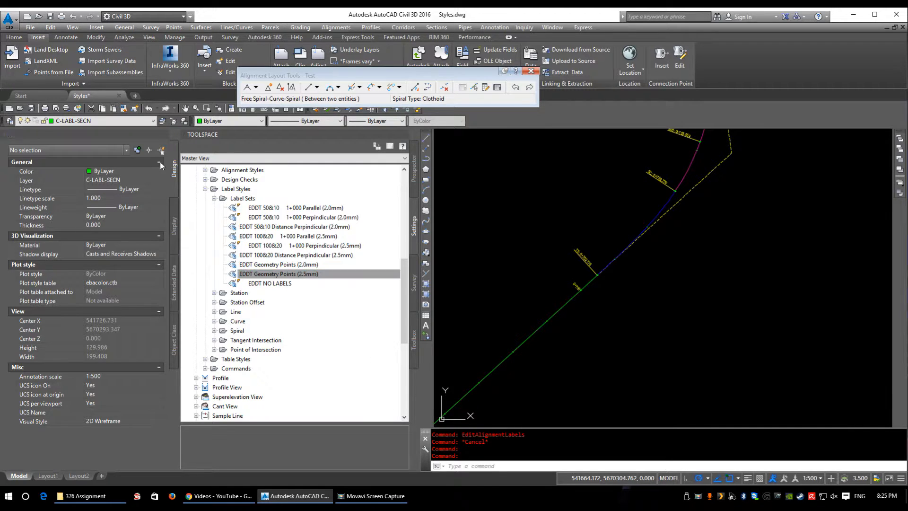
Step: Open the major station label style EDDT 1+000 Parallel (2.5mm) and check its list of layout components
{"action": "scroll", "coordinate": [257, 298], "scroll_direction": "down", "scroll_amount": 1}
{"action": "double_click", "coordinate": [242, 265]}
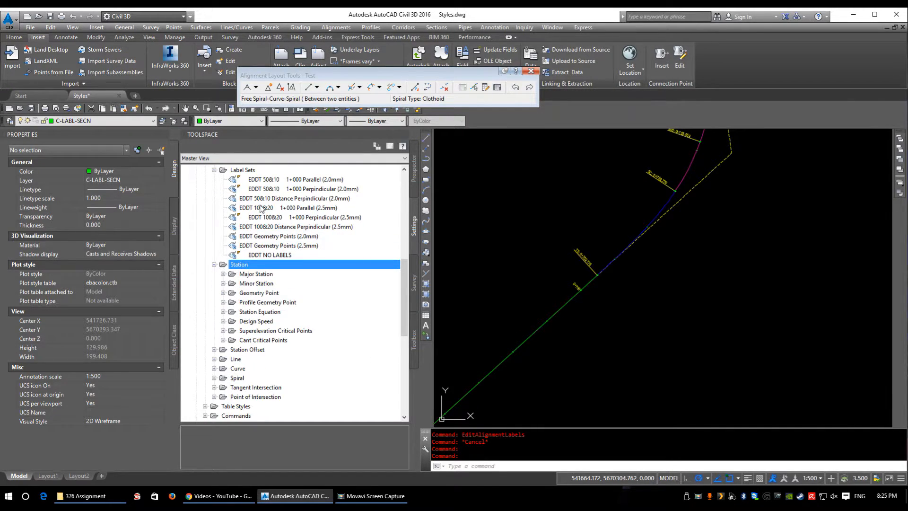
{"action": "double_click", "coordinate": [252, 275]}
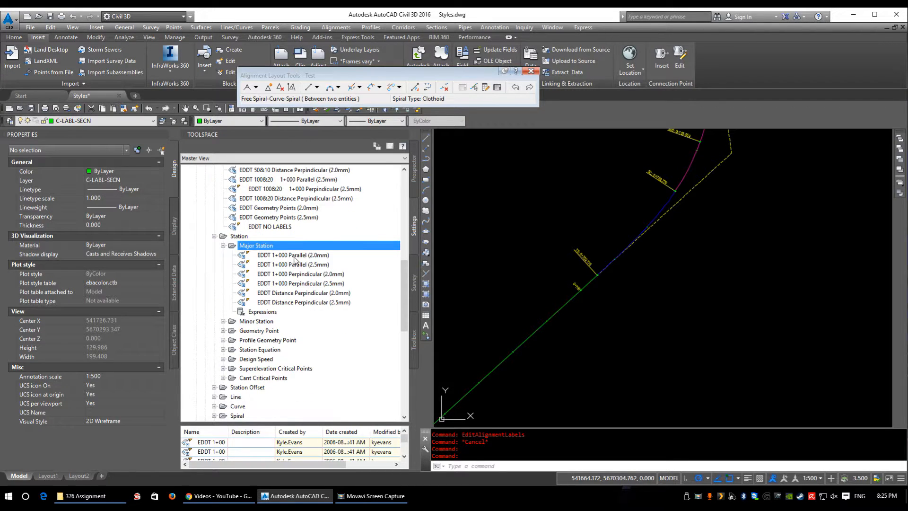
{"action": "double_click", "coordinate": [310, 265]}
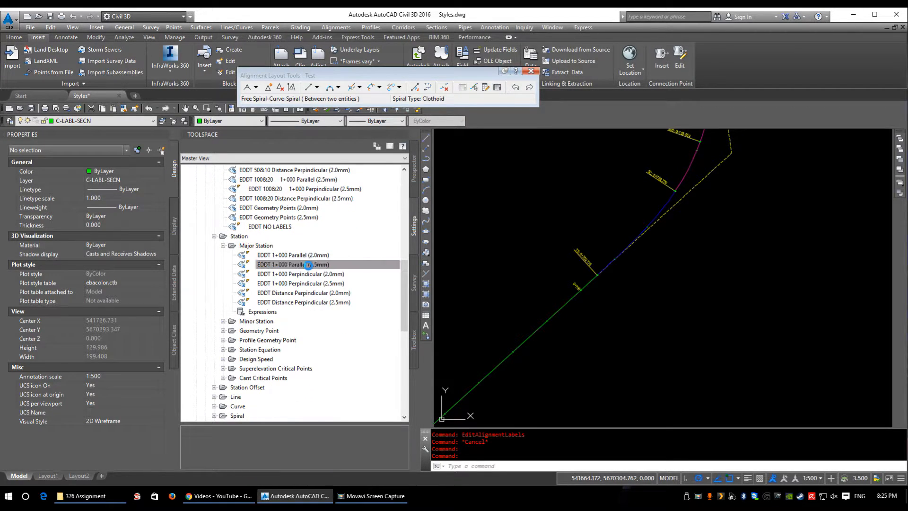
{"action": "left_click", "coordinate": [133, 165]}
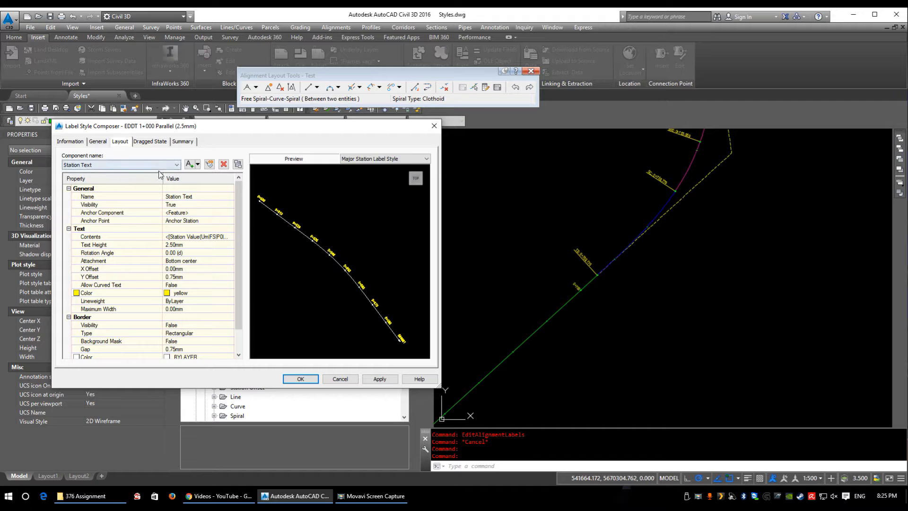
{"action": "left_click", "coordinate": [126, 165]}
Step: Examine the Station Text contents, including the Station Value modifiers and the other available properties, leaving the expression as it is
{"action": "left_click", "coordinate": [208, 237]}
{"action": "left_click", "coordinate": [231, 237]}
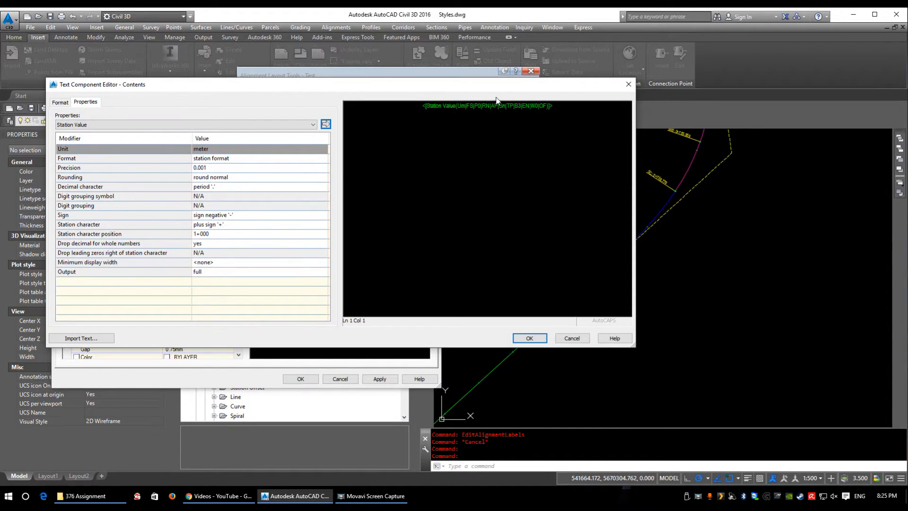
{"action": "left_click", "coordinate": [485, 106]}
{"action": "left_click", "coordinate": [197, 124]}
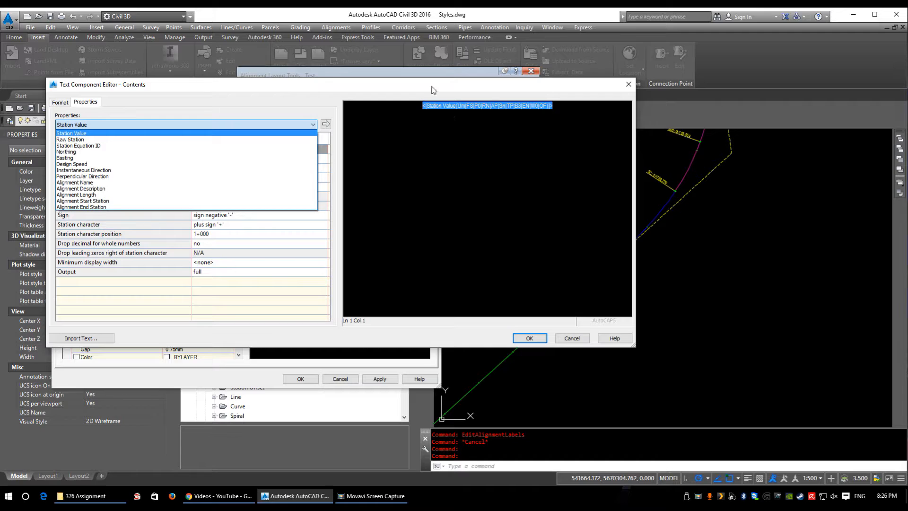
{"action": "left_click", "coordinate": [458, 121]}
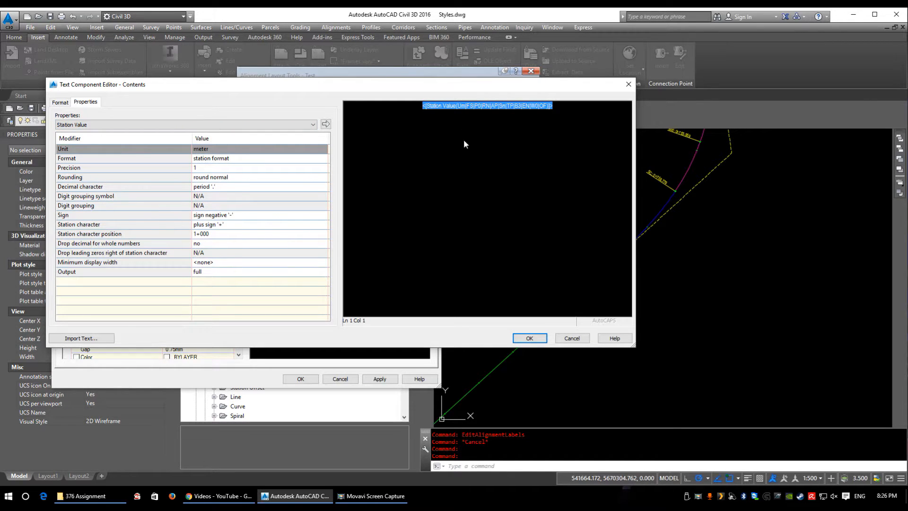
{"action": "left_click", "coordinate": [530, 337]}
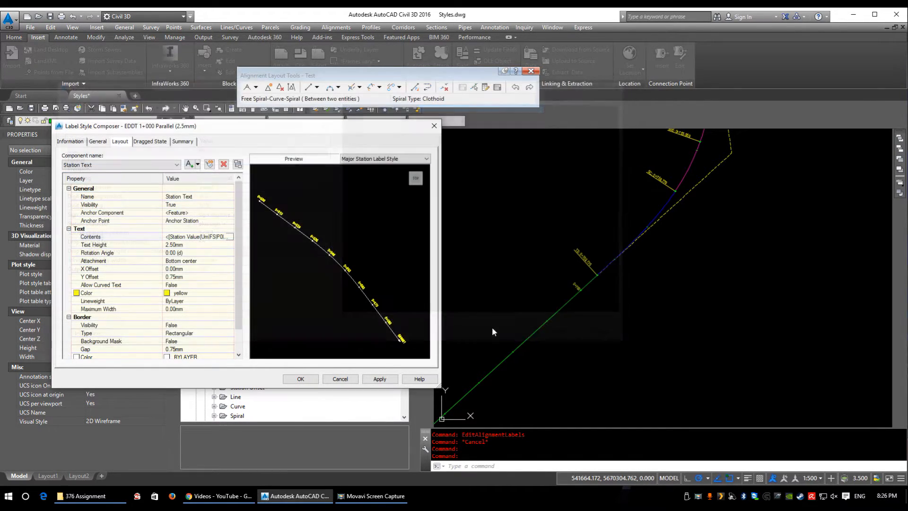
Step: Review the style's general settings and Station Marker component, and look through the available tick blocks without choosing a different one
{"action": "left_click", "coordinate": [77, 144]}
{"action": "left_click", "coordinate": [99, 143]}
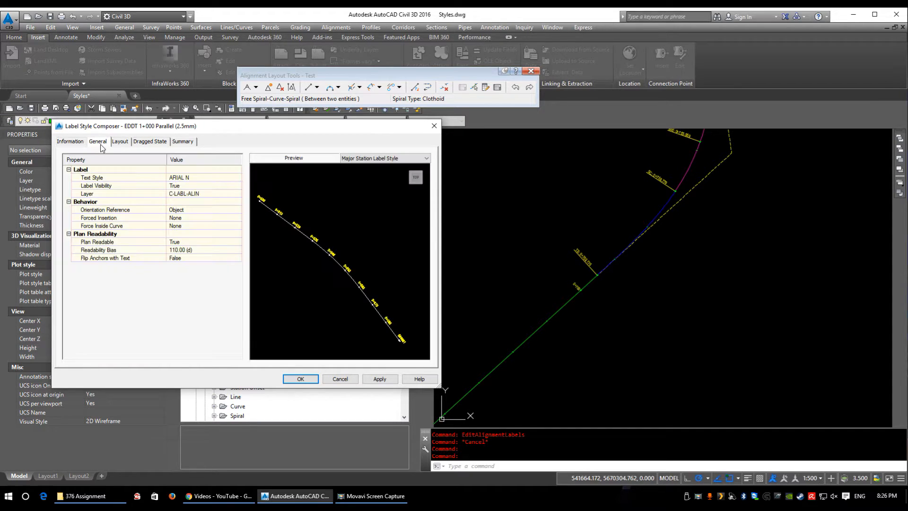
{"action": "left_click", "coordinate": [125, 143]}
{"action": "left_click", "coordinate": [127, 164]}
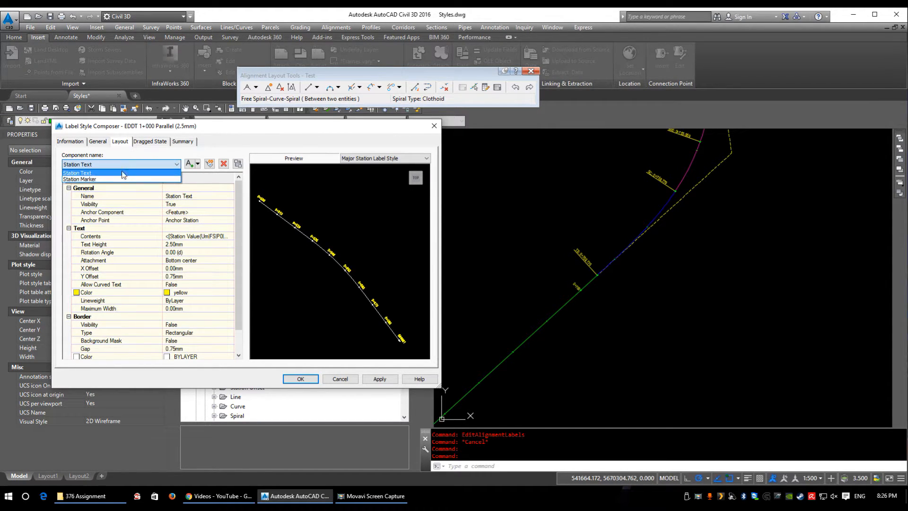
{"action": "left_click", "coordinate": [112, 175]}
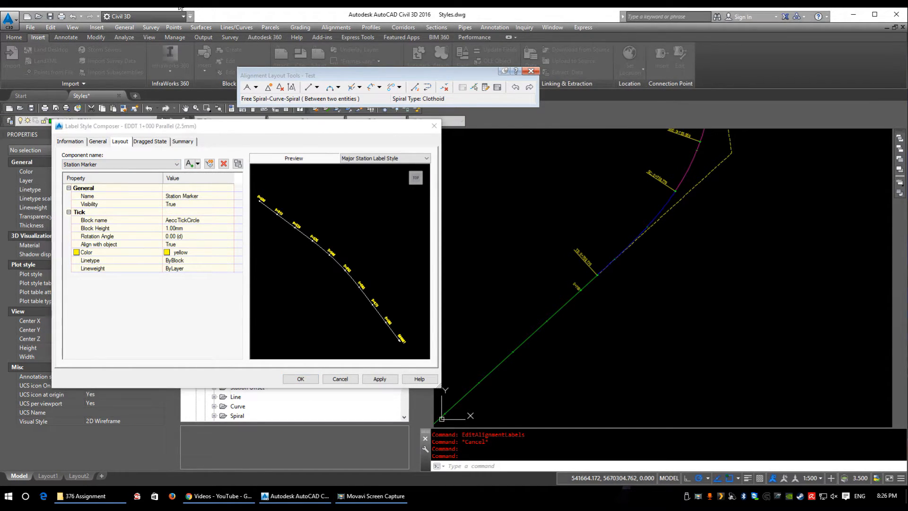
{"action": "left_click", "coordinate": [191, 220]}
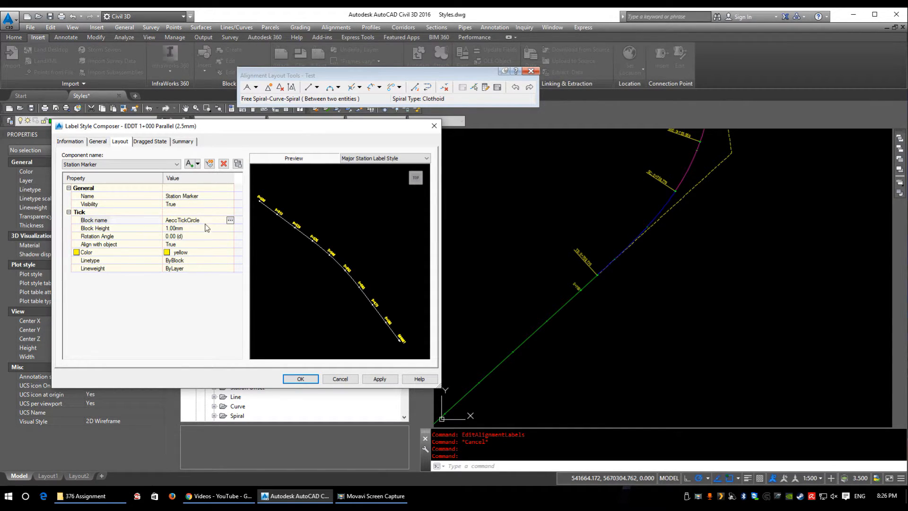
{"action": "left_click", "coordinate": [230, 221]}
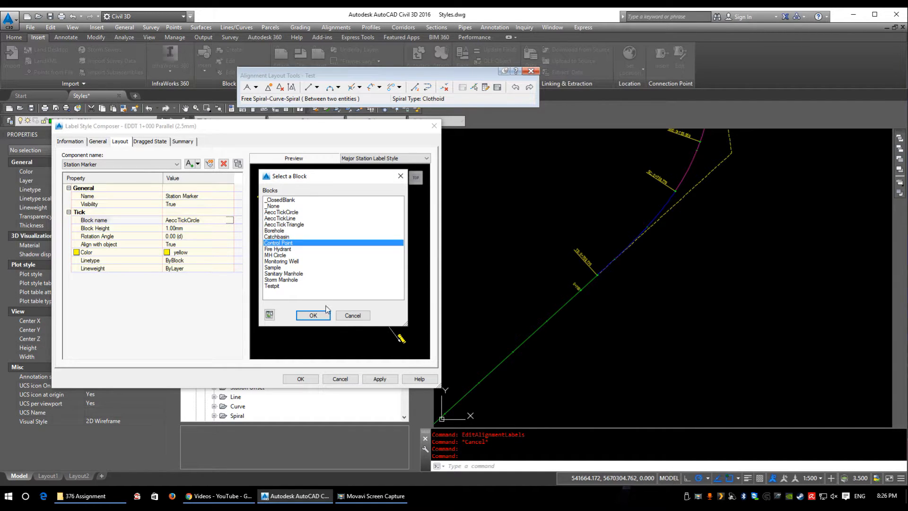
{"action": "left_click", "coordinate": [367, 316]}
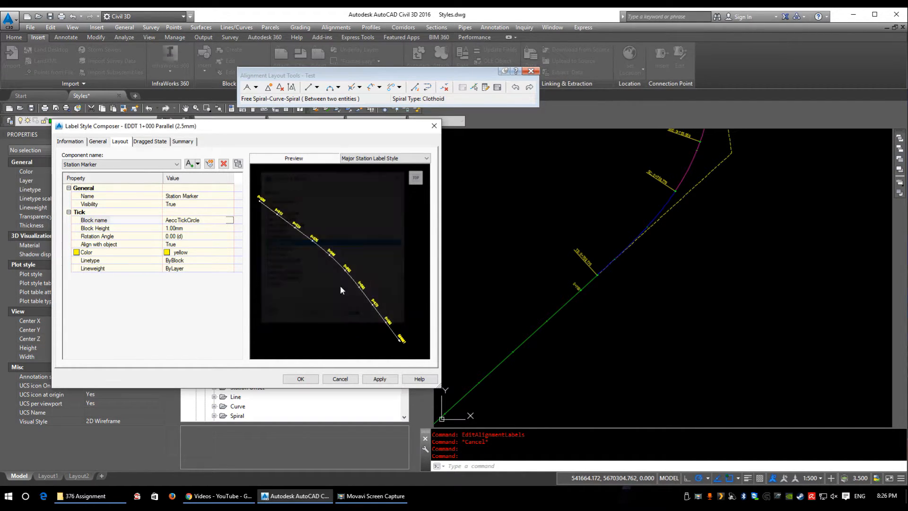
Step: Inspect the station label and its marker up close in the preview, recheck the general settings and close the style
{"action": "scroll", "coordinate": [328, 259], "scroll_direction": "up", "scroll_amount": 3}
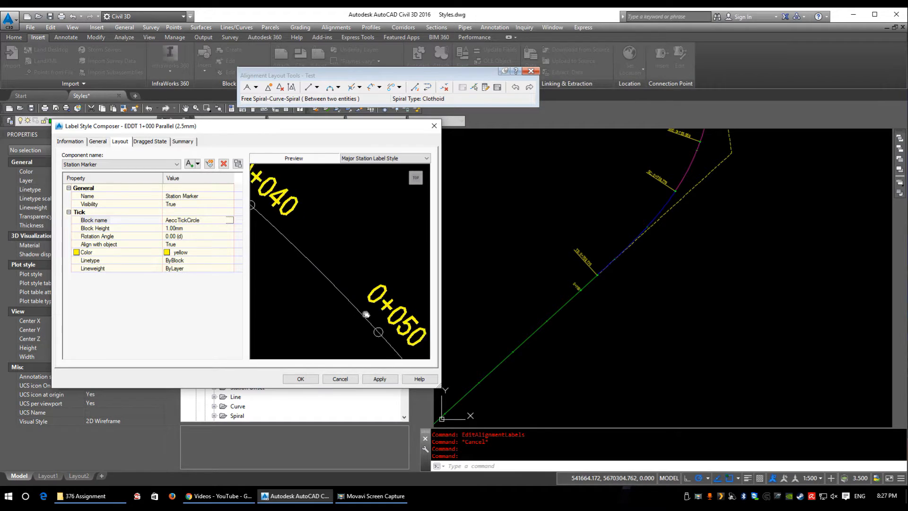
{"action": "left_click", "coordinate": [98, 142]}
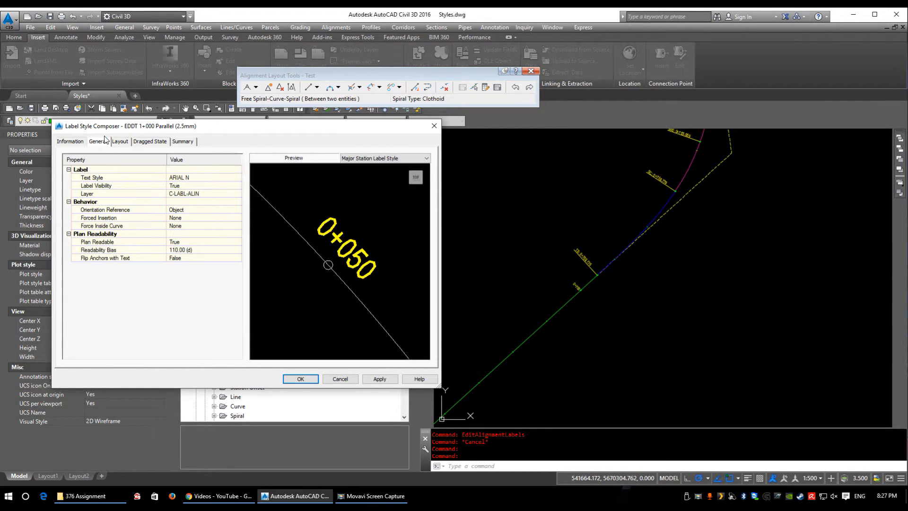
{"action": "left_click", "coordinate": [79, 141]}
{"action": "key", "text": "Return"}
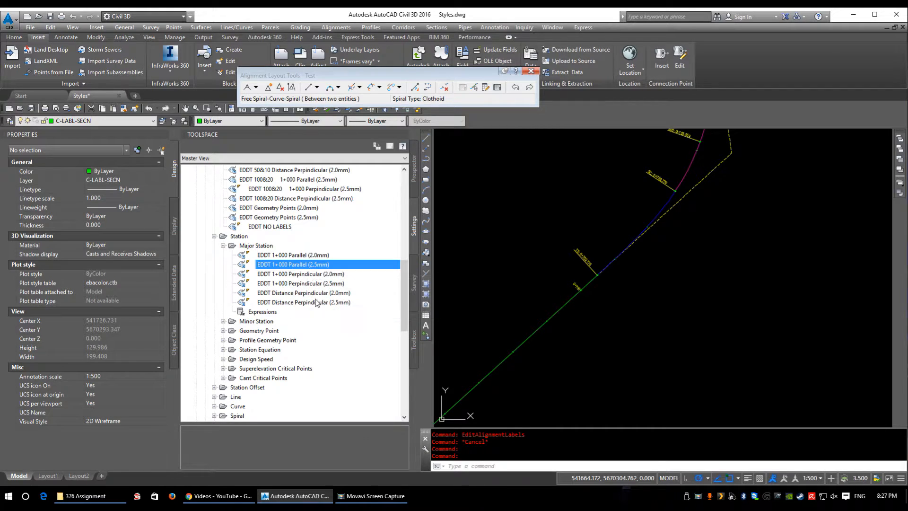
Step: Inspect the station labels and minor ticks along the alignment's tangent, and open the minor station label style EDDT TICK ONLY
{"action": "scroll", "coordinate": [574, 286], "scroll_direction": "up", "scroll_amount": 6}
{"action": "scroll", "coordinate": [718, 156], "scroll_direction": "down", "scroll_amount": 3}
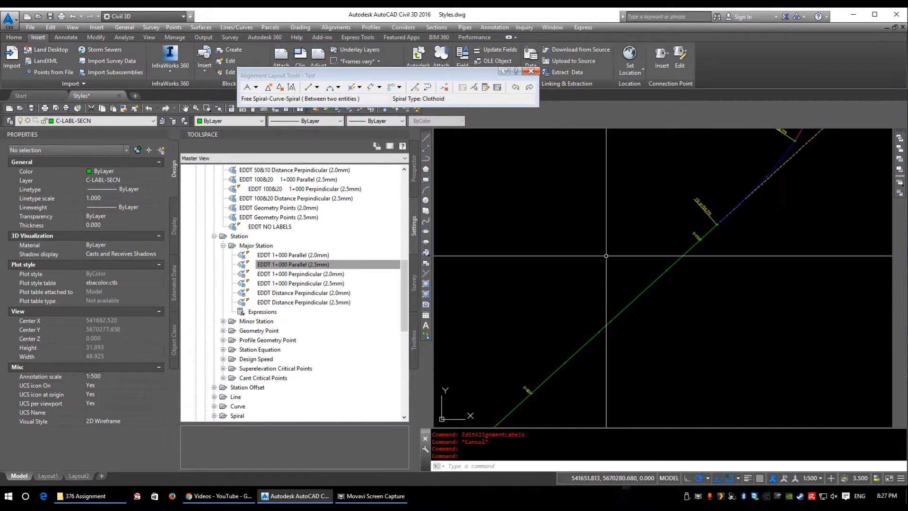
{"action": "scroll", "coordinate": [614, 300], "scroll_direction": "down", "scroll_amount": 1}
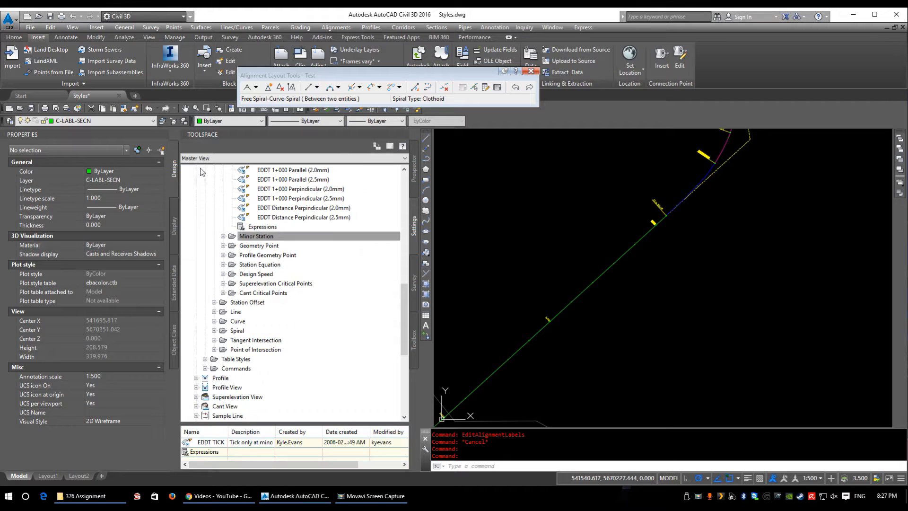
{"action": "double_click", "coordinate": [257, 237]}
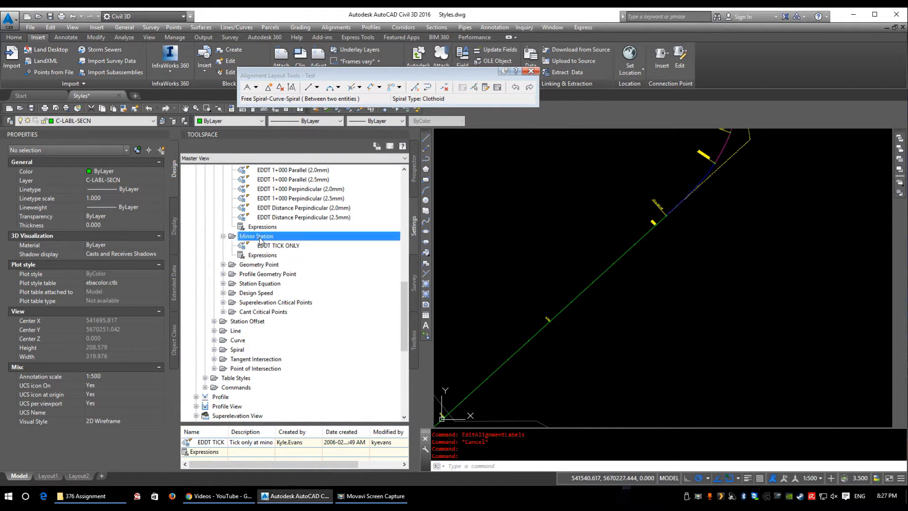
{"action": "scroll", "coordinate": [576, 309], "scroll_direction": "up", "scroll_amount": 8}
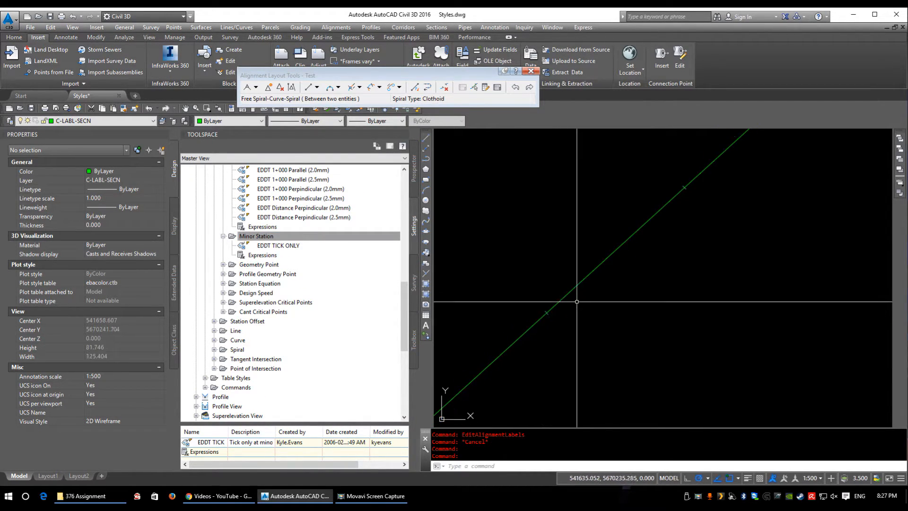
{"action": "right_click", "coordinate": [286, 247]}
{"action": "left_click", "coordinate": [306, 256]}
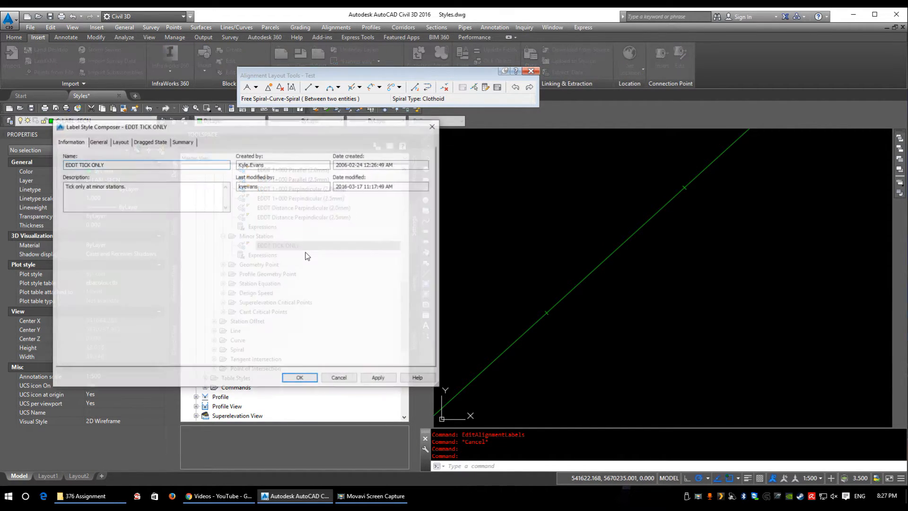
Step: Review the general settings, Tick component and addable component types of EDDT TICK ONLY, and cancel without changes
{"action": "left_click_drag", "start_coordinate": [141, 127], "coordinate": [336, 149]}
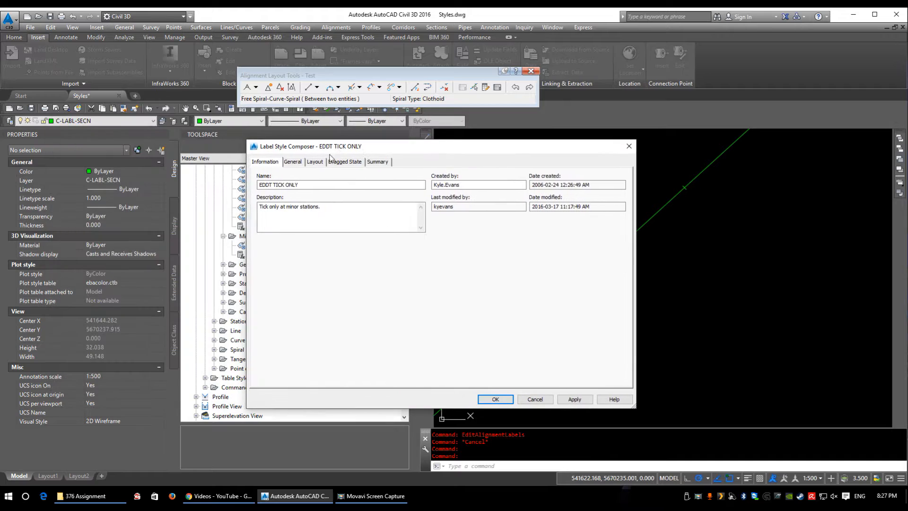
{"action": "left_click", "coordinate": [293, 163]}
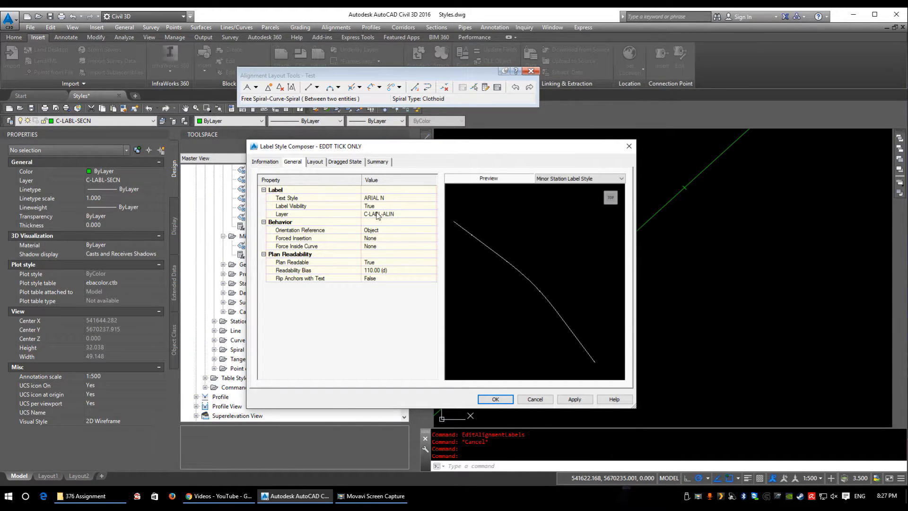
{"action": "left_click", "coordinate": [314, 163]}
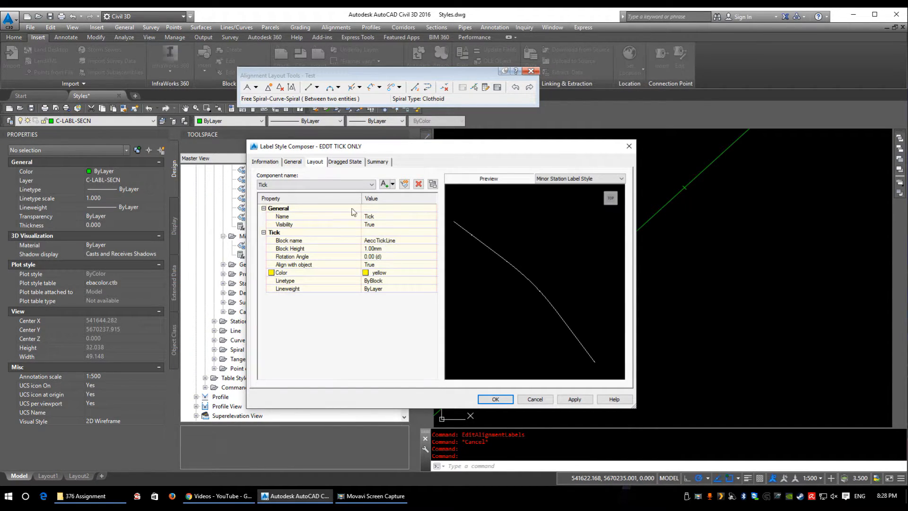
{"action": "left_click", "coordinate": [392, 184]}
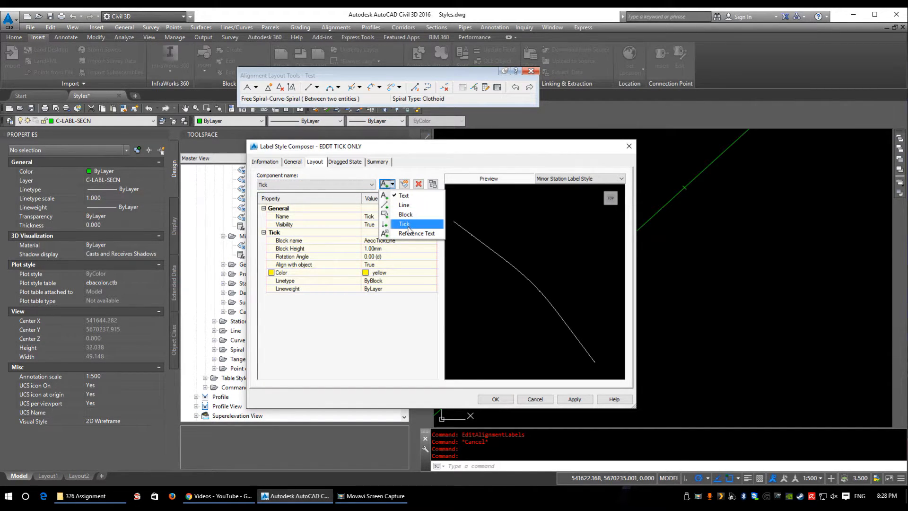
{"action": "left_click", "coordinate": [379, 261]}
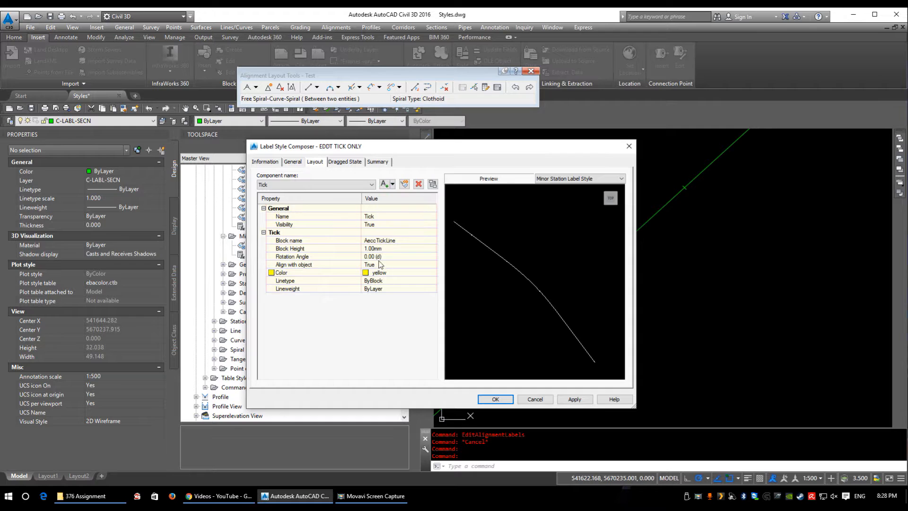
{"action": "left_click", "coordinate": [324, 242]}
{"action": "left_click", "coordinate": [392, 241]}
{"action": "left_click", "coordinate": [535, 399]}
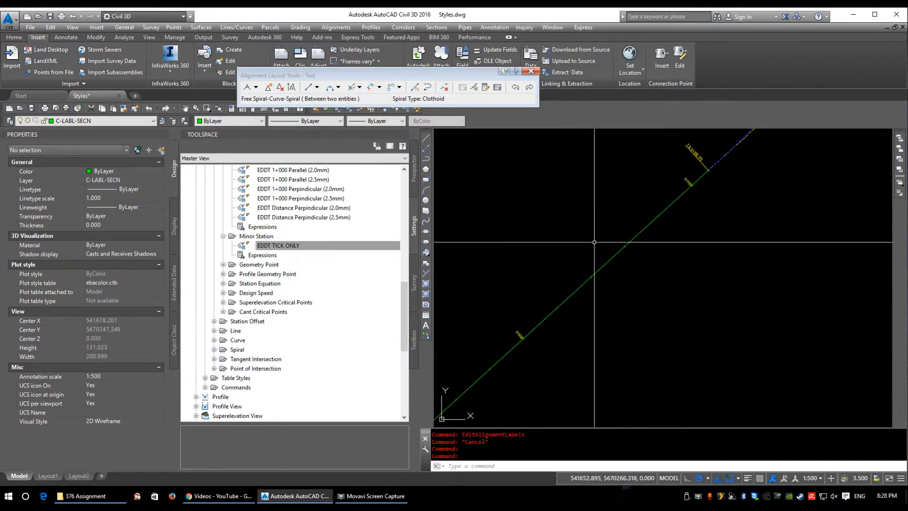
Step: Select the Geometry Point label style category and examine the geometry point labels along the spiral curve
{"action": "left_click", "coordinate": [372, 249]}
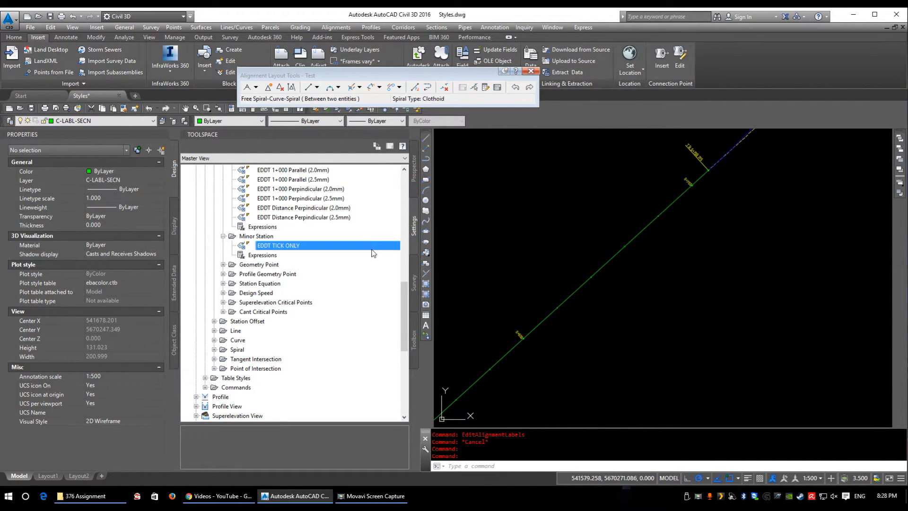
{"action": "left_click", "coordinate": [258, 264]}
{"action": "scroll", "coordinate": [283, 283], "scroll_direction": "down", "scroll_amount": 1}
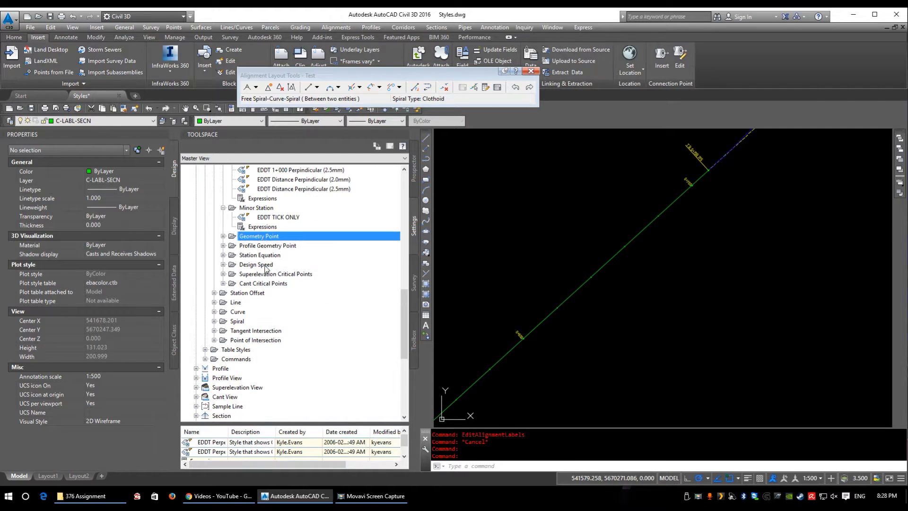
{"action": "middle_click_drag", "start_coordinate": [702, 199], "coordinate": [601, 393]}
{"action": "middle_click_drag", "start_coordinate": [702, 284], "coordinate": [676, 318]}
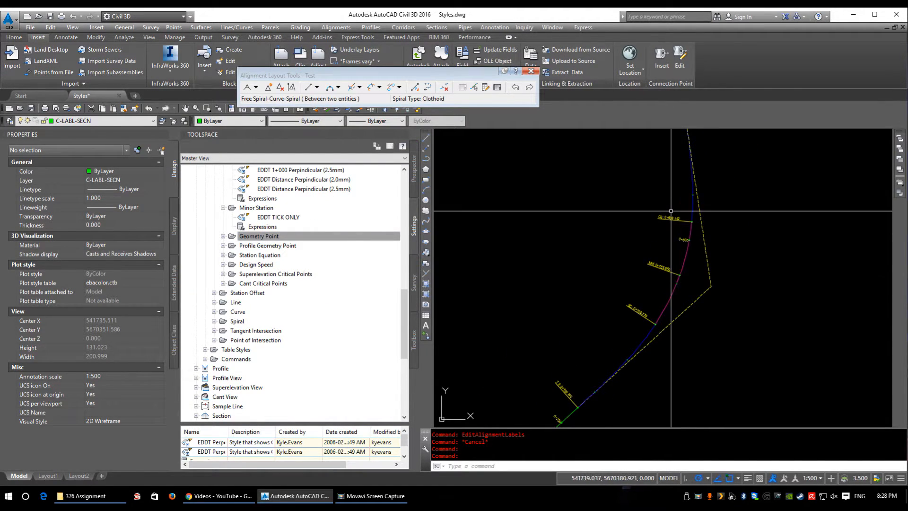
Step: Expand the Geometry Point label styles and open the style EDDT Perpendicular with Tick and Line (2.0mm) for editing
{"action": "scroll", "coordinate": [668, 211], "scroll_direction": "up", "scroll_amount": 2}
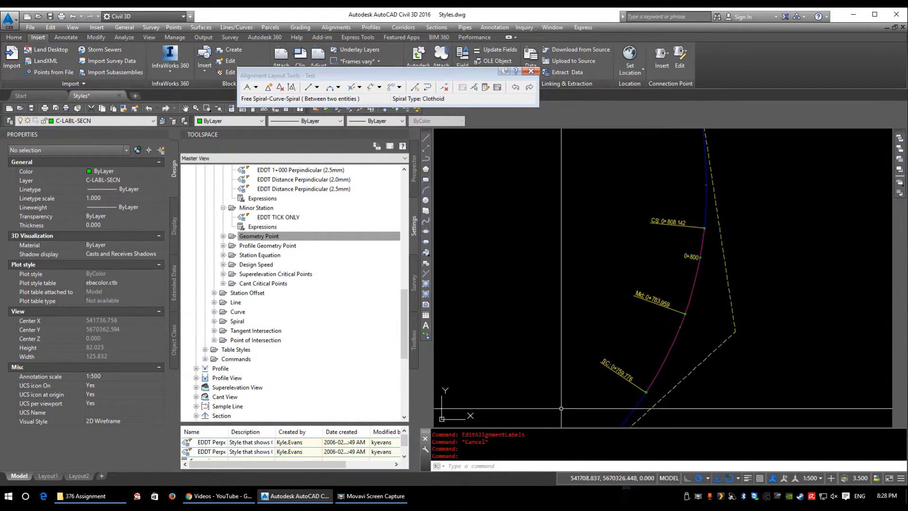
{"action": "middle_click_drag", "start_coordinate": [542, 391], "coordinate": [585, 322]}
{"action": "double_click", "coordinate": [284, 238]}
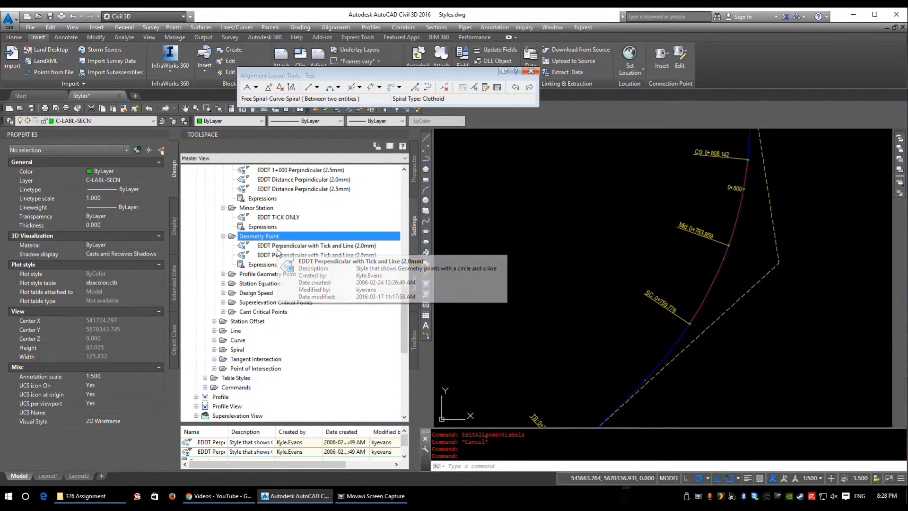
{"action": "double_click", "coordinate": [278, 247]}
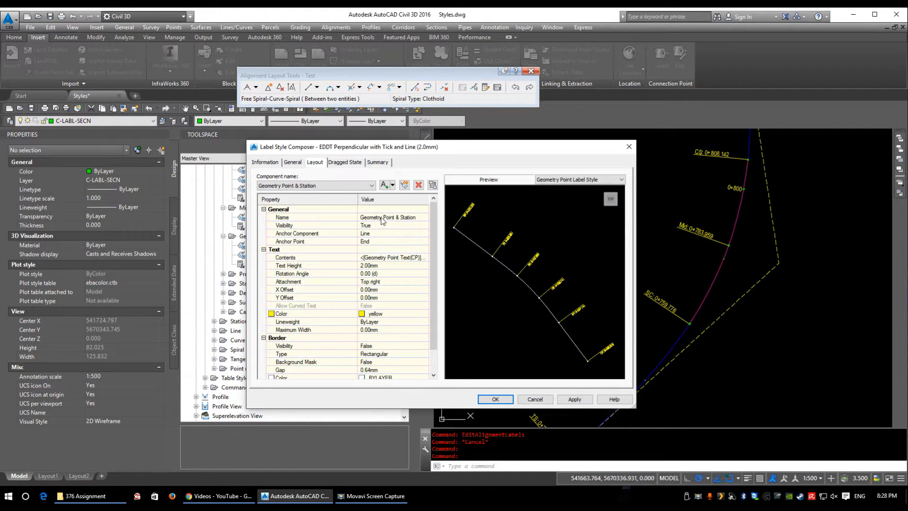
Step: Review the contents of the Geometry Point & Station text, including the Station Value modifiers and the available properties
{"action": "left_click", "coordinate": [315, 187]}
{"action": "left_click", "coordinate": [324, 189]}
{"action": "left_click", "coordinate": [396, 257]}
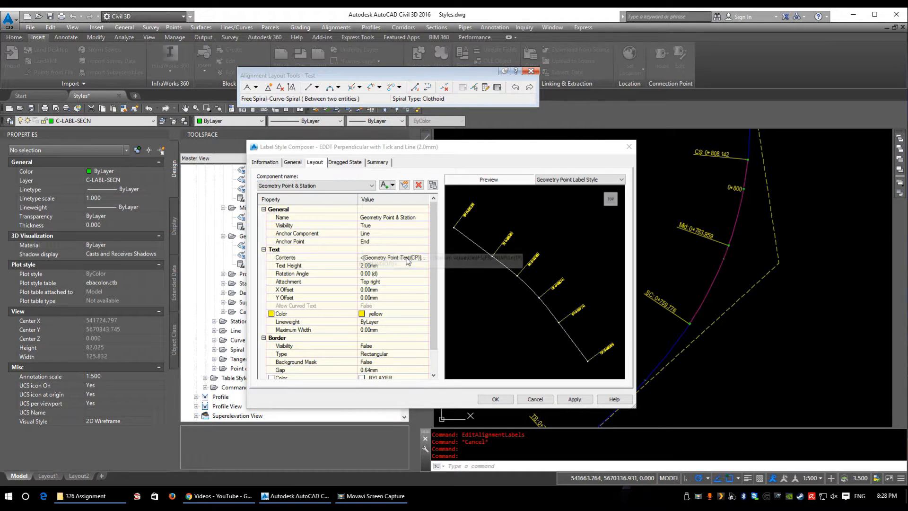
{"action": "left_click", "coordinate": [425, 257]}
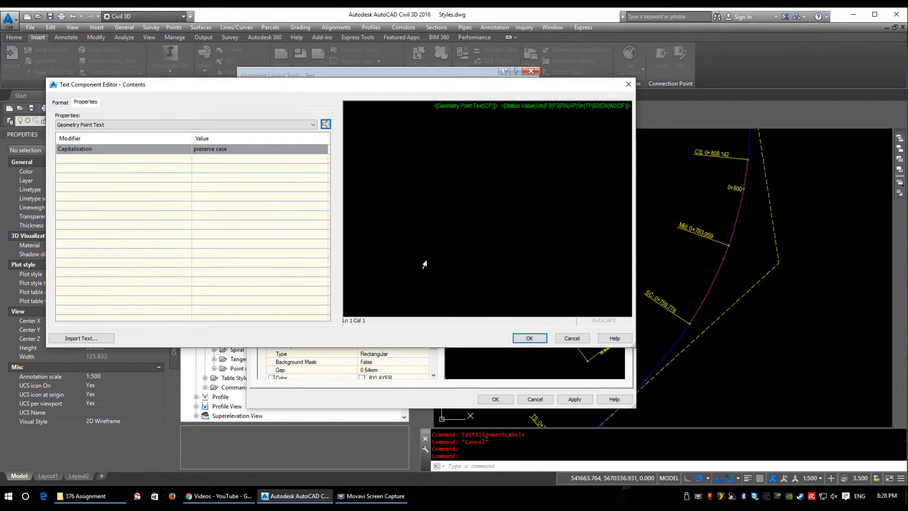
{"action": "left_click", "coordinate": [473, 106]}
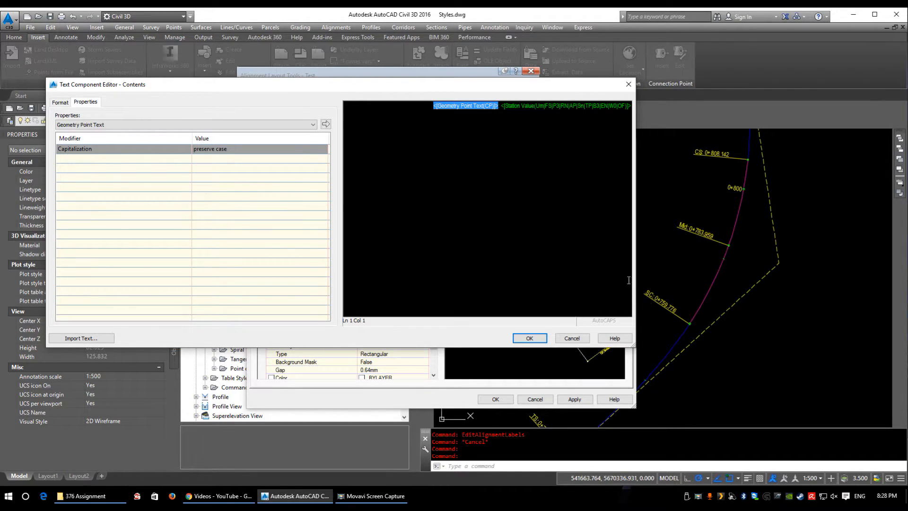
{"action": "left_click", "coordinate": [516, 107]}
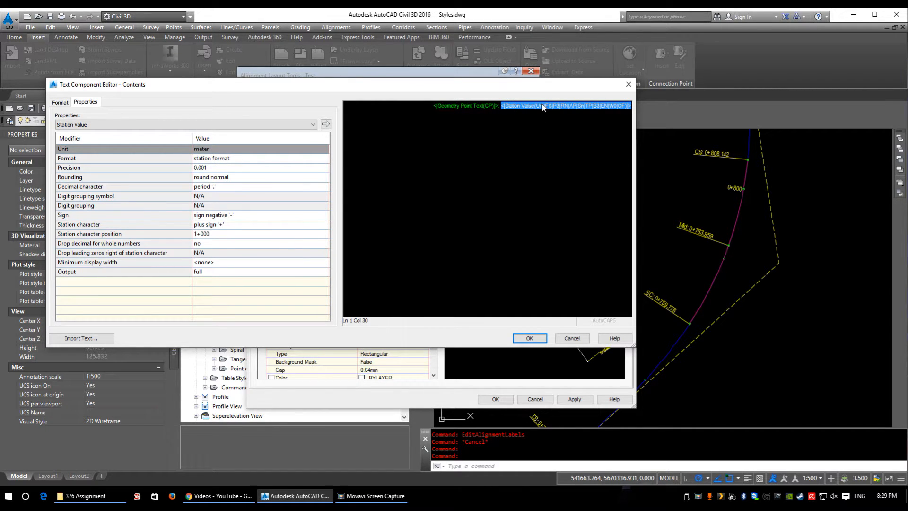
{"action": "left_click", "coordinate": [228, 124]}
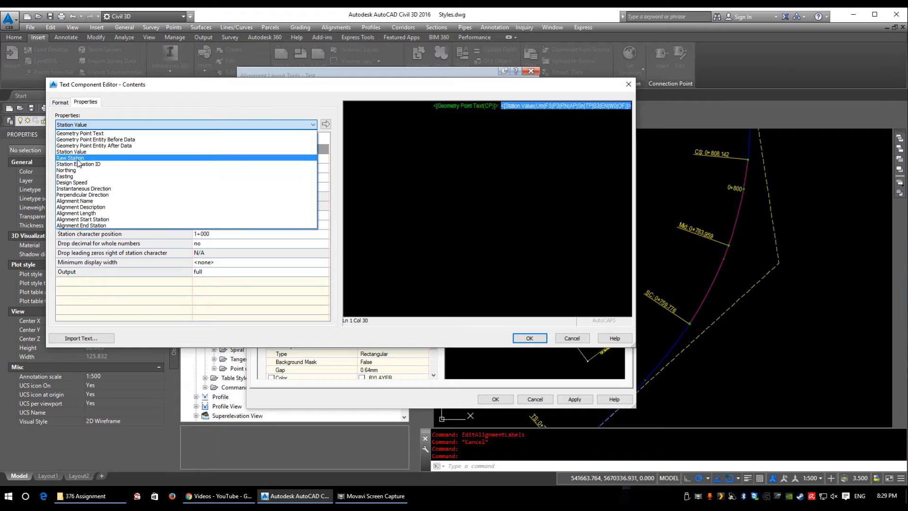
{"action": "left_click", "coordinate": [416, 137]}
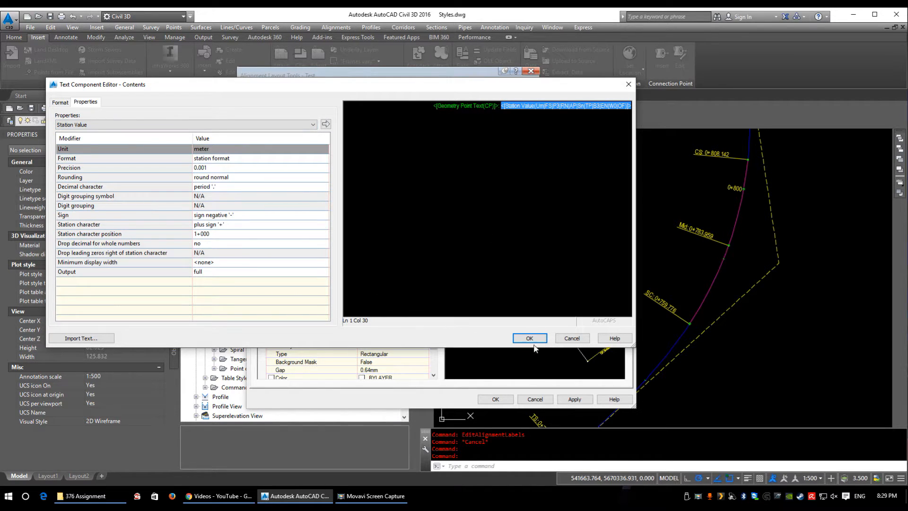
{"action": "left_click", "coordinate": [529, 339]}
Step: Set the fixed length of the label style's Line component to 40 mm
{"action": "left_click_drag", "start_coordinate": [320, 150], "coordinate": [359, 164]}
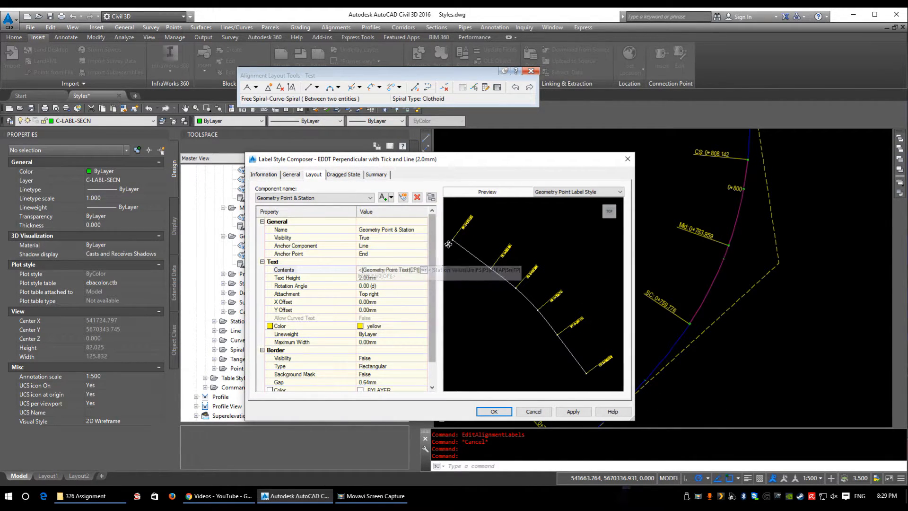
{"action": "left_click", "coordinate": [354, 199]}
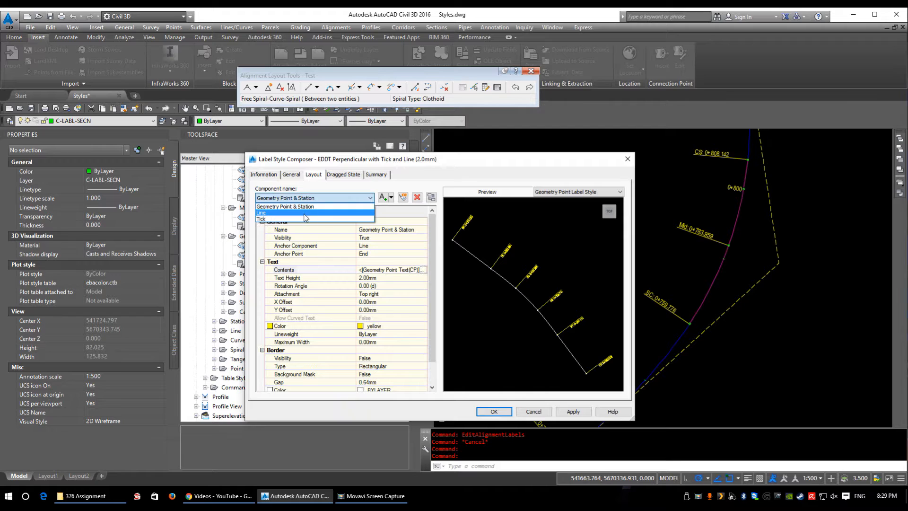
{"action": "left_click", "coordinate": [265, 211]}
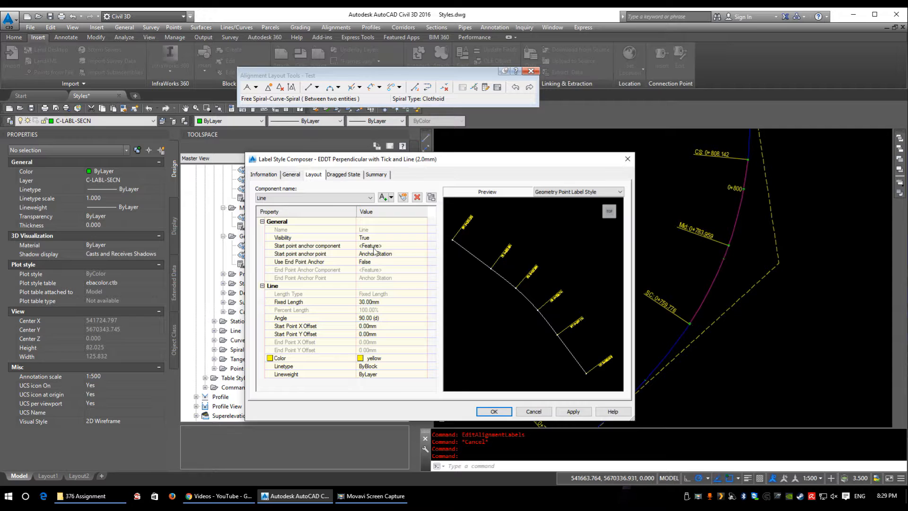
{"action": "left_click", "coordinate": [379, 302]}
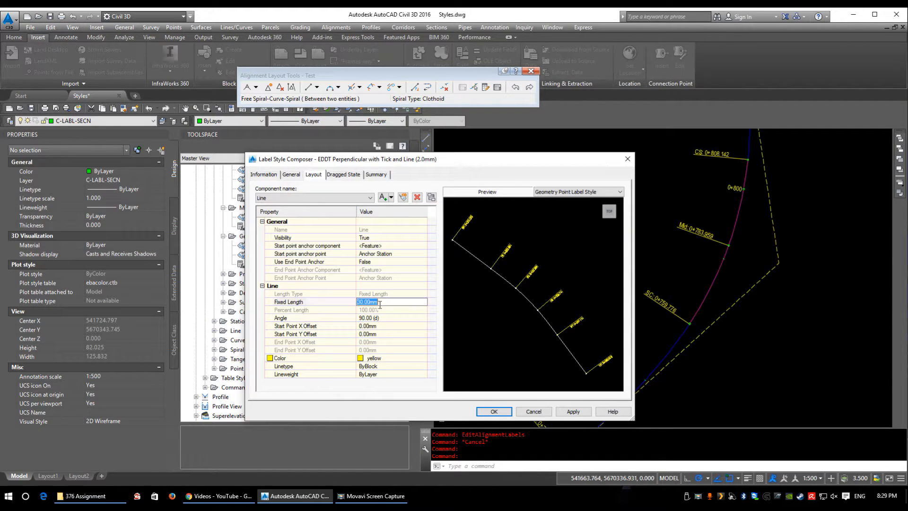
{"action": "type", "text": "40"}
{"action": "key", "text": "Return"}
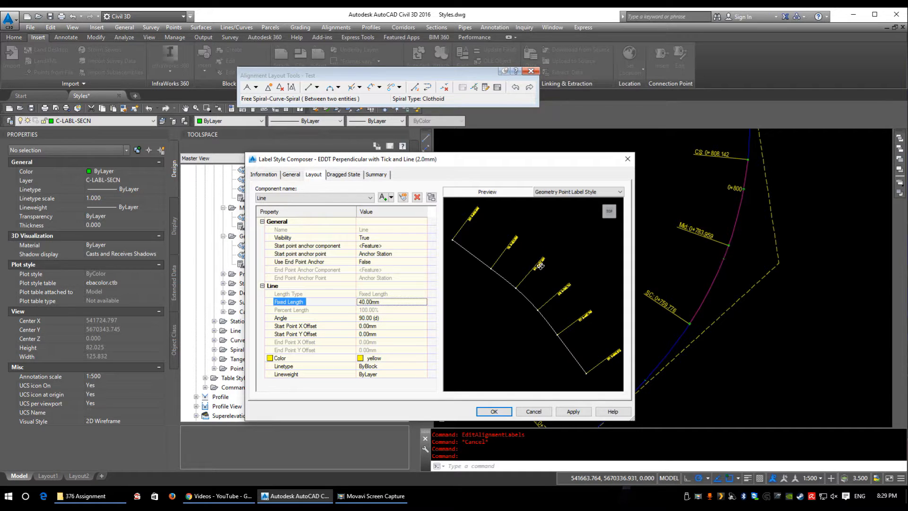
Step: Try the Top left attachment for the Geometry Point & Station text, and restore it to Top right
{"action": "left_click", "coordinate": [334, 197]}
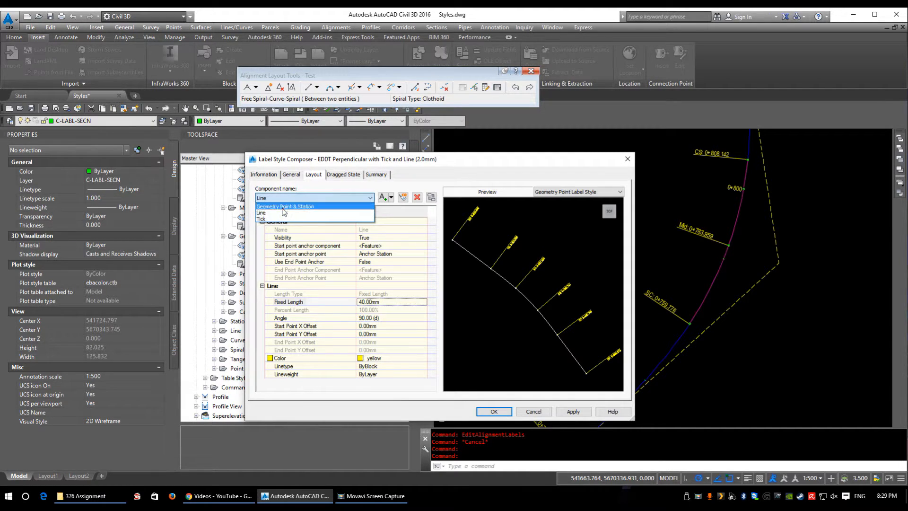
{"action": "left_click", "coordinate": [283, 212]}
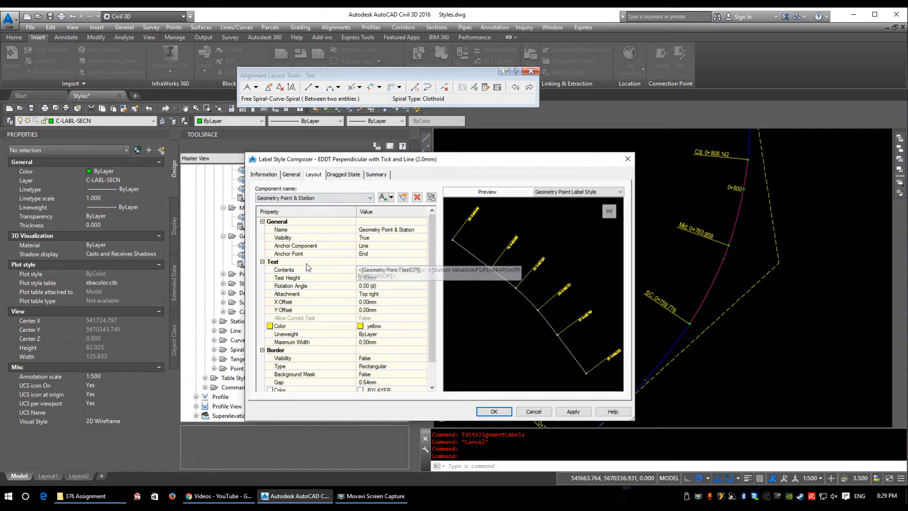
{"action": "left_click", "coordinate": [385, 293]}
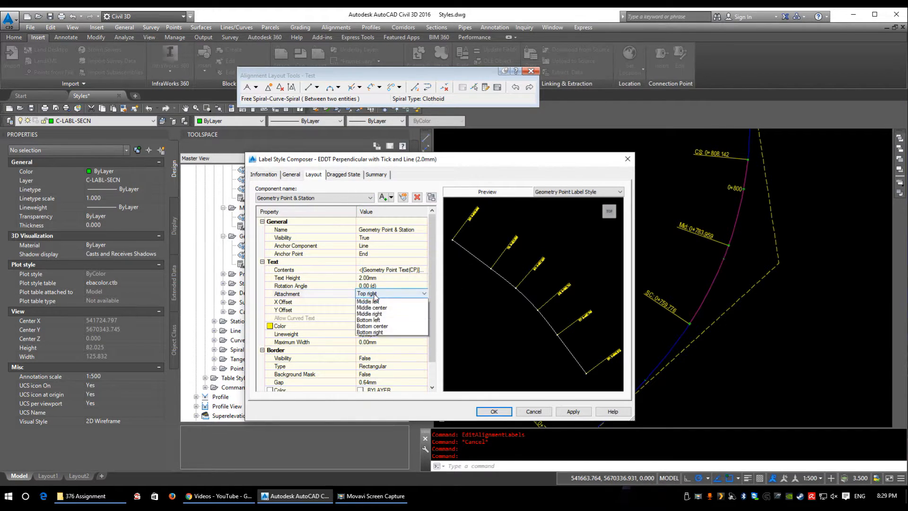
{"action": "left_click", "coordinate": [379, 302]}
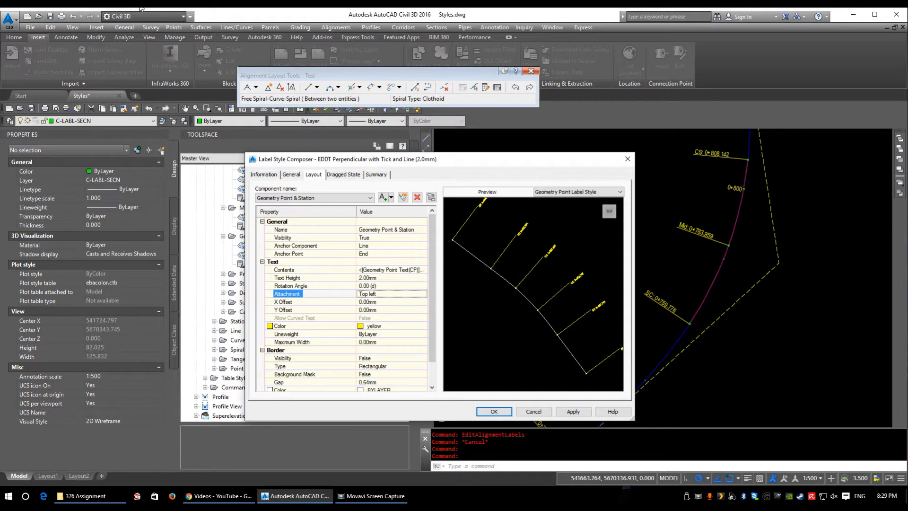
{"action": "left_click", "coordinate": [182, 6]}
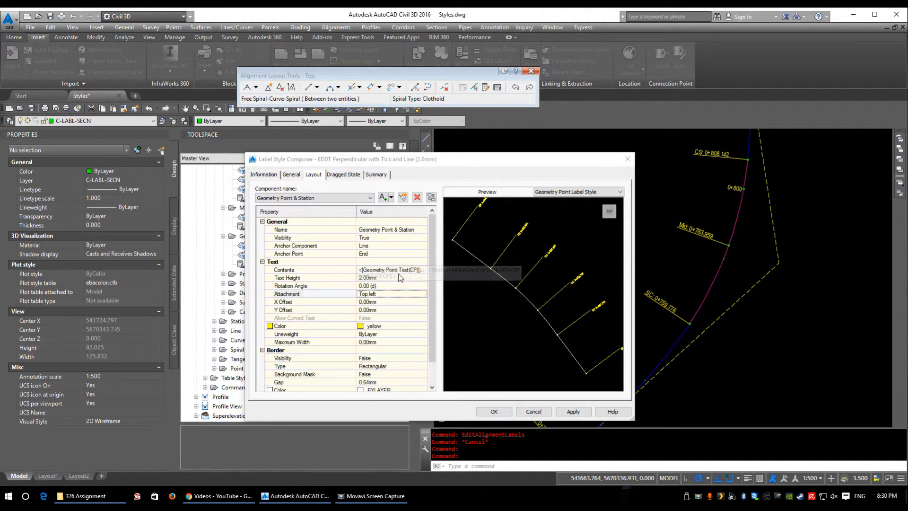
{"action": "left_click", "coordinate": [378, 269]}
{"action": "left_click", "coordinate": [385, 294]}
{"action": "left_click", "coordinate": [385, 294]}
{"action": "left_click", "coordinate": [381, 315]}
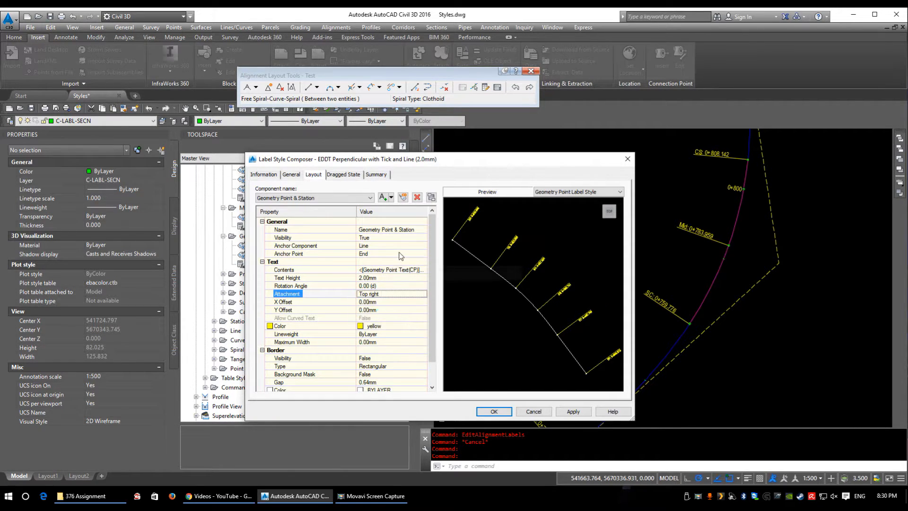
Step: Try anchoring the Geometry Point & Station text at the Middle of the line, and return the anchor point to End
{"action": "left_click", "coordinate": [377, 249]}
{"action": "left_click", "coordinate": [371, 254]}
{"action": "left_click", "coordinate": [371, 253]}
{"action": "left_click", "coordinate": [373, 268]}
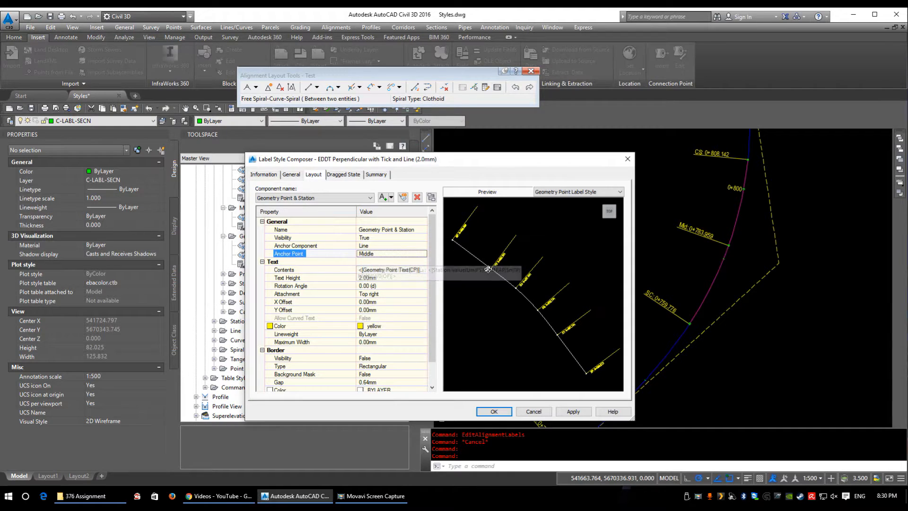
{"action": "left_click", "coordinate": [372, 254]}
{"action": "left_click", "coordinate": [372, 253]}
{"action": "left_click", "coordinate": [373, 277]}
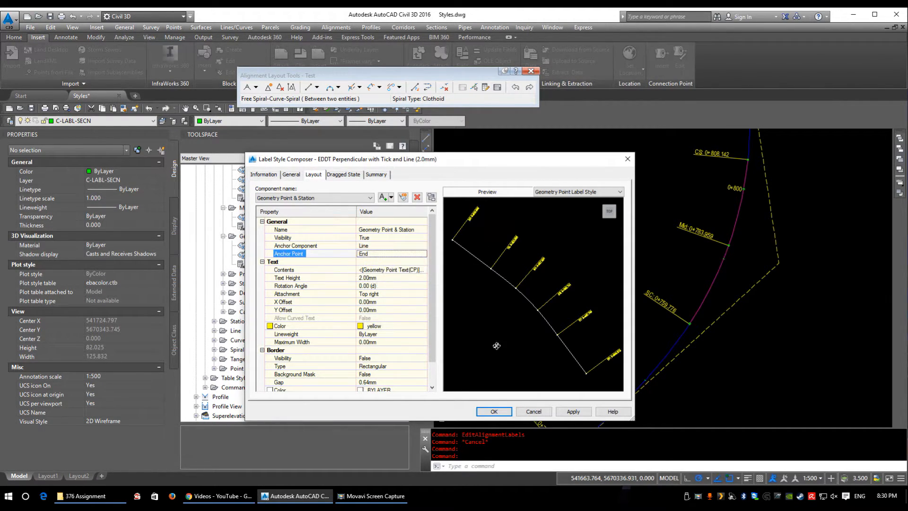
Step: Examine the Tick component's settings and its circle up close in the preview, and try adding and removing a text component
{"action": "left_click", "coordinate": [309, 199]}
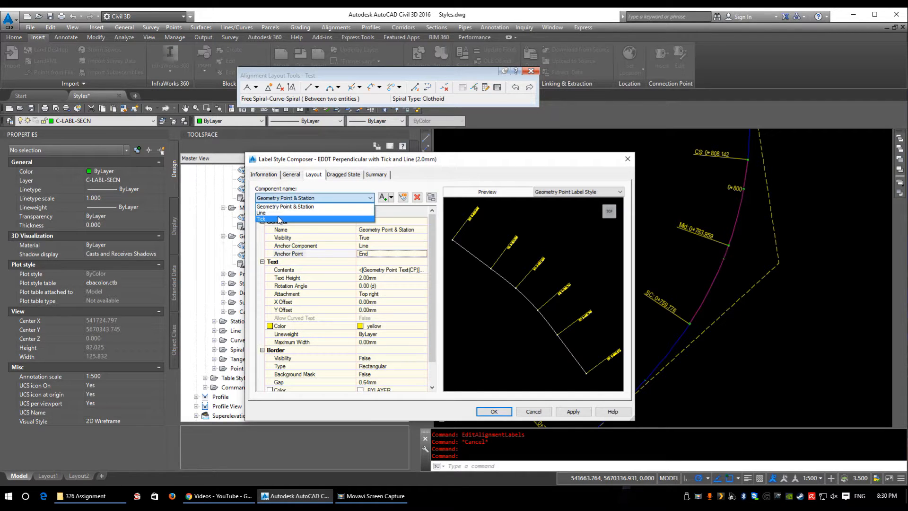
{"action": "left_click", "coordinate": [279, 219]}
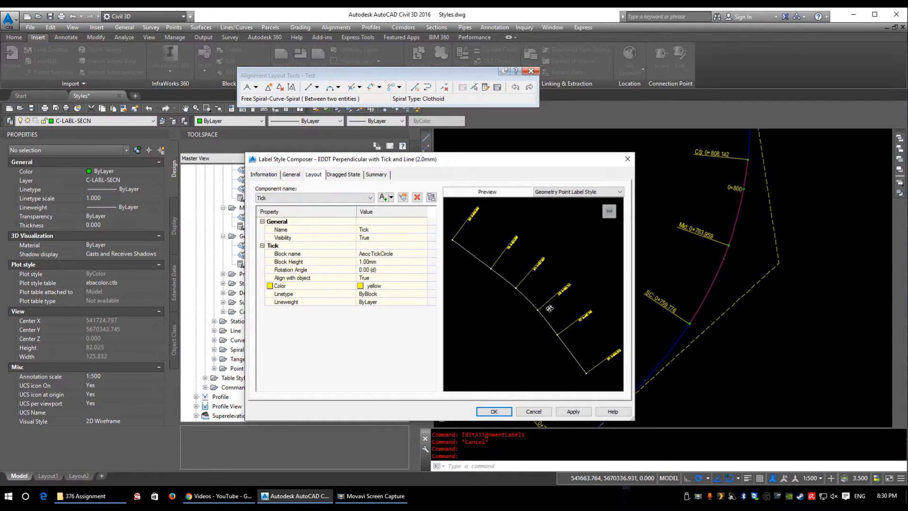
{"action": "scroll", "coordinate": [542, 312], "scroll_direction": "up", "scroll_amount": 6}
{"action": "middle_click_drag", "start_coordinate": [478, 269], "coordinate": [591, 307]}
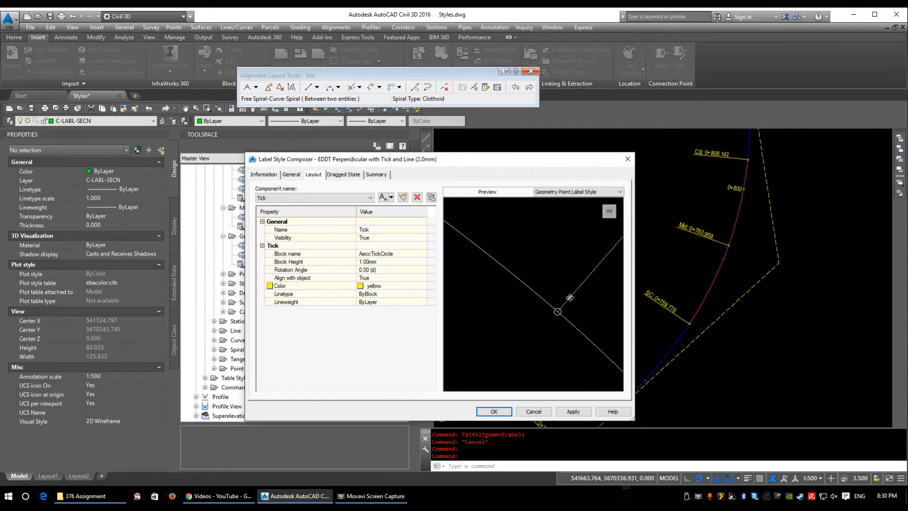
{"action": "scroll", "coordinate": [563, 311], "scroll_direction": "up", "scroll_amount": 3}
{"action": "middle_click_drag", "start_coordinate": [603, 340], "coordinate": [499, 314]}
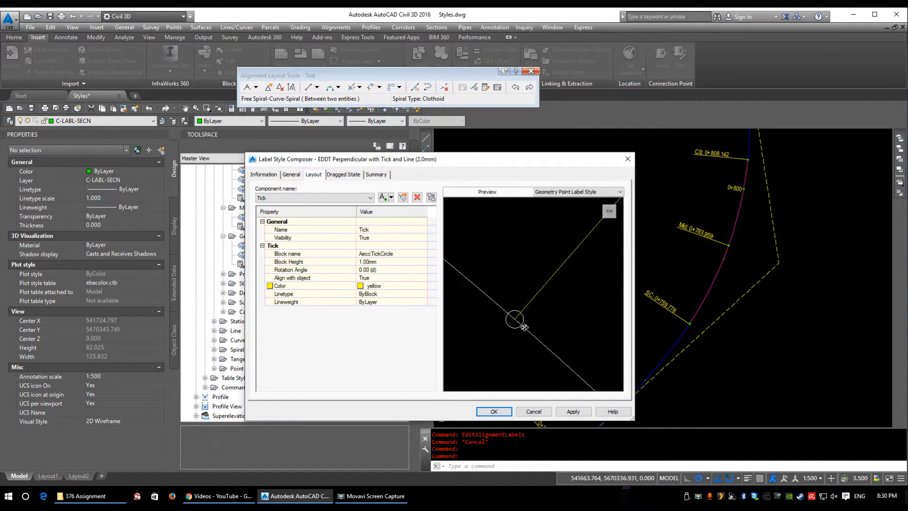
{"action": "scroll", "coordinate": [514, 314], "scroll_direction": "down", "scroll_amount": 2}
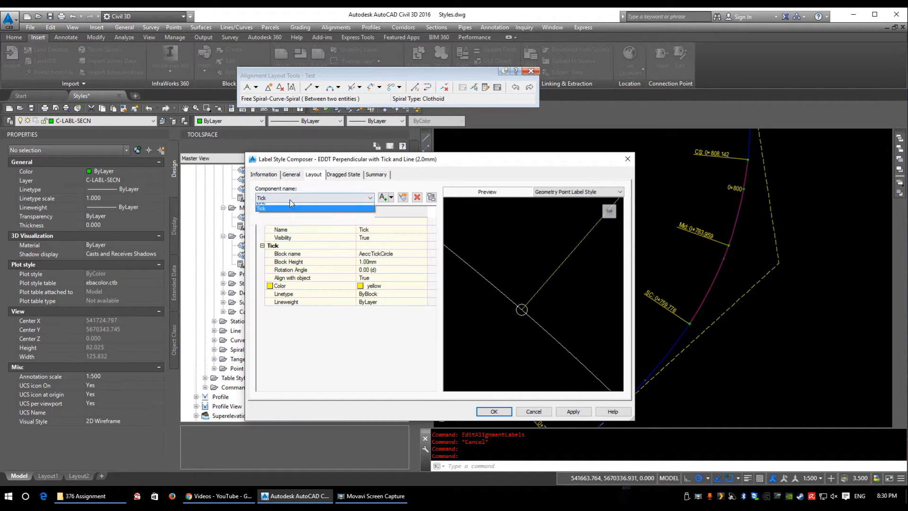
{"action": "left_click", "coordinate": [385, 197]}
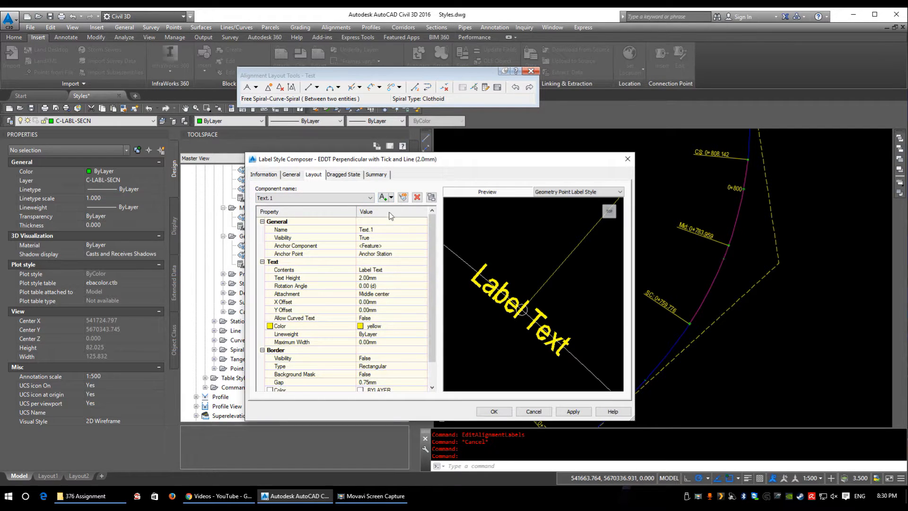
{"action": "left_click", "coordinate": [416, 197]}
Step: Rename the Tick component to Circle and save the geometry point label style
{"action": "left_click", "coordinate": [353, 199]}
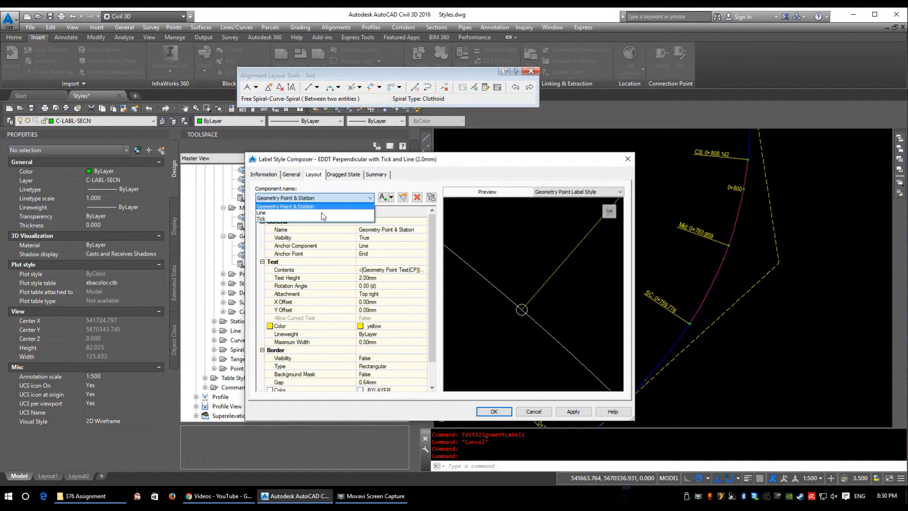
{"action": "left_click", "coordinate": [331, 212]}
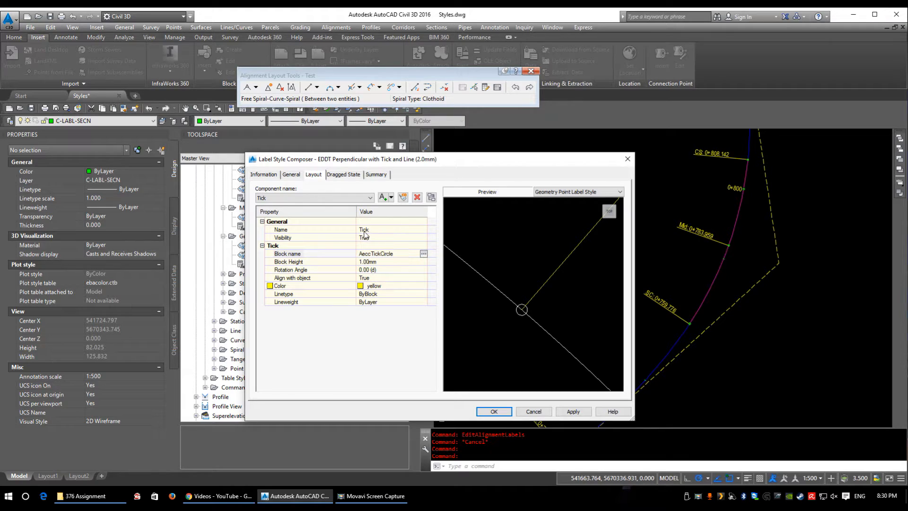
{"action": "left_click", "coordinate": [386, 229]}
{"action": "type", "text": "Circle"}
{"action": "key", "text": "Return"}
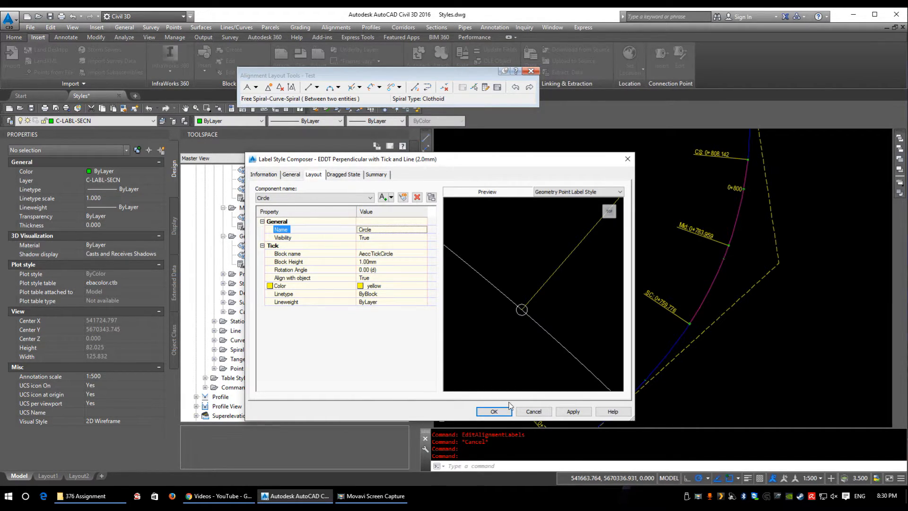
{"action": "left_click", "coordinate": [497, 411]}
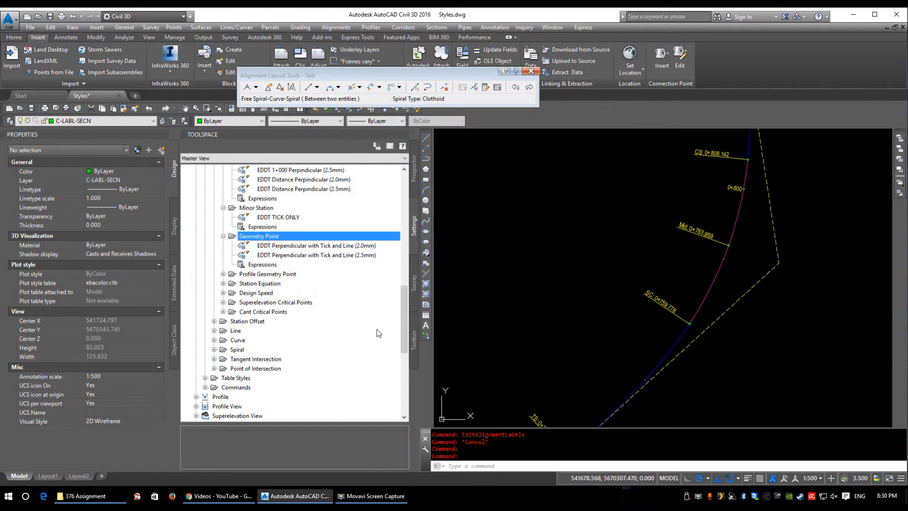
Step: Open the EDDT Code and Station (2.0mm) profile geometry point label style and review its Line and Geometry Point & Station components
{"action": "double_click", "coordinate": [261, 276]}
{"action": "scroll", "coordinate": [285, 289], "scroll_direction": "down", "scroll_amount": 2}
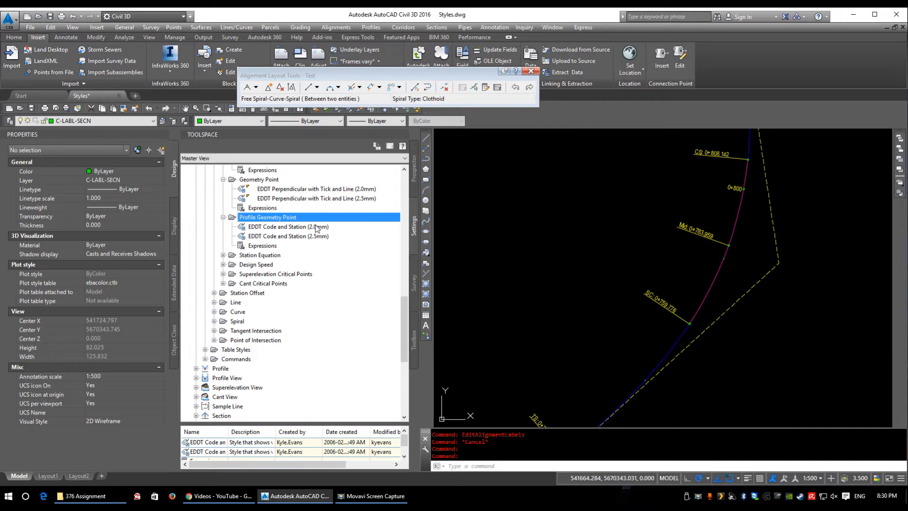
{"action": "left_click", "coordinate": [294, 227]}
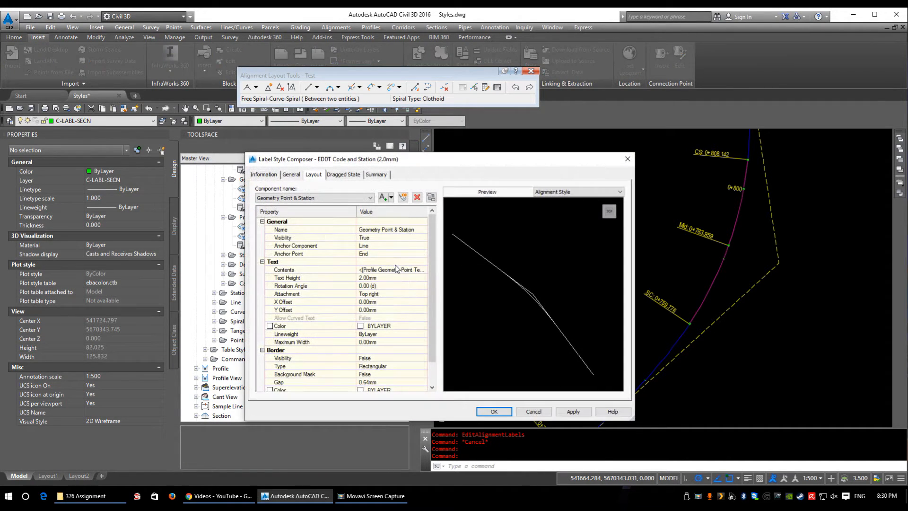
{"action": "left_click", "coordinate": [321, 199]}
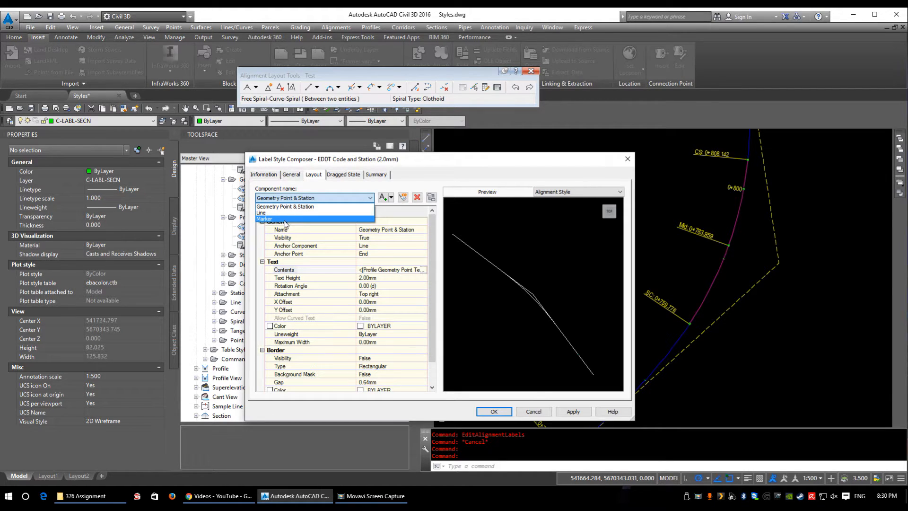
{"action": "left_click", "coordinate": [267, 213]}
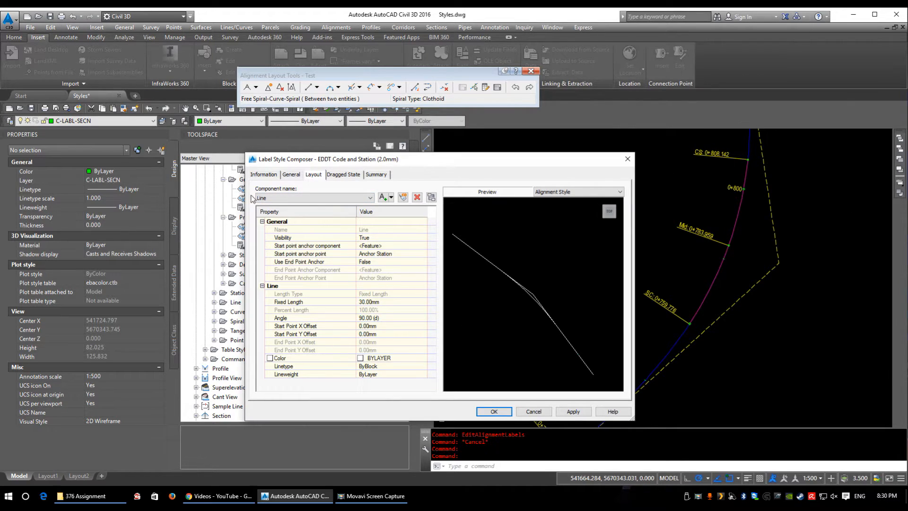
{"action": "left_click", "coordinate": [279, 198]}
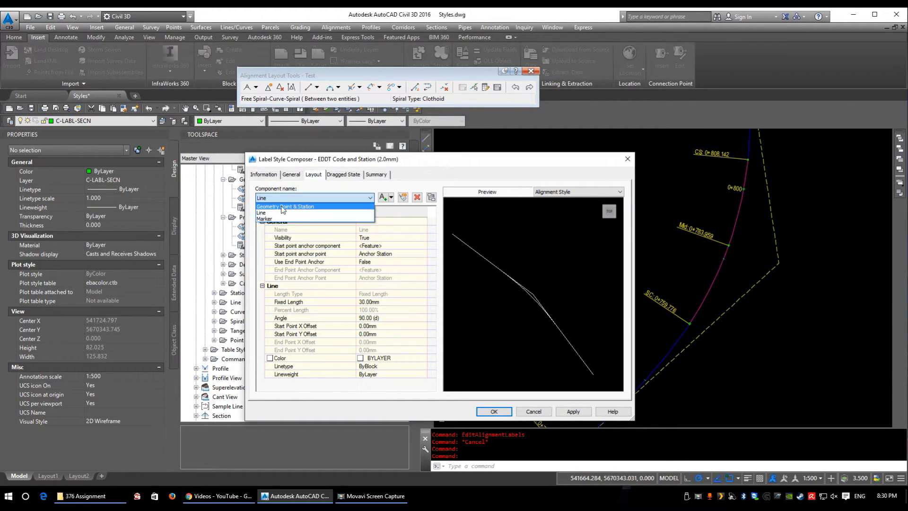
{"action": "left_click", "coordinate": [284, 213]}
Step: Examine the profile geometry point and station value fields in the Geometry Point & Station text contents, and close the style
{"action": "left_click", "coordinate": [408, 271]}
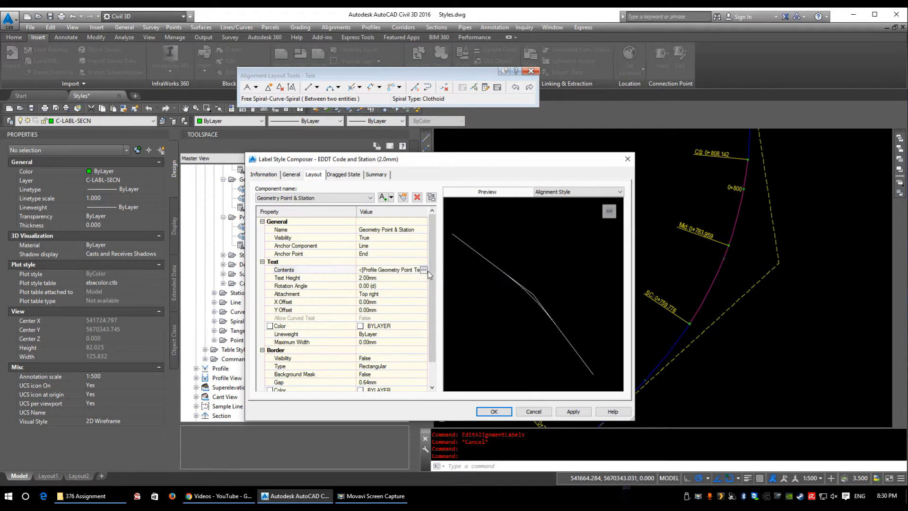
{"action": "left_click", "coordinate": [428, 270]}
{"action": "left_click", "coordinate": [463, 106]}
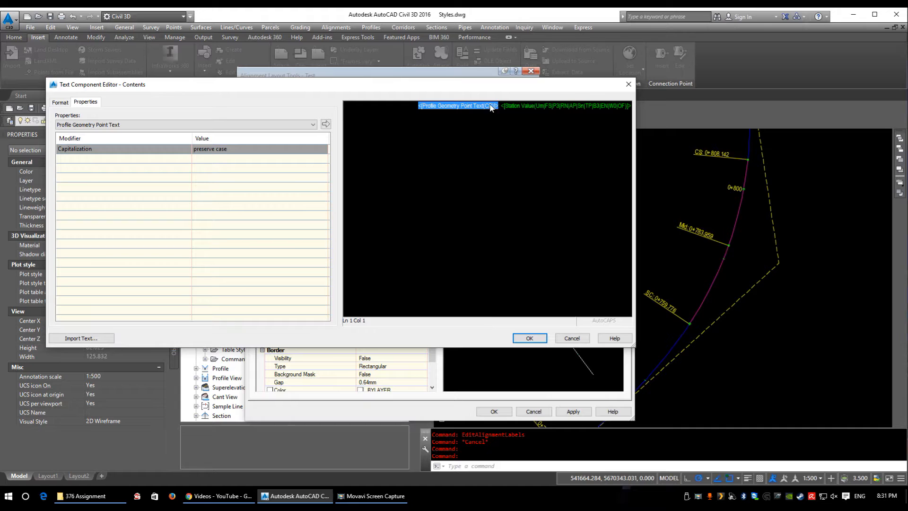
{"action": "left_click", "coordinate": [532, 106]}
{"action": "left_click", "coordinate": [480, 106]}
{"action": "left_click", "coordinate": [530, 338]}
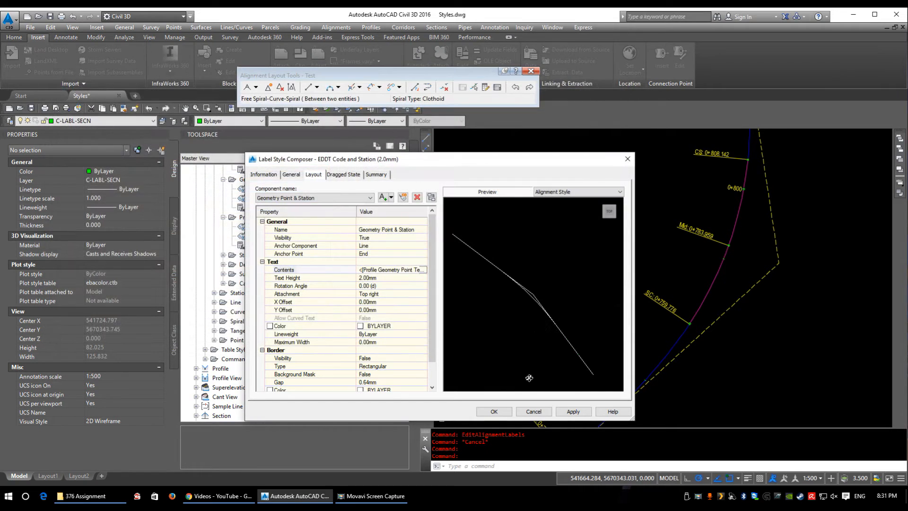
{"action": "left_click", "coordinate": [494, 410]}
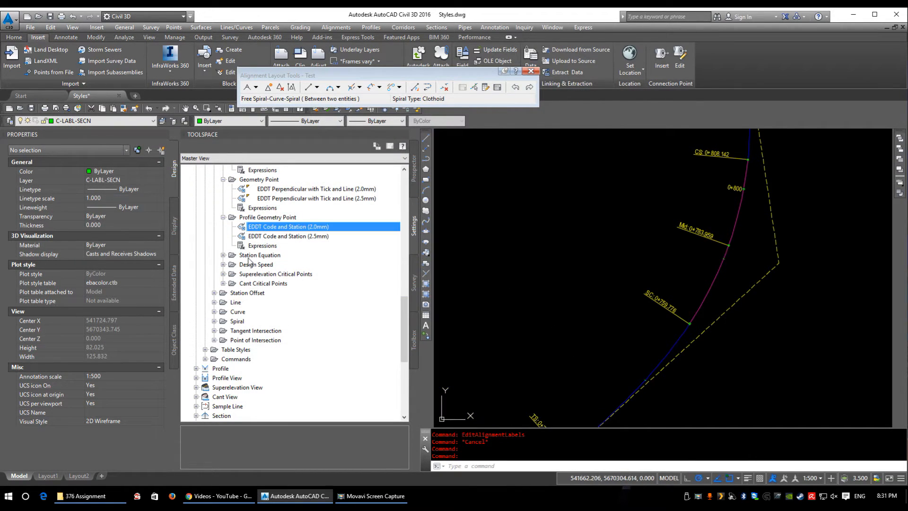
Step: Open the EDDT Station over Speed (2.5mm) design speed label style and examine the Station component's text contents
{"action": "double_click", "coordinate": [254, 264]}
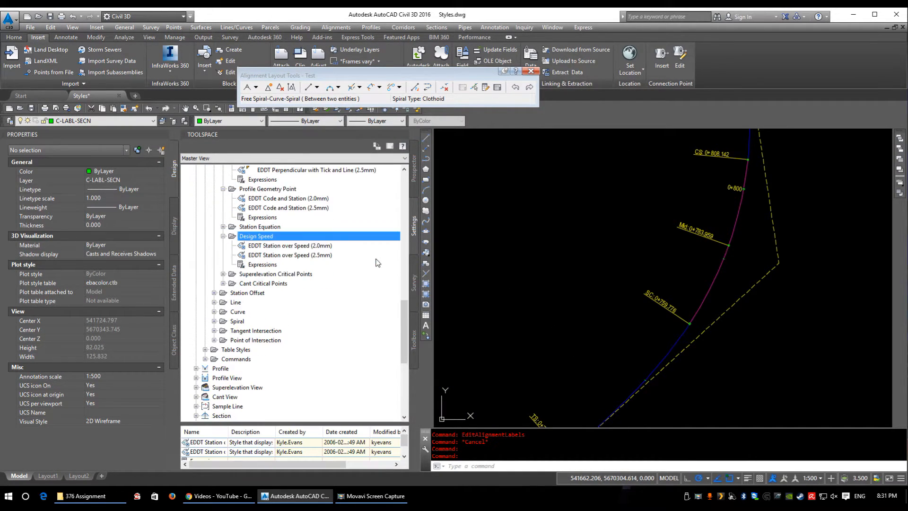
{"action": "double_click", "coordinate": [257, 227]}
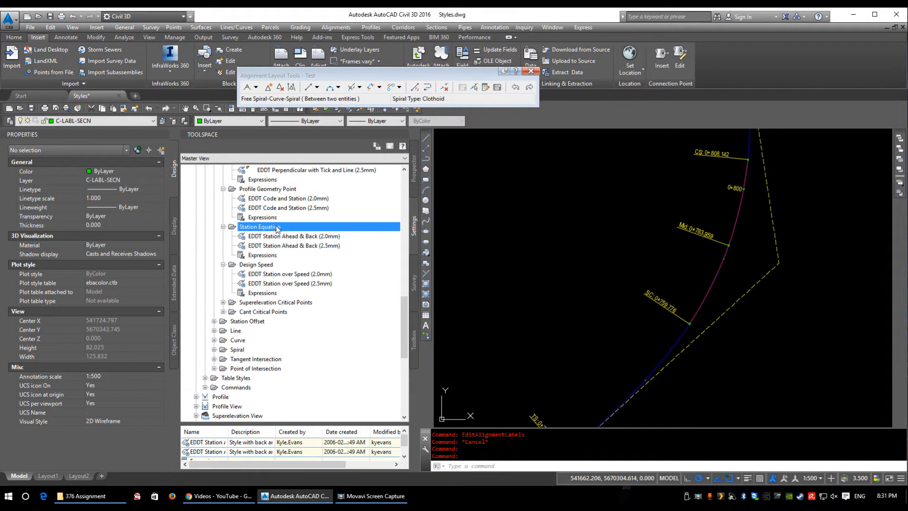
{"action": "double_click", "coordinate": [277, 227]}
{"action": "double_click", "coordinate": [301, 255]}
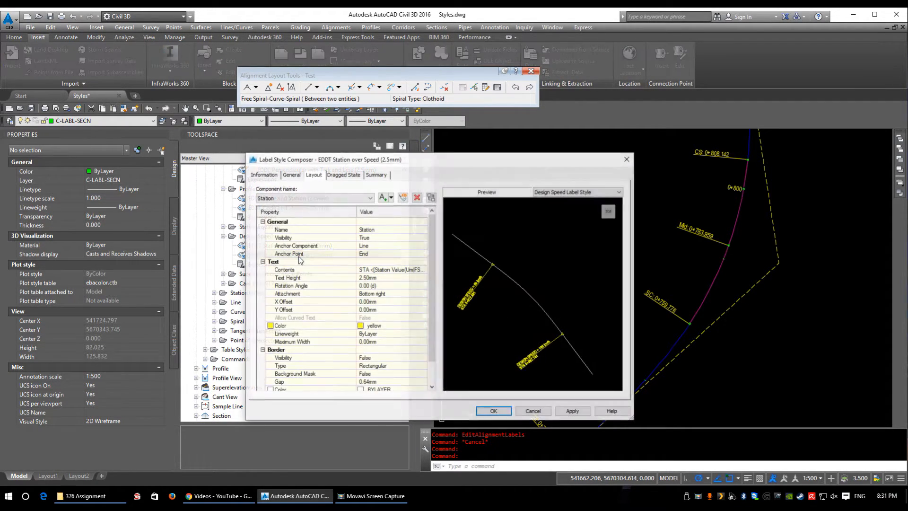
{"action": "left_click", "coordinate": [425, 270]}
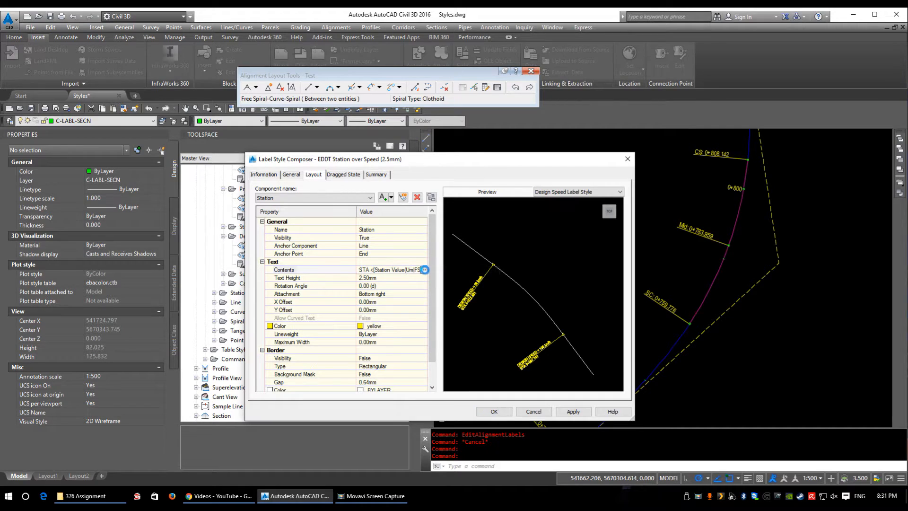
{"action": "left_click", "coordinate": [425, 269]}
{"action": "left_click_drag", "start_coordinate": [355, 107], "coordinate": [489, 107]}
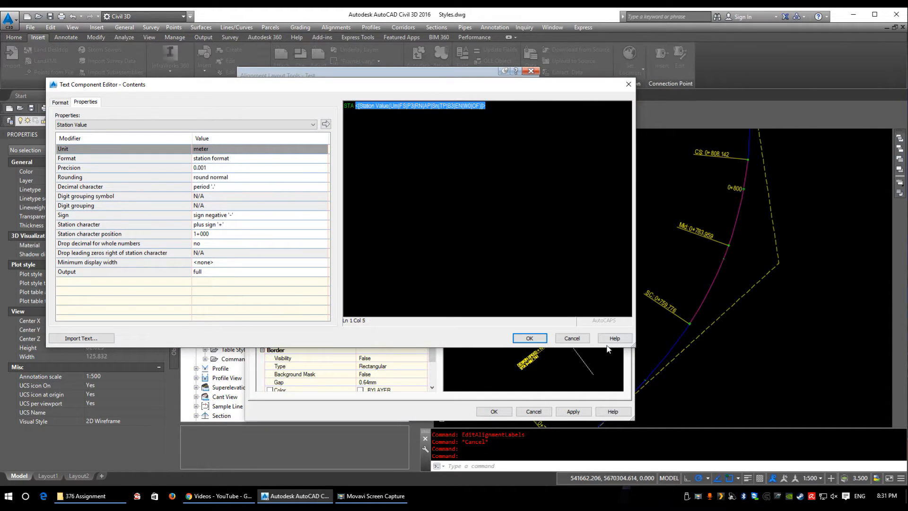
{"action": "left_click", "coordinate": [572, 339]}
Step: Switch to the Design Speed component and examine both design speed labels up close in the preview
{"action": "left_click", "coordinate": [286, 197]}
{"action": "left_click", "coordinate": [278, 217]}
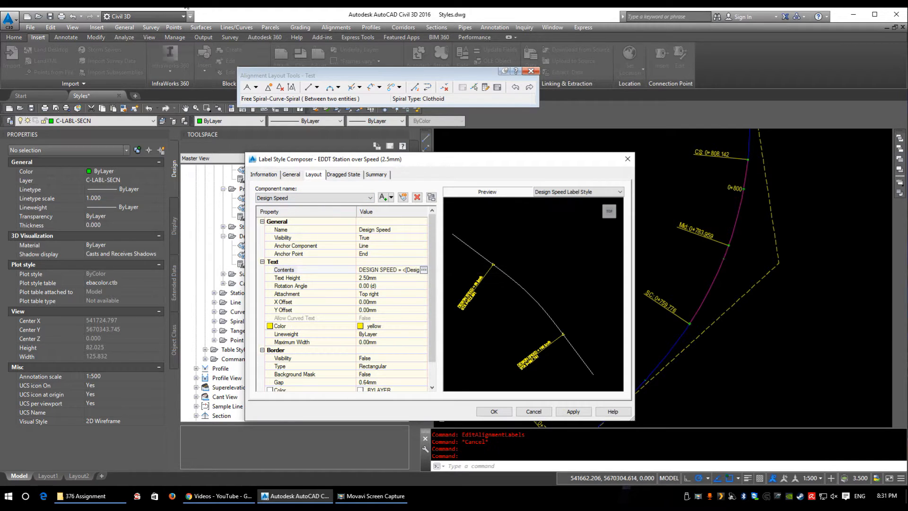
{"action": "scroll", "coordinate": [467, 242], "scroll_direction": "up", "scroll_amount": 3}
{"action": "scroll", "coordinate": [572, 270], "scroll_direction": "up", "scroll_amount": 2}
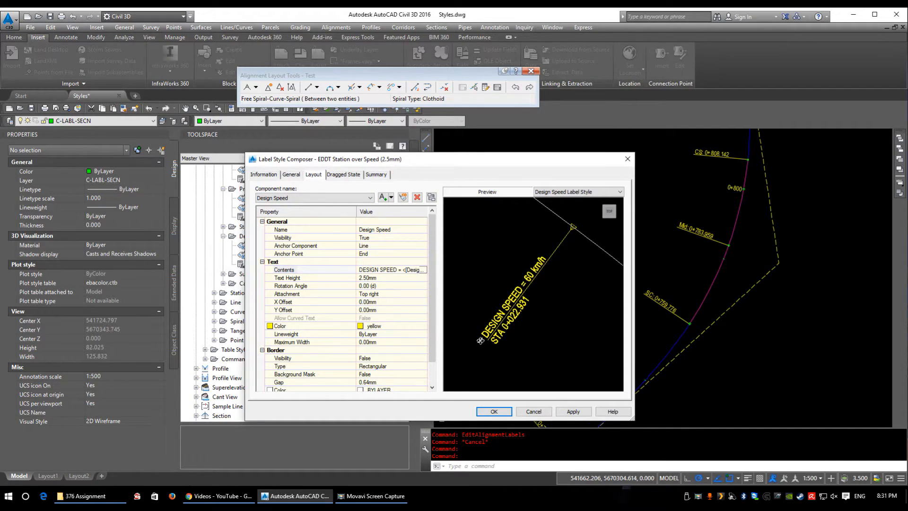
{"action": "middle_click_drag", "start_coordinate": [593, 278], "coordinate": [584, 294]}
{"action": "scroll", "coordinate": [584, 294], "scroll_direction": "down", "scroll_amount": 2}
{"action": "middle_click_drag", "start_coordinate": [614, 342], "coordinate": [558, 294]}
{"action": "middle_click_drag", "start_coordinate": [584, 374], "coordinate": [546, 350]}
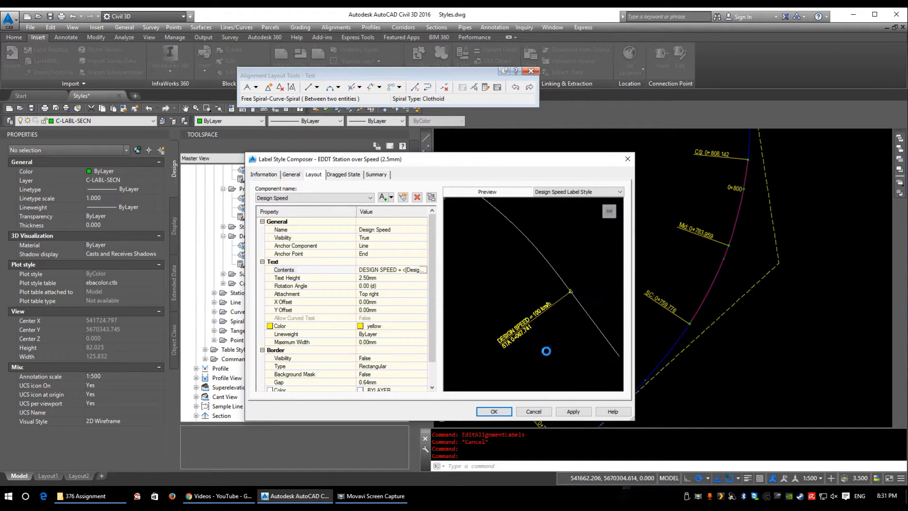
{"action": "scroll", "coordinate": [534, 304], "scroll_direction": "up", "scroll_amount": 3}
{"action": "middle_click_drag", "start_coordinate": [474, 381], "coordinate": [492, 282]}
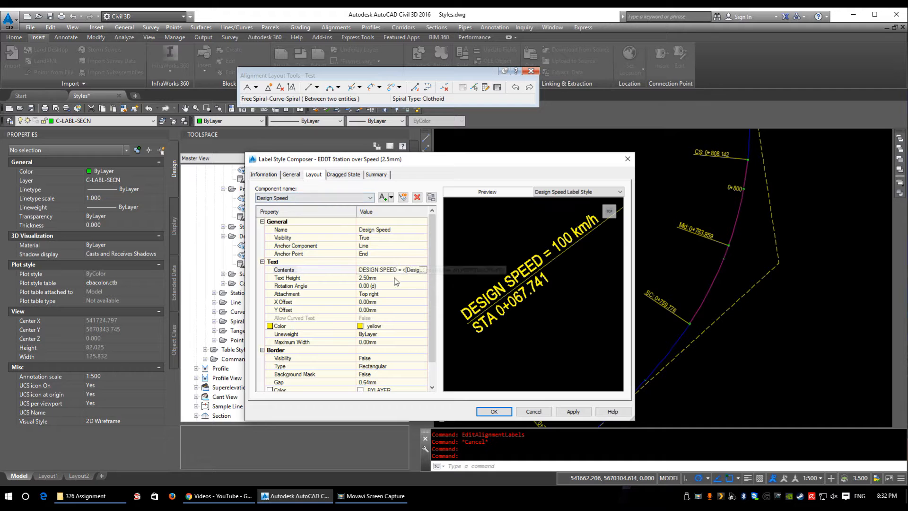
Step: Examine the Design Speed component's text contents and the properties available for it, and close the label style
{"action": "left_click", "coordinate": [425, 272]}
{"action": "left_click", "coordinate": [423, 270]}
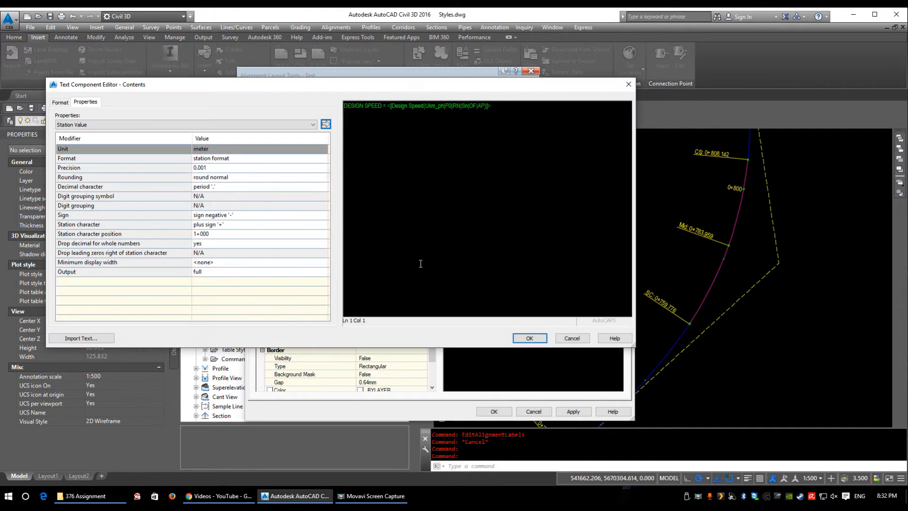
{"action": "left_click", "coordinate": [430, 106]}
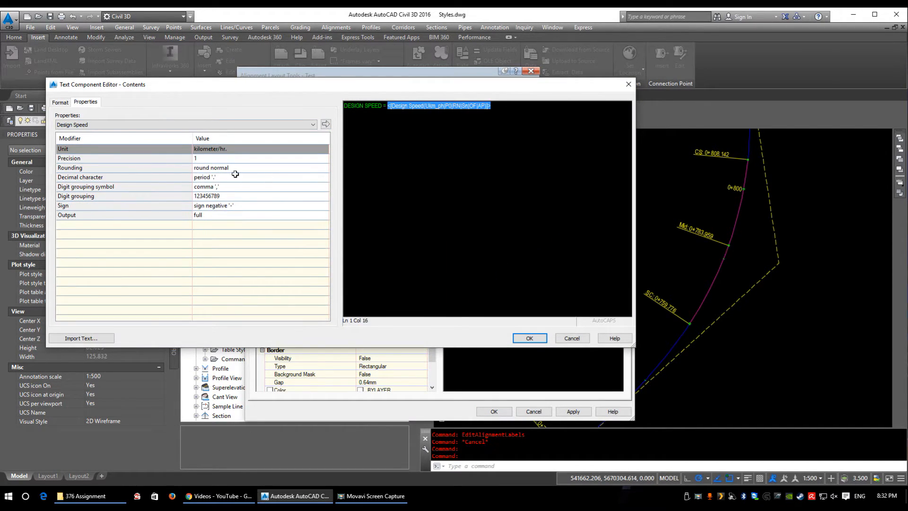
{"action": "left_click", "coordinate": [230, 125]}
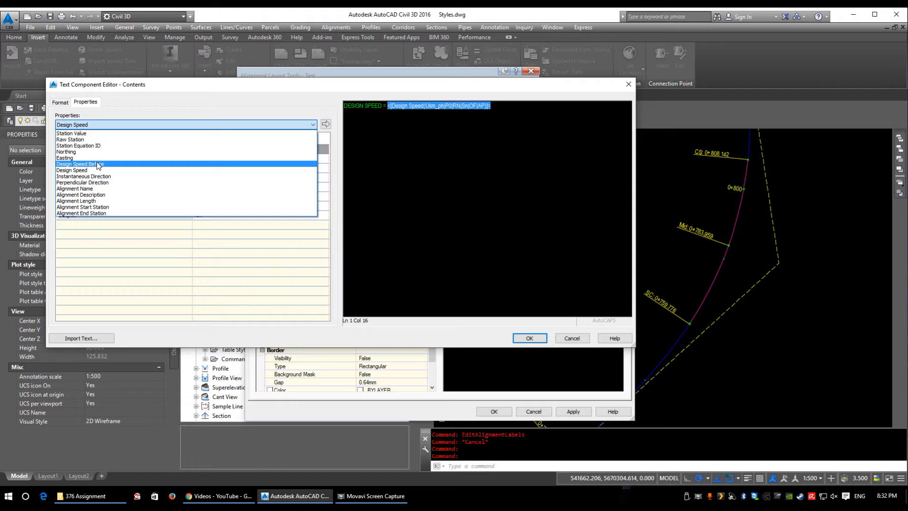
{"action": "left_click", "coordinate": [519, 192]}
{"action": "left_click", "coordinate": [571, 336]}
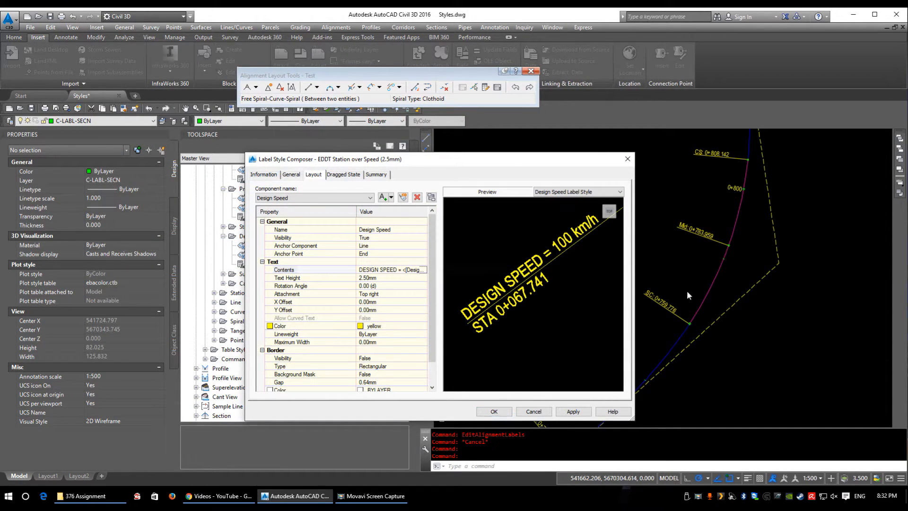
{"action": "left_click", "coordinate": [493, 411]}
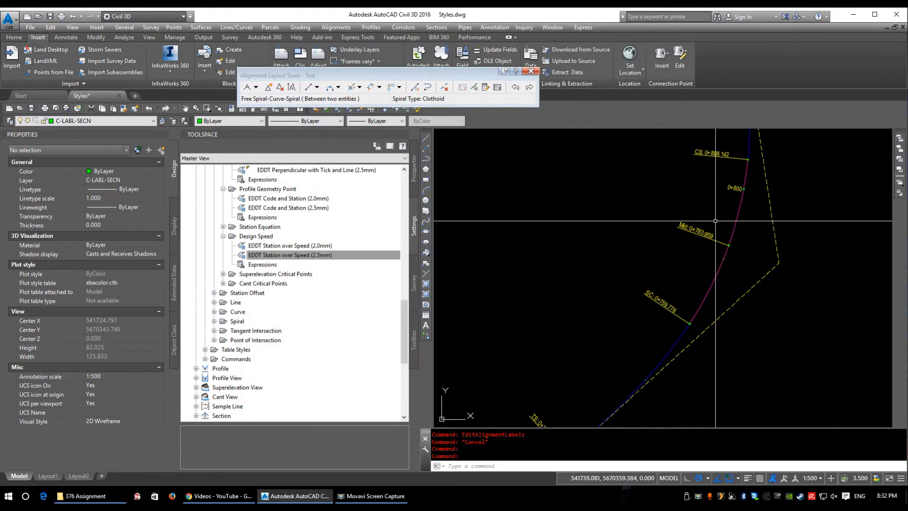
Step: Open the EDDT Superelevation Critical Points (2.5mm) label style and review its components and the component types that can be added
{"action": "double_click", "coordinate": [272, 274]}
{"action": "double_click", "coordinate": [301, 293]}
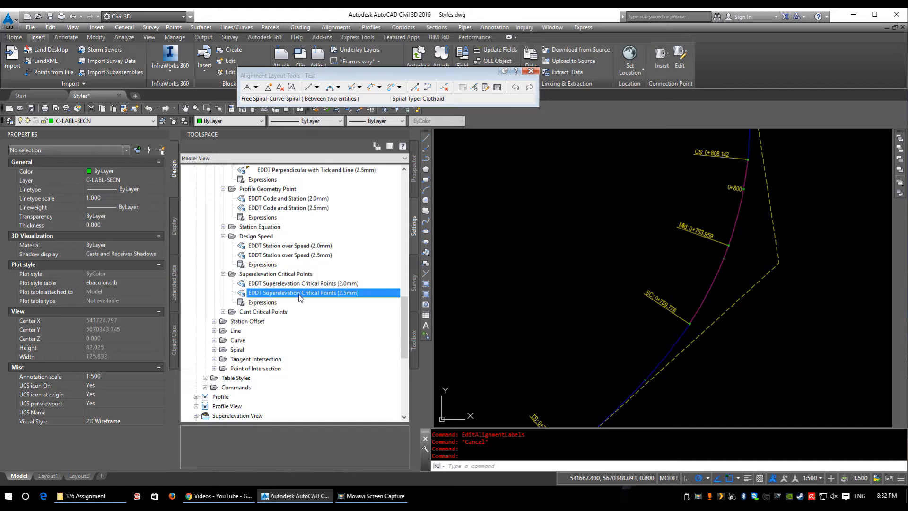
{"action": "left_click_drag", "start_coordinate": [339, 160], "coordinate": [354, 153]}
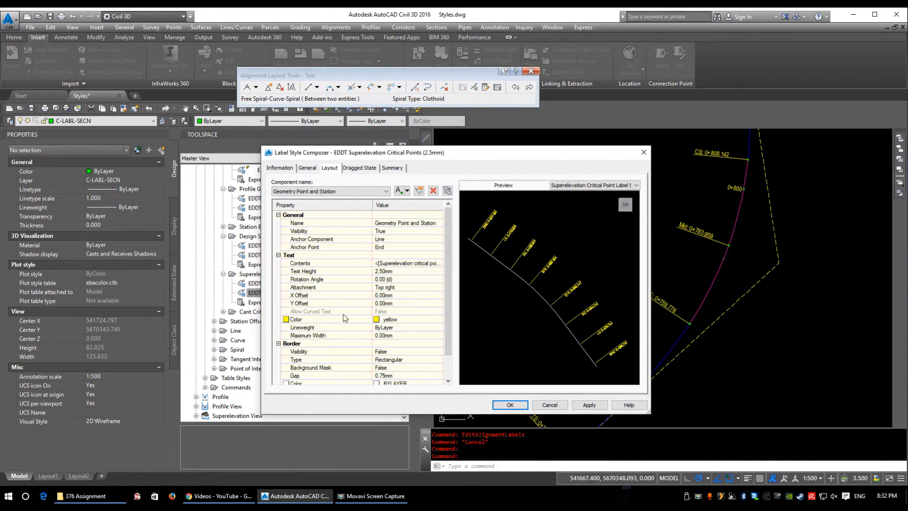
{"action": "left_click", "coordinate": [329, 192]}
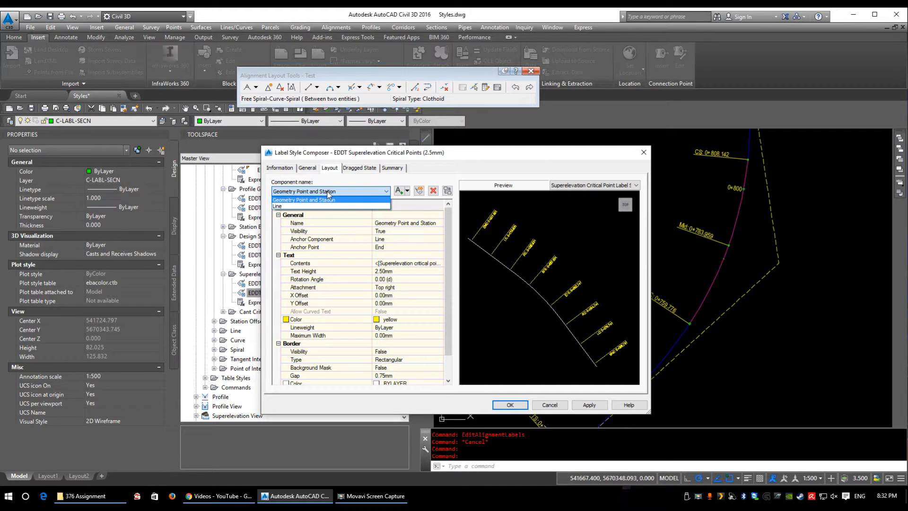
{"action": "left_click", "coordinate": [310, 200]}
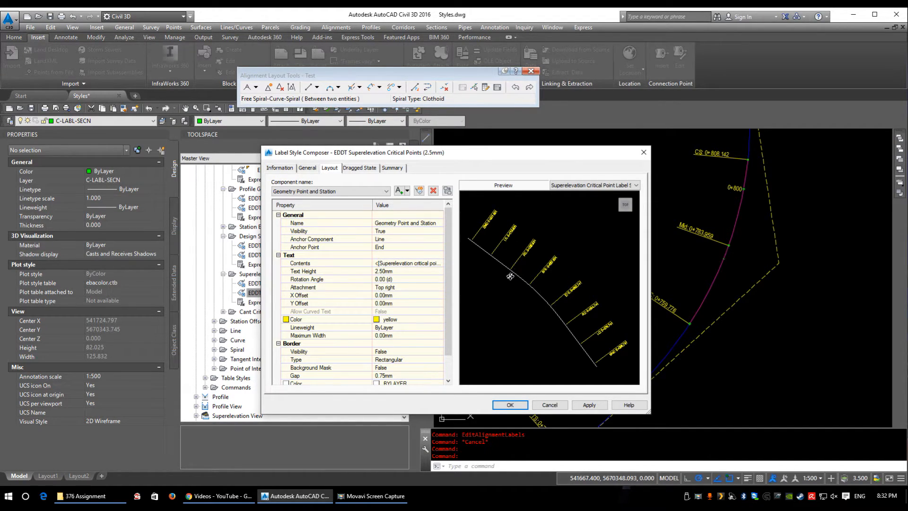
{"action": "left_click", "coordinate": [407, 190]}
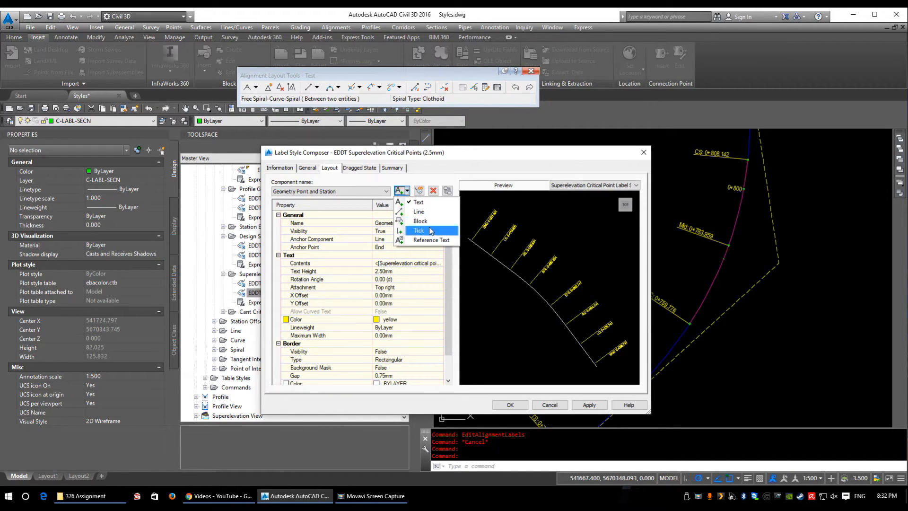
{"action": "left_click", "coordinate": [413, 285]}
Step: Examine the superelevation critical point and station value fields in the Geometry Point and Station text, including the available properties
{"action": "left_click", "coordinate": [428, 263]}
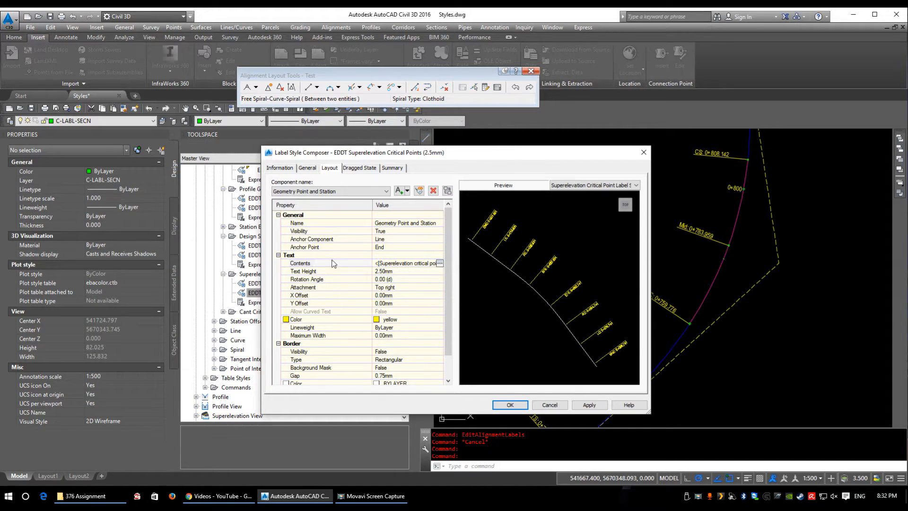
{"action": "left_click", "coordinate": [439, 263]}
{"action": "left_click", "coordinate": [475, 116]}
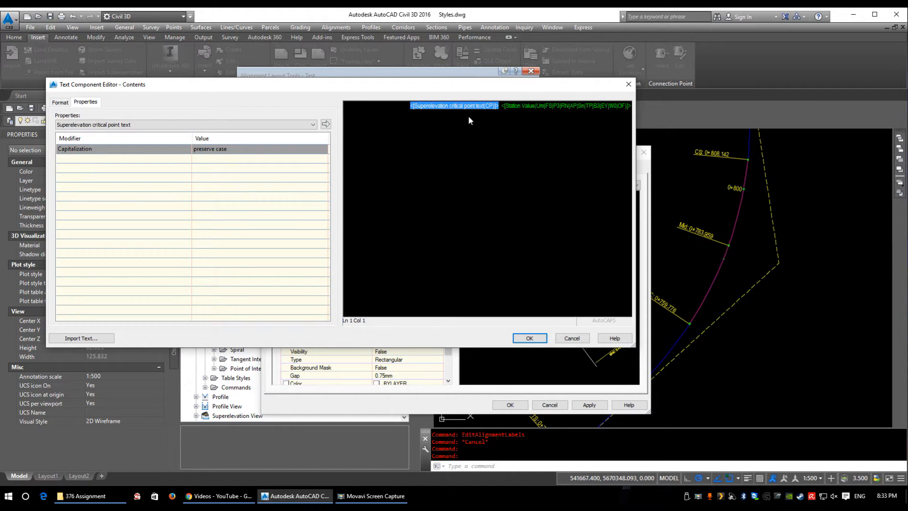
{"action": "left_click", "coordinate": [547, 106]}
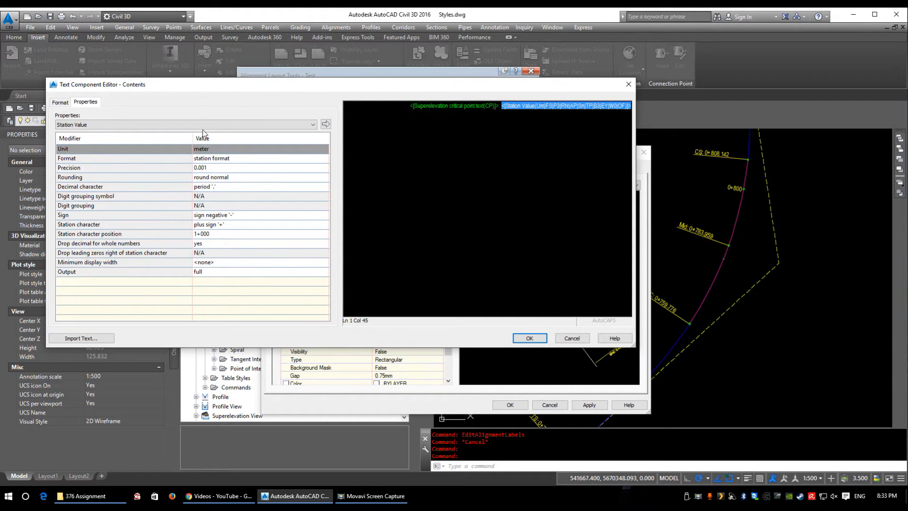
{"action": "left_click", "coordinate": [226, 125]}
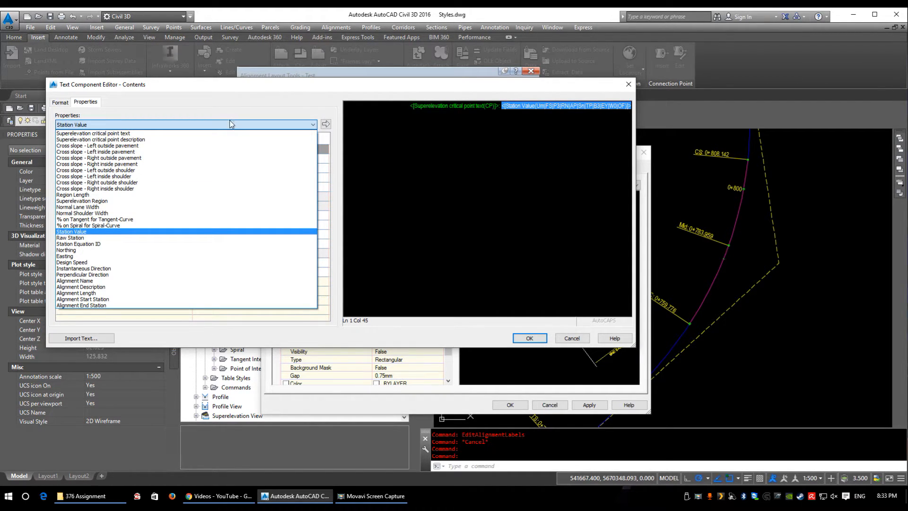
{"action": "scroll", "coordinate": [231, 119], "scroll_direction": "up", "scroll_amount": 1}
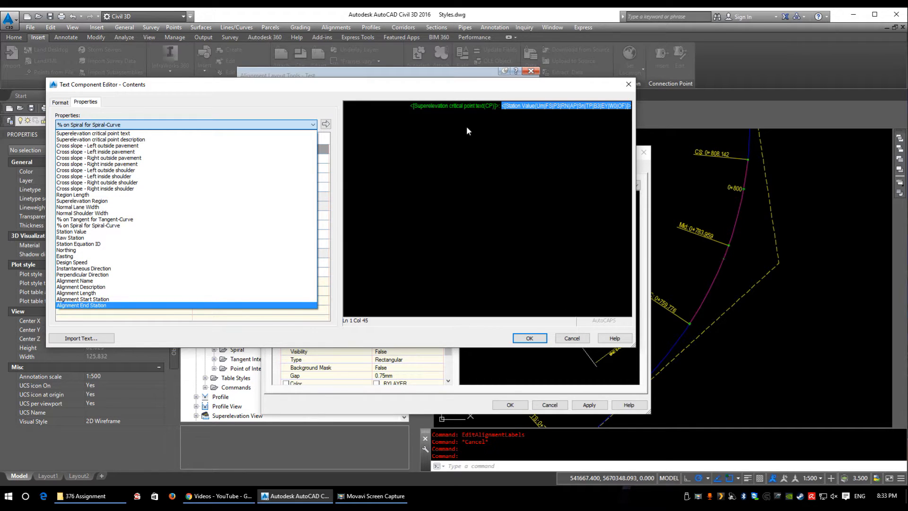
{"action": "left_click", "coordinate": [572, 98]}
{"action": "left_click", "coordinate": [587, 337]}
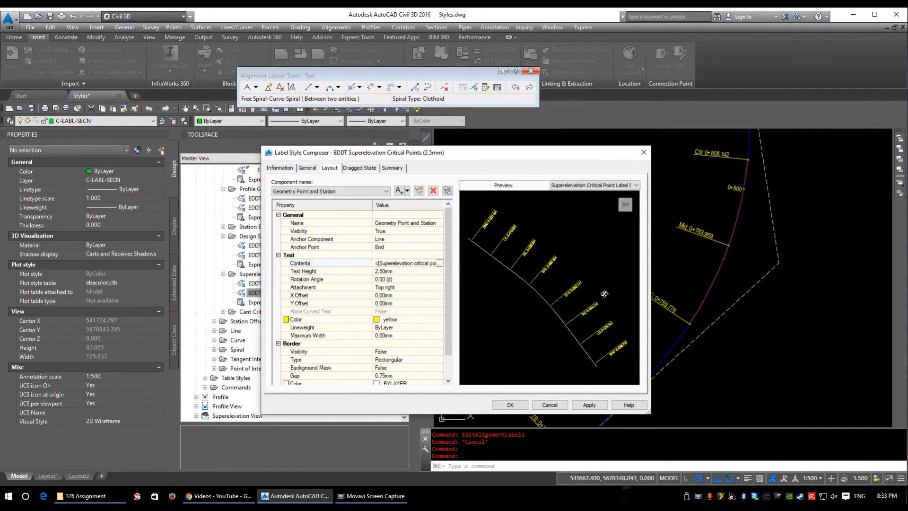
Step: Examine the superelevation critical point labels up close along the curve in the style preview
{"action": "scroll", "coordinate": [534, 256], "scroll_direction": "up", "scroll_amount": 2}
{"action": "scroll", "coordinate": [533, 255], "scroll_direction": "up", "scroll_amount": 2}
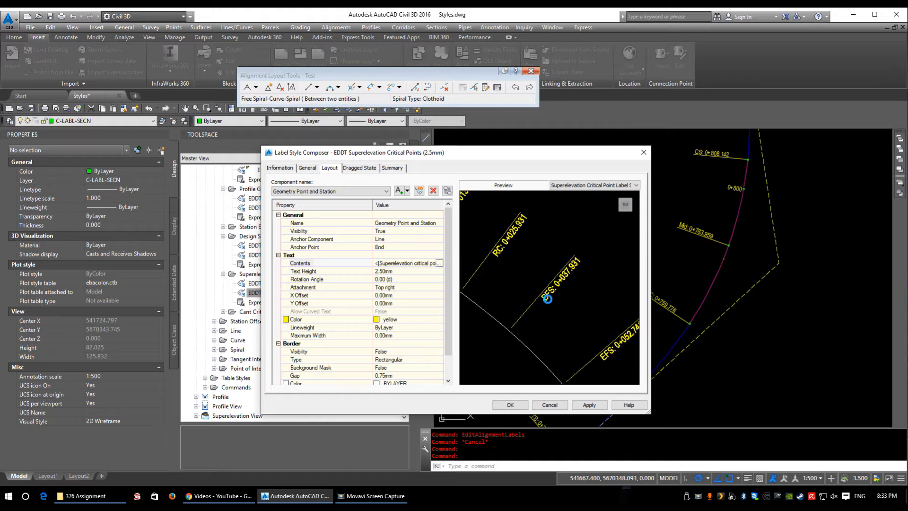
{"action": "scroll", "coordinate": [601, 255], "scroll_direction": "down", "scroll_amount": 2}
{"action": "scroll", "coordinate": [533, 258], "scroll_direction": "up", "scroll_amount": 1}
{"action": "middle_click_drag", "start_coordinate": [499, 251], "coordinate": [572, 311]}
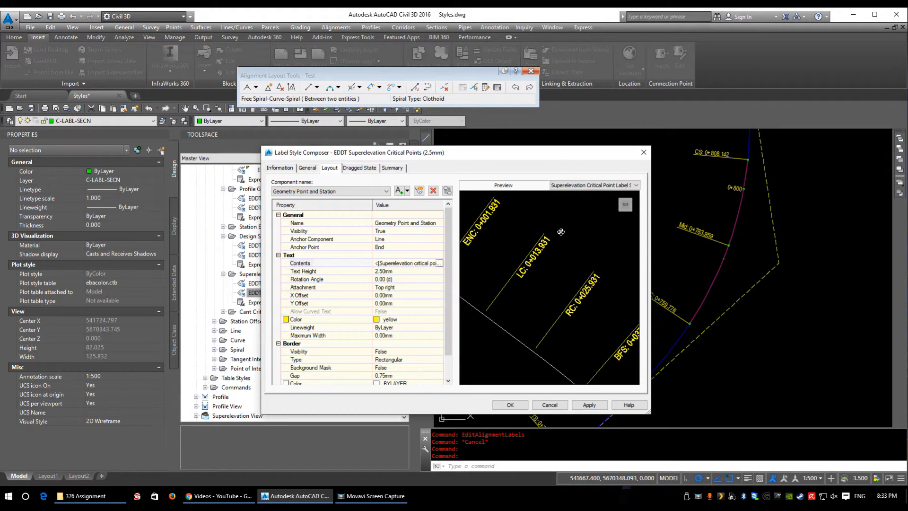
{"action": "middle_click_drag", "start_coordinate": [490, 234], "coordinate": [557, 310]}
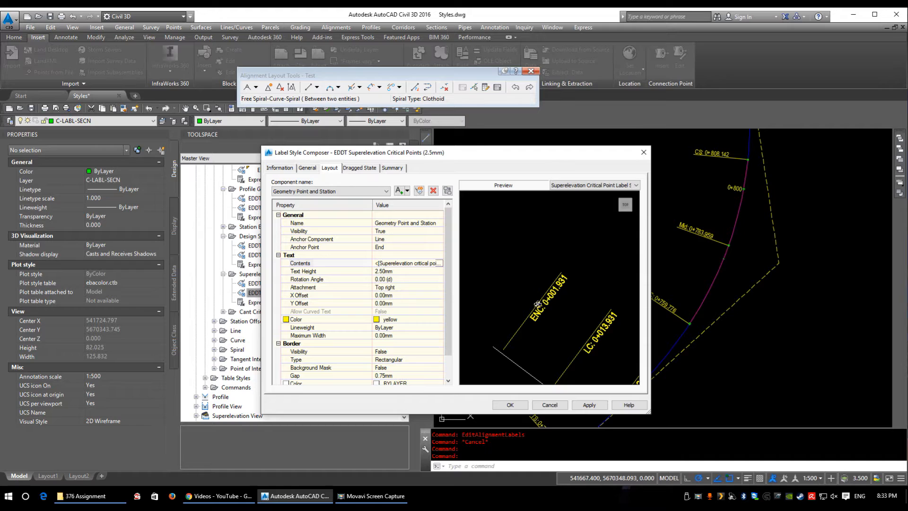
{"action": "middle_click_drag", "start_coordinate": [588, 317], "coordinate": [582, 299]}
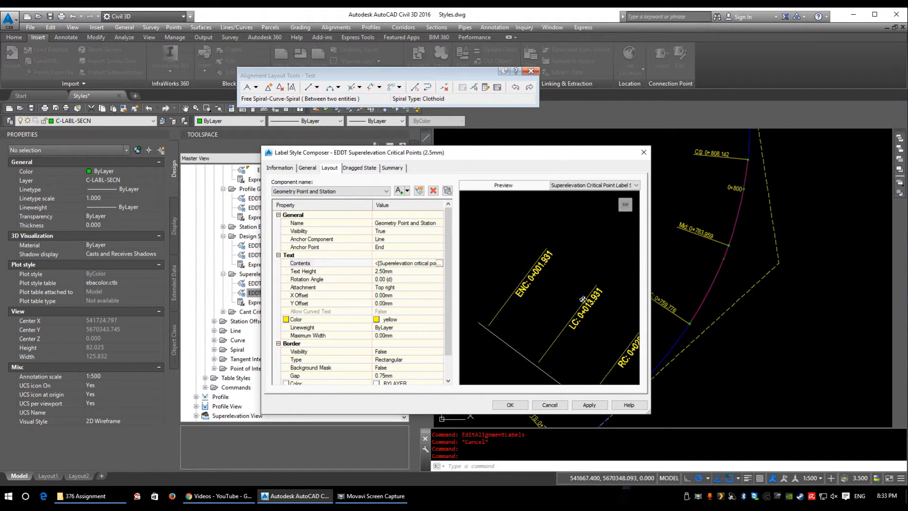
{"action": "left_click", "coordinate": [182, 7]}
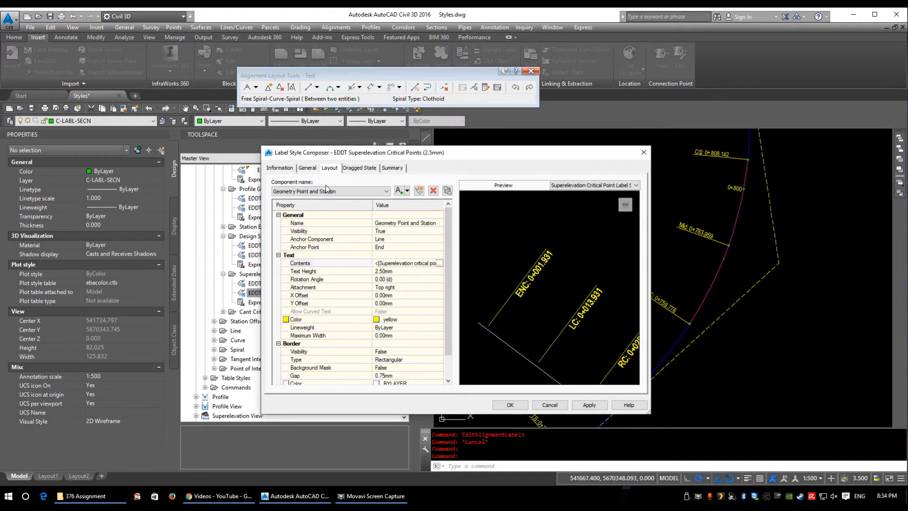
Step: Add a block component to the superelevation critical point label style and check its anchor component and anchor point options
{"action": "left_click", "coordinate": [406, 191]}
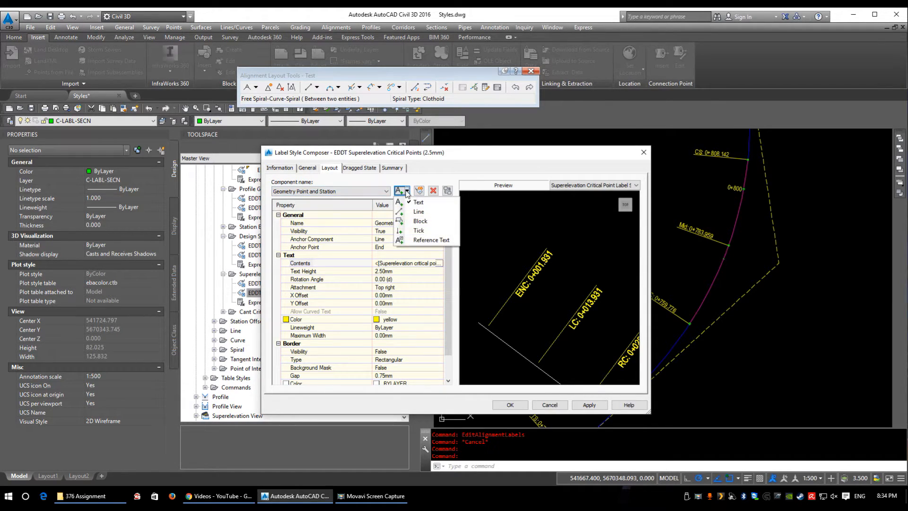
{"action": "left_click", "coordinate": [419, 221]}
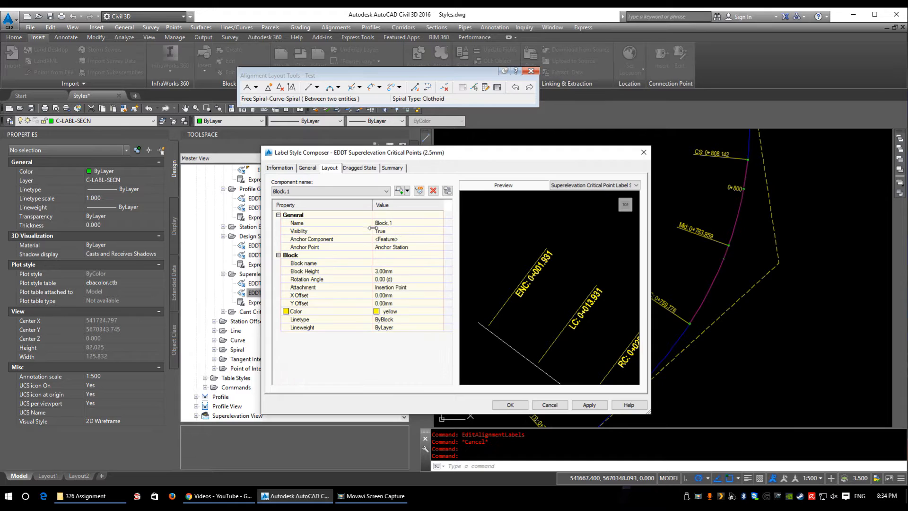
{"action": "left_click", "coordinate": [390, 239]}
{"action": "left_click", "coordinate": [403, 240]}
{"action": "left_click", "coordinate": [405, 242]}
{"action": "left_click", "coordinate": [409, 248]}
{"action": "left_click", "coordinate": [439, 247]}
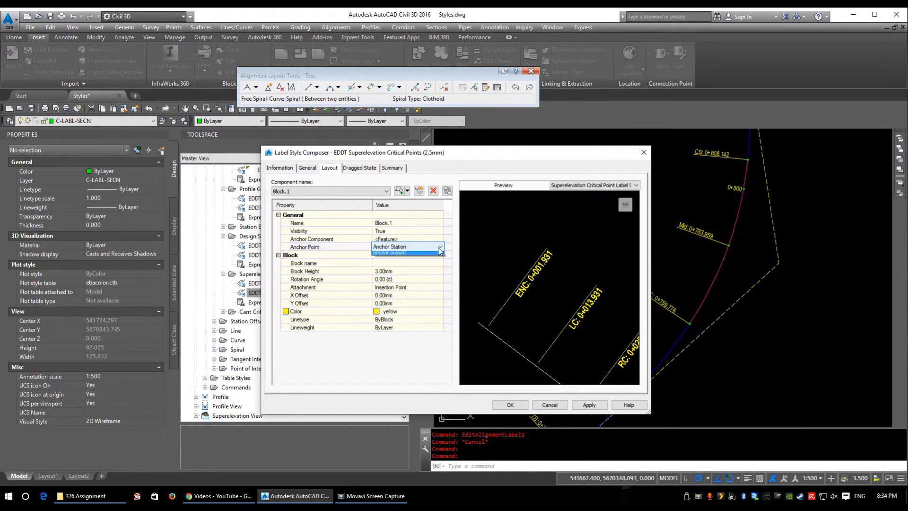
{"action": "left_click", "coordinate": [434, 248]}
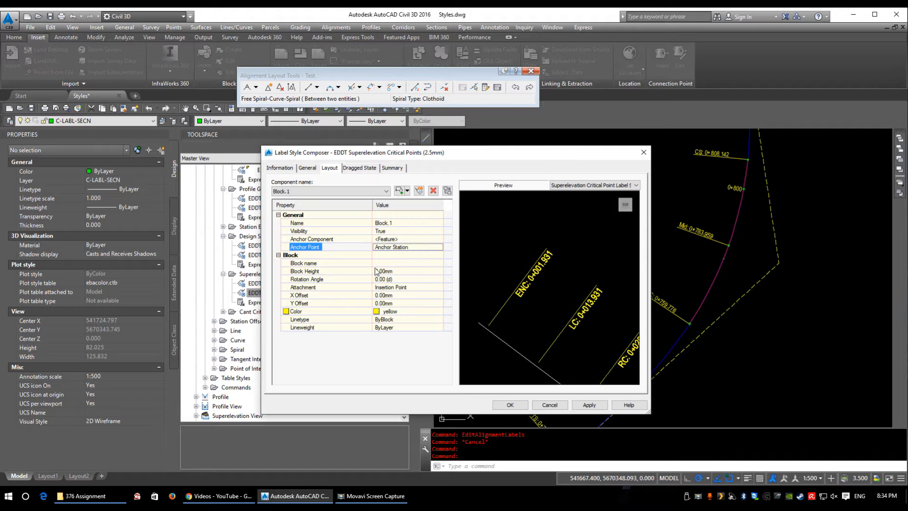
Step: Assign the AeccTickCircle block to the new block component
{"action": "left_click", "coordinate": [389, 241]}
{"action": "left_click", "coordinate": [390, 272]}
{"action": "left_click", "coordinate": [389, 263]}
{"action": "left_click", "coordinate": [440, 264]}
{"action": "left_click", "coordinate": [440, 263]}
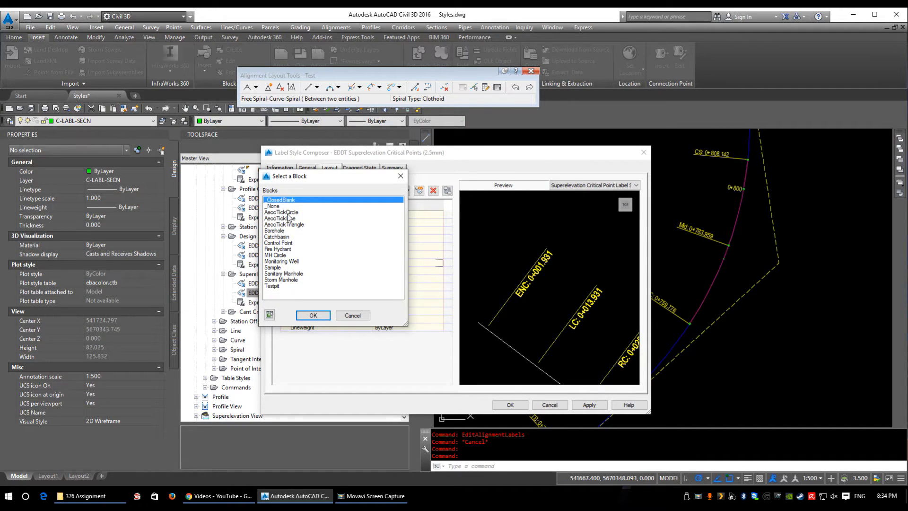
{"action": "double_click", "coordinate": [287, 214]}
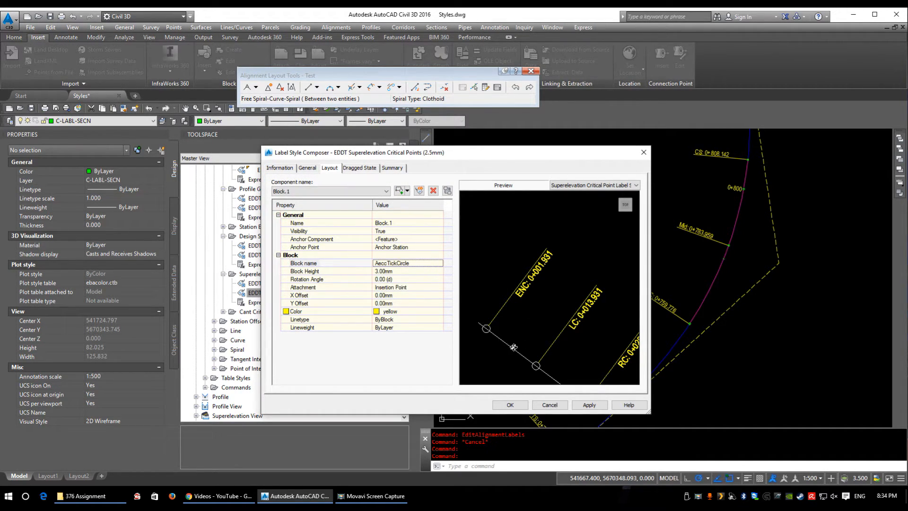
Step: Set the block height to 2.50 mm and rename the block component Circle
{"action": "left_click", "coordinate": [391, 273]}
{"action": "type", "text": "2."}
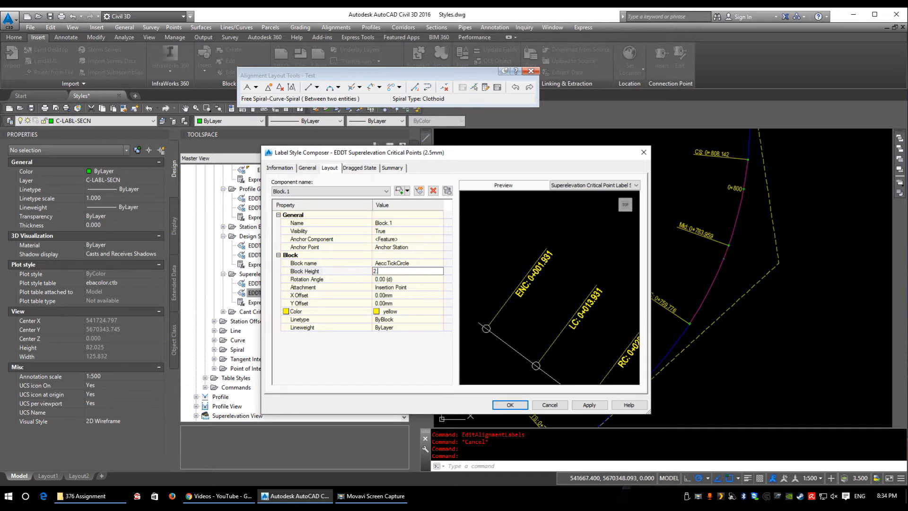
{"action": "key", "text": "Return"}
{"action": "left_click", "coordinate": [323, 193]}
{"action": "left_click", "coordinate": [323, 192]}
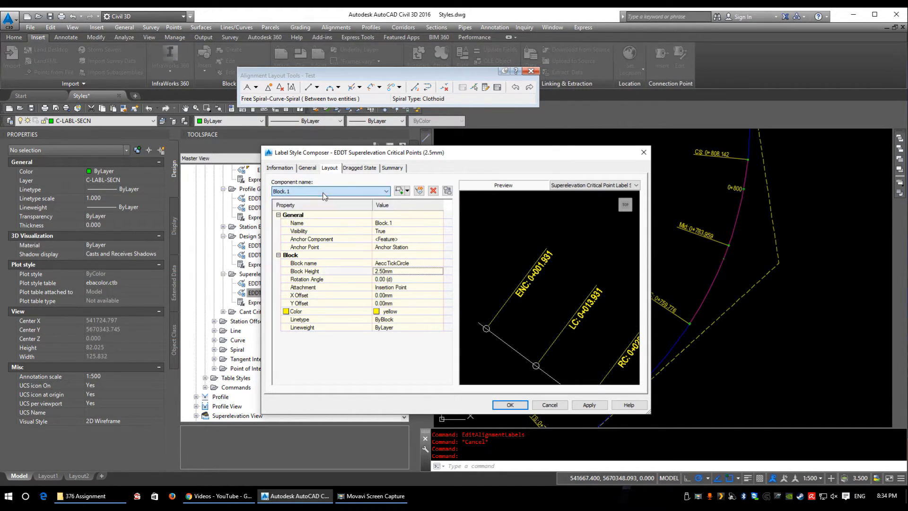
{"action": "left_click", "coordinate": [414, 223]}
{"action": "type", "text": "Cir"}
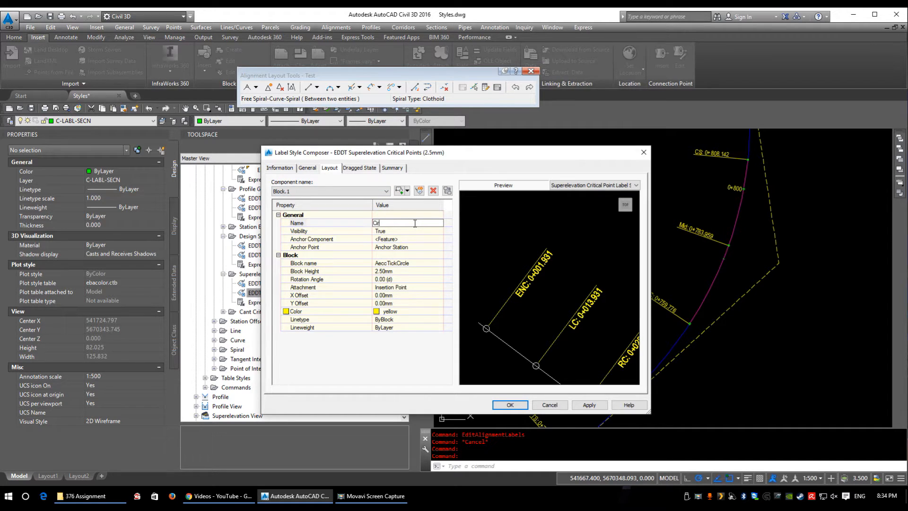
Step: Switch to the Line component and anchor its start point to the Circle component
{"action": "left_click", "coordinate": [326, 191]}
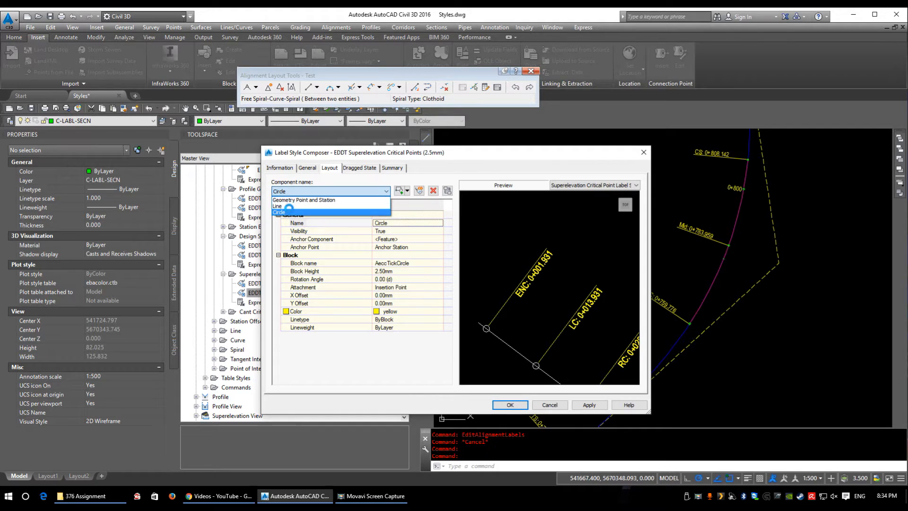
{"action": "left_click", "coordinate": [288, 206]}
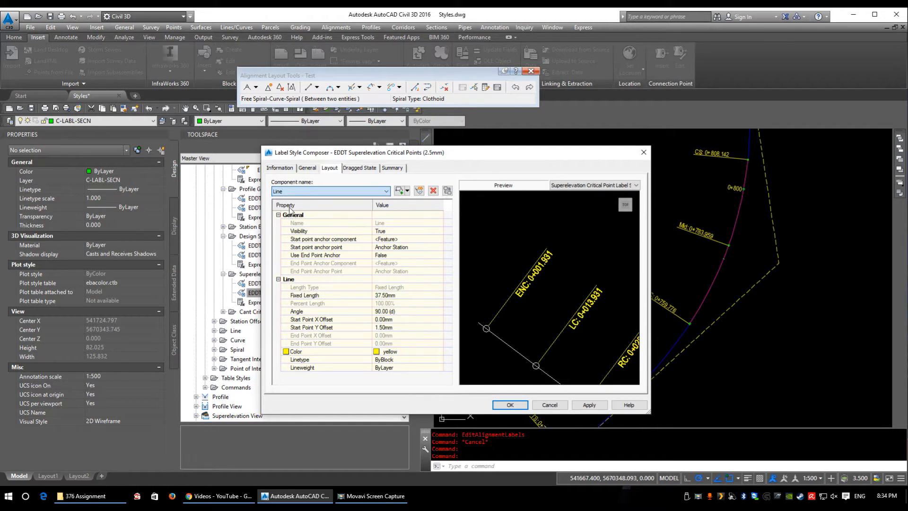
{"action": "left_click", "coordinate": [395, 239]}
{"action": "left_click", "coordinate": [386, 258]}
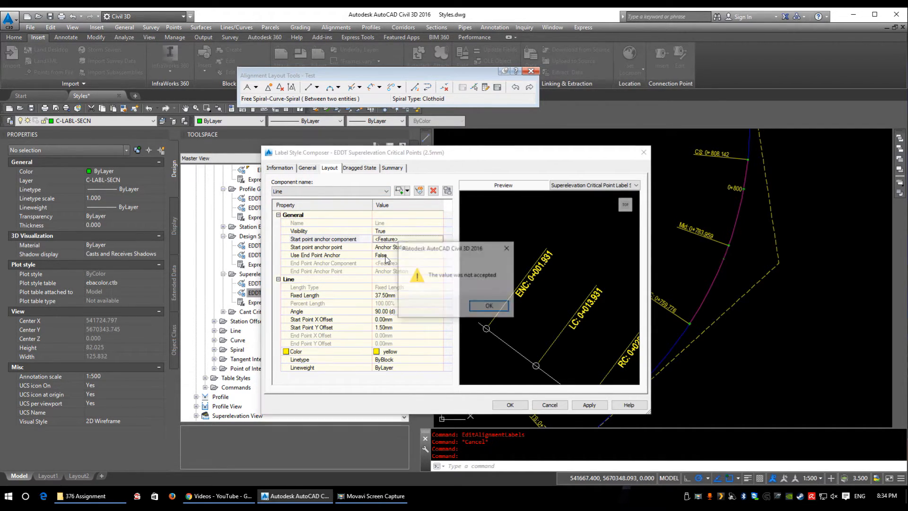
{"action": "left_click", "coordinate": [489, 305]}
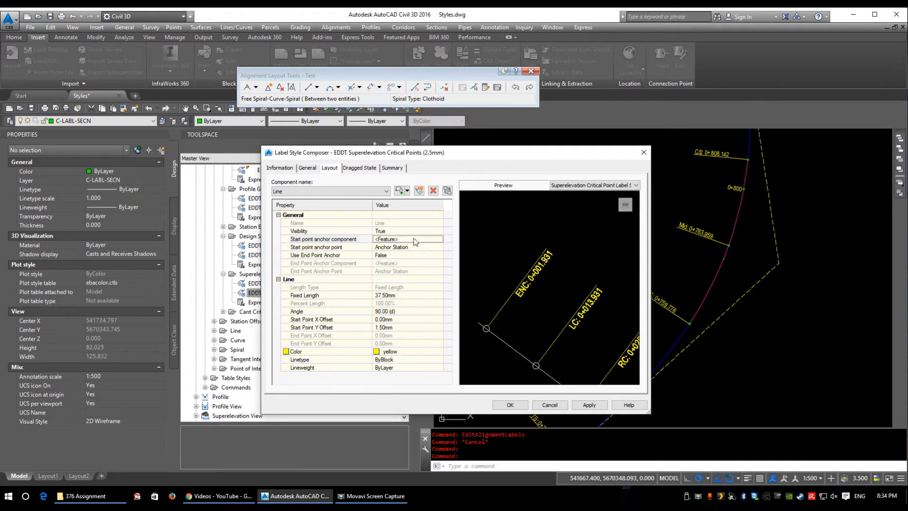
{"action": "left_click", "coordinate": [388, 239]}
{"action": "left_click", "coordinate": [389, 250]}
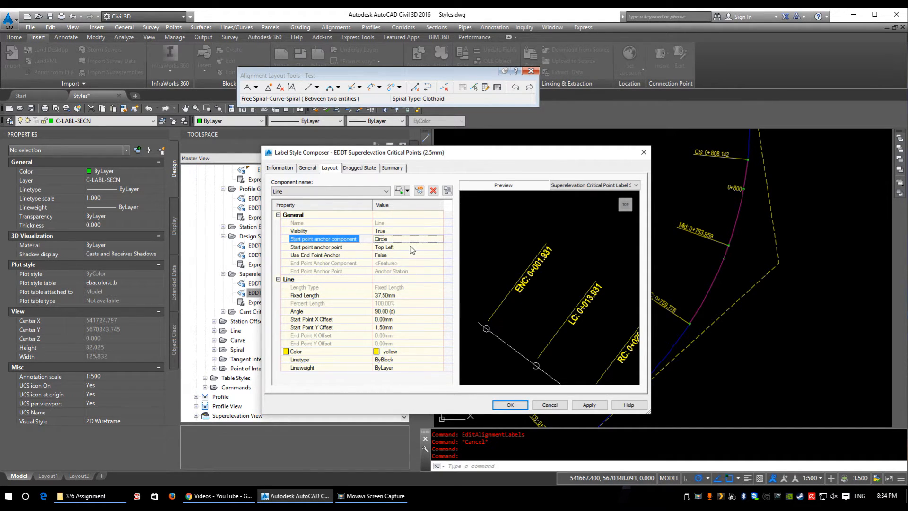
Step: Set the line's start point Y offset to 0 and its start anchor point to Middle Center, and accept the label style
{"action": "left_click", "coordinate": [392, 327]}
{"action": "type", "text": "0"}
{"action": "left_click", "coordinate": [396, 319]}
{"action": "left_click", "coordinate": [384, 327]}
{"action": "left_click", "coordinate": [393, 247]}
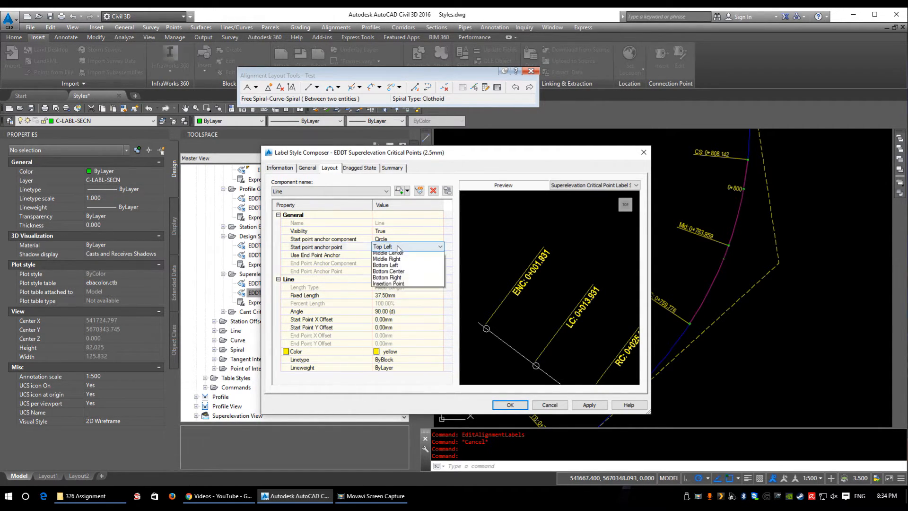
{"action": "left_click", "coordinate": [387, 279]}
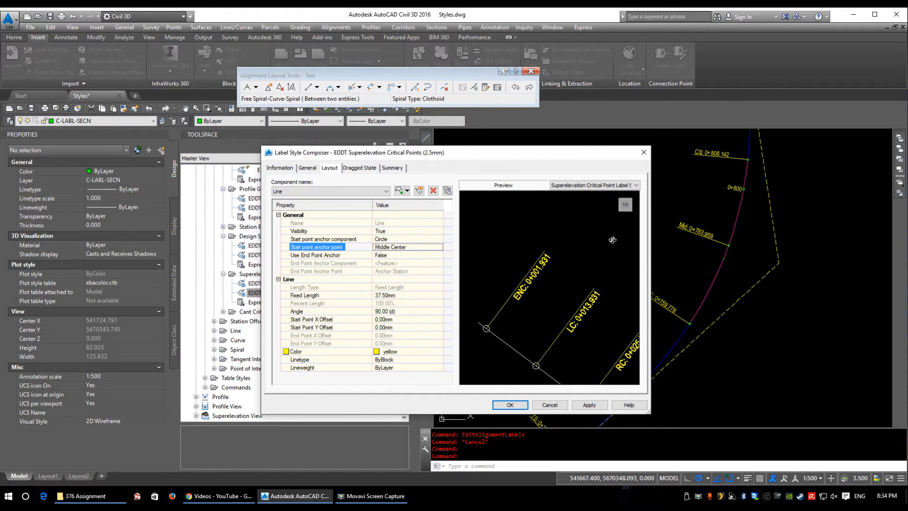
{"action": "left_click", "coordinate": [509, 404]}
Step: Inspect the alignment labels in the drawing and locate the Cant Critical Points category among the station label styles
{"action": "scroll", "coordinate": [710, 303], "scroll_direction": "up", "scroll_amount": 8}
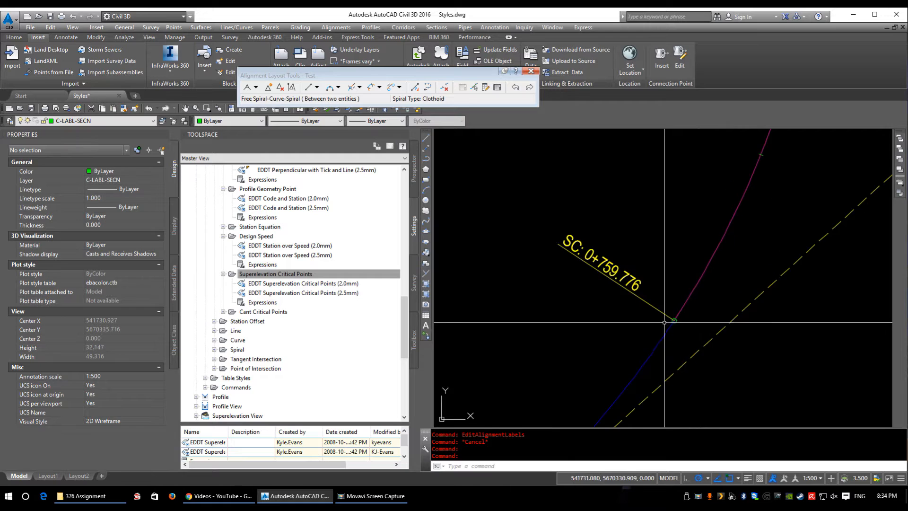
{"action": "scroll", "coordinate": [710, 303], "scroll_direction": "down", "scroll_amount": 10}
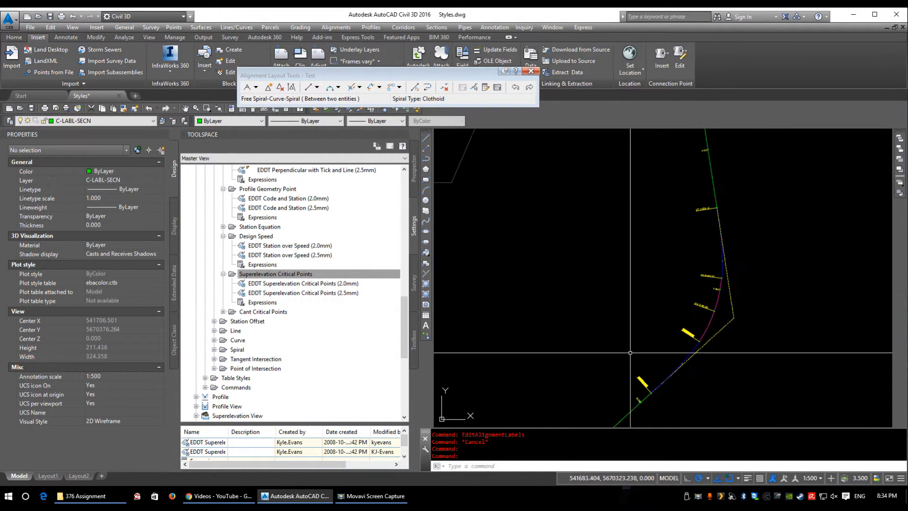
{"action": "middle_click_drag", "start_coordinate": [643, 382], "coordinate": [605, 307]}
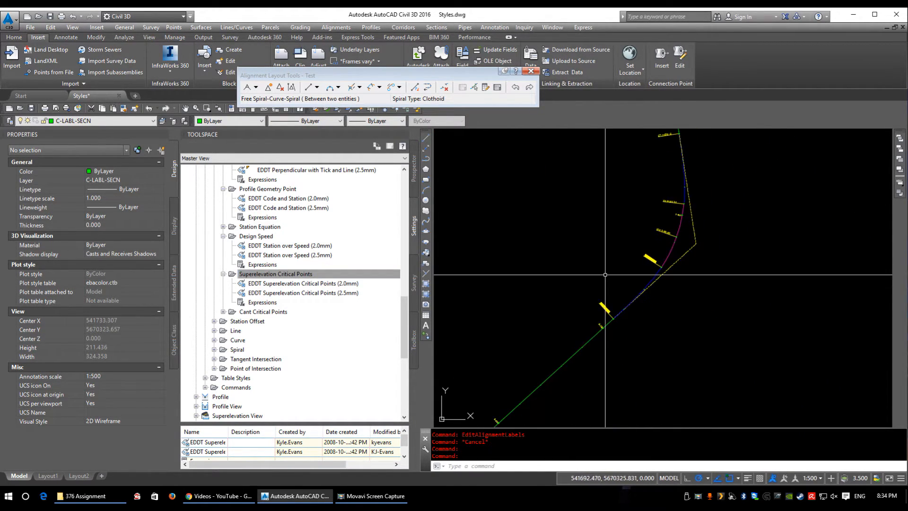
{"action": "left_click", "coordinate": [267, 313]}
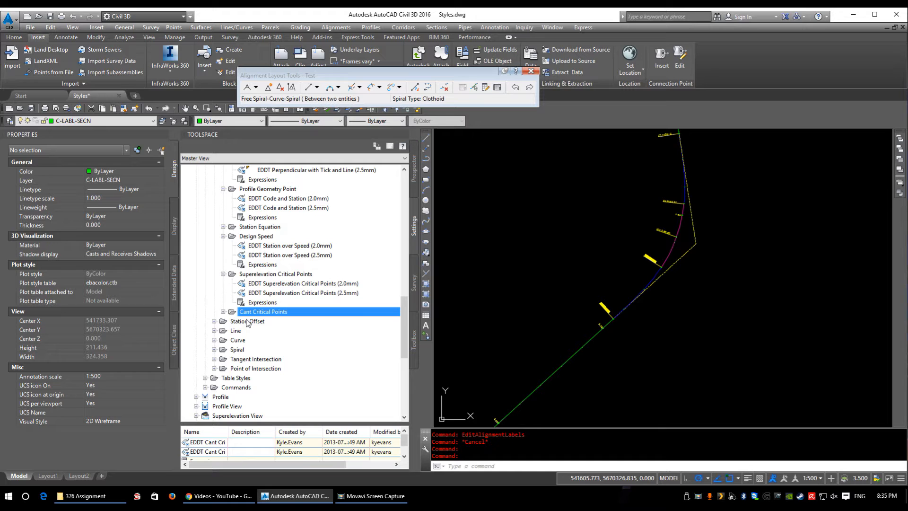
{"action": "scroll", "coordinate": [277, 314], "scroll_direction": "down", "scroll_amount": 2}
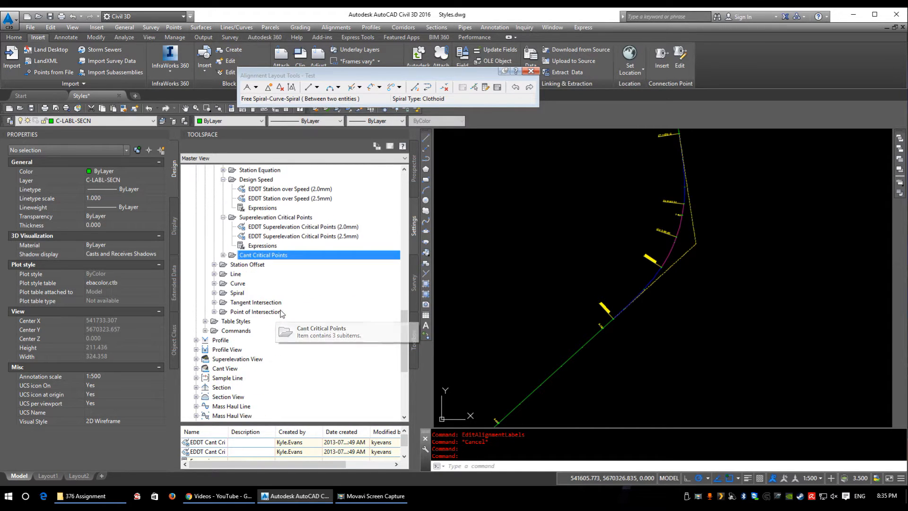
Step: Collapse the alignment's Label Sets category, the expanded station label subcategories and the Station category in the settings tree
{"action": "scroll", "coordinate": [279, 313], "scroll_direction": "up", "scroll_amount": 5}
{"action": "scroll", "coordinate": [240, 290], "scroll_direction": "down", "scroll_amount": 4}
{"action": "scroll", "coordinate": [246, 291], "scroll_direction": "up", "scroll_amount": 12}
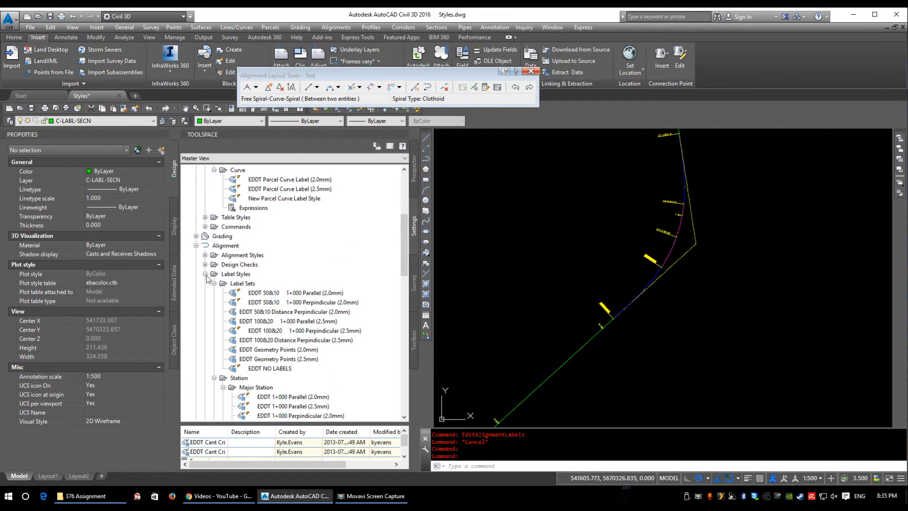
{"action": "left_click", "coordinate": [214, 284]}
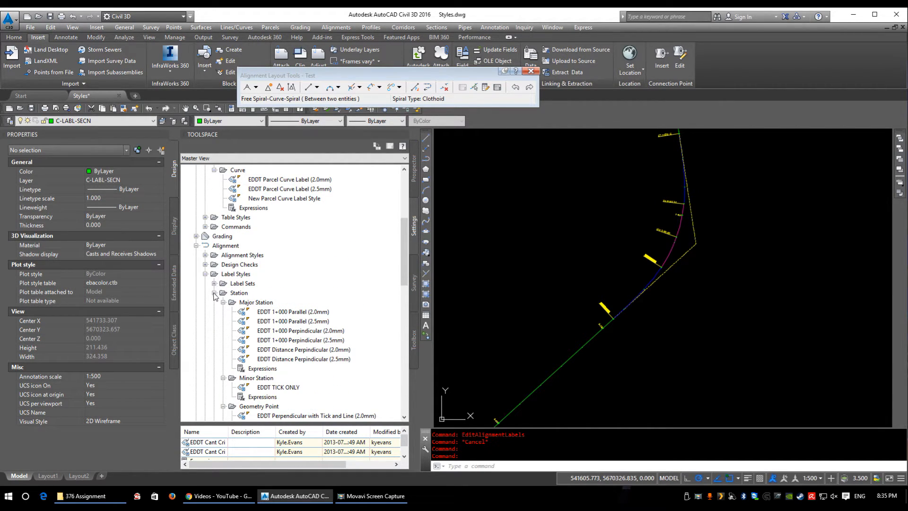
{"action": "scroll", "coordinate": [215, 275], "scroll_direction": "down", "scroll_amount": 2}
{"action": "left_click", "coordinate": [223, 246]}
{"action": "left_click", "coordinate": [223, 255]}
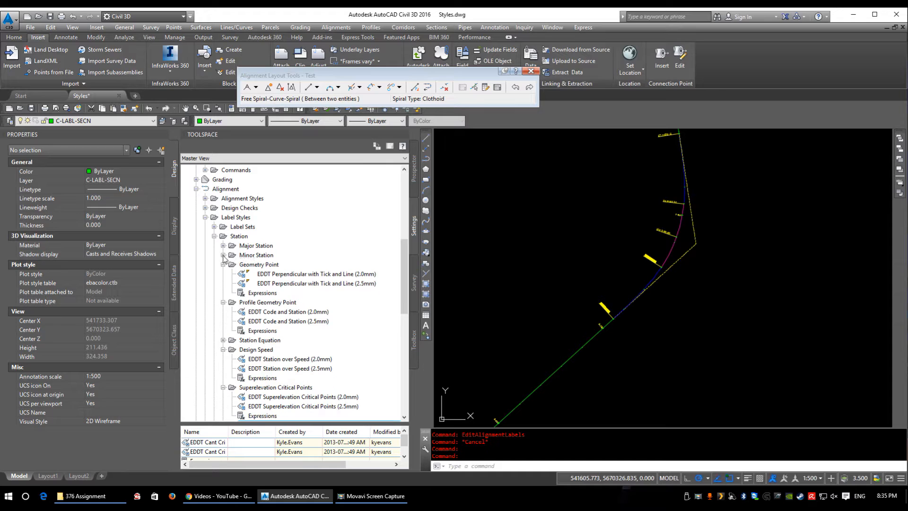
{"action": "left_click", "coordinate": [223, 264]}
{"action": "left_click", "coordinate": [223, 273]}
{"action": "left_click", "coordinate": [223, 293]}
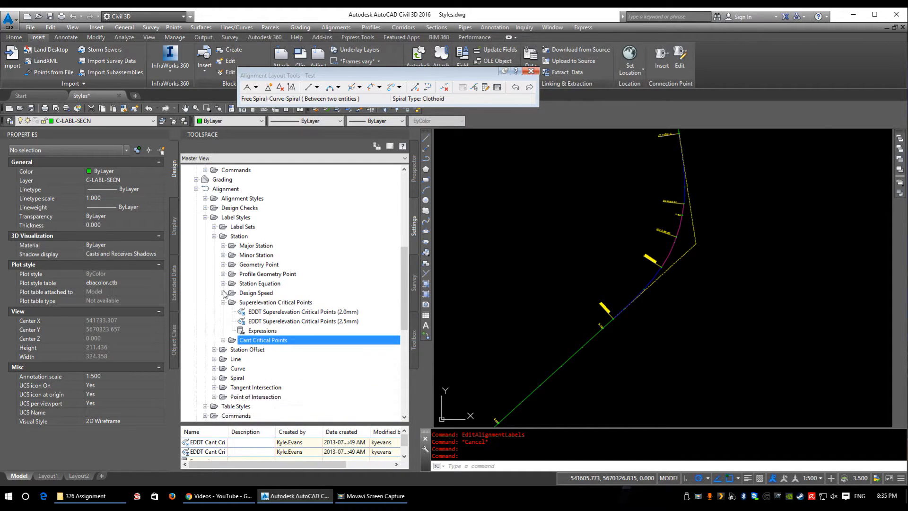
{"action": "left_click", "coordinate": [223, 302]}
{"action": "left_click", "coordinate": [214, 235]}
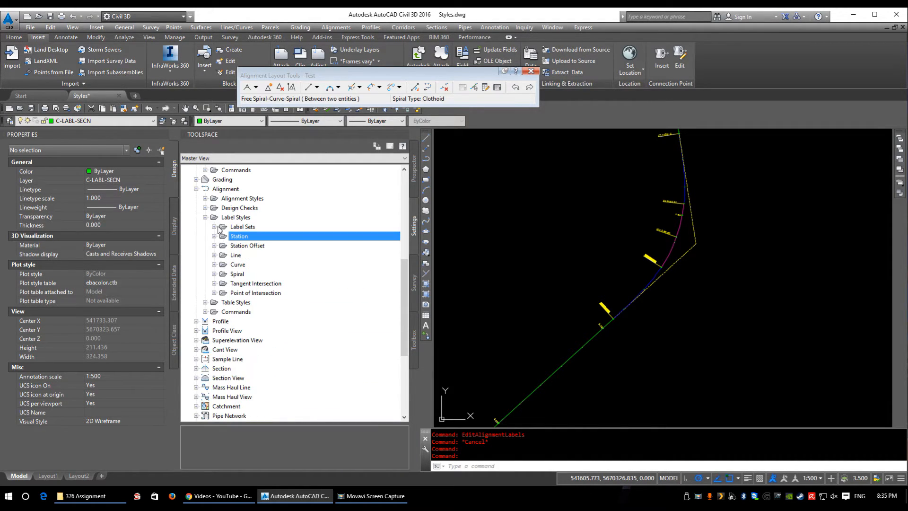
Step: Open the EDDT Station Offset (2.0mm) label style and examine its label up close in the preview
{"action": "double_click", "coordinate": [236, 246]}
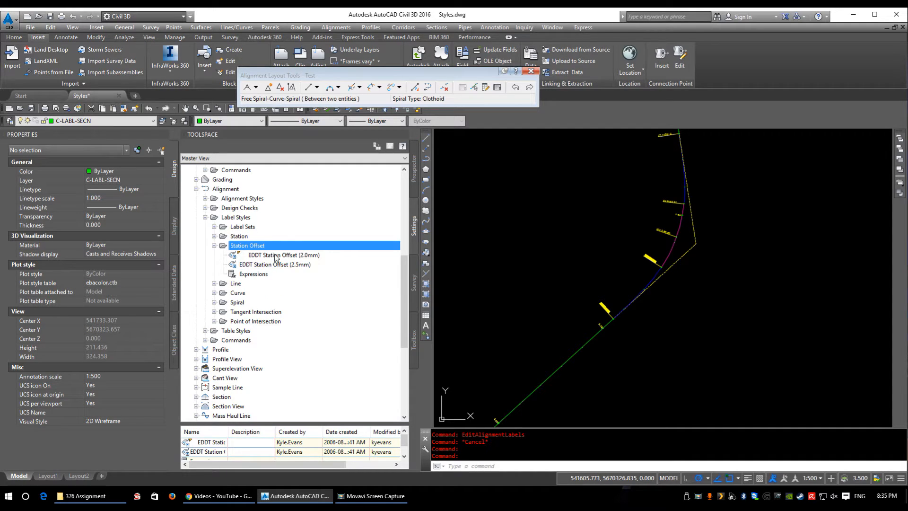
{"action": "double_click", "coordinate": [275, 256]}
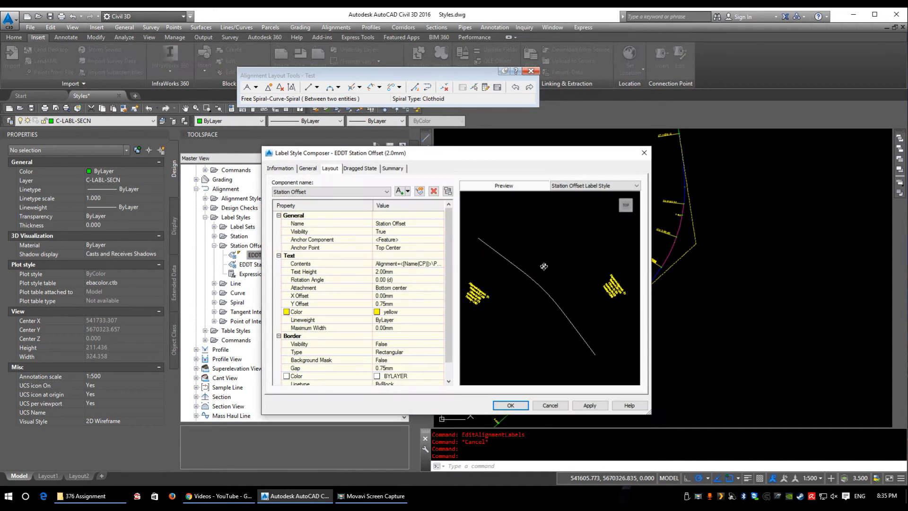
{"action": "mouse_move", "coordinate": [473, 317]}
{"action": "middle_mouse_down"}
{"action": "mouse_move", "coordinate": [518, 304]}
{"action": "mouse_move", "coordinate": [593, 307]}
{"action": "middle_mouse_up"}
{"action": "scroll", "coordinate": [523, 284], "scroll_direction": "up", "scroll_amount": 5}
{"action": "scroll", "coordinate": [520, 284], "scroll_direction": "up", "scroll_amount": 2}
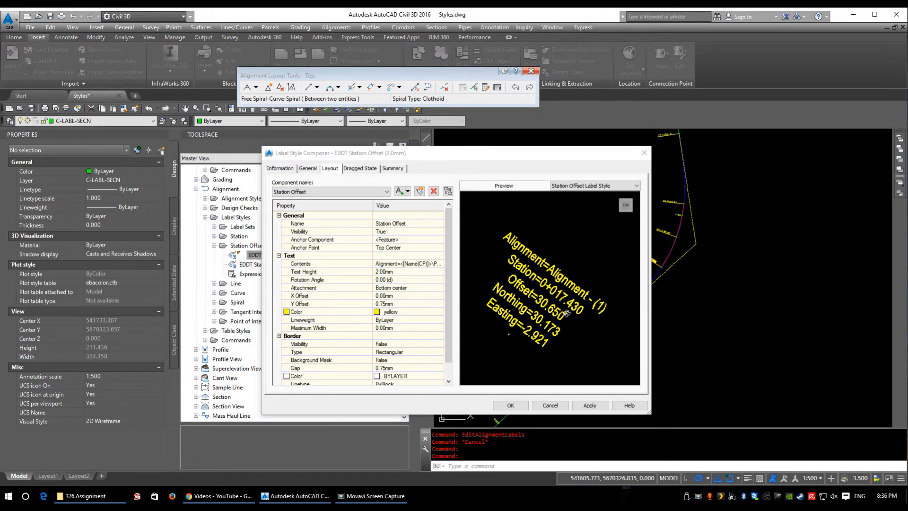
Step: Examine the name, station, offset, northing and easting fields in the Station Offset component's text contents
{"action": "left_click", "coordinate": [430, 264]}
{"action": "left_click", "coordinate": [441, 264]}
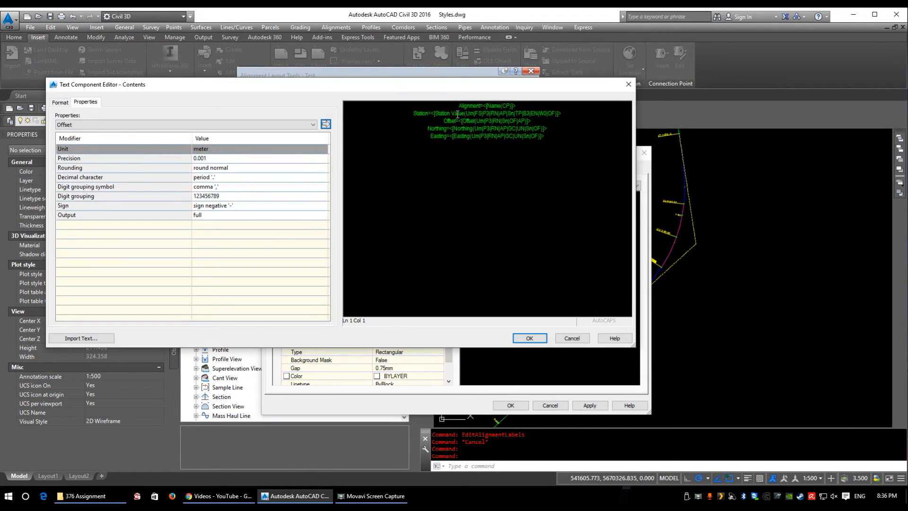
{"action": "left_click", "coordinate": [494, 106]}
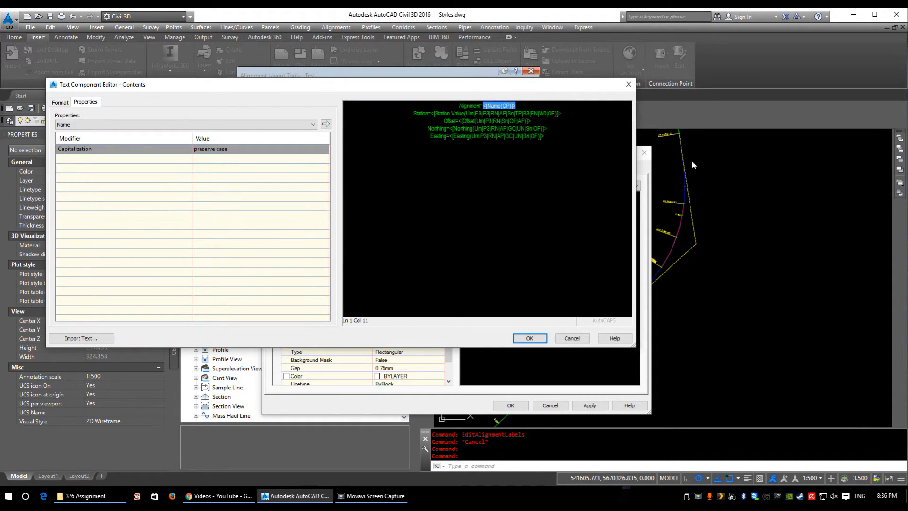
{"action": "left_click", "coordinate": [420, 108]}
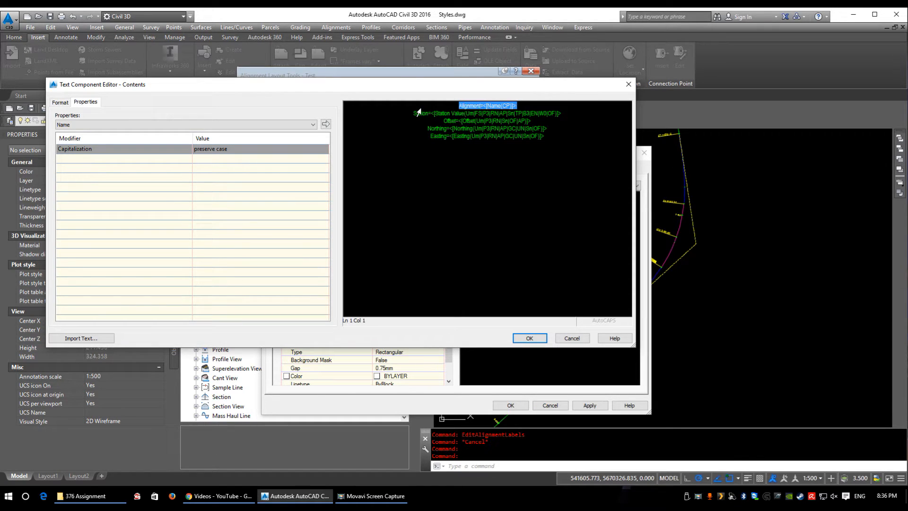
{"action": "left_click", "coordinate": [460, 115]}
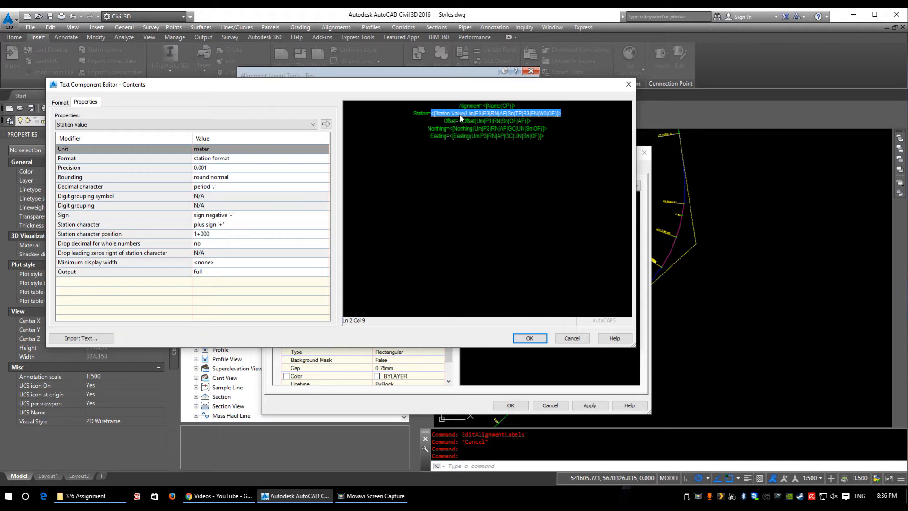
{"action": "left_click", "coordinate": [452, 121]}
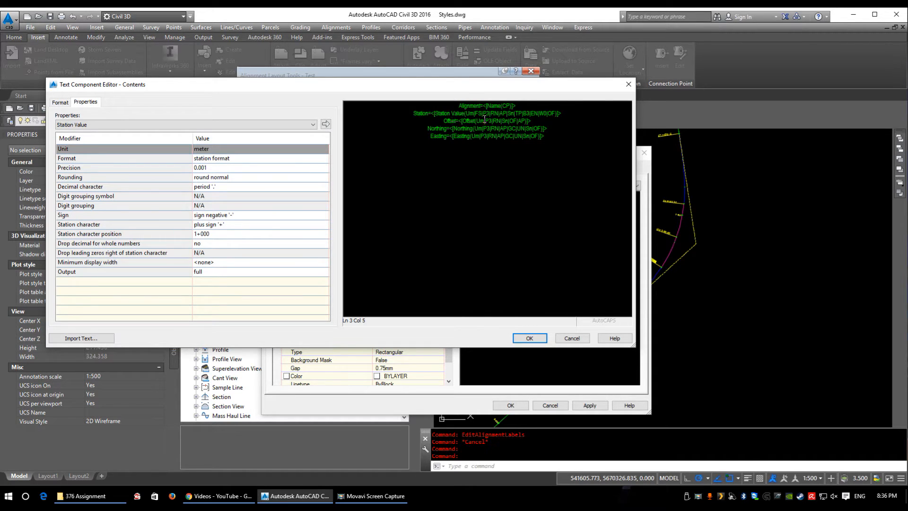
{"action": "left_click", "coordinate": [485, 121]}
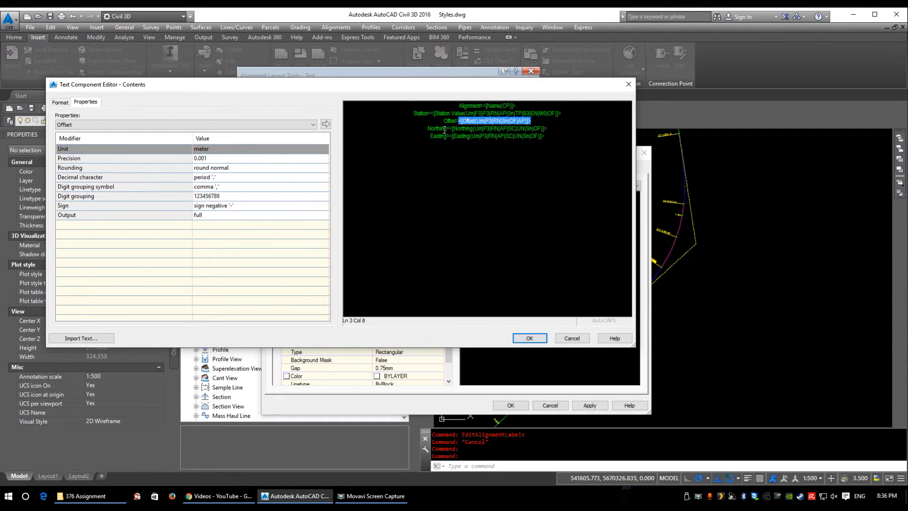
{"action": "left_click", "coordinate": [460, 128]}
{"action": "left_click", "coordinate": [464, 137]}
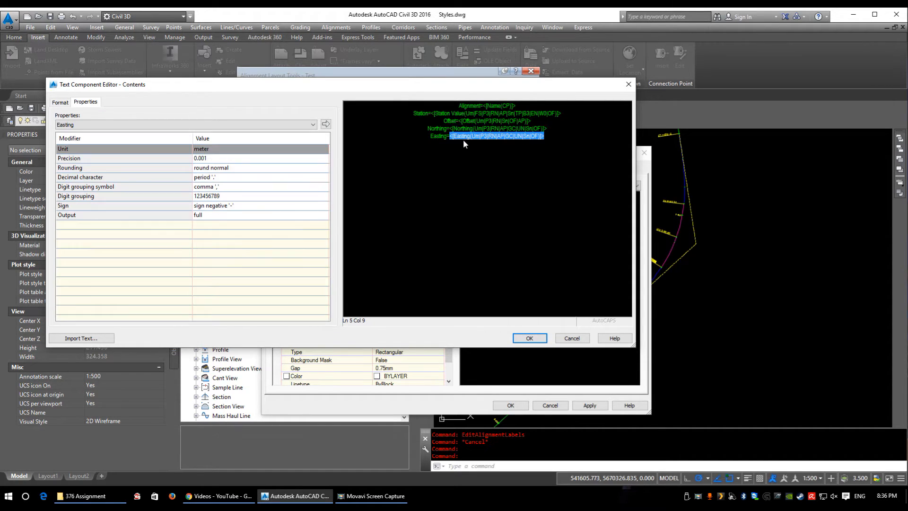
Step: Review the properties available for station offset label text, and close the label style without saving
{"action": "left_click", "coordinate": [252, 125]}
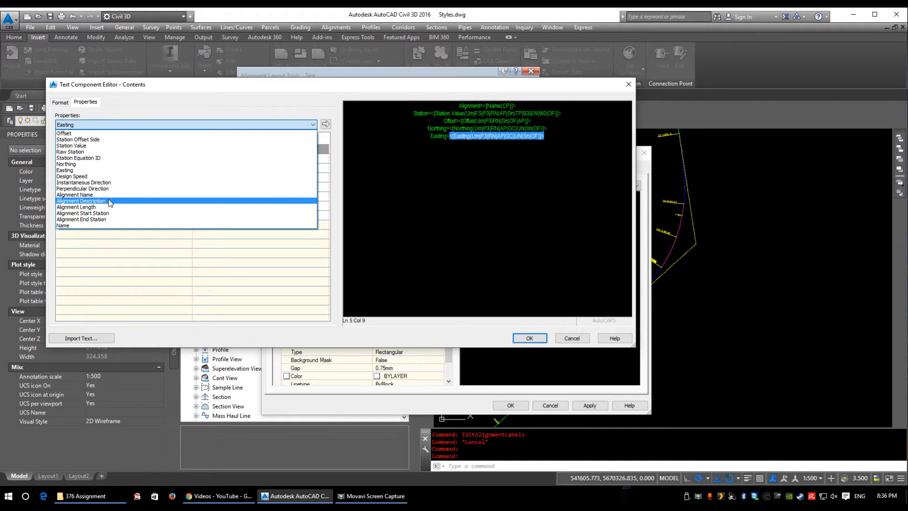
{"action": "left_click", "coordinate": [481, 242]}
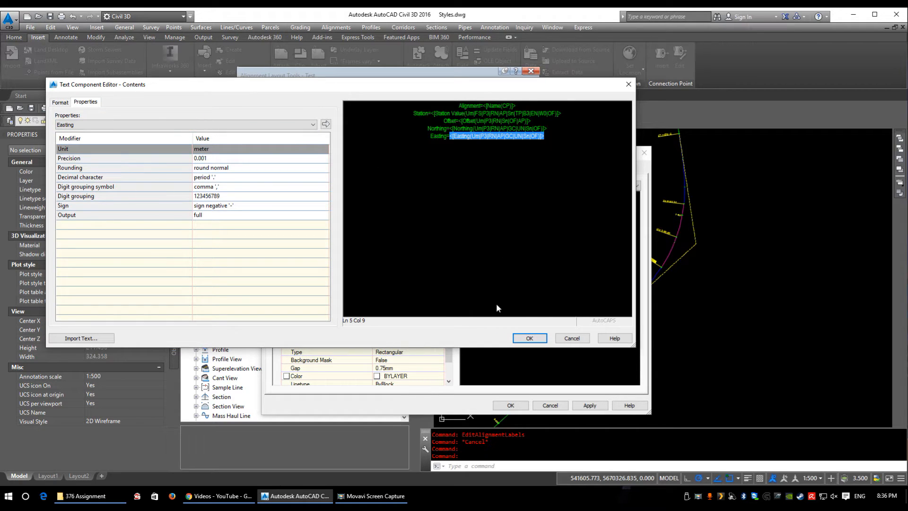
{"action": "left_click", "coordinate": [530, 338]}
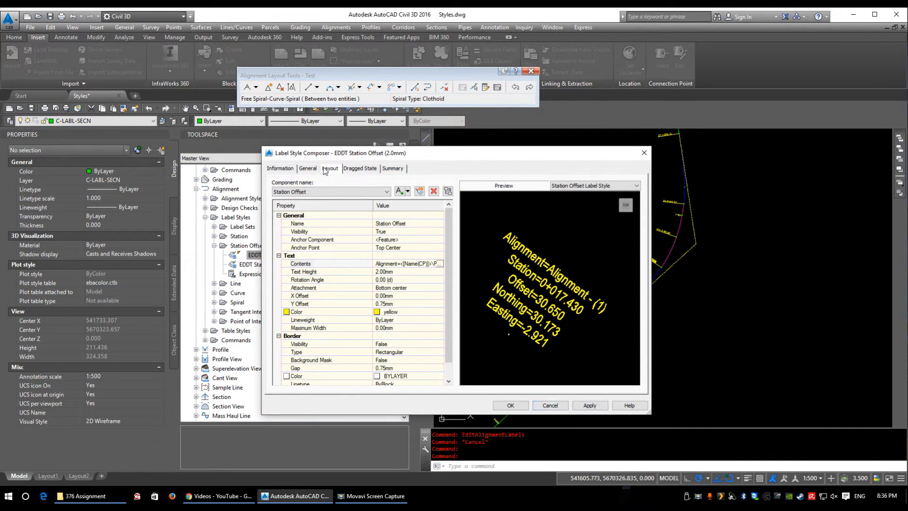
{"action": "left_click", "coordinate": [549, 406]}
Step: Open the EDDT Length and Bearing (2.0mm) line label style and delete its Direction Arrow component
{"action": "scroll", "coordinate": [305, 306], "scroll_direction": "down", "scroll_amount": 1}
{"action": "double_click", "coordinate": [239, 256]}
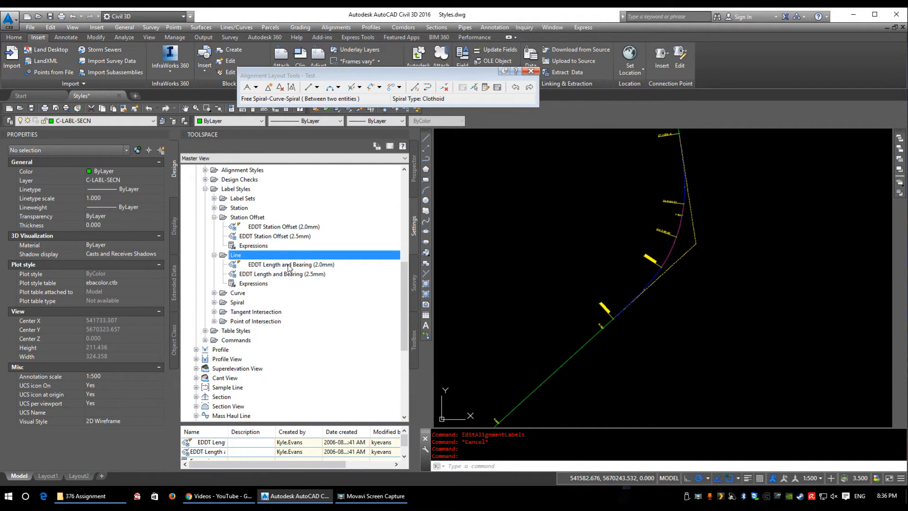
{"action": "double_click", "coordinate": [289, 266]}
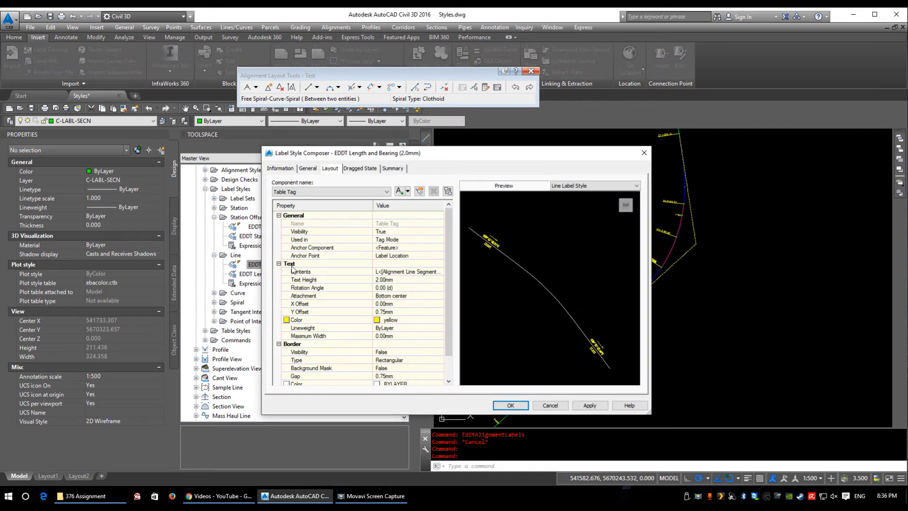
{"action": "left_click", "coordinate": [321, 191]}
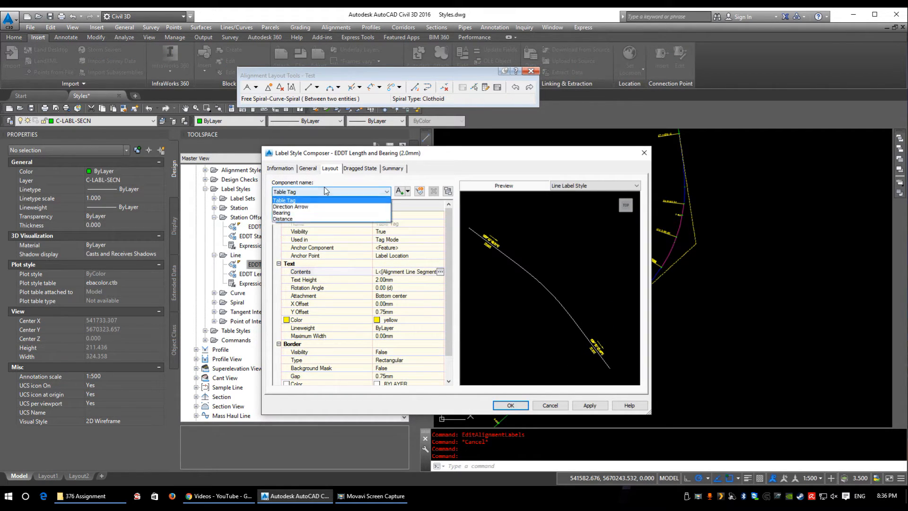
{"action": "left_click", "coordinate": [297, 207]}
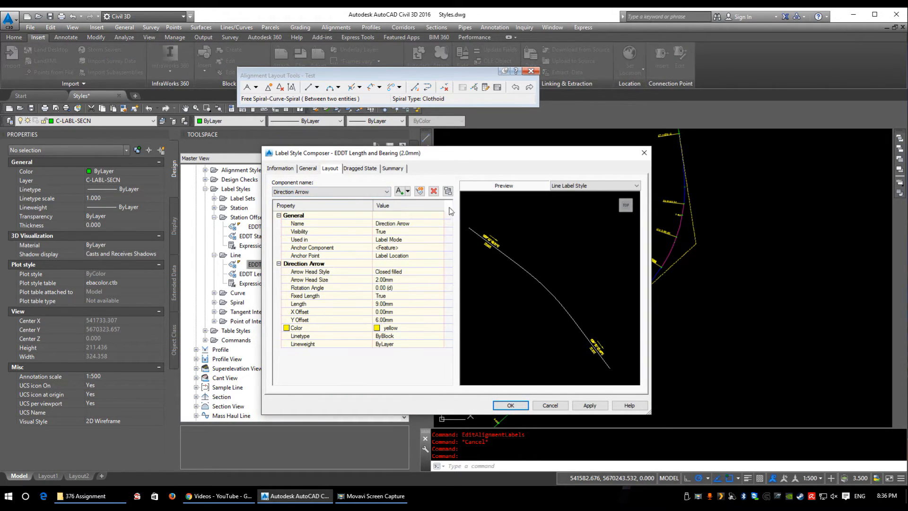
{"action": "left_click", "coordinate": [433, 191]}
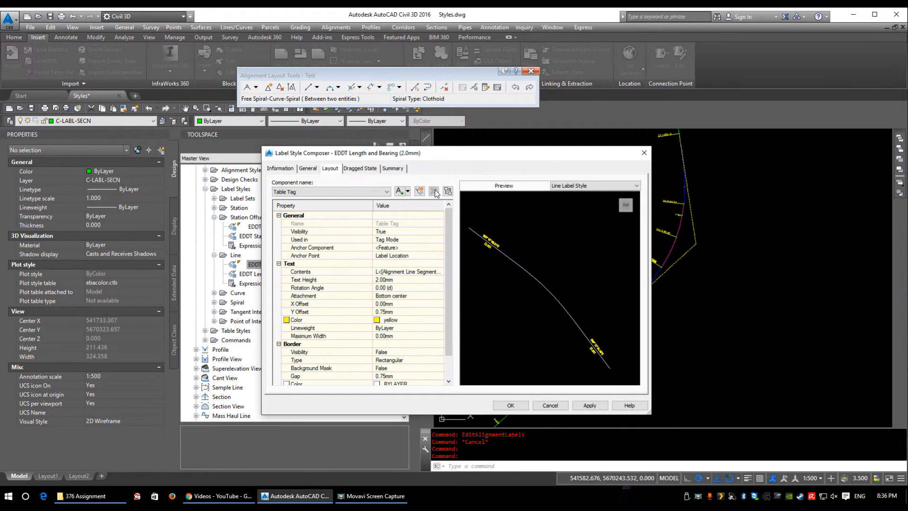
Step: Edit the Bearing component's contents and set the tangent direction's measurement type to North Azimuth
{"action": "left_click", "coordinate": [341, 192]}
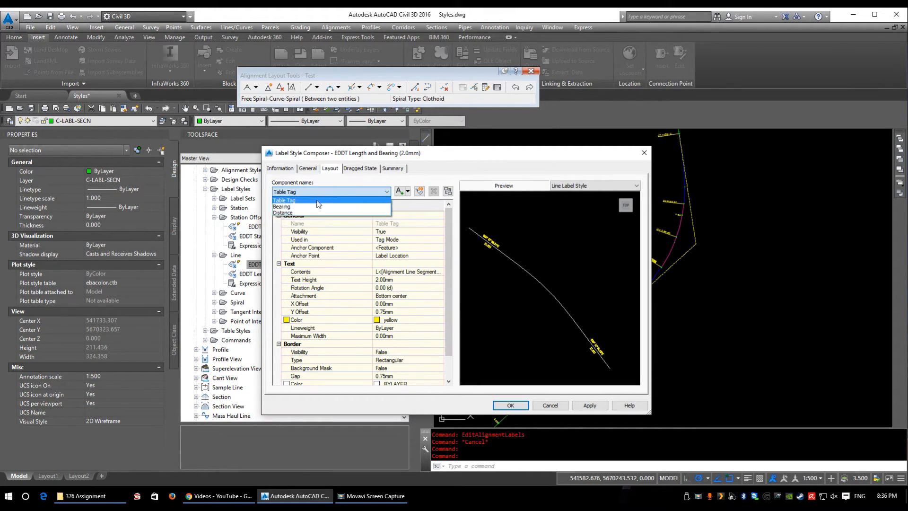
{"action": "left_click", "coordinate": [295, 205]}
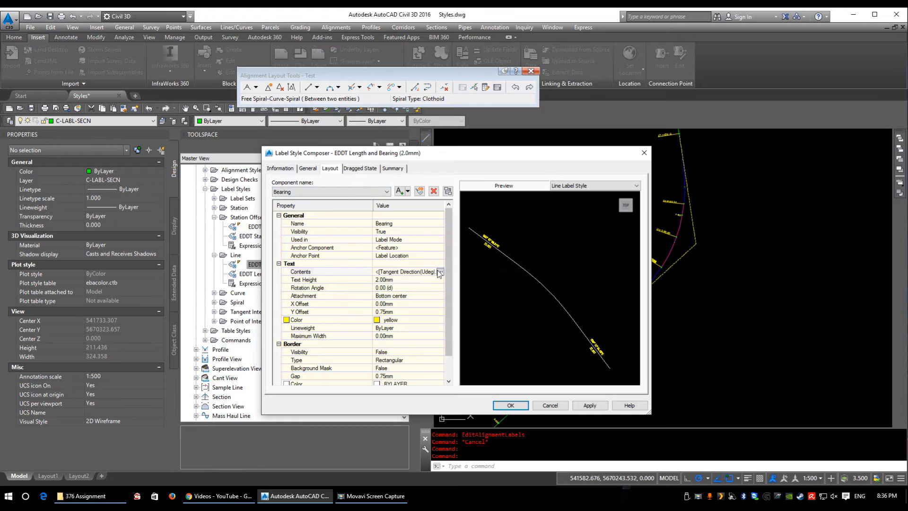
{"action": "left_click", "coordinate": [440, 272]}
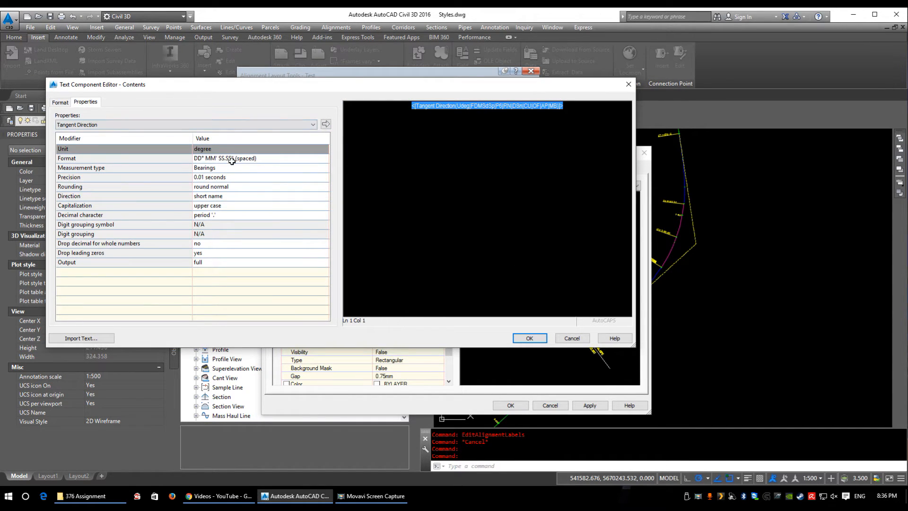
{"action": "left_click", "coordinate": [219, 149]}
{"action": "left_click", "coordinate": [213, 159]}
{"action": "left_click", "coordinate": [212, 169]}
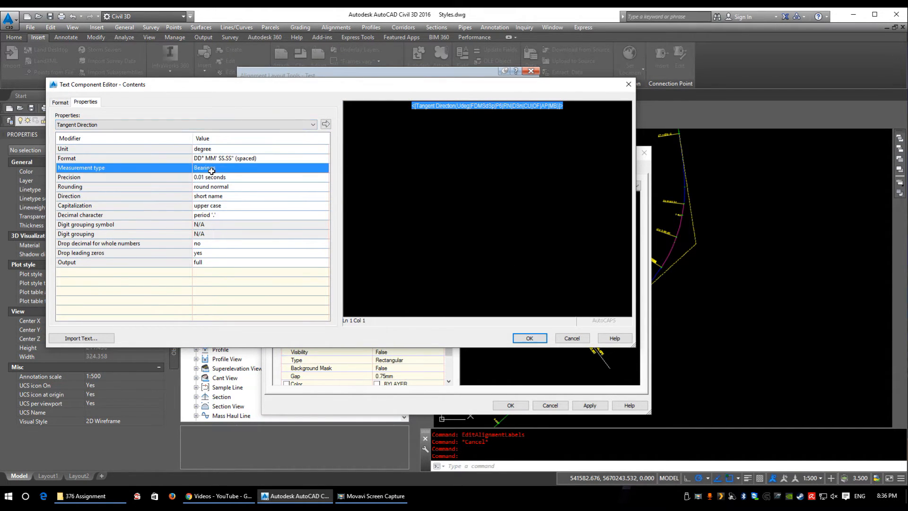
{"action": "left_click", "coordinate": [212, 168]}
{"action": "left_click", "coordinate": [213, 178]}
Step: Set the tangent direction's format to unspaced DD°MM'SS.SS" and its precision to 1 second, and accept the line label style
{"action": "left_click", "coordinate": [222, 159]}
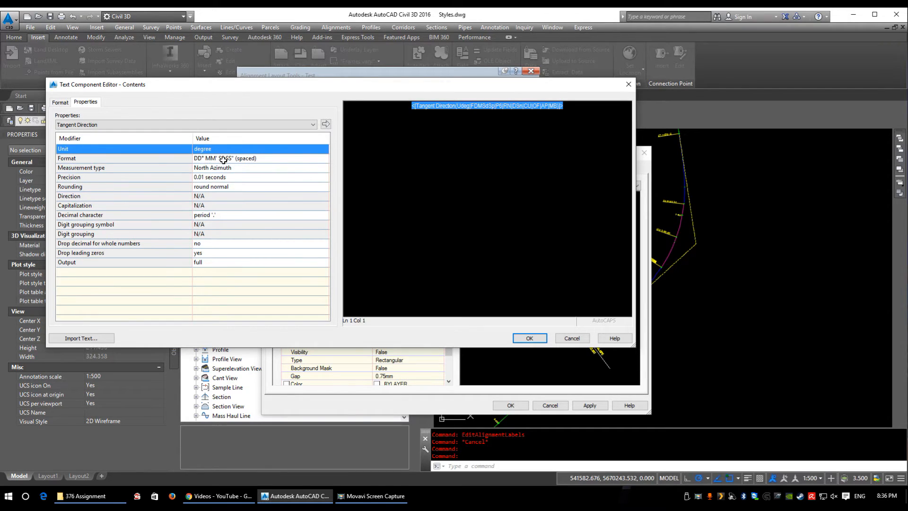
{"action": "left_click", "coordinate": [225, 161]}
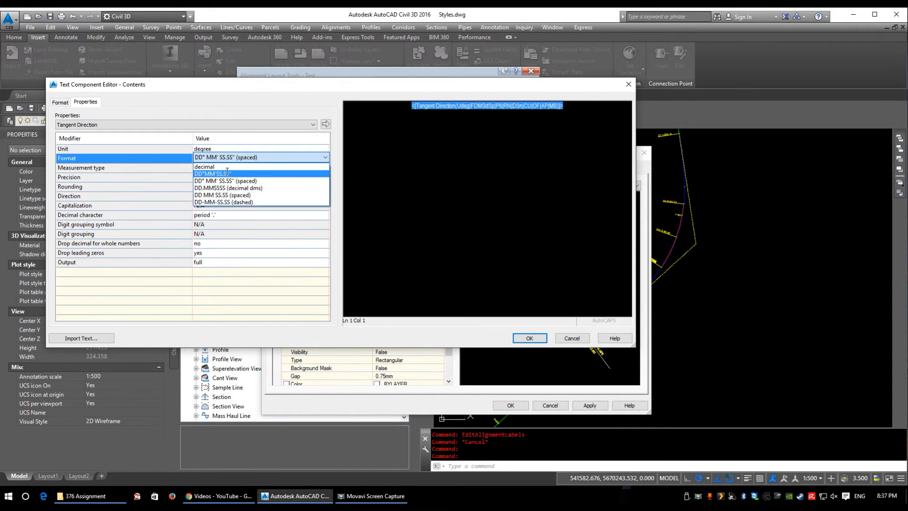
{"action": "left_click", "coordinate": [221, 177]}
{"action": "left_click", "coordinate": [224, 179]}
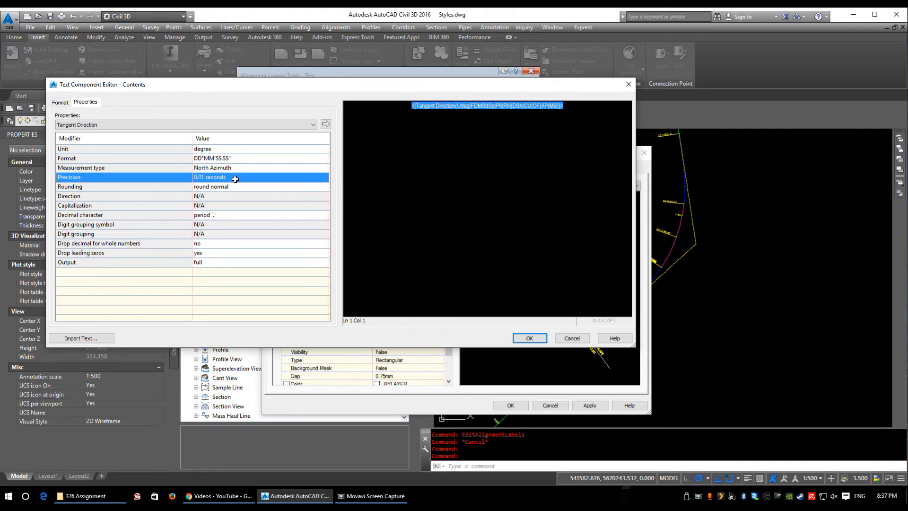
{"action": "left_click", "coordinate": [235, 178]}
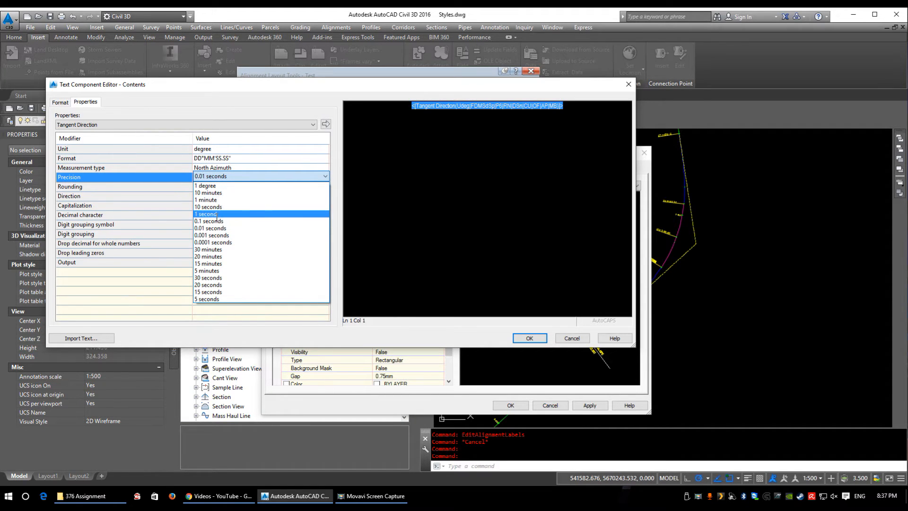
{"action": "left_click", "coordinate": [217, 214]}
{"action": "left_click", "coordinate": [529, 338]}
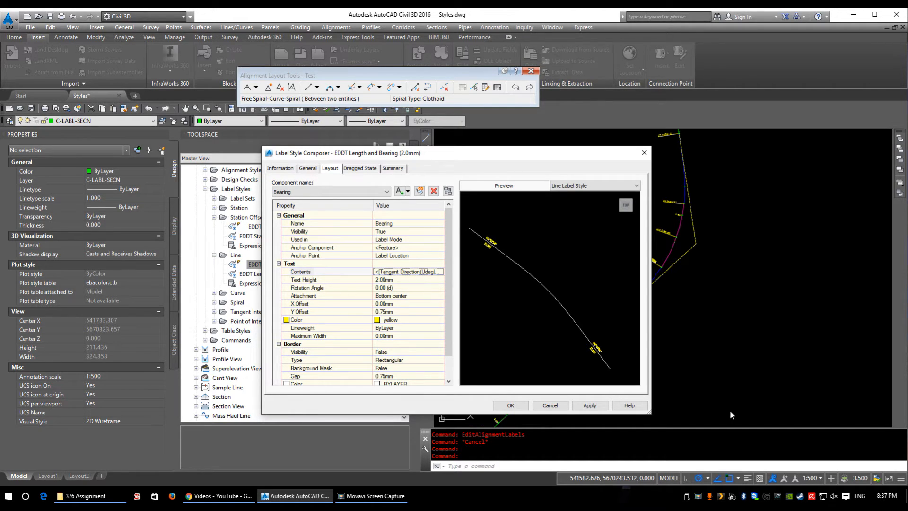
{"action": "left_click", "coordinate": [510, 406]}
Step: Open the EDDT Alignment Curve (2.0mm) label style and examine its curve label up close in the preview
{"action": "double_click", "coordinate": [238, 293]}
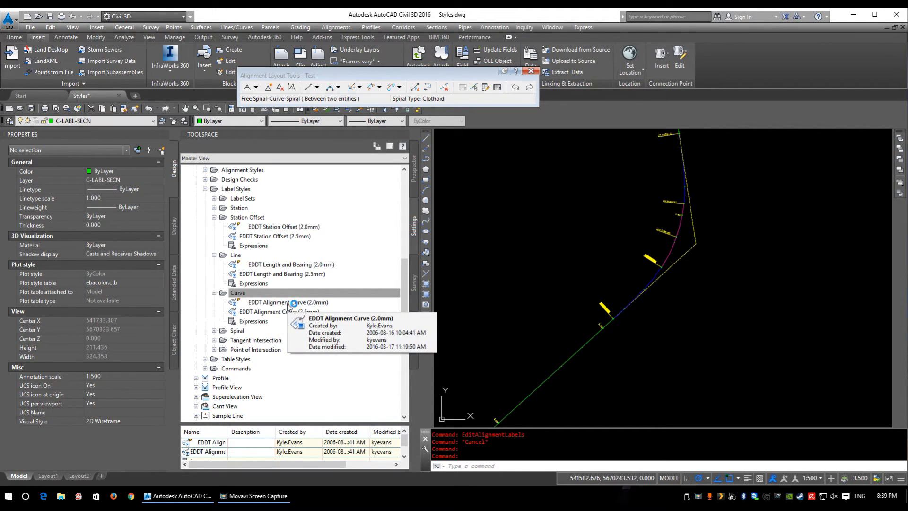
{"action": "double_click", "coordinate": [289, 303]}
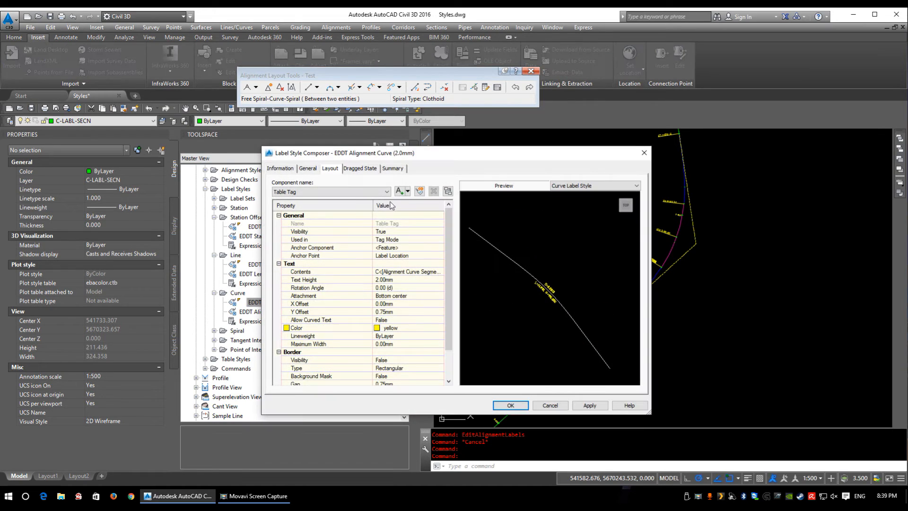
{"action": "left_click_drag", "start_coordinate": [394, 154], "coordinate": [391, 139]}
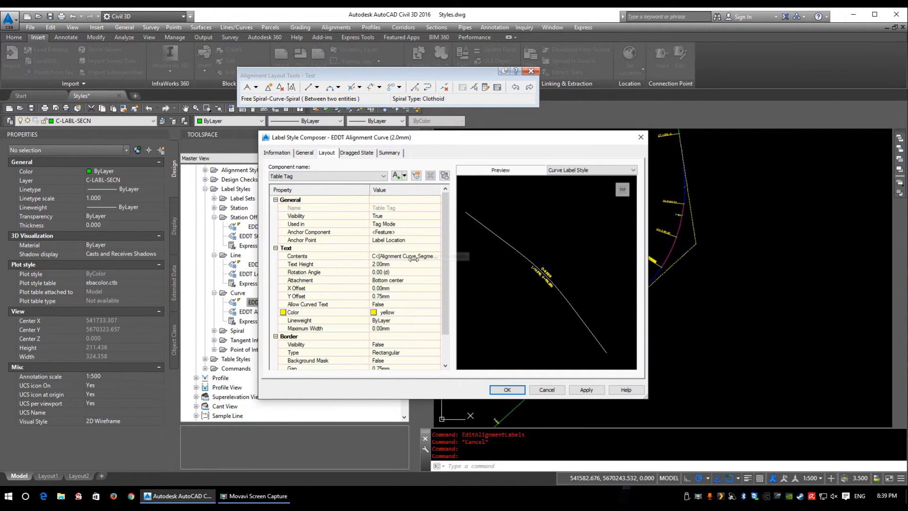
{"action": "scroll", "coordinate": [549, 291], "scroll_direction": "up", "scroll_amount": 2}
{"action": "scroll", "coordinate": [549, 292], "scroll_direction": "up", "scroll_amount": 2}
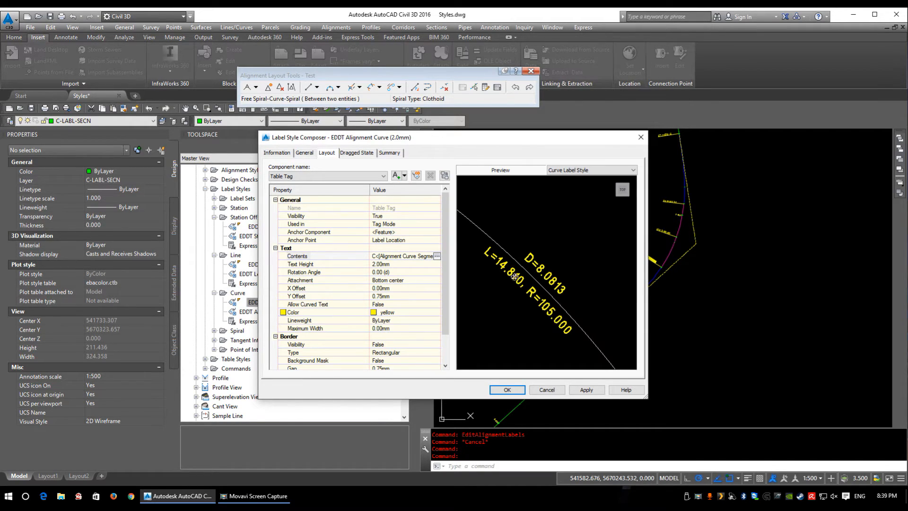
{"action": "left_click", "coordinate": [436, 256]}
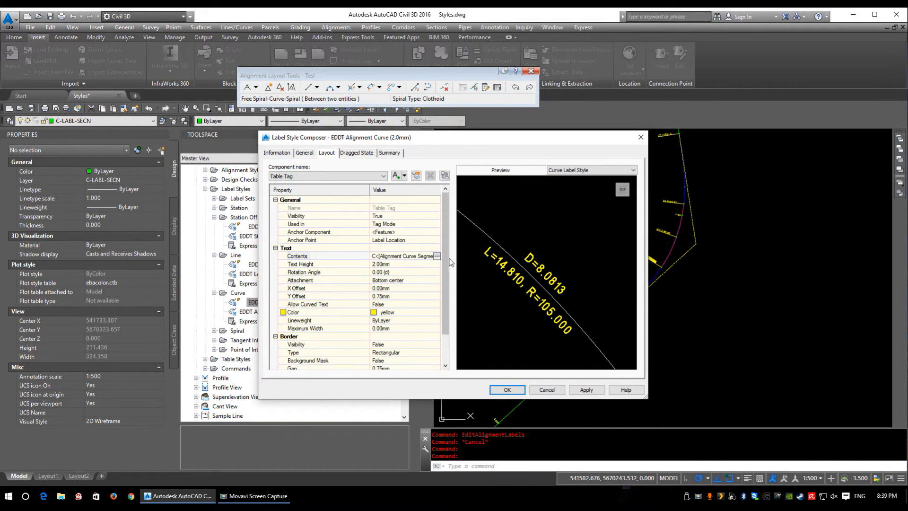
{"action": "left_click", "coordinate": [440, 256]}
{"action": "left_click_drag", "start_coordinate": [432, 108], "coordinate": [455, 116]}
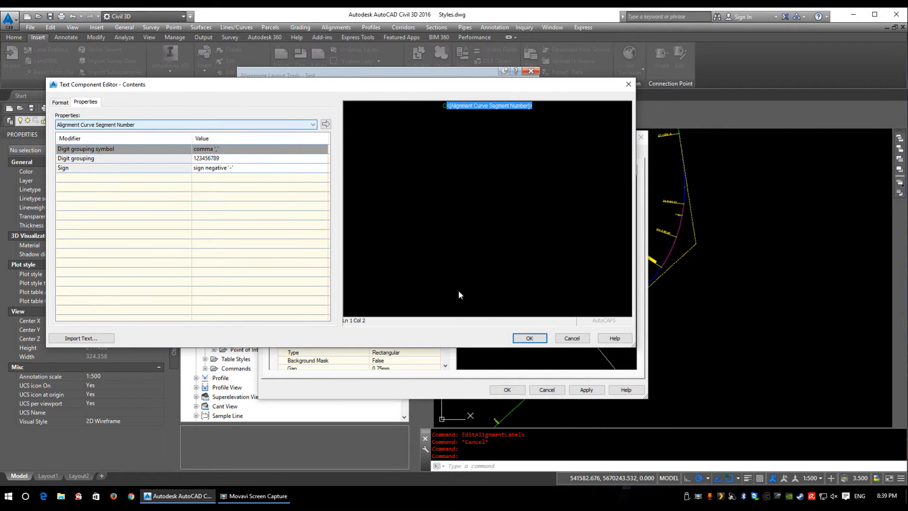
{"action": "left_click", "coordinate": [571, 337]}
Step: Replace the D prefix in the Delta component's contents with the delta symbol code \u+0394
{"action": "left_click", "coordinate": [320, 176]}
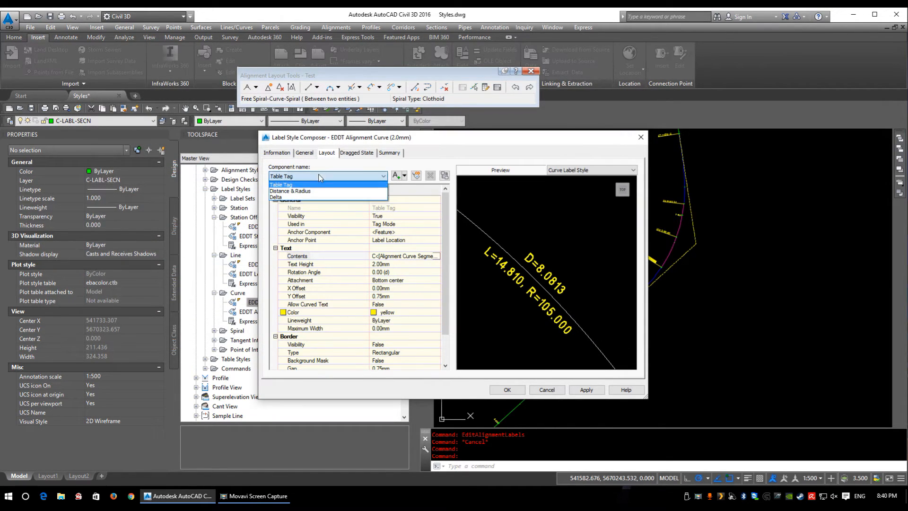
{"action": "left_click", "coordinate": [296, 197]}
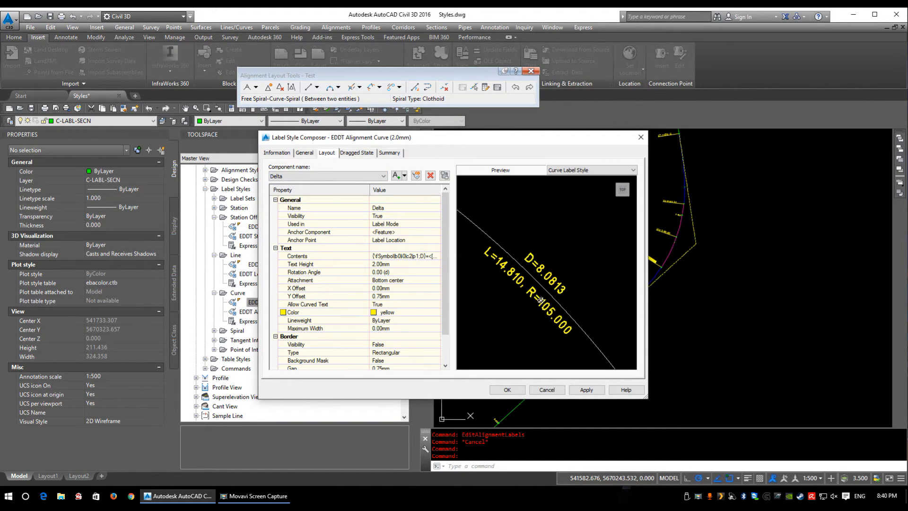
{"action": "left_click", "coordinate": [440, 260]}
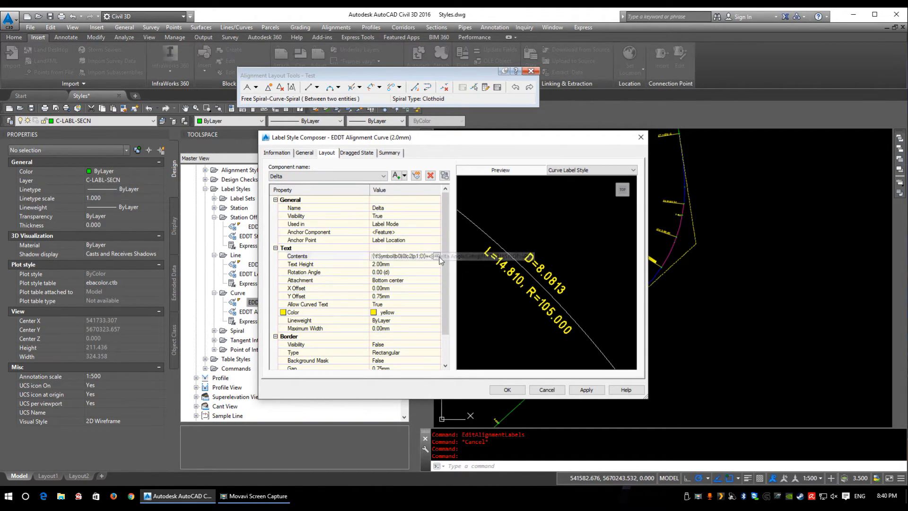
{"action": "left_click", "coordinate": [438, 255]}
{"action": "left_click", "coordinate": [519, 107]}
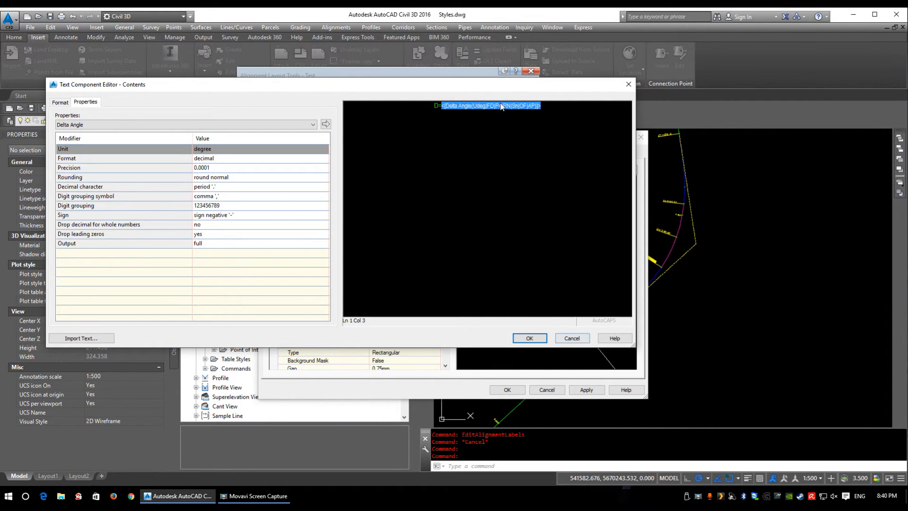
{"action": "left_click", "coordinate": [438, 105]}
{"action": "type", "text": "\\u+0394"}
{"action": "left_click", "coordinate": [539, 338]}
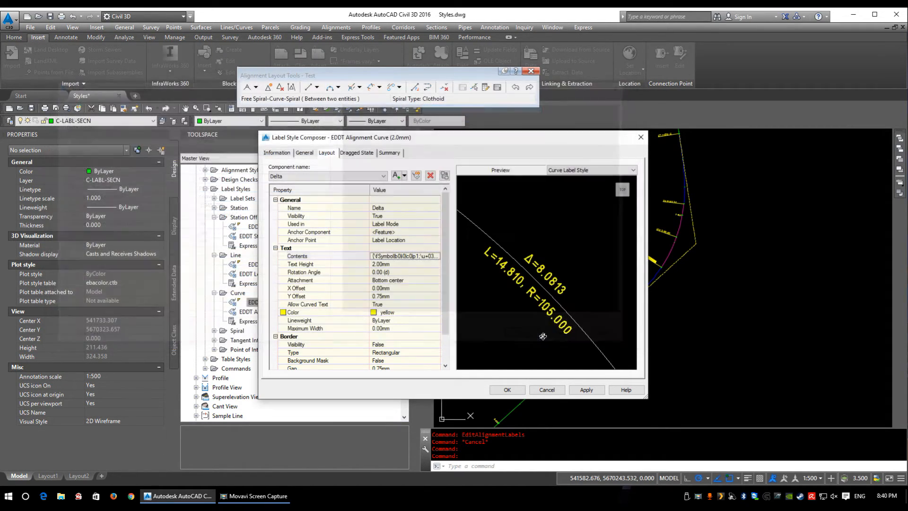
Step: Review the length and radius fields in the Distance & Radius component's contents and accept the curve label style
{"action": "left_click", "coordinate": [354, 176]}
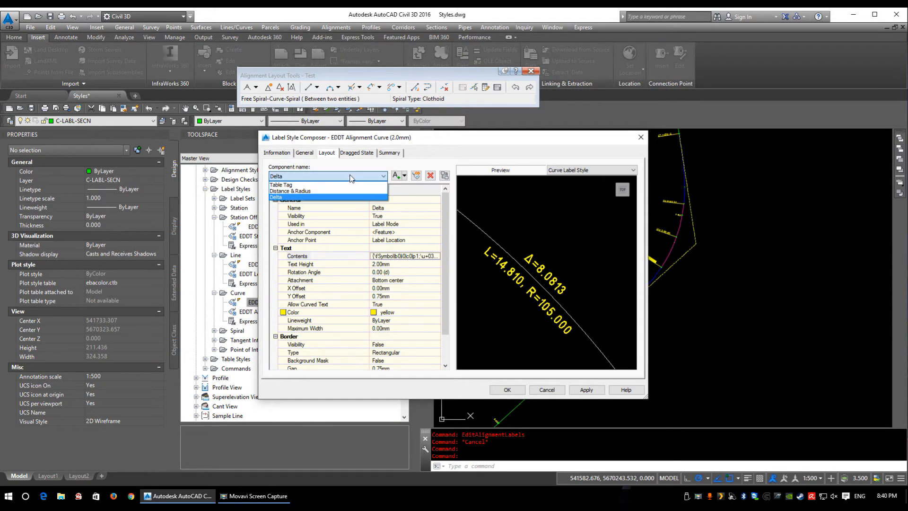
{"action": "left_click", "coordinate": [297, 194]}
{"action": "left_click", "coordinate": [437, 256]}
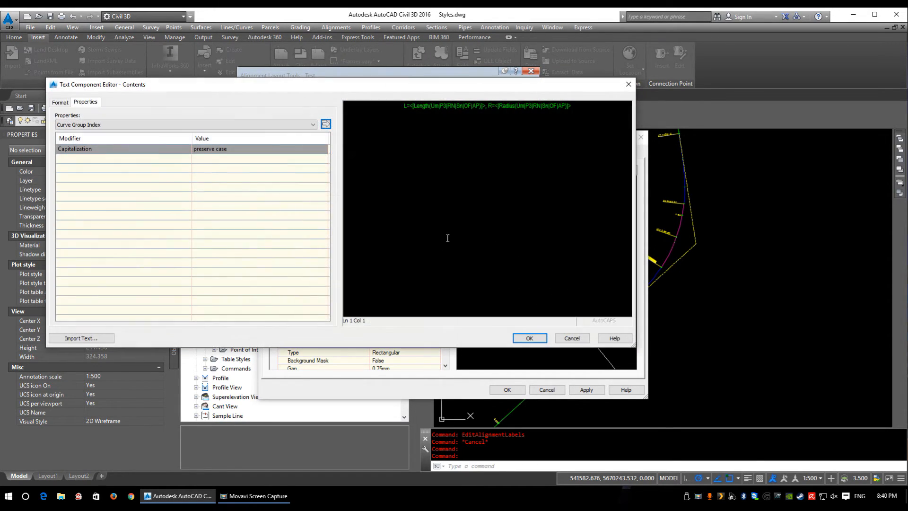
{"action": "left_click", "coordinate": [420, 107]}
{"action": "left_click", "coordinate": [547, 107]}
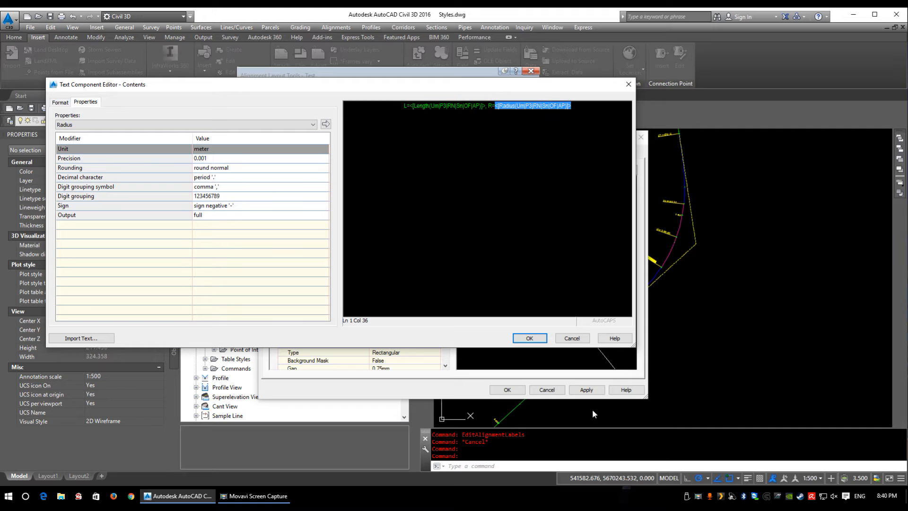
{"action": "left_click", "coordinate": [529, 338]}
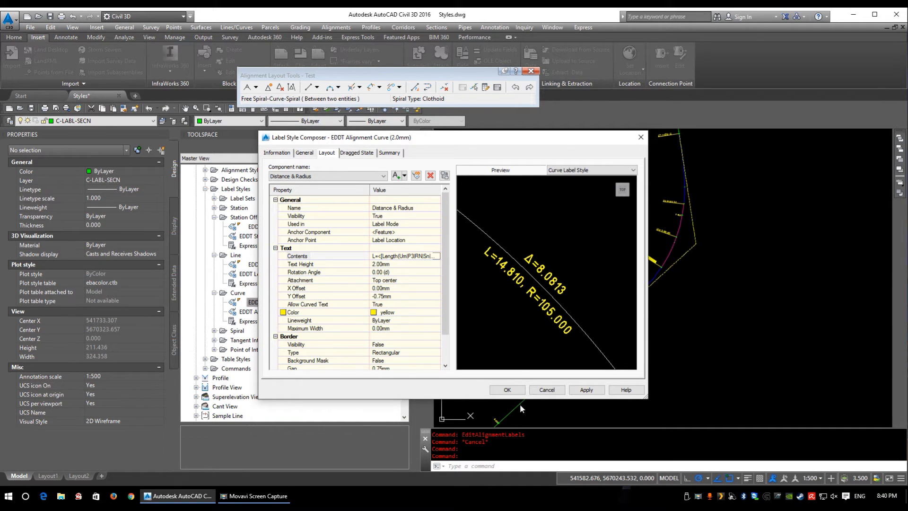
{"action": "left_click", "coordinate": [508, 390]}
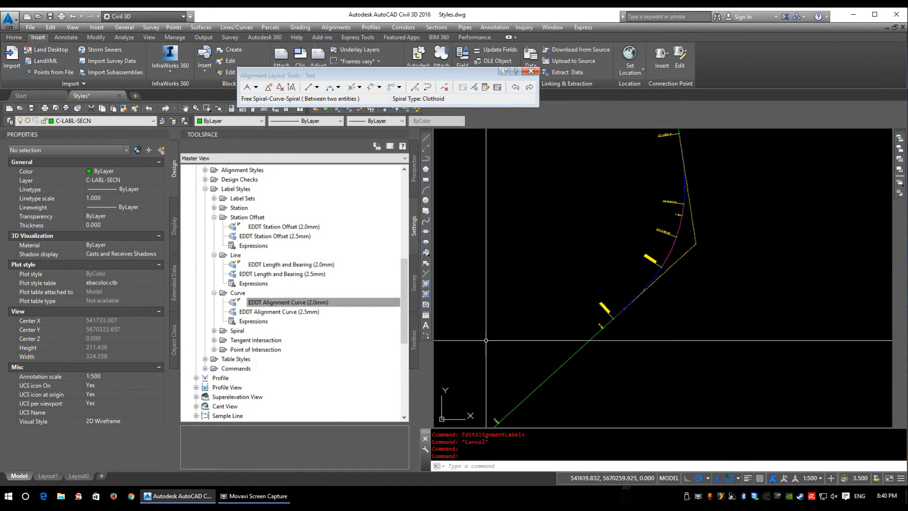
Step: Examine the alignment's labels along the tangent and curve in the drawing, selecting the label groups and clearing the selection
{"action": "middle_click_drag", "start_coordinate": [593, 352], "coordinate": [622, 310]}
{"action": "scroll", "coordinate": [515, 378], "scroll_direction": "up", "scroll_amount": 5}
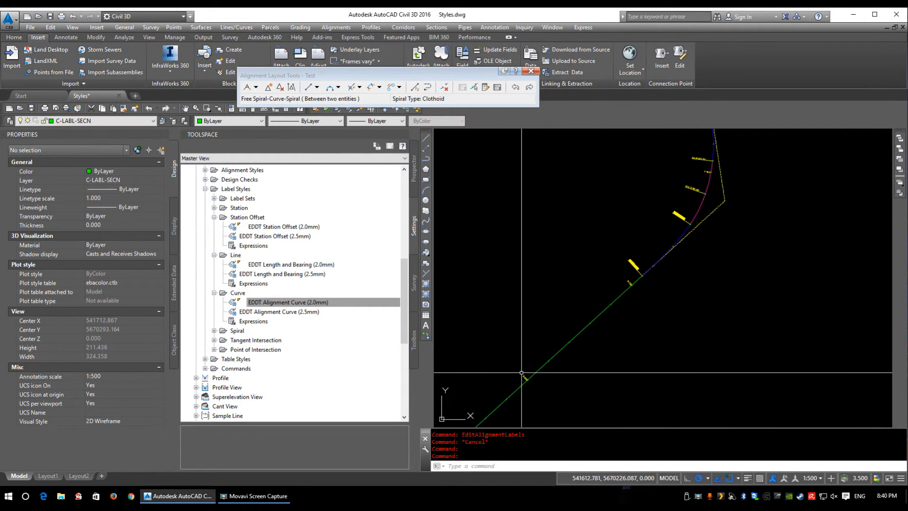
{"action": "left_click", "coordinate": [507, 348]}
{"action": "left_click", "coordinate": [571, 245]}
{"action": "left_click", "coordinate": [607, 272]}
{"action": "scroll", "coordinate": [595, 272], "scroll_direction": "up", "scroll_amount": 5}
{"action": "left_click", "coordinate": [591, 276]}
{"action": "scroll", "coordinate": [604, 416], "scroll_direction": "down", "scroll_amount": 10}
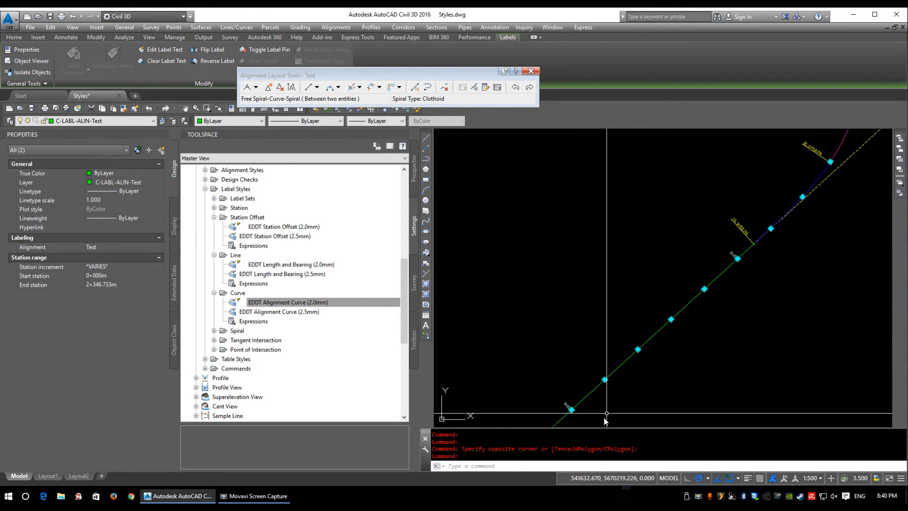
{"action": "scroll", "coordinate": [646, 347], "scroll_direction": "up", "scroll_amount": 5}
{"action": "middle_click_drag", "start_coordinate": [692, 324], "coordinate": [627, 274]}
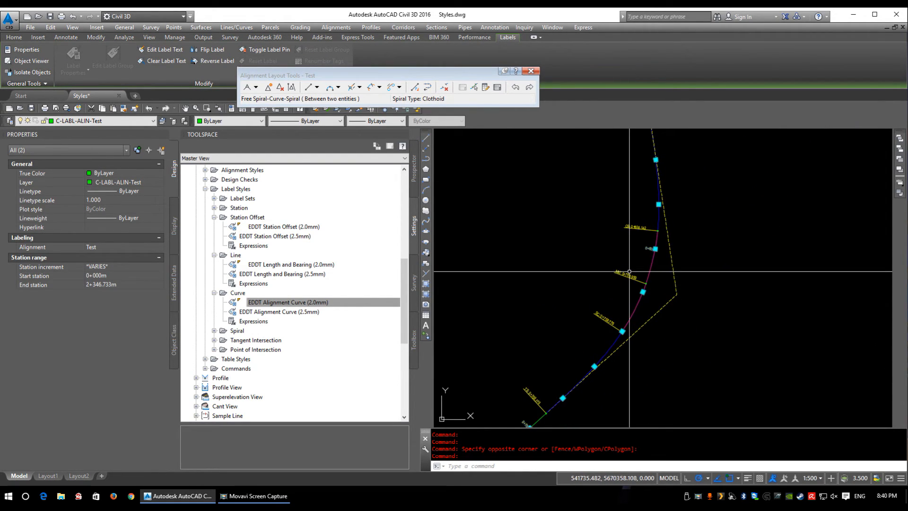
{"action": "key", "text": "Escape"}
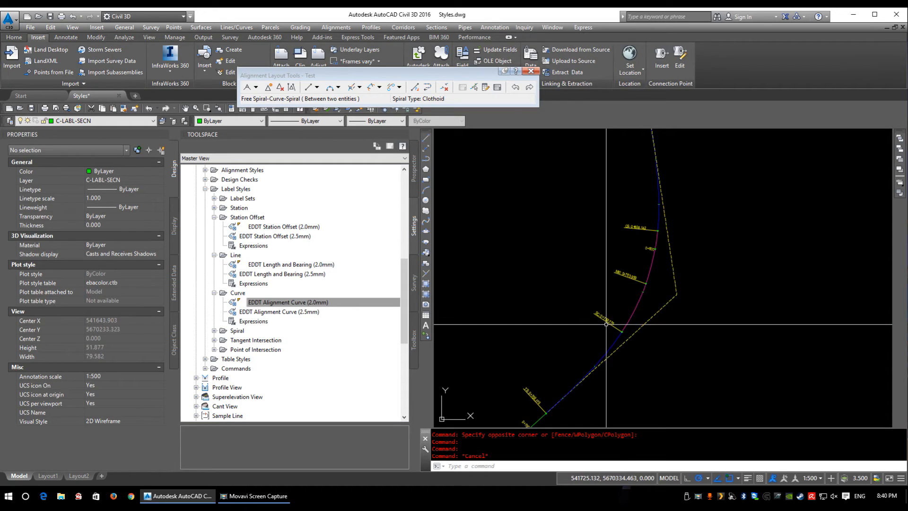
Step: Open the EDDT Alignment Spiral (2.5mm) label style and examine its spiral label up close in the preview
{"action": "double_click", "coordinate": [235, 330]}
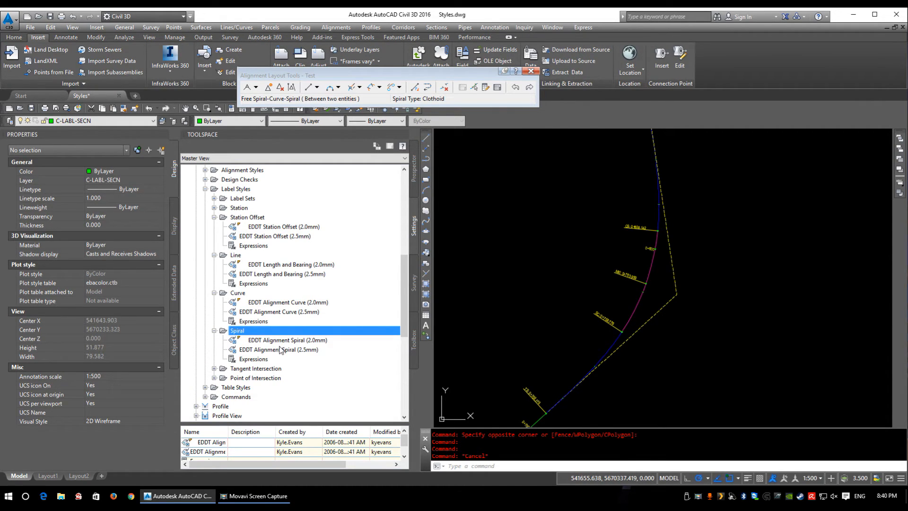
{"action": "double_click", "coordinate": [280, 350]}
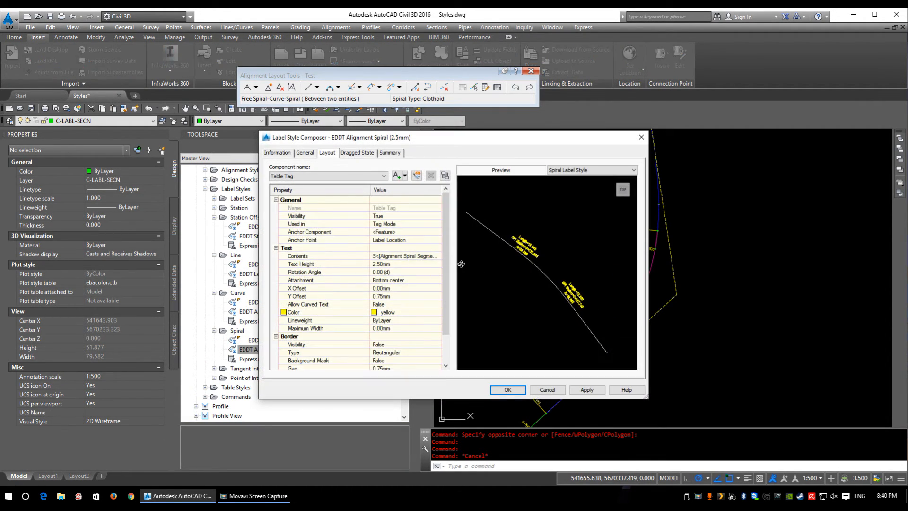
{"action": "scroll", "coordinate": [526, 240], "scroll_direction": "up", "scroll_amount": 4}
{"action": "middle_click_drag", "start_coordinate": [506, 248], "coordinate": [577, 308]}
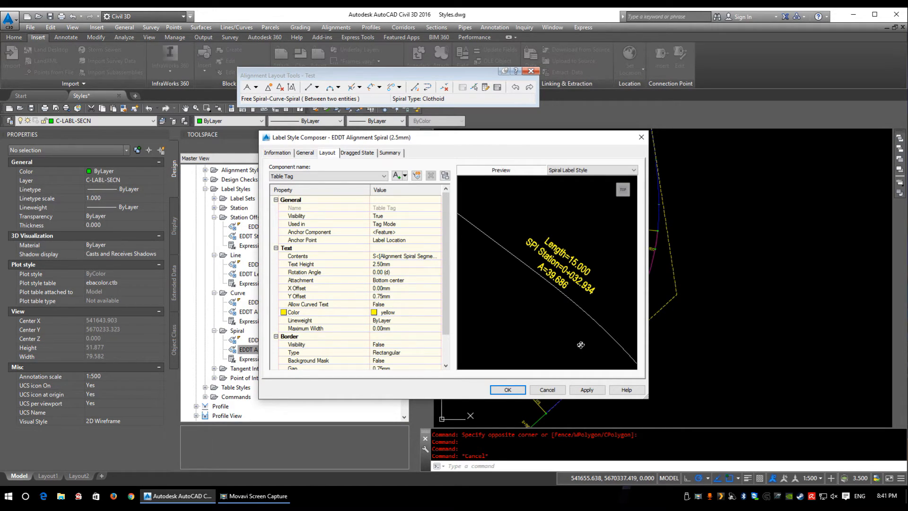
Step: Review the Spiral Data component's length field and the list of available spiral properties, leaving the contents editor without saving
{"action": "left_click", "coordinate": [341, 177]}
{"action": "left_click", "coordinate": [299, 192]}
{"action": "left_click", "coordinate": [302, 178]}
{"action": "left_click", "coordinate": [299, 191]}
{"action": "left_click", "coordinate": [425, 256]}
{"action": "left_click", "coordinate": [438, 256]}
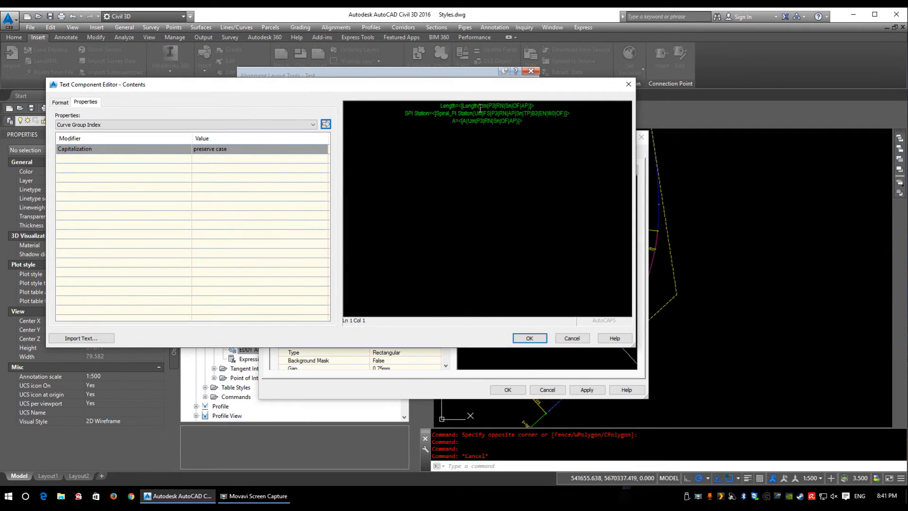
{"action": "left_click", "coordinate": [480, 108]}
{"action": "left_click", "coordinate": [131, 123]}
{"action": "scroll", "coordinate": [103, 140], "scroll_direction": "up", "scroll_amount": 2}
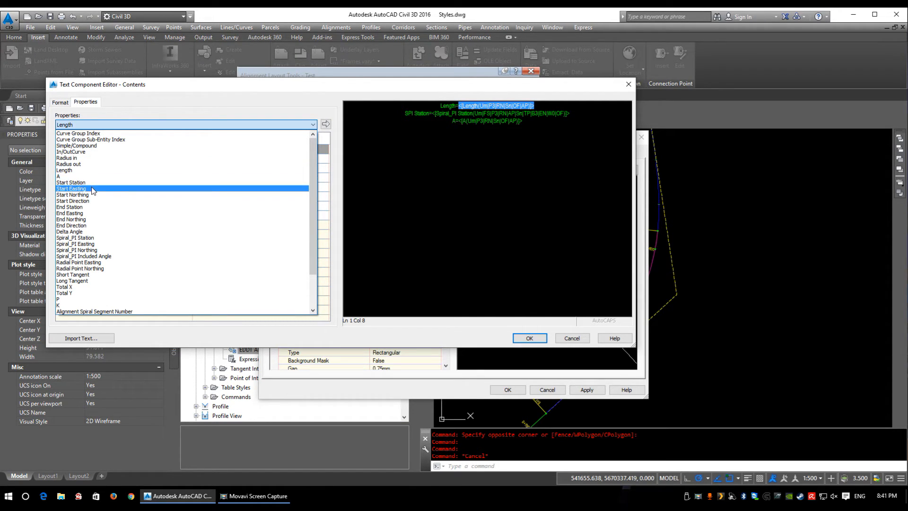
{"action": "scroll", "coordinate": [97, 220], "scroll_direction": "down", "scroll_amount": 2}
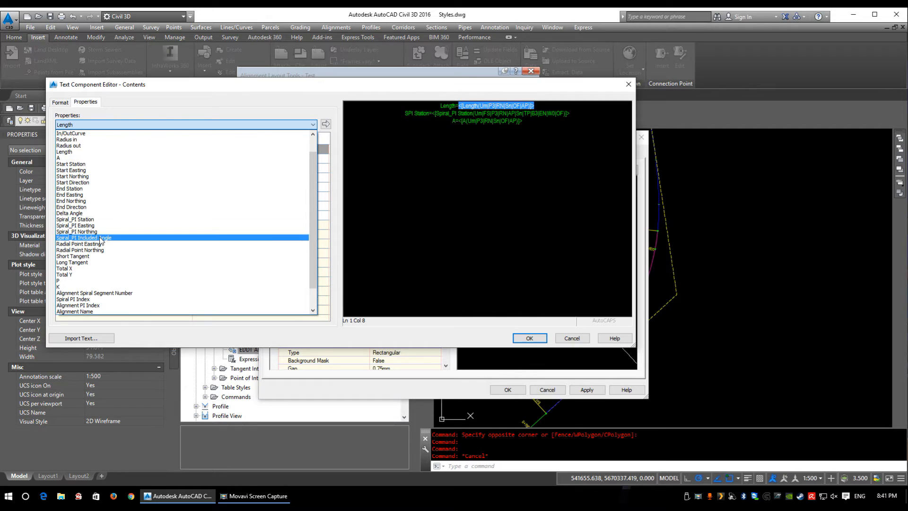
{"action": "scroll", "coordinate": [103, 228], "scroll_direction": "down", "scroll_amount": 1}
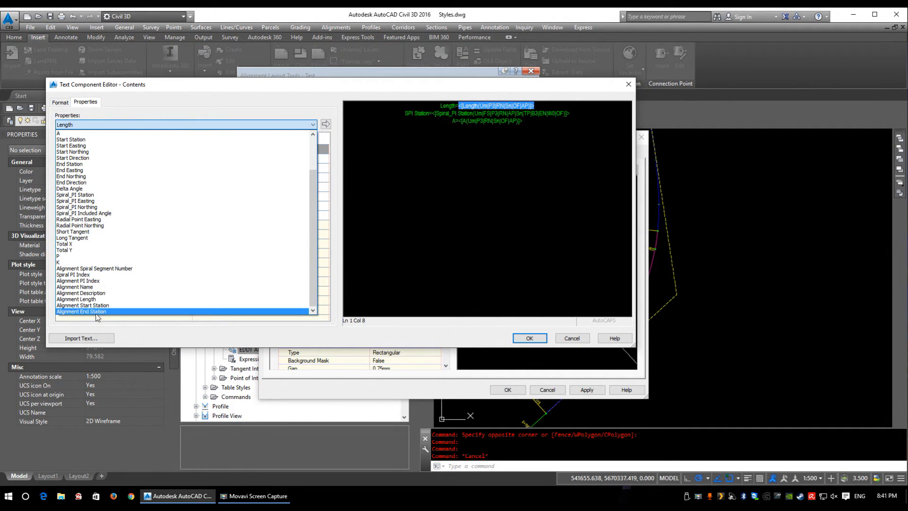
{"action": "left_click", "coordinate": [571, 341]}
{"action": "left_click", "coordinate": [571, 338]}
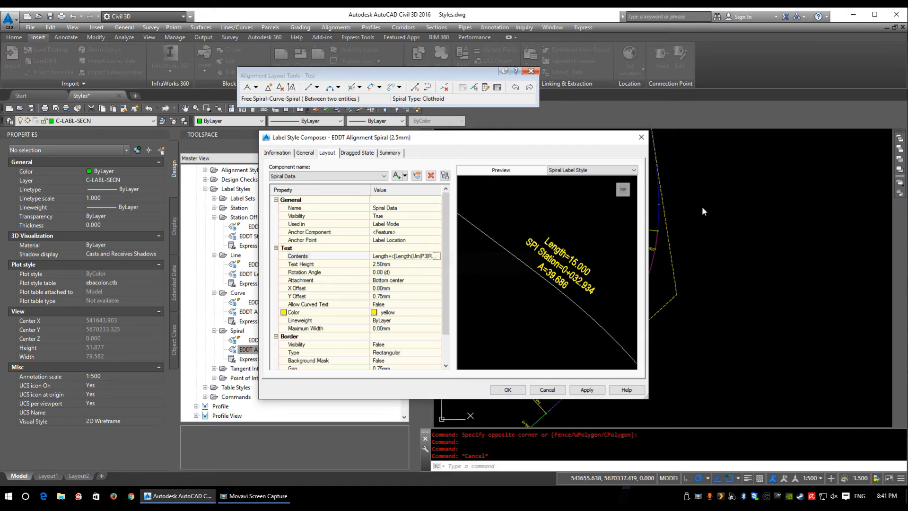
Step: Open the EDDT Alignment Tangent Intersection (2.0mm) label style and inspect the PI Extended Station field in its text contents
{"action": "left_click", "coordinate": [547, 389]}
{"action": "double_click", "coordinate": [255, 369]}
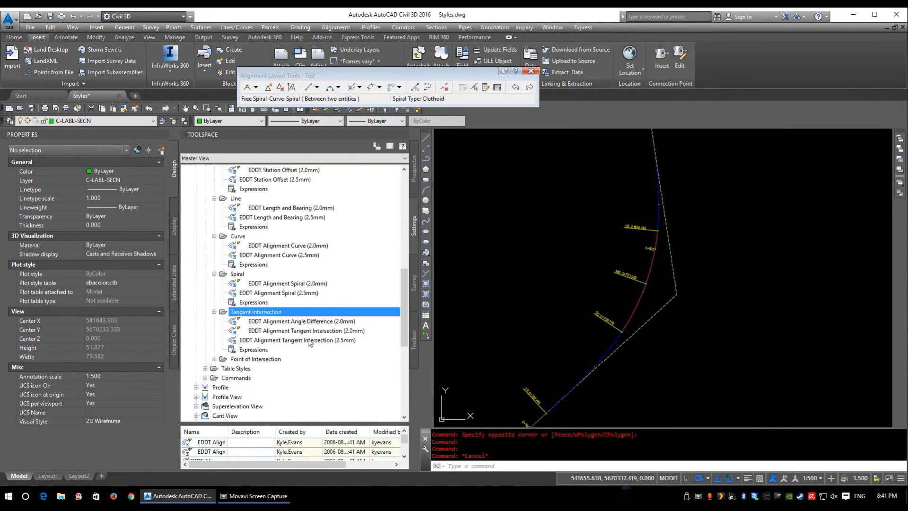
{"action": "double_click", "coordinate": [269, 331]}
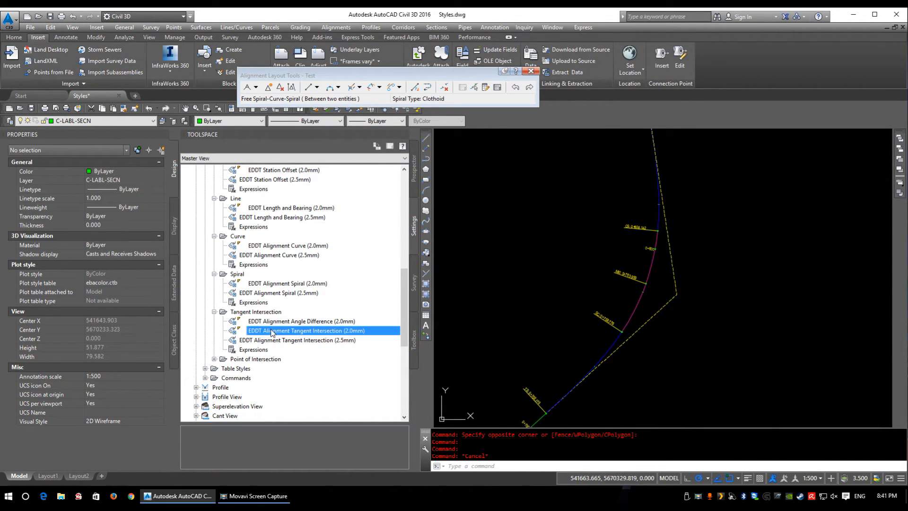
{"action": "left_click", "coordinate": [407, 248]}
{"action": "left_click", "coordinate": [437, 248]}
{"action": "left_click", "coordinate": [498, 115]}
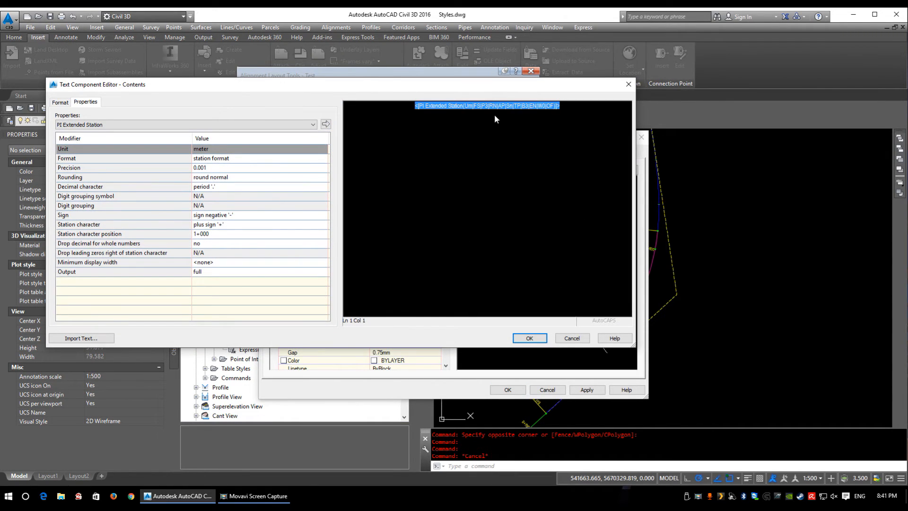
Step: Review the available tangent intersection properties, leaving the contents editor and the label style without saving
{"action": "left_click", "coordinate": [84, 121]}
{"action": "left_click_drag", "start_coordinate": [311, 163], "coordinate": [303, 127]}
{"action": "left_click", "coordinate": [579, 340]}
{"action": "left_click", "coordinate": [578, 338]}
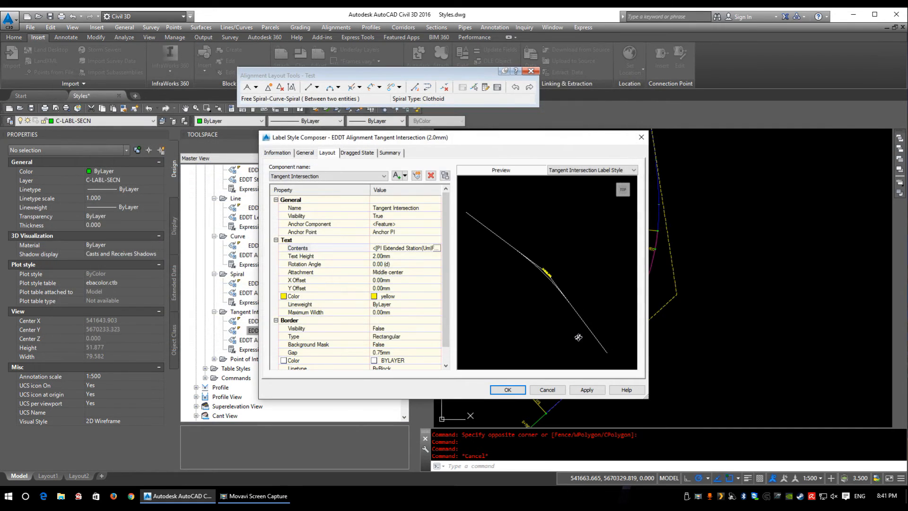
{"action": "left_click", "coordinate": [551, 390]}
Step: Open the EDDT Point of Intersection (2.5mm) label style, examine its label in the preview, and leave without saving
{"action": "double_click", "coordinate": [251, 359]}
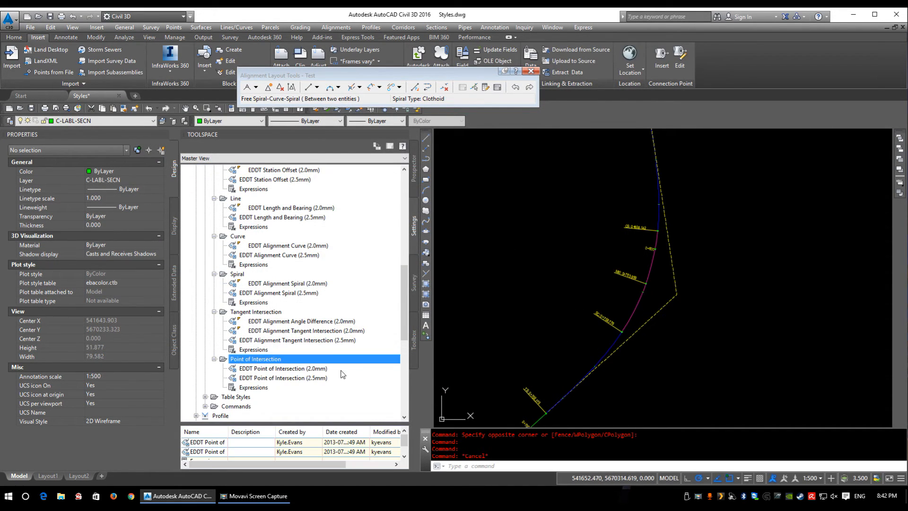
{"action": "scroll", "coordinate": [666, 268], "scroll_direction": "up", "scroll_amount": 5}
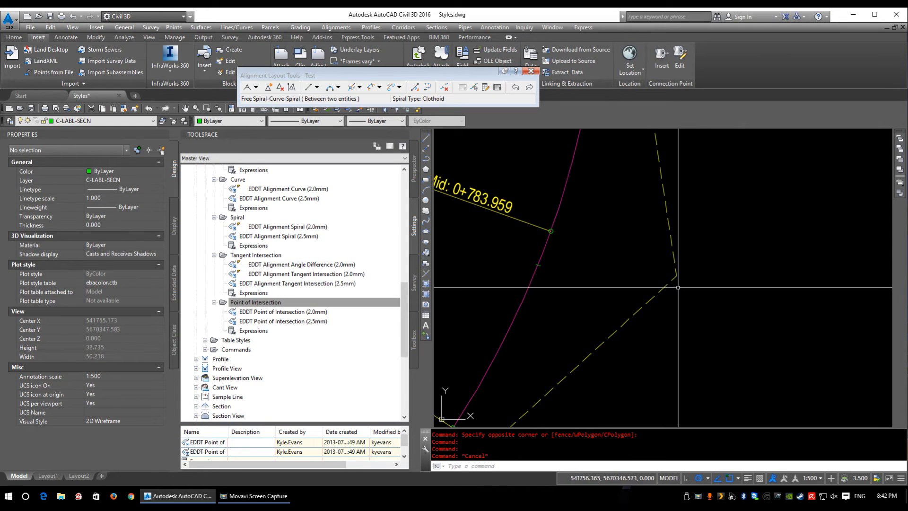
{"action": "left_click", "coordinate": [266, 321]}
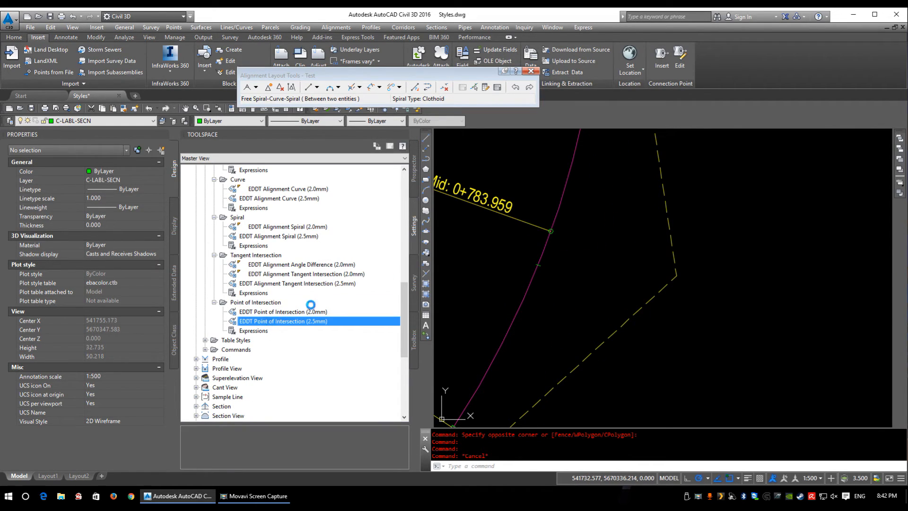
{"action": "scroll", "coordinate": [556, 270], "scroll_direction": "up", "scroll_amount": 4}
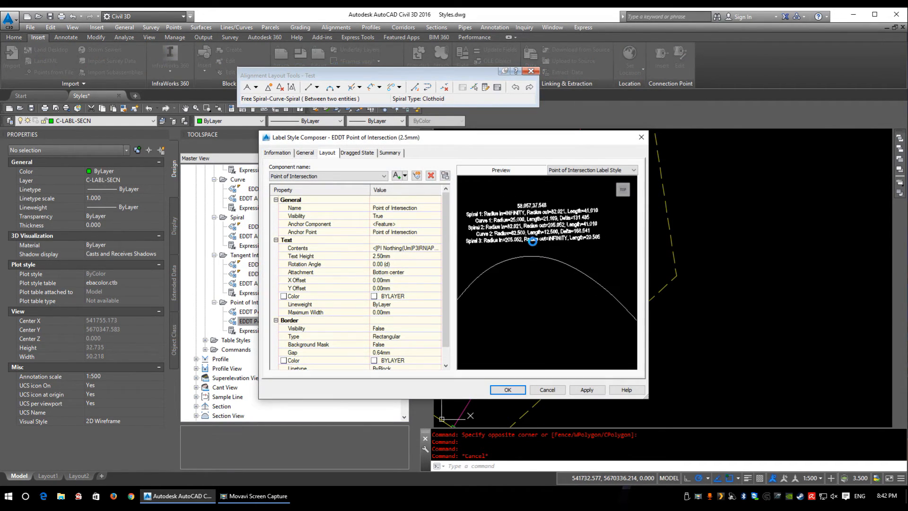
{"action": "scroll", "coordinate": [542, 253], "scroll_direction": "down", "scroll_amount": 2}
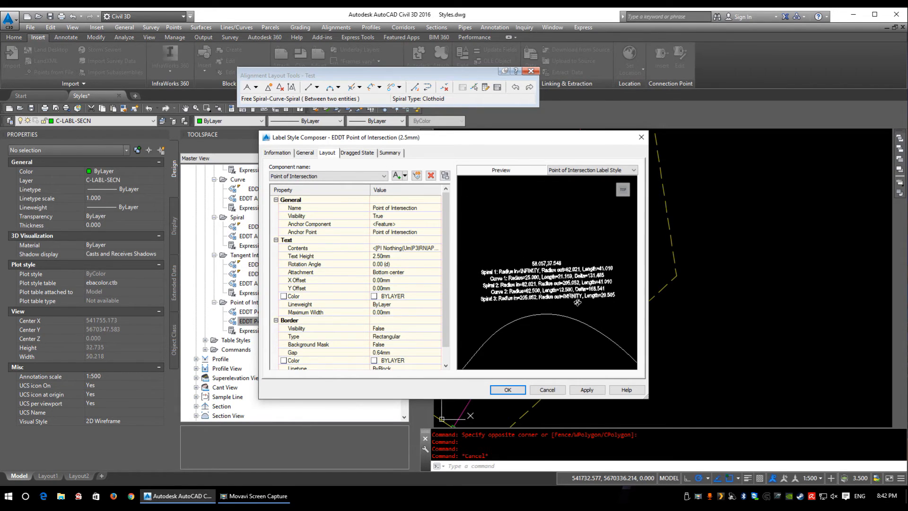
{"action": "left_click", "coordinate": [547, 389]}
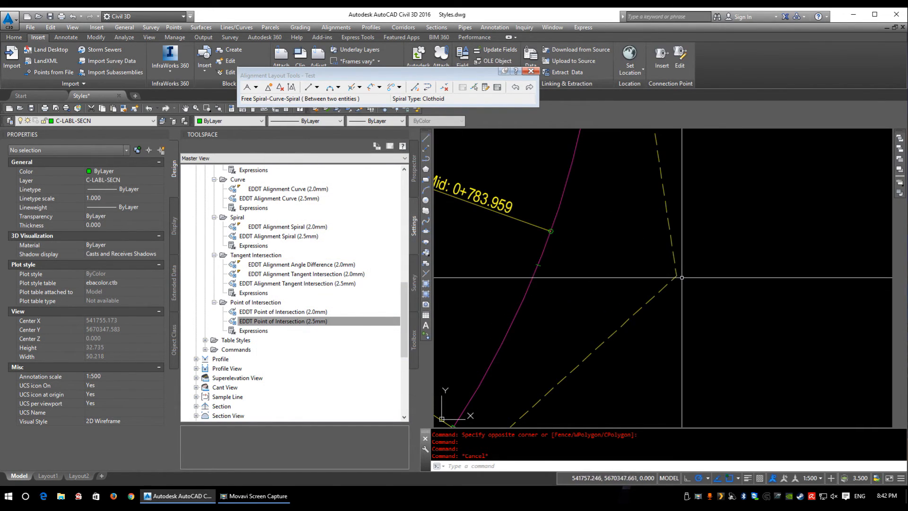
Step: Open the alignment's label settings and check the label styles available for the Geometry Points type
{"action": "scroll", "coordinate": [612, 295], "scroll_direction": "down", "scroll_amount": 5}
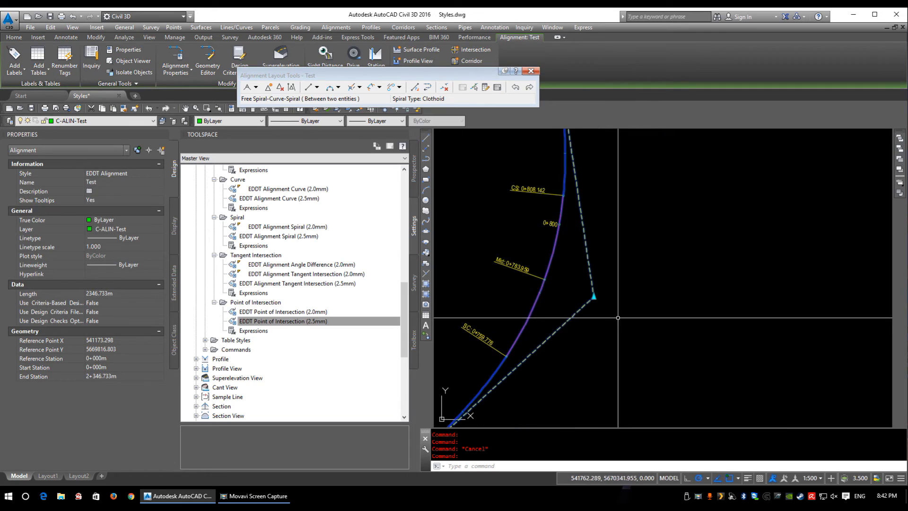
{"action": "right_click", "coordinate": [590, 287]}
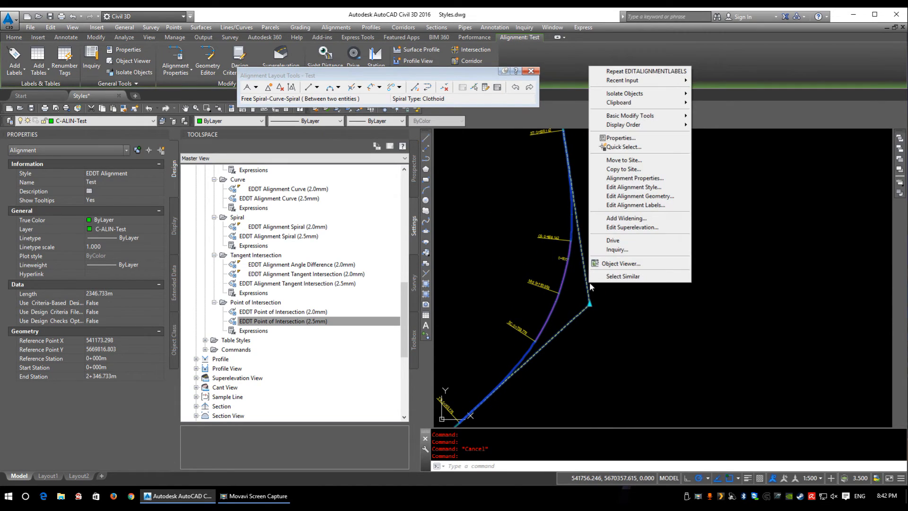
{"action": "left_click", "coordinate": [628, 206]}
{"action": "left_click", "coordinate": [302, 181]}
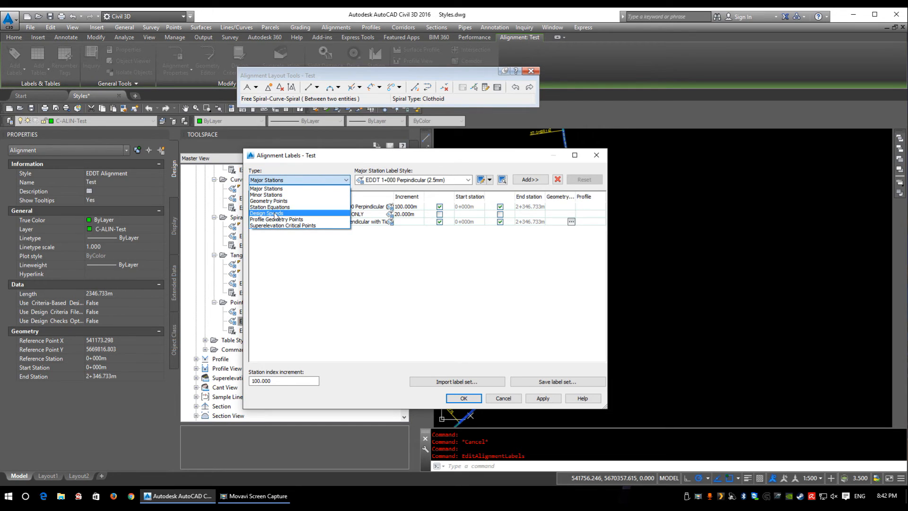
{"action": "left_click", "coordinate": [269, 201]}
{"action": "left_click", "coordinate": [397, 180]}
{"action": "left_click", "coordinate": [416, 189]}
Step: Check the styles for the Profile Geometry Points and Superelevation Critical Points label types, leaving the alignment labels without saving
{"action": "left_click", "coordinate": [302, 180]}
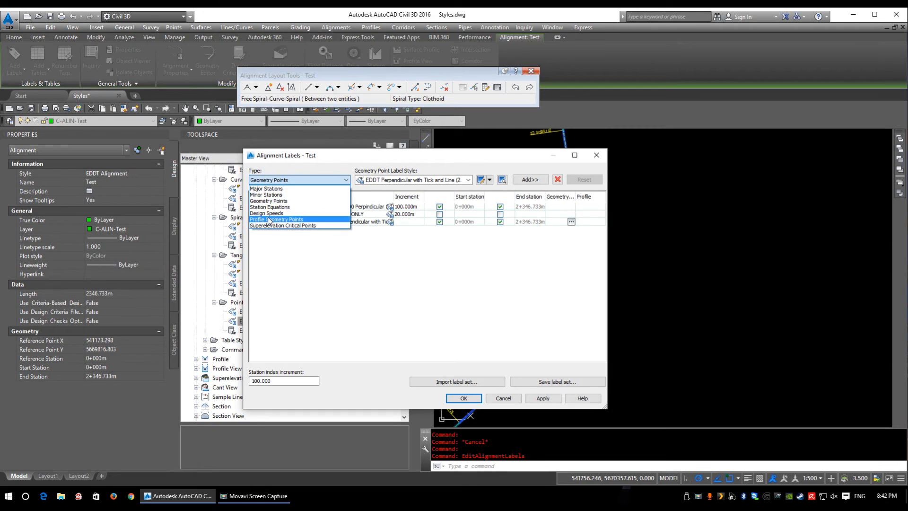
{"action": "left_click", "coordinate": [276, 219]}
{"action": "left_click", "coordinate": [413, 180]}
{"action": "left_click", "coordinate": [413, 189]}
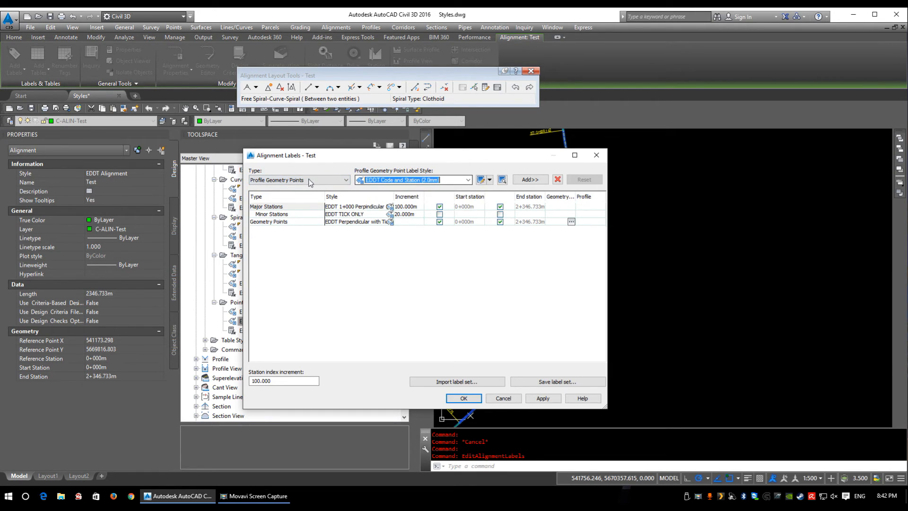
{"action": "left_click", "coordinate": [303, 180]}
{"action": "left_click", "coordinate": [282, 225]}
{"action": "left_click", "coordinate": [413, 180]}
{"action": "left_click", "coordinate": [413, 188]}
{"action": "left_click", "coordinate": [347, 180]}
{"action": "left_click", "coordinate": [282, 226]}
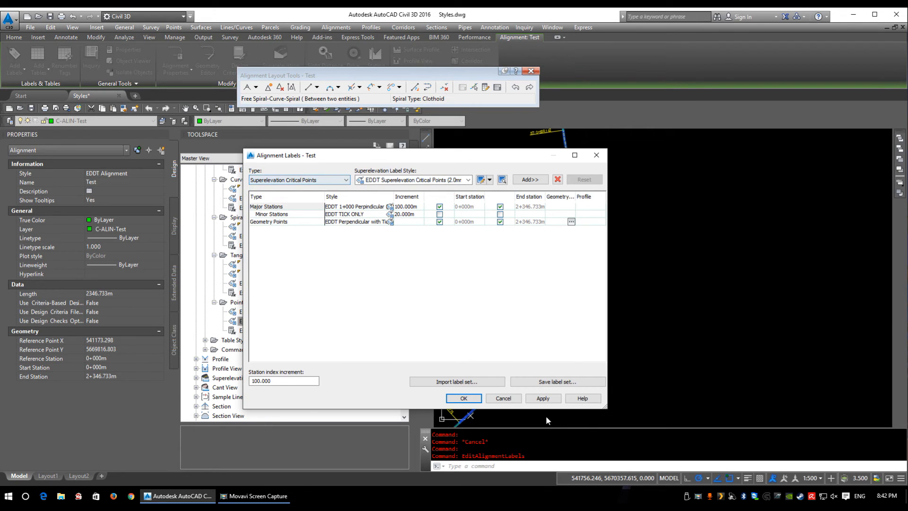
{"action": "left_click", "coordinate": [513, 399]}
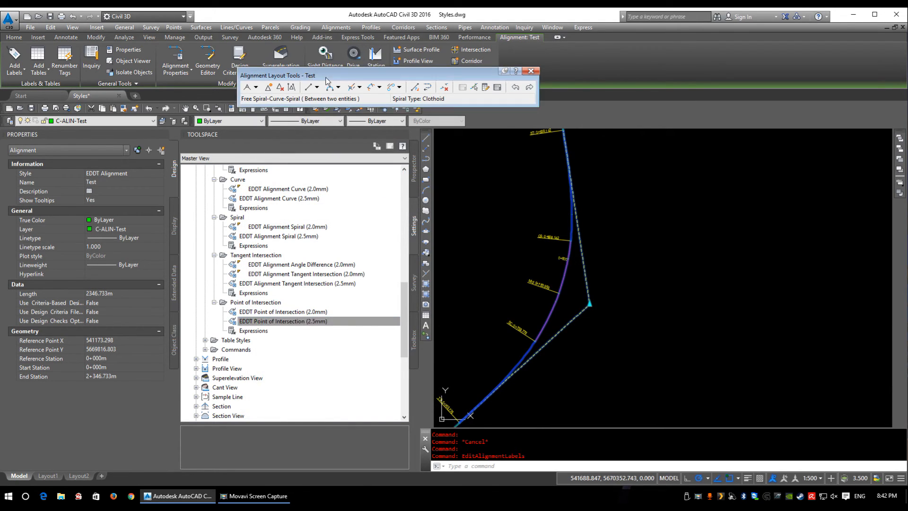
Step: Set up Add Labels for the Alignment feature with the Point of Intersection label type
{"action": "left_click_drag", "start_coordinate": [316, 76], "coordinate": [328, 94]}
{"action": "left_click", "coordinate": [132, 29]}
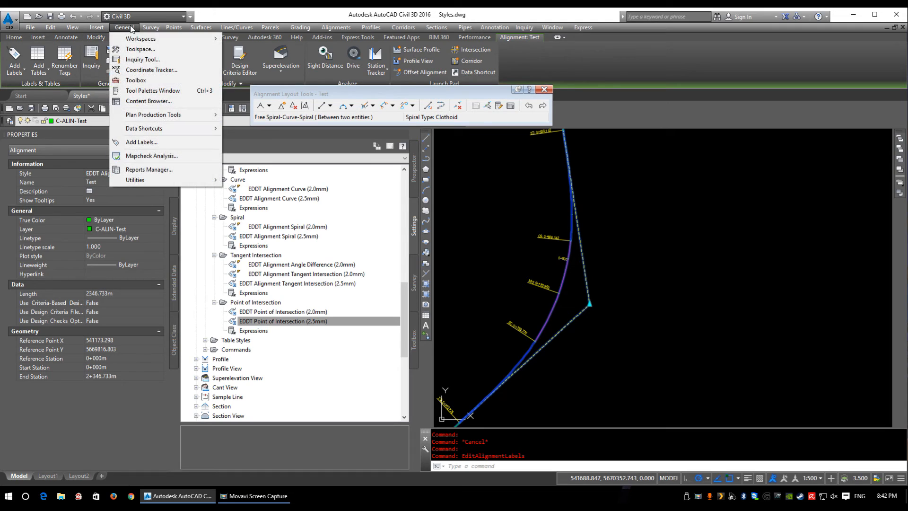
{"action": "left_click", "coordinate": [142, 142]}
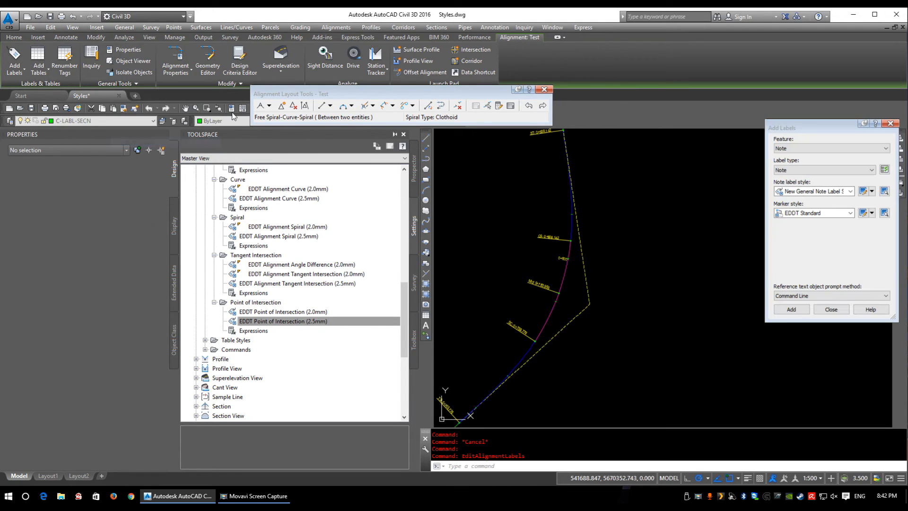
{"action": "left_click", "coordinate": [807, 148]}
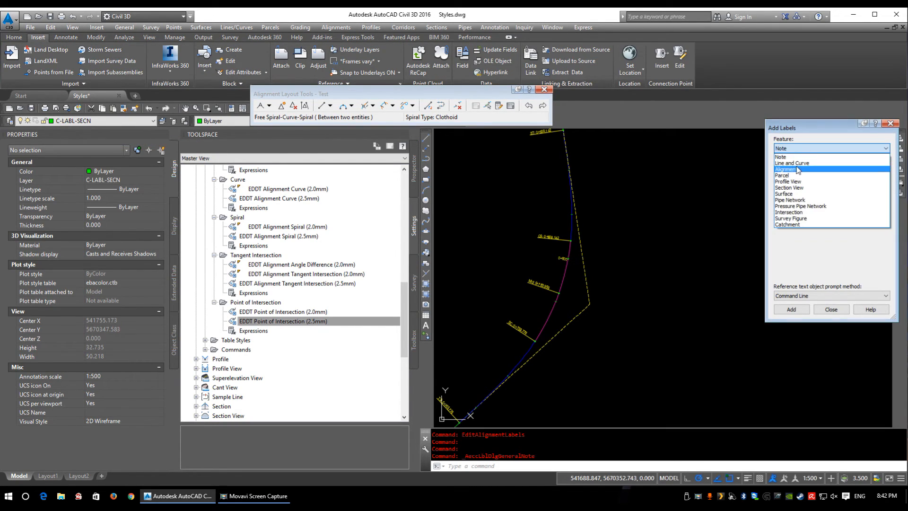
{"action": "left_click", "coordinate": [804, 158]}
{"action": "left_click", "coordinate": [804, 171]}
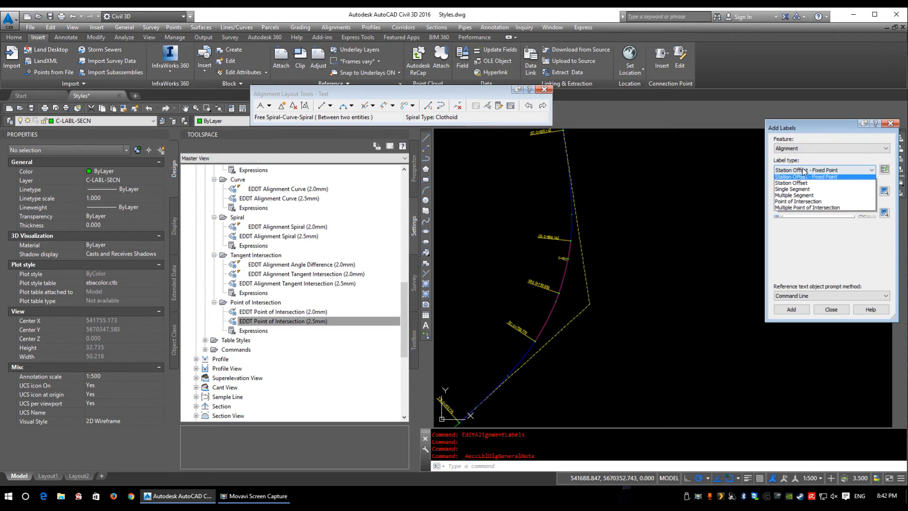
{"action": "left_click", "coordinate": [795, 203]}
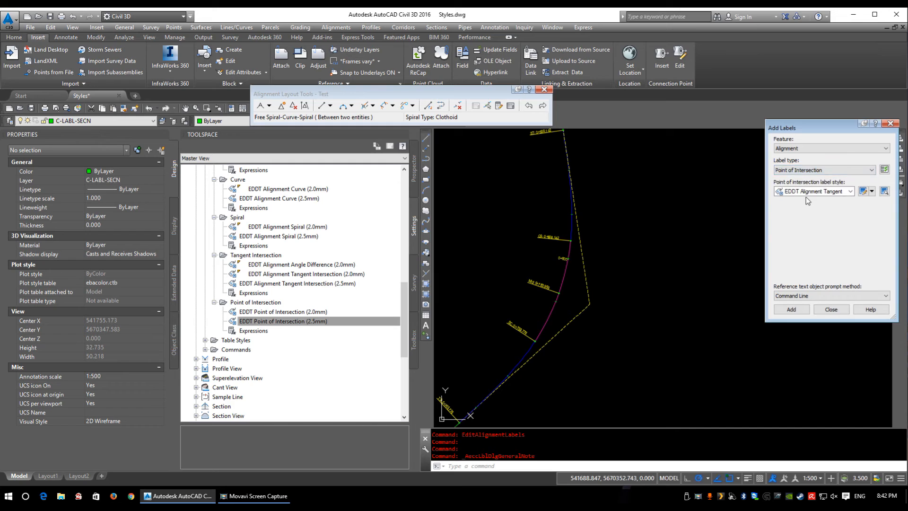
Step: Label the alignment curve's point of intersection with the EDDT Alignment Tangent Intersection (2.0mm) style
{"action": "left_click", "coordinate": [808, 191]}
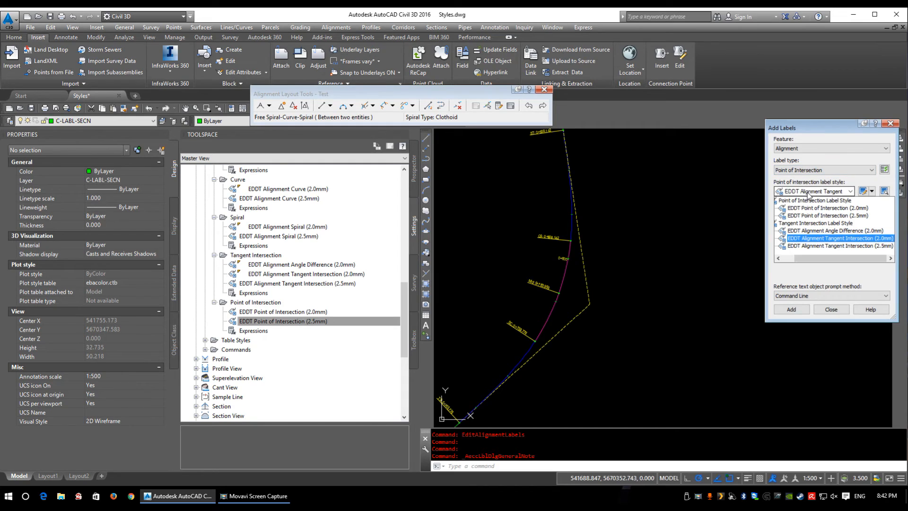
{"action": "left_click", "coordinate": [818, 239]}
{"action": "left_click", "coordinate": [790, 309]}
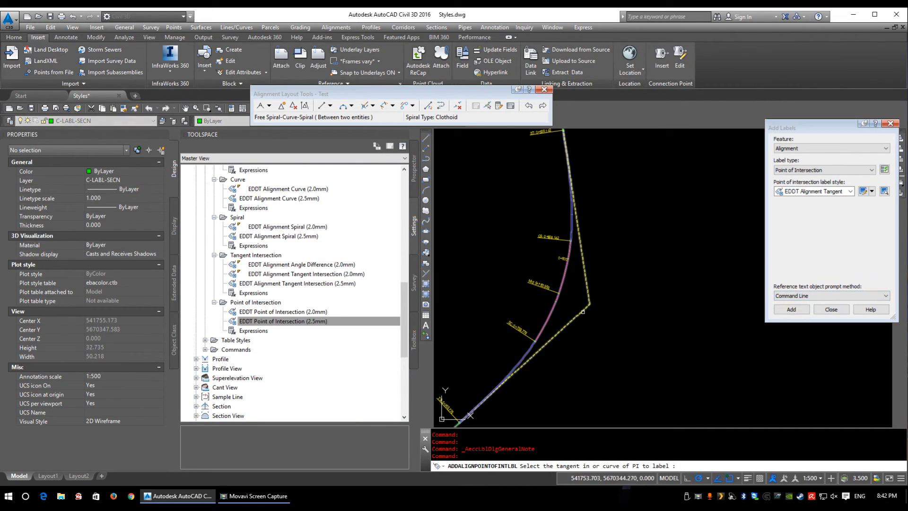
{"action": "scroll", "coordinate": [590, 305], "scroll_direction": "up", "scroll_amount": 1}
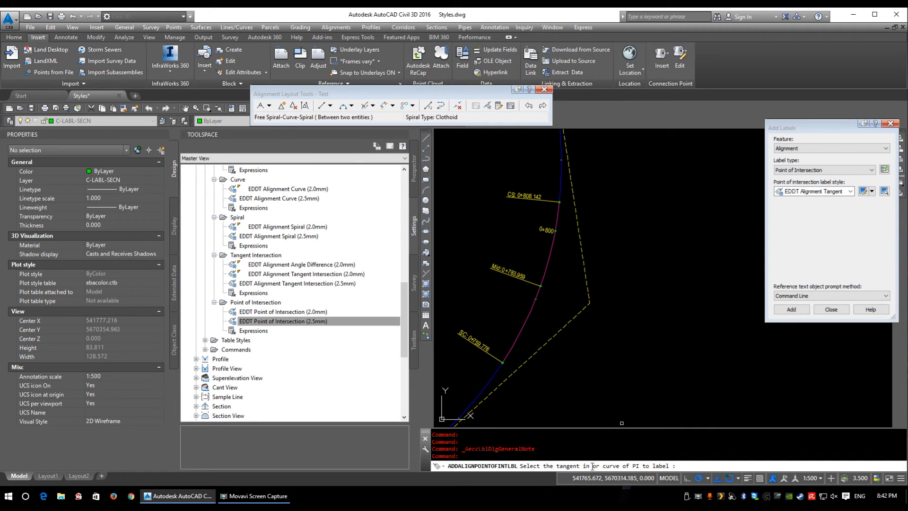
{"action": "middle_click_drag", "start_coordinate": [589, 354], "coordinate": [569, 344]}
{"action": "left_click", "coordinate": [526, 259]}
{"action": "scroll", "coordinate": [588, 294], "scroll_direction": "up", "scroll_amount": 2}
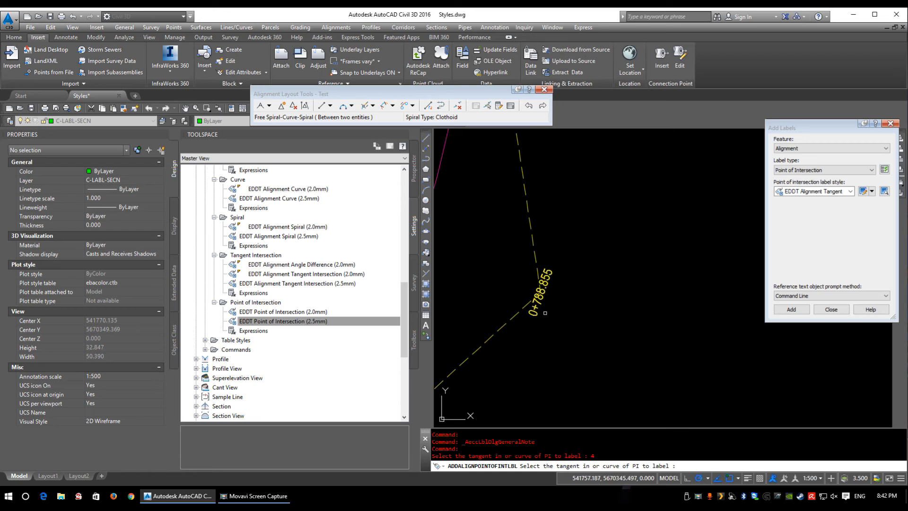
Step: End the labelling command and select the new label at the alignment's point of intersection
{"action": "scroll", "coordinate": [545, 314], "scroll_direction": "down", "scroll_amount": 2}
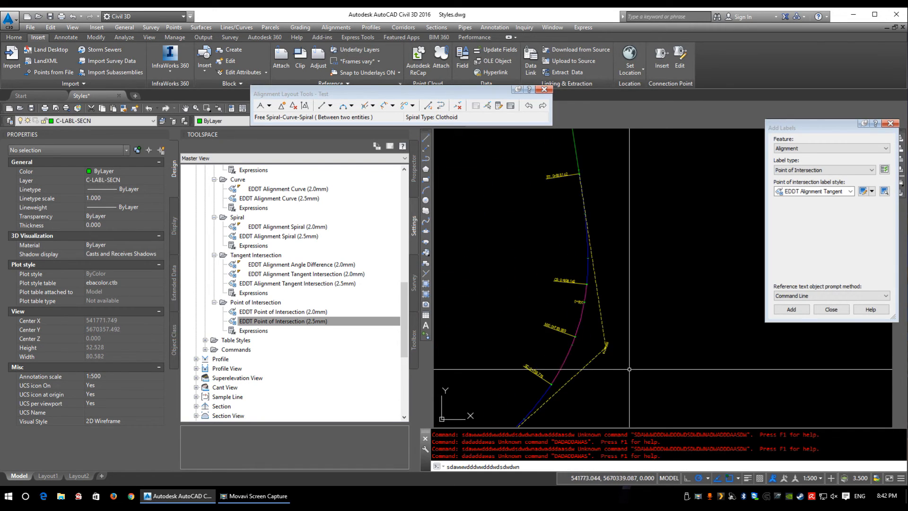
{"action": "scroll", "coordinate": [599, 358], "scroll_direction": "up", "scroll_amount": 2}
{"action": "key", "text": "Escape"}
{"action": "left_click", "coordinate": [598, 318]}
{"action": "middle_click_drag", "start_coordinate": [620, 348], "coordinate": [566, 320]}
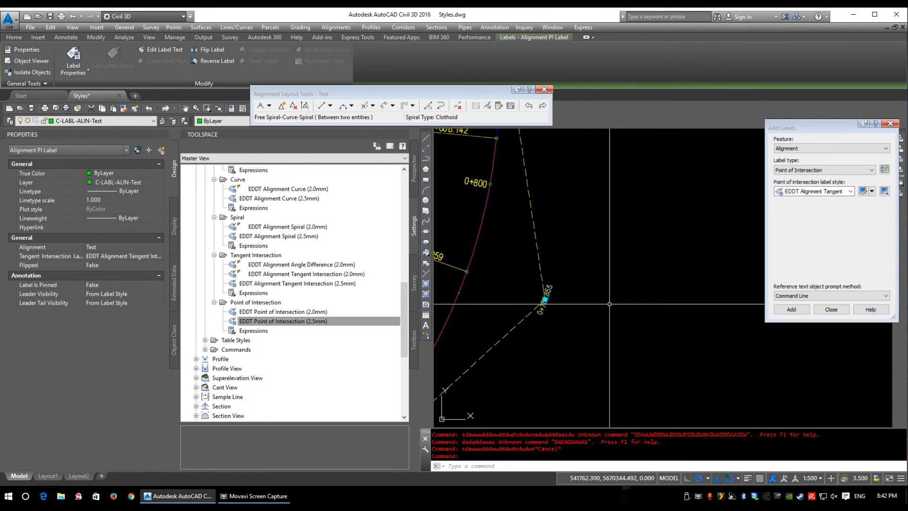
Step: Inspect the preview and text contents of the EDDT Alignment Tangent Intersection (2.0mm) style from Add Labels, leaving it without saving
{"action": "left_click", "coordinate": [849, 191]}
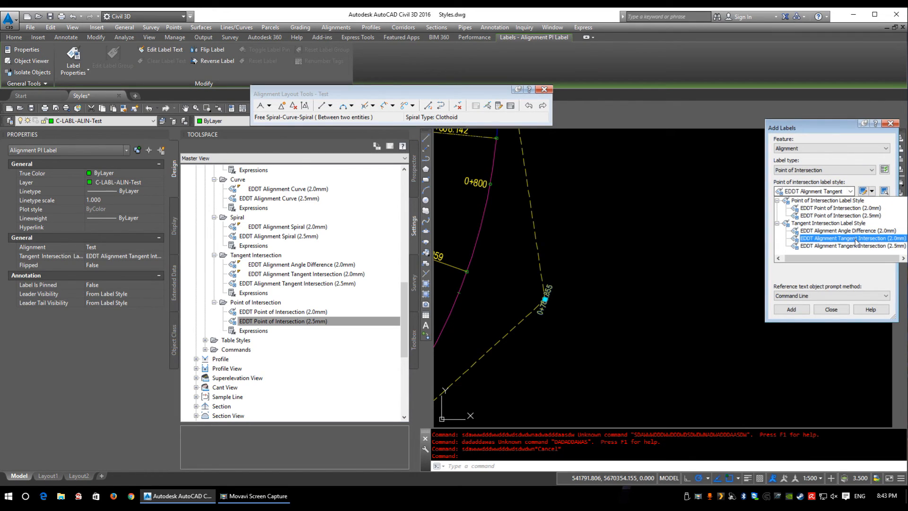
{"action": "left_click", "coordinate": [853, 238]}
{"action": "left_click", "coordinate": [862, 191]}
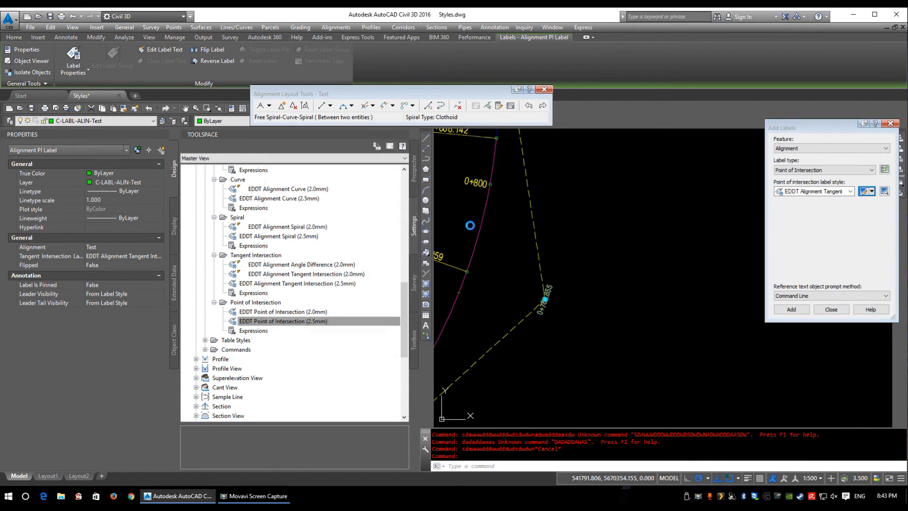
{"action": "scroll", "coordinate": [553, 282], "scroll_direction": "up", "scroll_amount": 5}
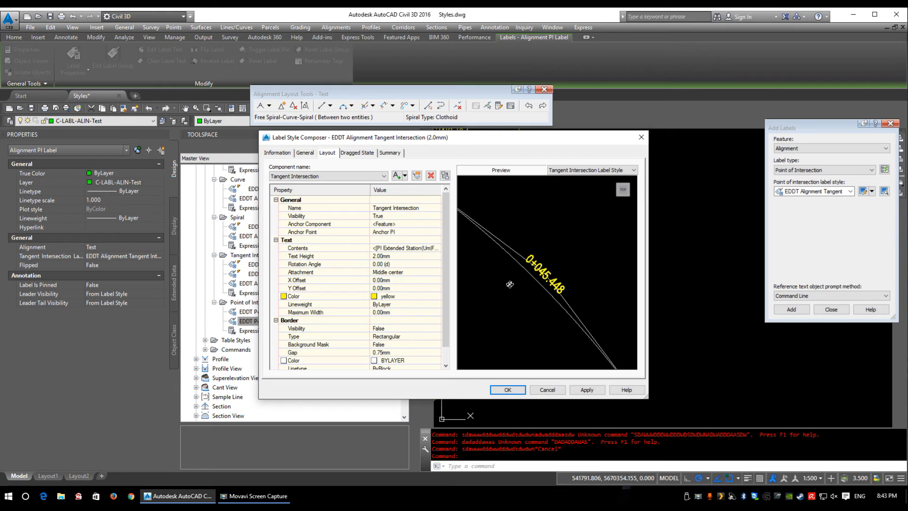
{"action": "left_click", "coordinate": [416, 248]}
{"action": "left_click", "coordinate": [437, 247]}
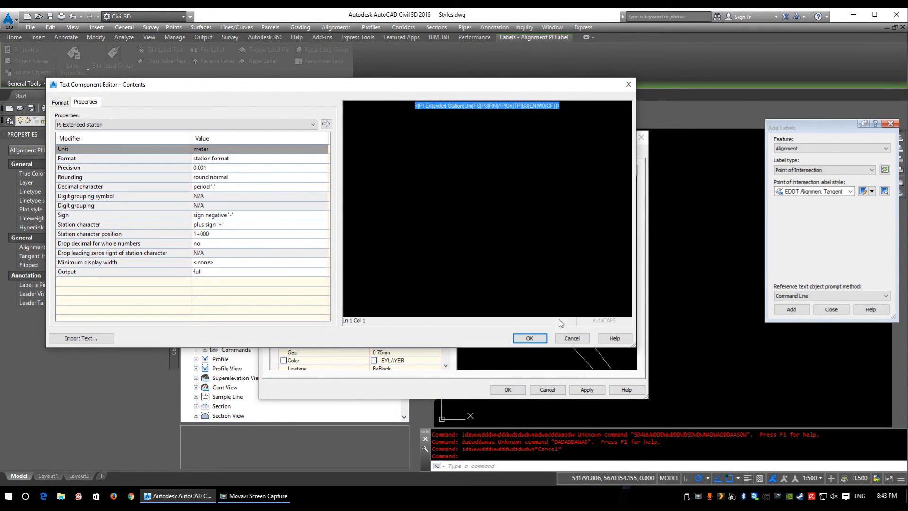
{"action": "left_click", "coordinate": [572, 339]}
{"action": "left_click", "coordinate": [547, 390]}
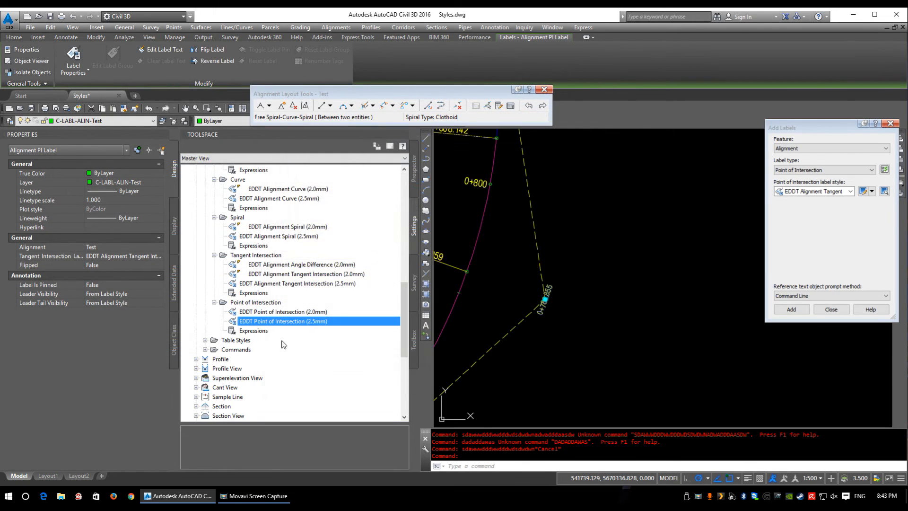
Step: Set the selected PI label's tangent intersection style to EDDT Alignment Angle Difference (2.0mm) and reopen the style choices
{"action": "left_click", "coordinate": [145, 257]}
{"action": "left_click", "coordinate": [140, 266]}
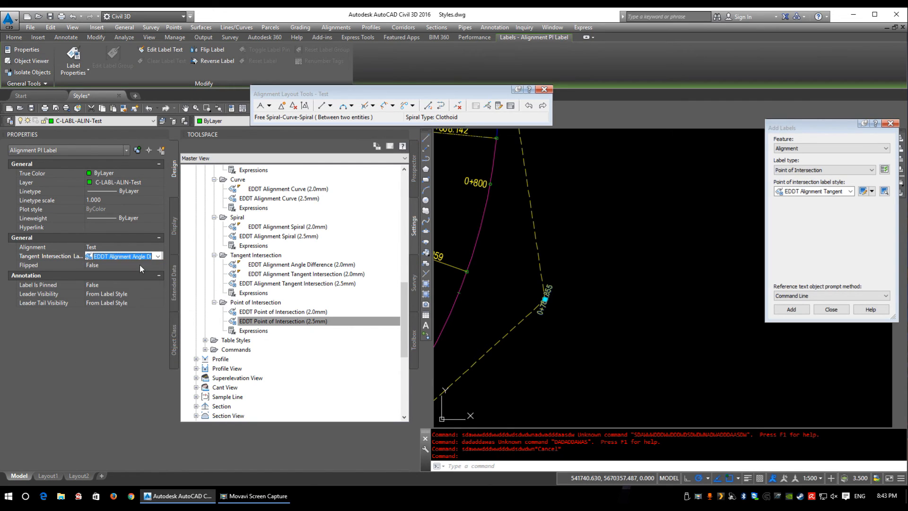
{"action": "left_click", "coordinate": [130, 258]}
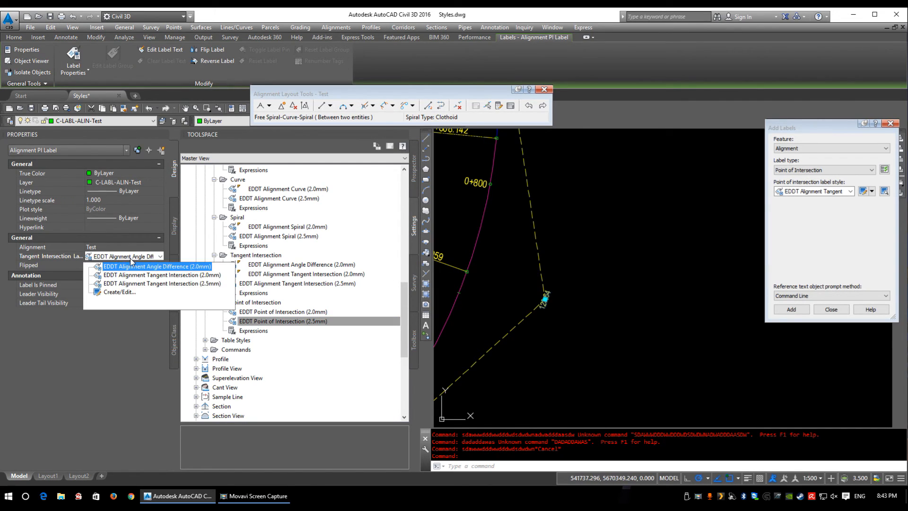
Step: Set the selected PI label's tangent intersection style to EDDT Alignment Tangent Intersection (2.5mm)
{"action": "left_click", "coordinate": [135, 286]}
{"action": "left_click", "coordinate": [812, 171]}
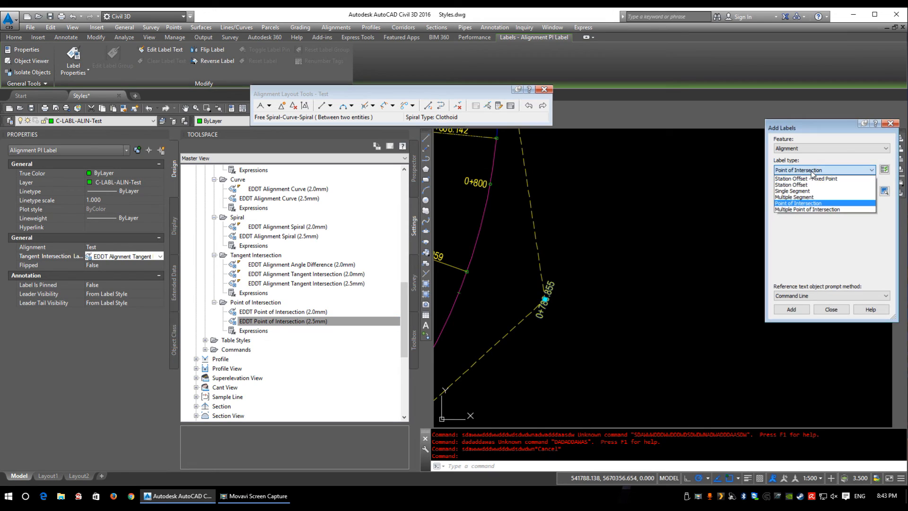
{"action": "left_click", "coordinate": [236, 321]}
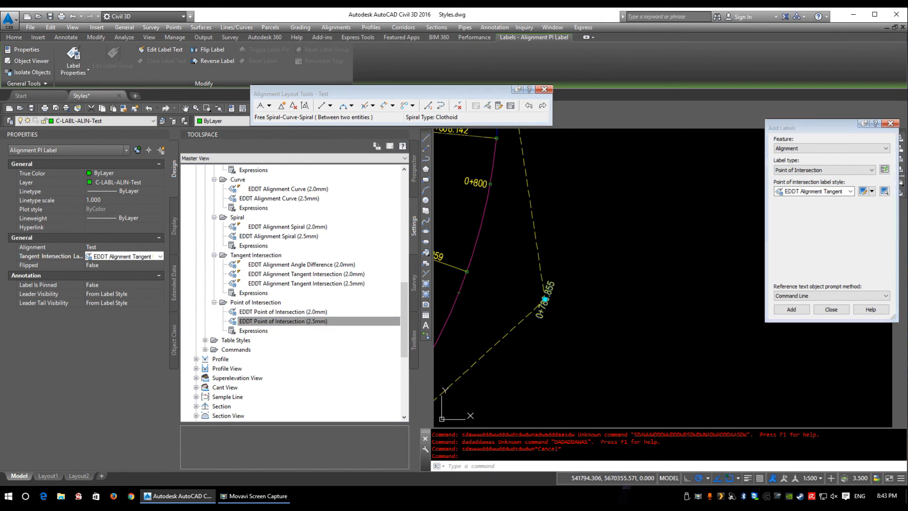
Step: Set Add Labels to the Point of Intersection label type with the EDDT Point of Intersection (2.0mm) style
{"action": "left_click", "coordinate": [806, 170]}
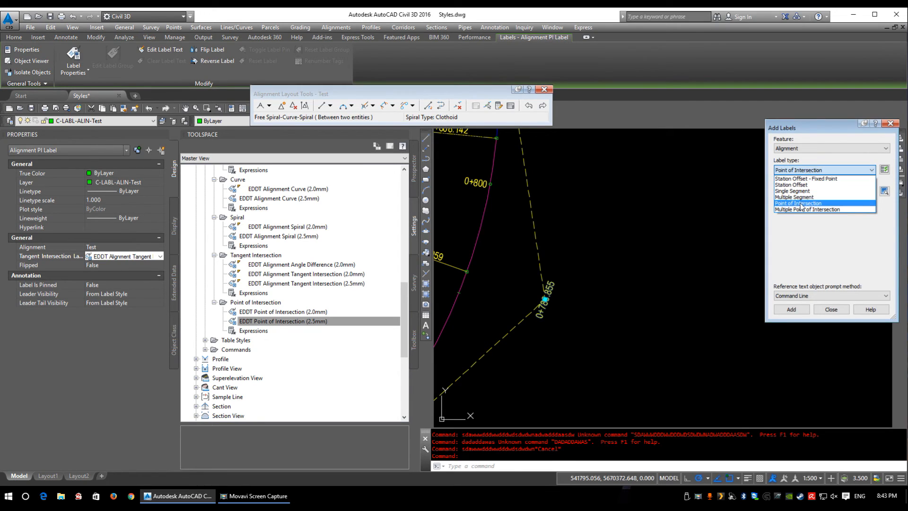
{"action": "left_click", "coordinate": [800, 204]}
{"action": "left_click", "coordinate": [811, 191]}
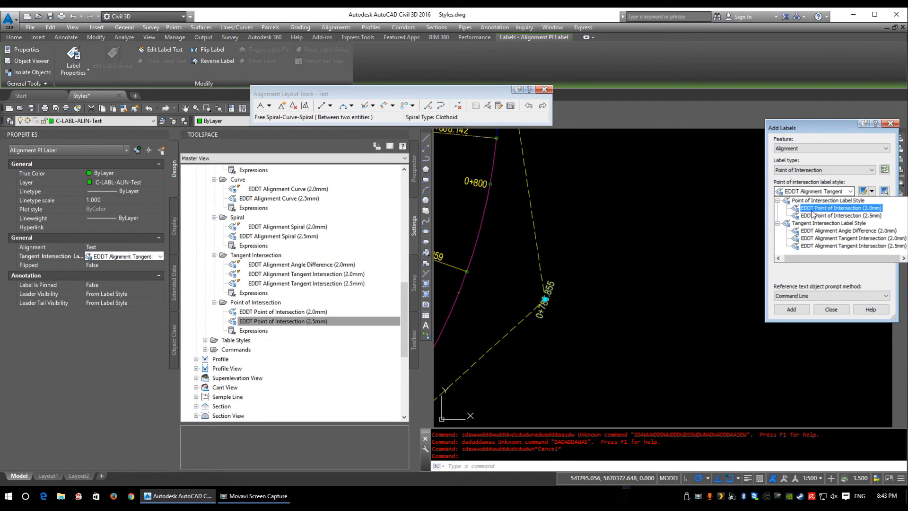
{"action": "left_click", "coordinate": [814, 209]}
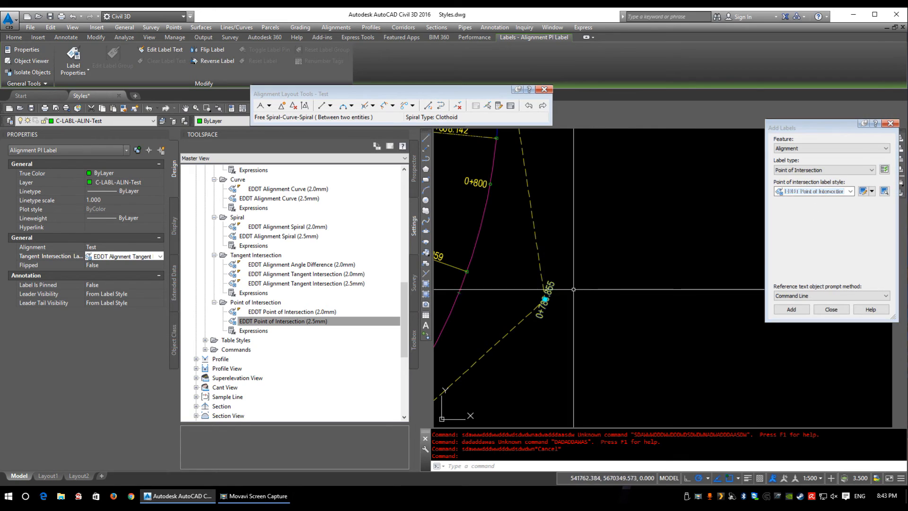
Step: Reapply EDDT Alignment Tangent Intersection (2.5mm) to the selected PI label and delete that label from the drawing
{"action": "left_click", "coordinate": [132, 256]}
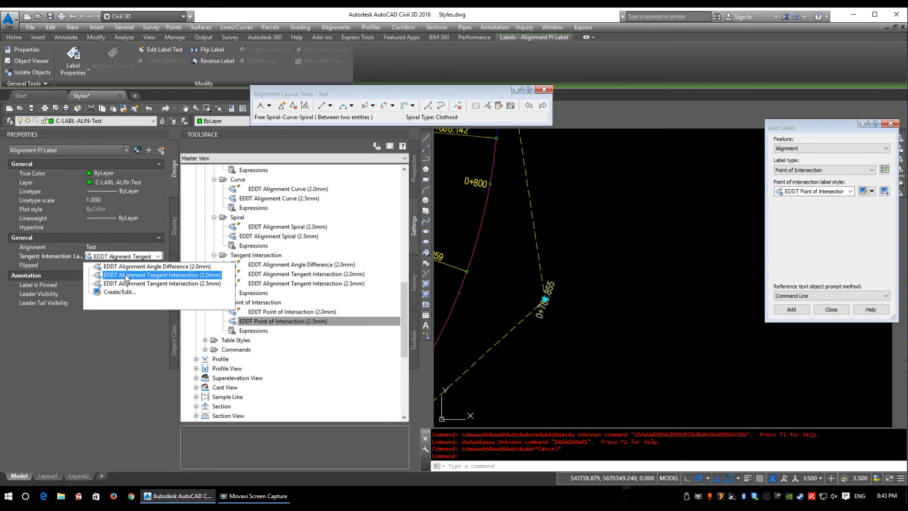
{"action": "left_click", "coordinate": [152, 284]}
{"action": "middle_click_drag", "start_coordinate": [604, 316], "coordinate": [617, 321]}
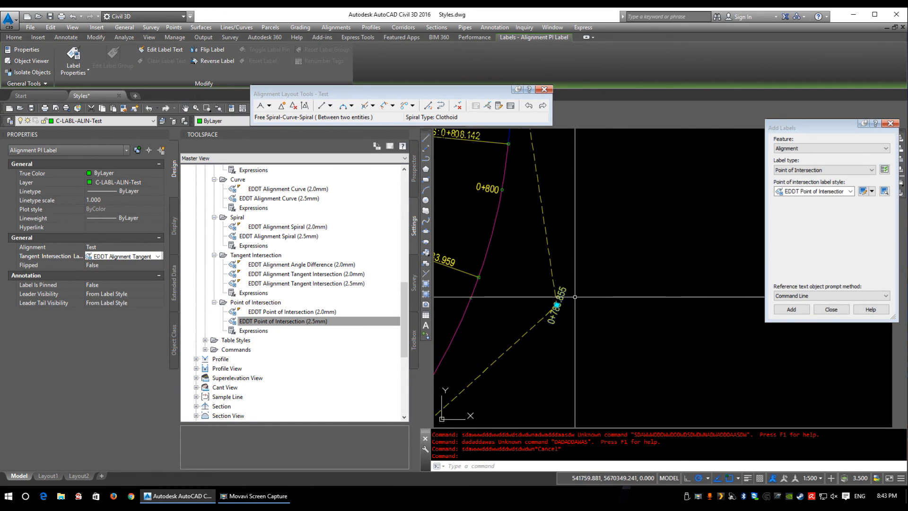
{"action": "key", "text": "Delete"}
Step: Label the alignment curve's point of intersection with the EDDT Point of Intersection (2.0mm) style and end the labelling command
{"action": "left_click", "coordinate": [824, 191]}
{"action": "left_click", "coordinate": [824, 210]}
{"action": "left_click", "coordinate": [791, 310]}
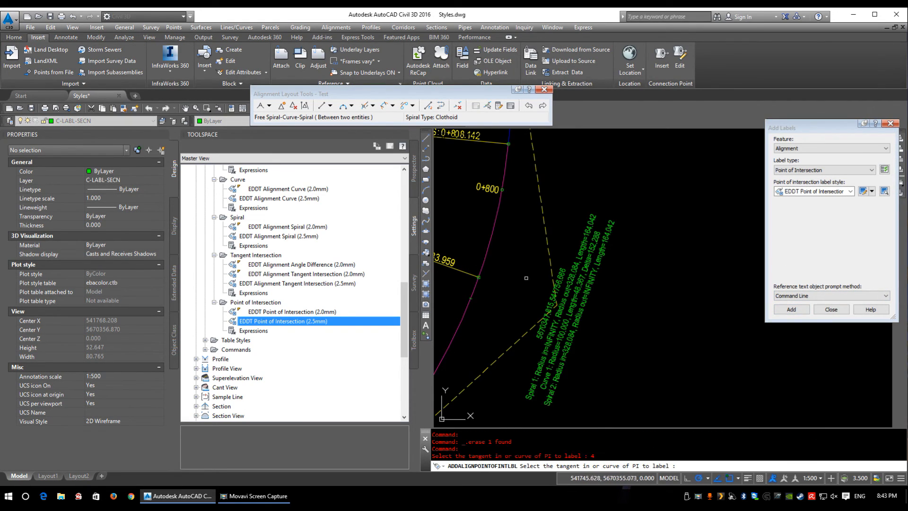
{"action": "middle_click_drag", "start_coordinate": [603, 314], "coordinate": [603, 294]}
{"action": "key", "text": "Escape"}
Step: Move the new point of intersection label below and beside the intersection so it is drawn with a leader, and deselect it
{"action": "left_click", "coordinate": [598, 292]}
{"action": "left_click", "coordinate": [556, 304]}
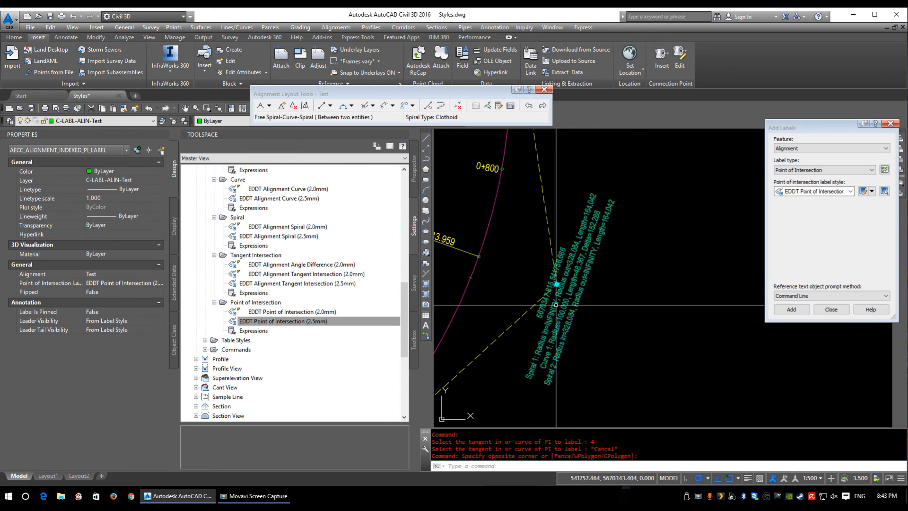
{"action": "left_click", "coordinate": [557, 285]}
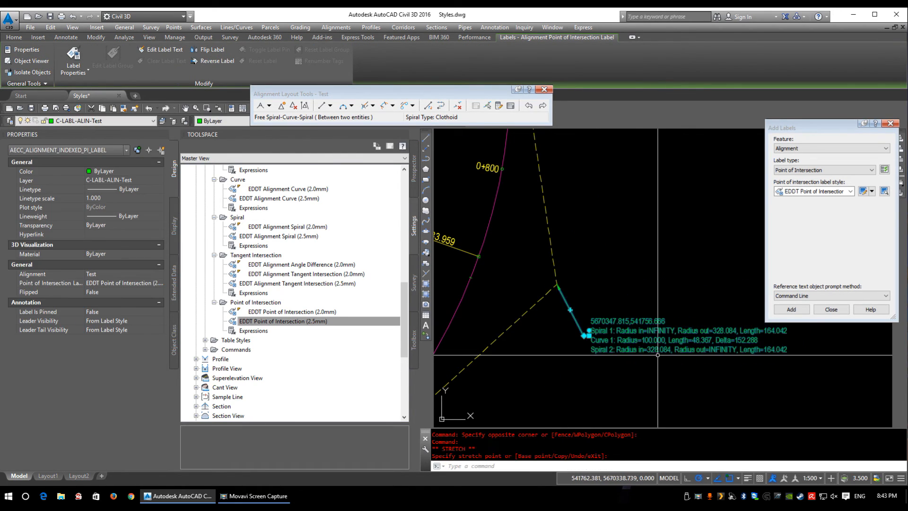
{"action": "key", "text": "Escape"}
Step: Examine the coordinate, spiral and curve lines of the point of intersection label and check the style-editing options in Add Labels
{"action": "scroll", "coordinate": [563, 306], "scroll_direction": "up", "scroll_amount": 5}
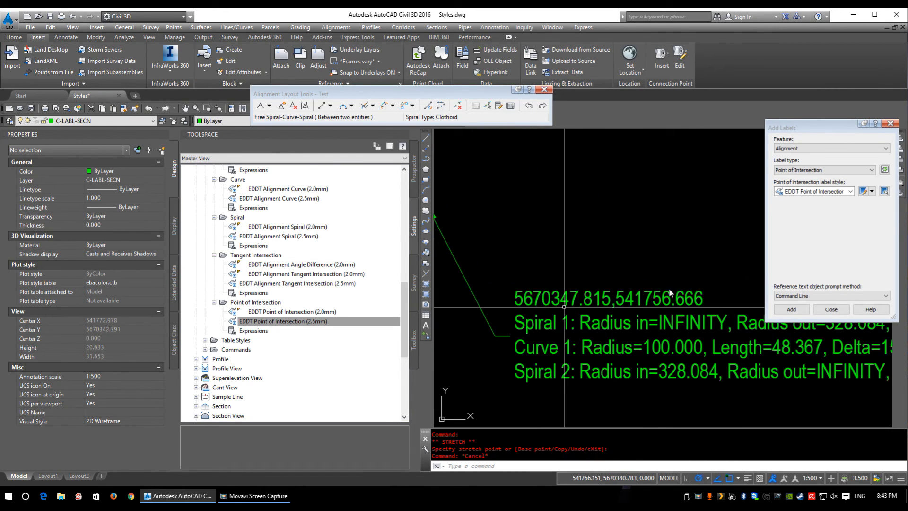
{"action": "scroll", "coordinate": [517, 309], "scroll_direction": "down", "scroll_amount": 4}
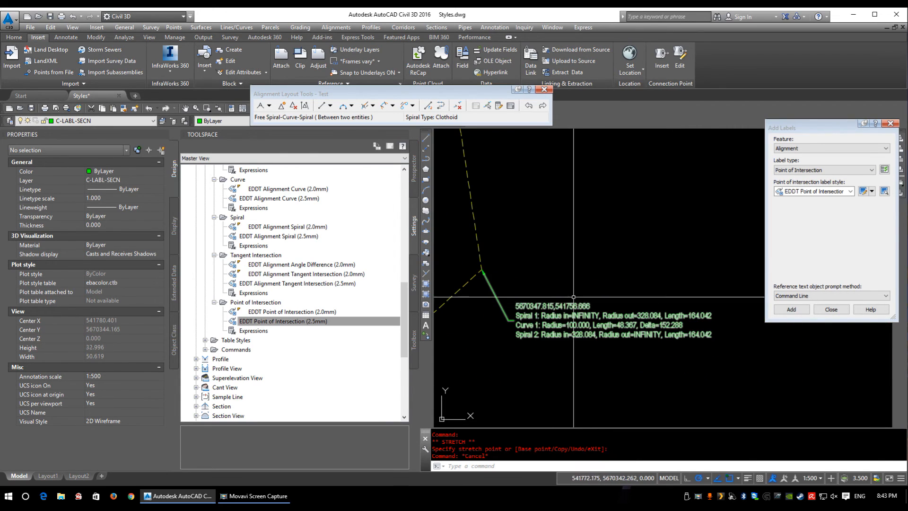
{"action": "scroll", "coordinate": [590, 315], "scroll_direction": "up", "scroll_amount": 2}
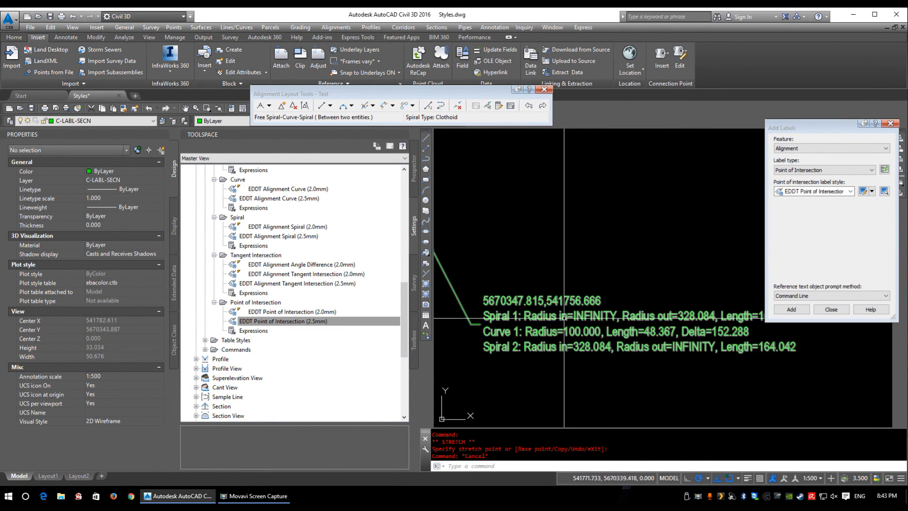
{"action": "mouse_move", "coordinate": [536, 312]}
{"action": "middle_mouse_down"}
{"action": "mouse_move", "coordinate": [543, 309]}
{"action": "mouse_move", "coordinate": [538, 337]}
{"action": "middle_mouse_up"}
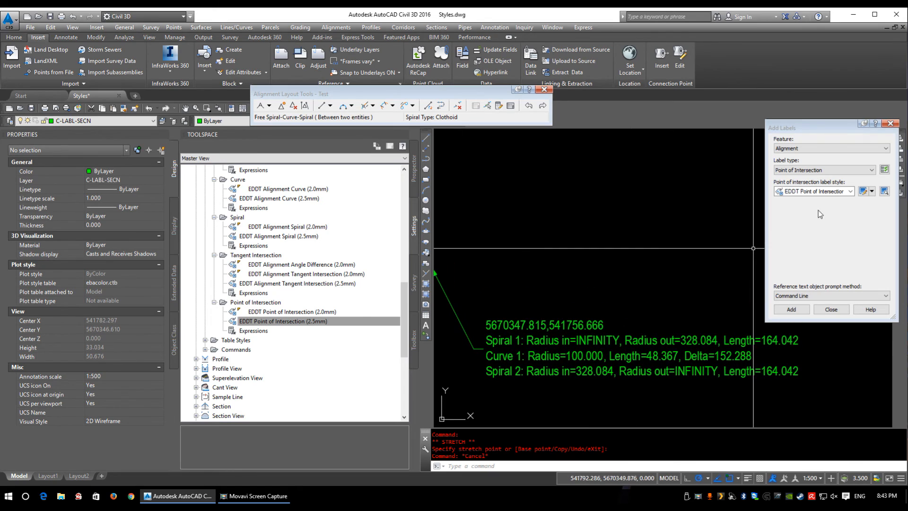
{"action": "left_click", "coordinate": [872, 191]}
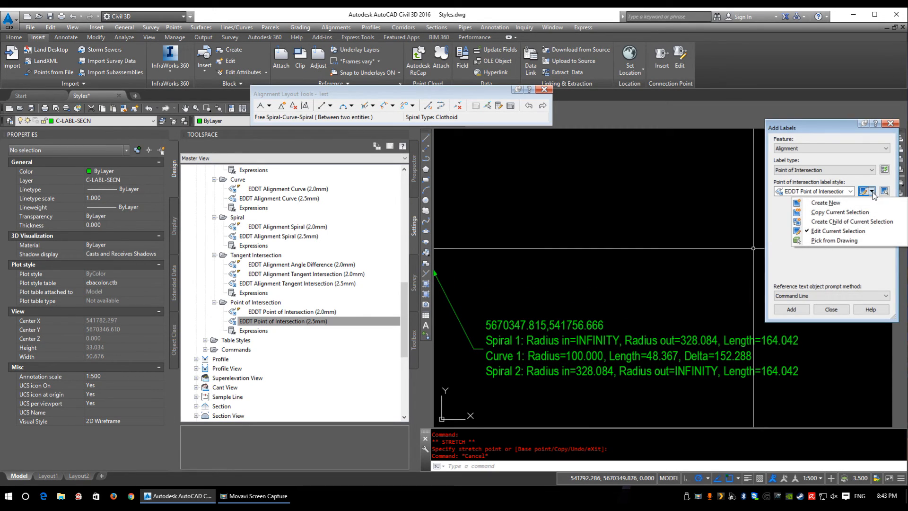
{"action": "left_click", "coordinate": [273, 319]}
{"action": "left_click", "coordinate": [531, 340]}
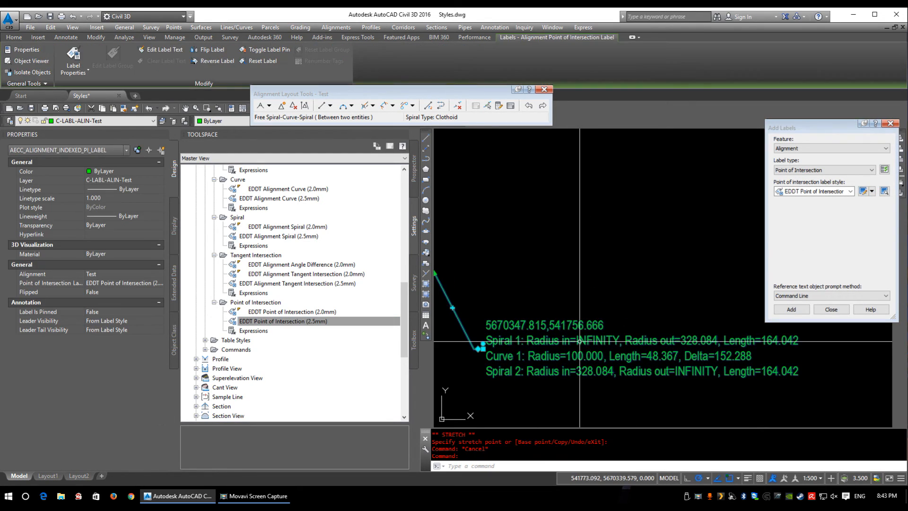
{"action": "left_click", "coordinate": [802, 189]}
{"action": "left_click", "coordinate": [803, 190]}
Step: Edit the EDDT Point of Intersection (2.0mm) style's contents, prefixing the northing with N: and the easting with E: and separating them by a space
{"action": "right_click", "coordinate": [305, 305]}
{"action": "right_click", "coordinate": [296, 312]}
{"action": "left_click", "coordinate": [319, 324]}
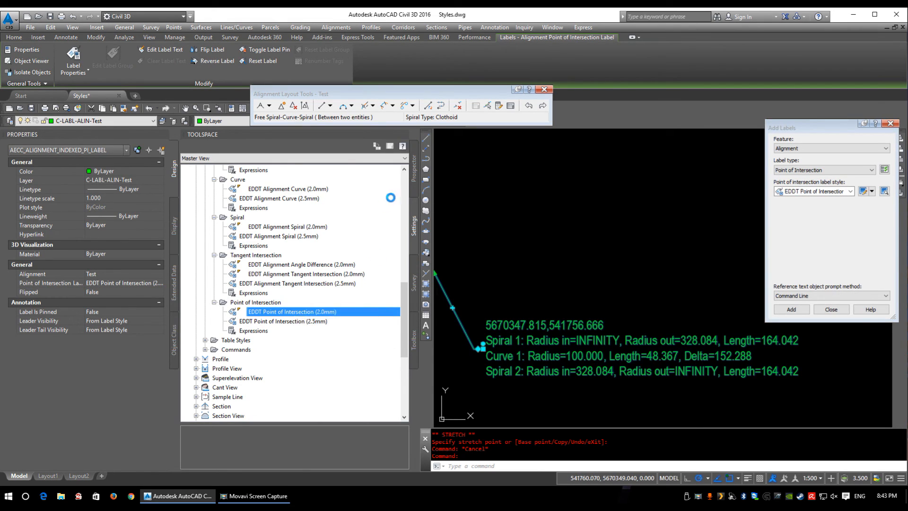
{"action": "left_click", "coordinate": [406, 248]}
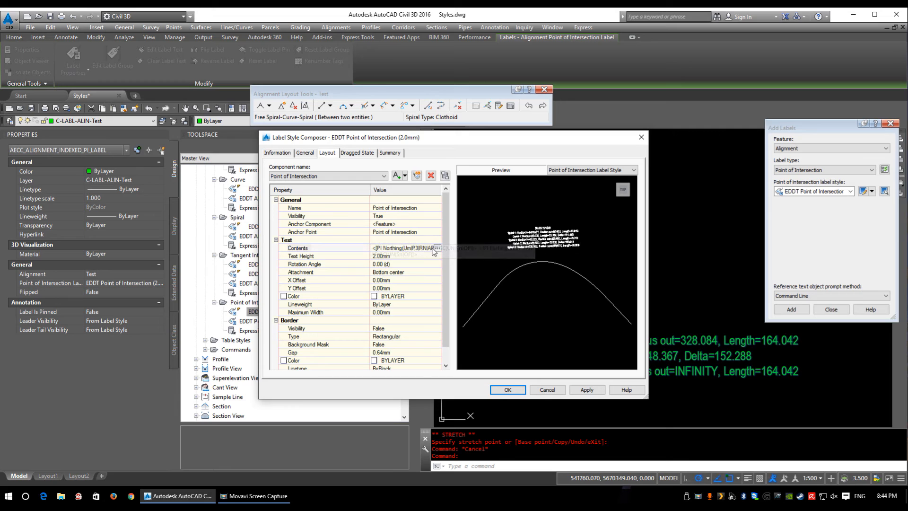
{"action": "left_click", "coordinate": [435, 248]}
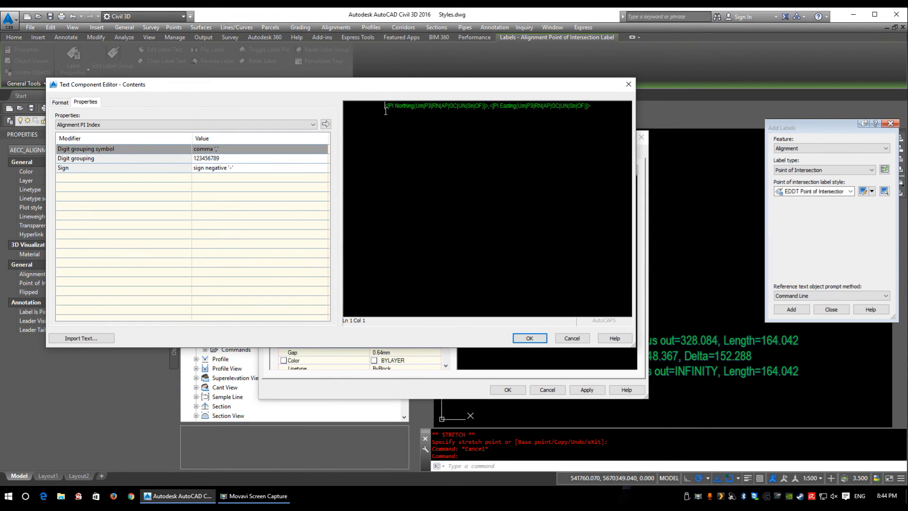
{"action": "type", "text": "N:"}
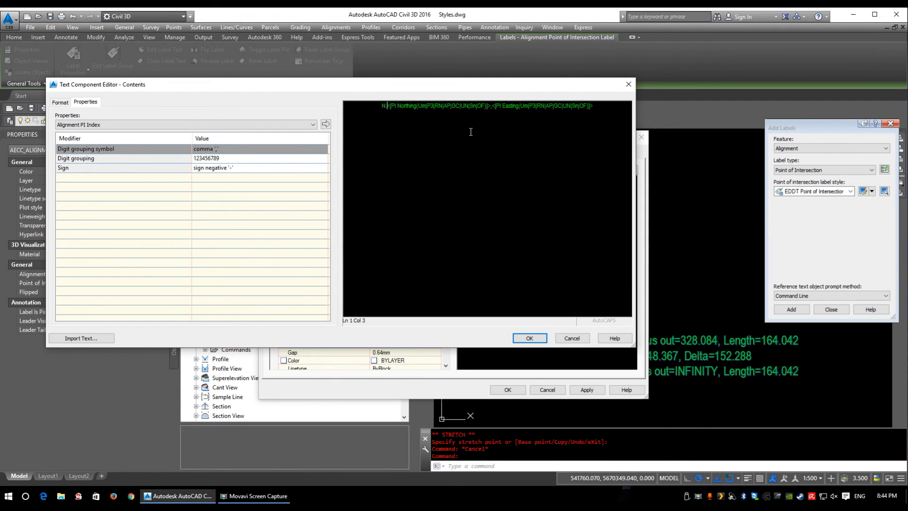
{"action": "type", "text": "E:"}
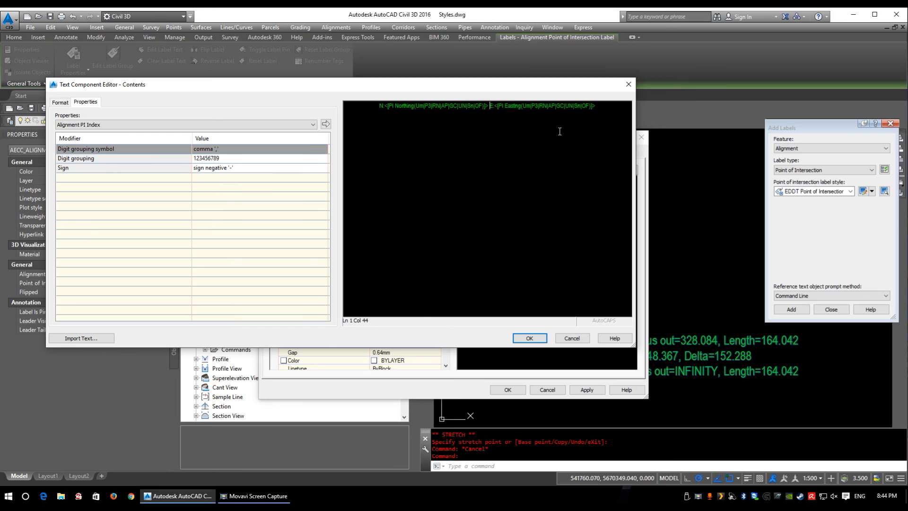
{"action": "left_click", "coordinate": [528, 338]}
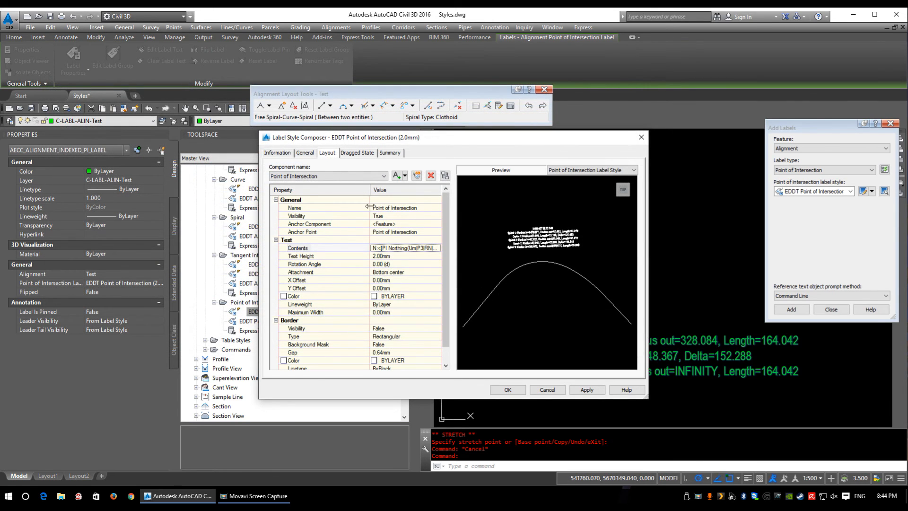
Step: Review the index, radius, length and delta fields in the curve contents of Text For Each Curve or Spiral, and save the label style
{"action": "left_click", "coordinate": [321, 176]}
{"action": "left_click", "coordinate": [300, 191]}
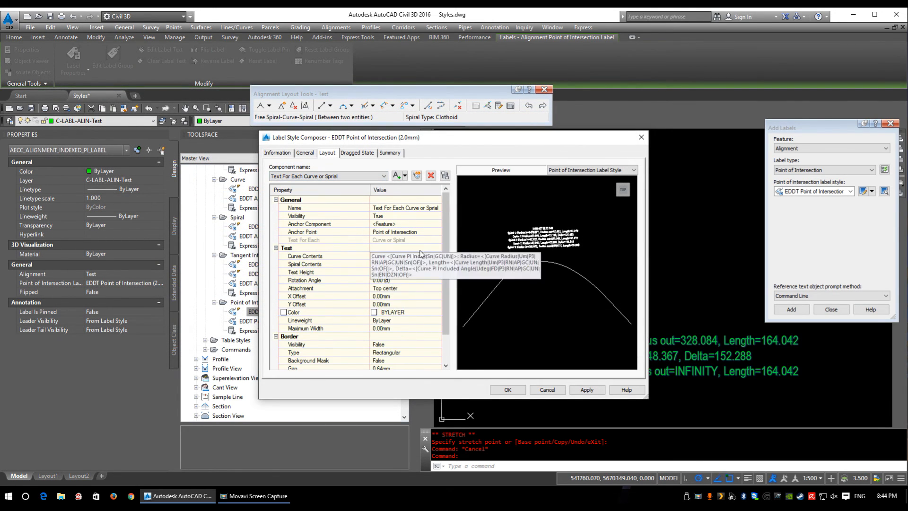
{"action": "left_click", "coordinate": [407, 256]}
{"action": "left_click", "coordinate": [437, 255]}
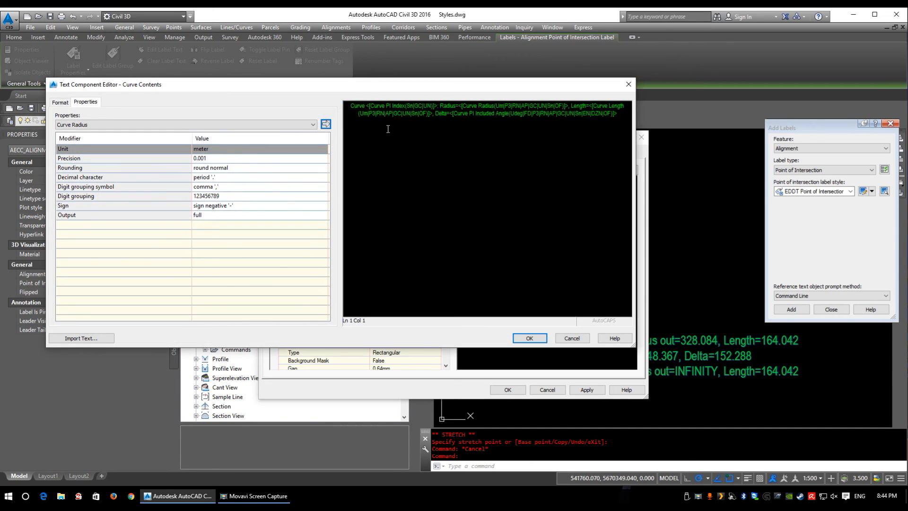
{"action": "left_click", "coordinate": [389, 105]}
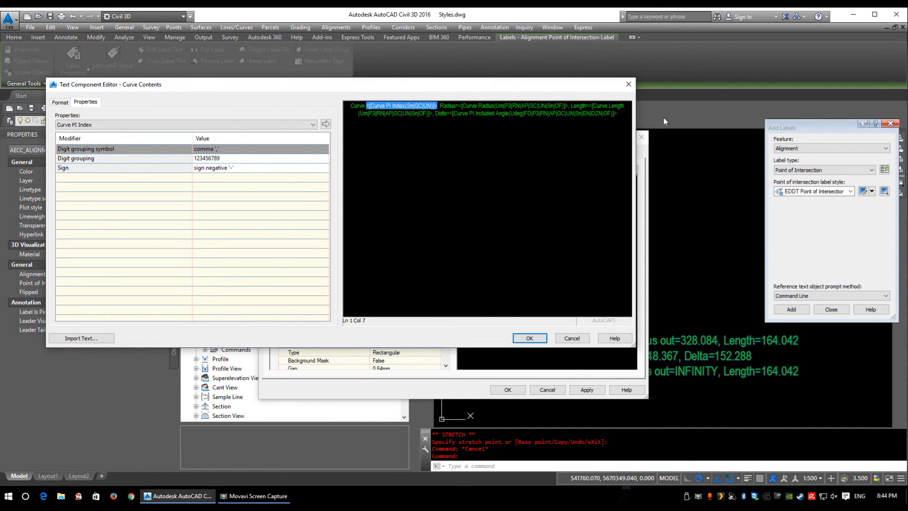
{"action": "left_click", "coordinate": [464, 112]}
{"action": "left_click", "coordinate": [501, 107]}
{"action": "left_click", "coordinate": [586, 114]}
{"action": "left_click", "coordinate": [529, 338]}
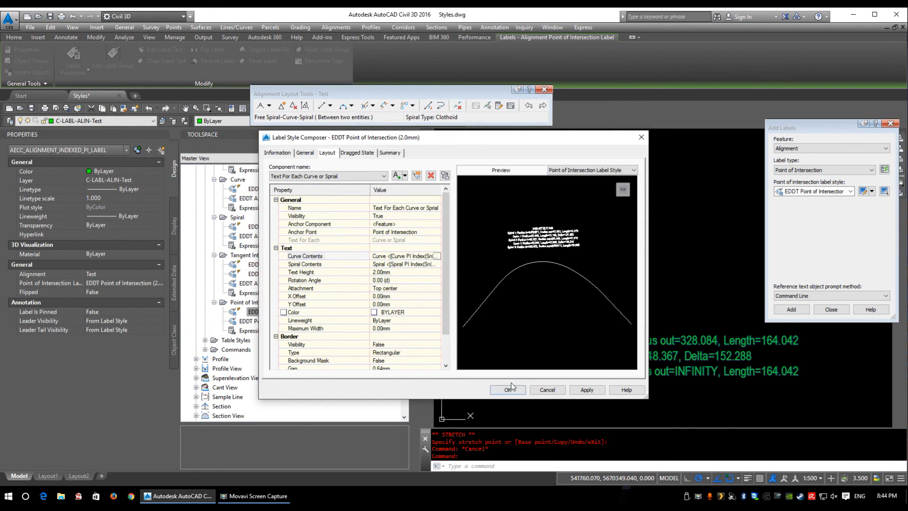
{"action": "left_click", "coordinate": [508, 389]}
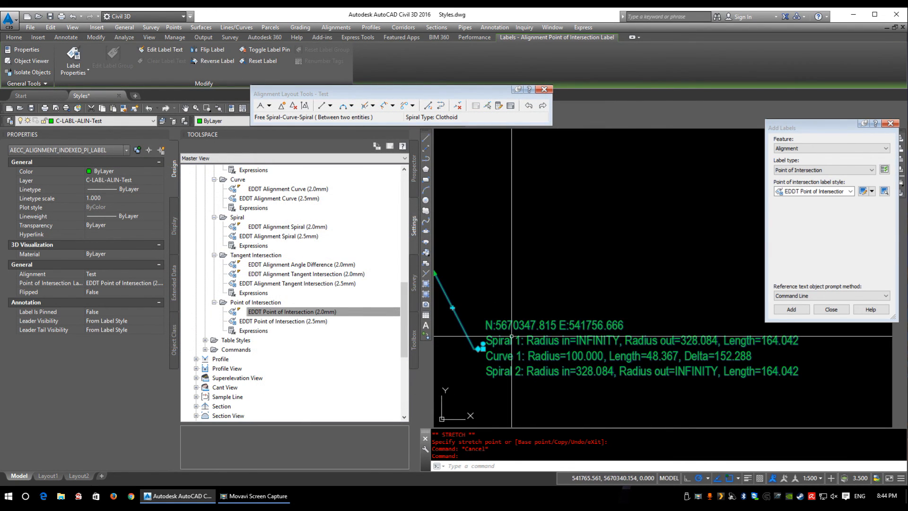
Step: Deselect the label and examine its updated text beside the alignment's point of intersection
{"action": "key", "text": "Escape"}
{"action": "middle_click_drag", "start_coordinate": [556, 310], "coordinate": [536, 330]}
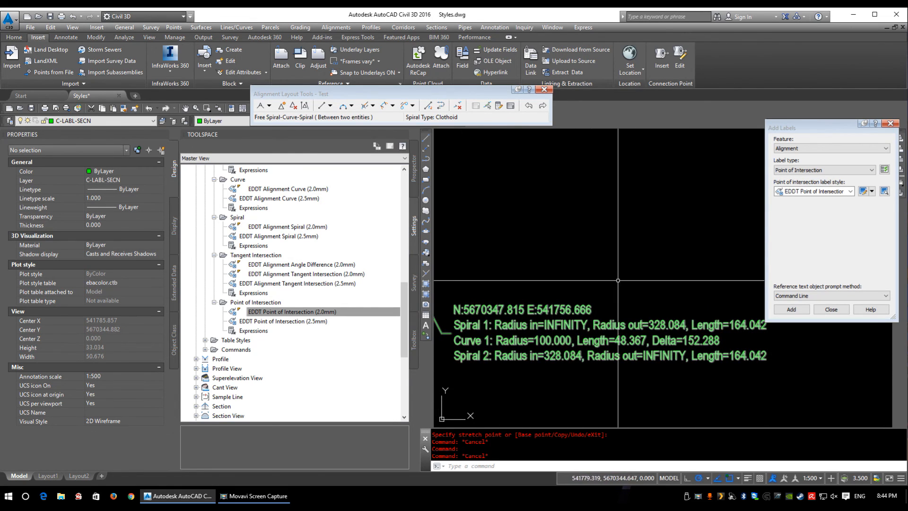
{"action": "scroll", "coordinate": [586, 345], "scroll_direction": "down", "scroll_amount": 5}
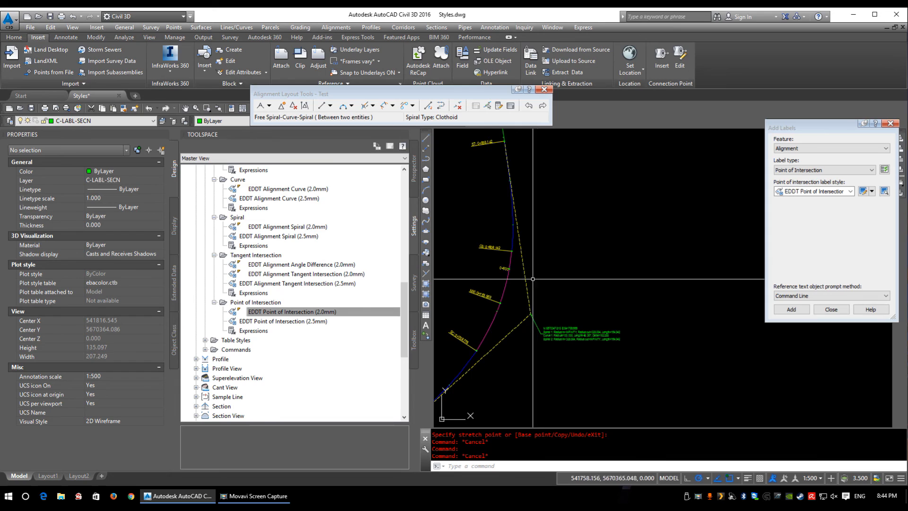
{"action": "scroll", "coordinate": [579, 353], "scroll_direction": "up", "scroll_amount": 5}
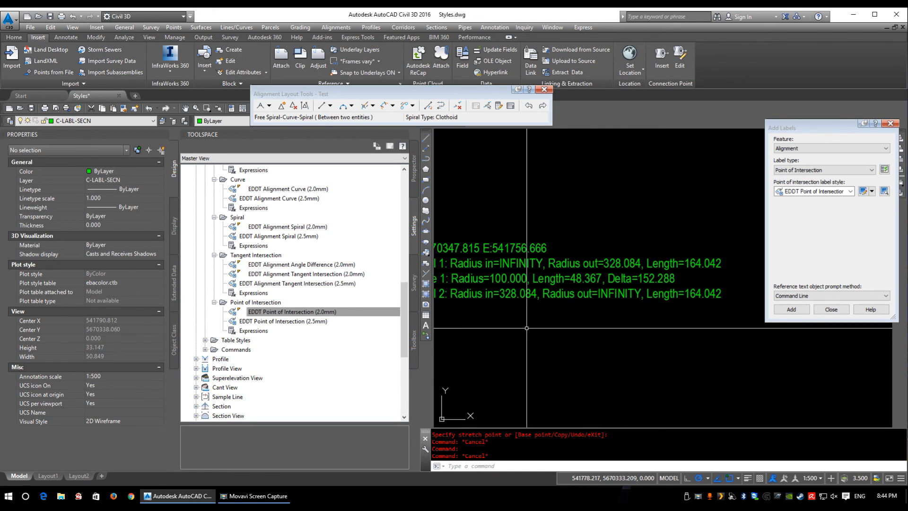
Step: Collapse the Alignment and Parcel style collections in the Settings tree, including the alignment label styles
{"action": "scroll", "coordinate": [238, 198], "scroll_direction": "up", "scroll_amount": 1}
{"action": "scroll", "coordinate": [238, 197], "scroll_direction": "up", "scroll_amount": 7}
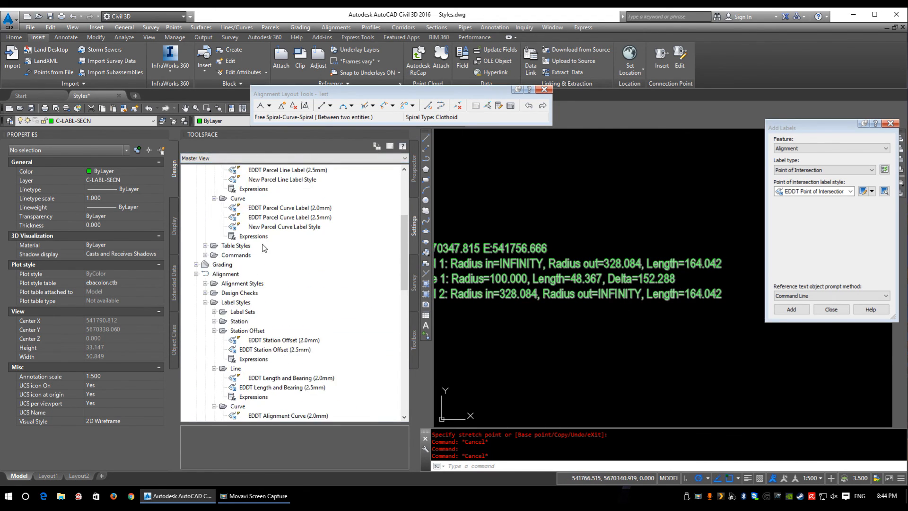
{"action": "left_click", "coordinate": [214, 331]}
{"action": "left_click", "coordinate": [205, 302]}
{"action": "left_click", "coordinate": [195, 273]}
{"action": "scroll", "coordinate": [244, 272], "scroll_direction": "up", "scroll_amount": 5}
{"action": "left_click", "coordinate": [195, 217]}
Step: Expand the Profile View collection in the Settings tree to show its style categories
{"action": "left_click", "coordinate": [219, 217]}
{"action": "left_click", "coordinate": [225, 236]}
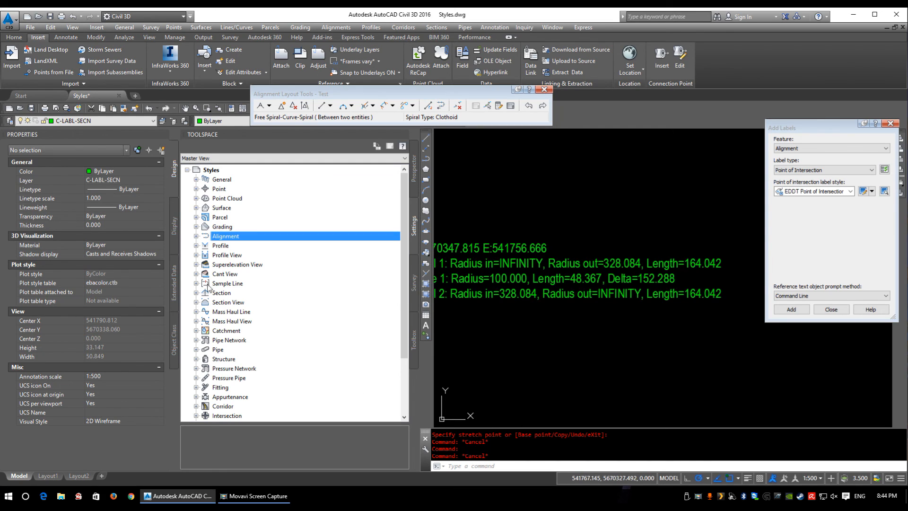
{"action": "left_click", "coordinate": [223, 246]}
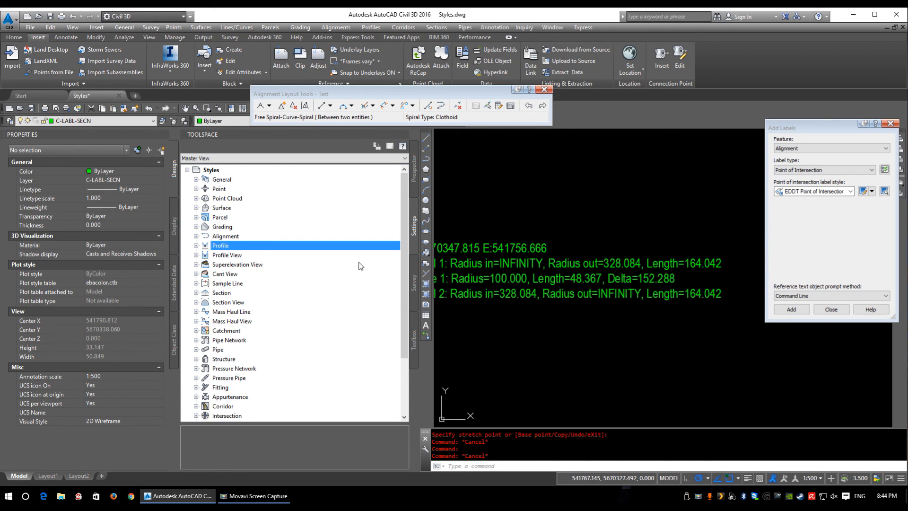
{"action": "left_click", "coordinate": [232, 256]}
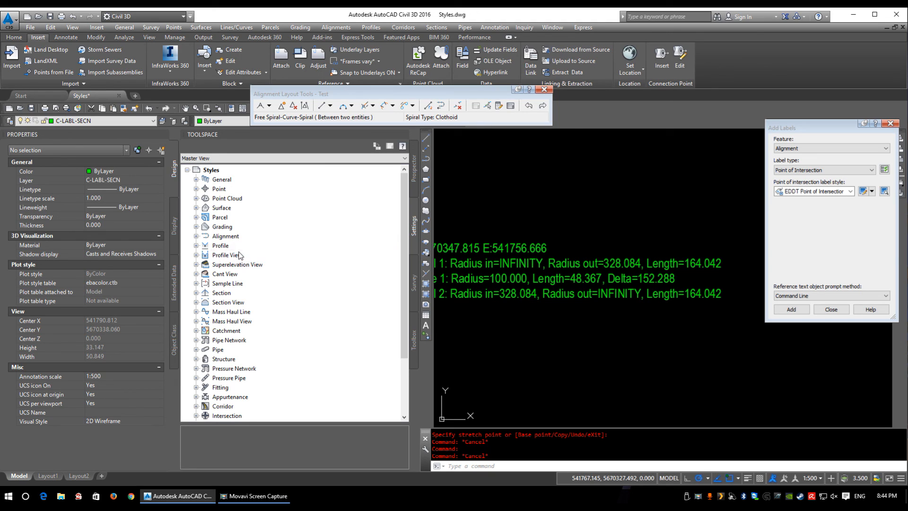
{"action": "double_click", "coordinate": [226, 257]}
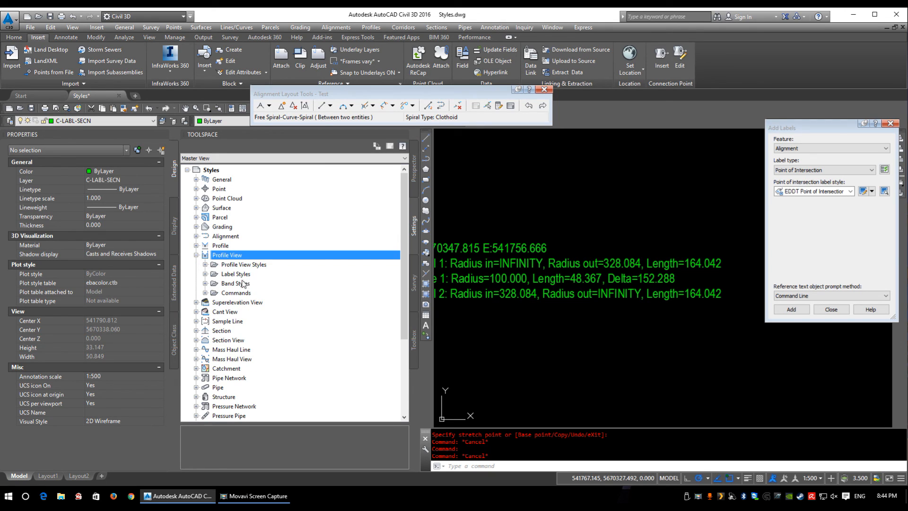
Step: Collapse the Profile View collection and look through the remaining style collections in the Settings tree
{"action": "double_click", "coordinate": [220, 255]}
{"action": "left_click", "coordinate": [232, 341]}
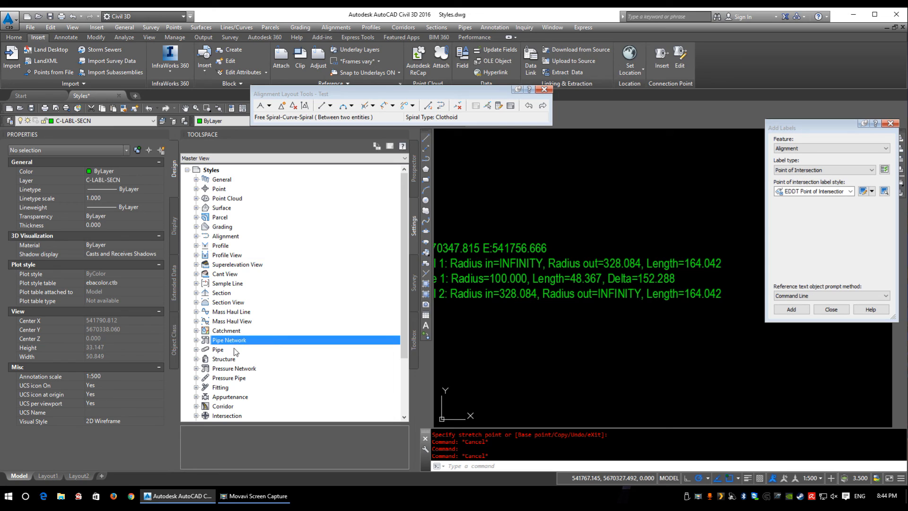
{"action": "scroll", "coordinate": [227, 377], "scroll_direction": "down", "scroll_amount": 2}
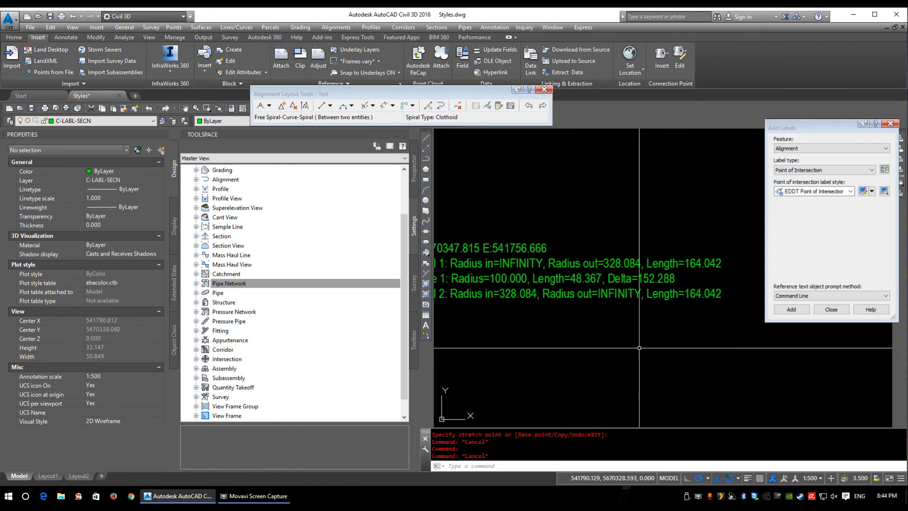
{"action": "scroll", "coordinate": [657, 344], "scroll_direction": "down", "scroll_amount": 4}
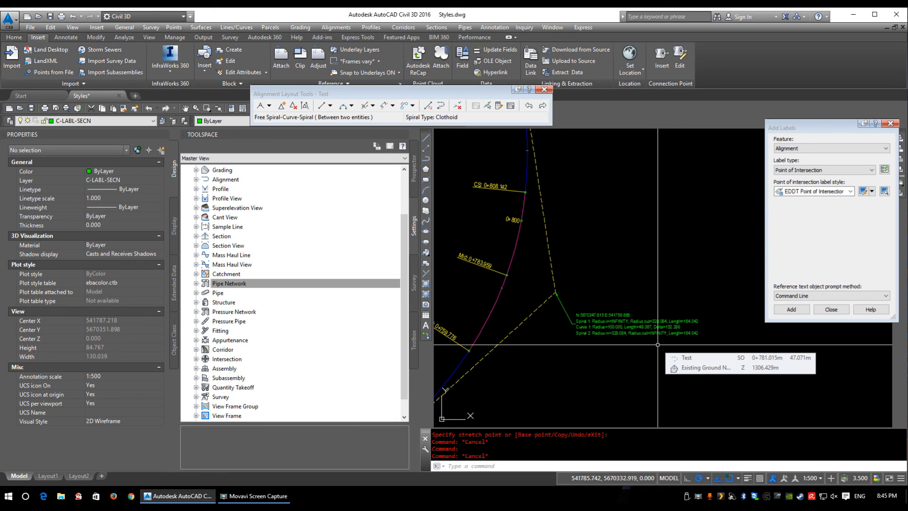
{"action": "scroll", "coordinate": [556, 291], "scroll_direction": "up", "scroll_amount": 5}
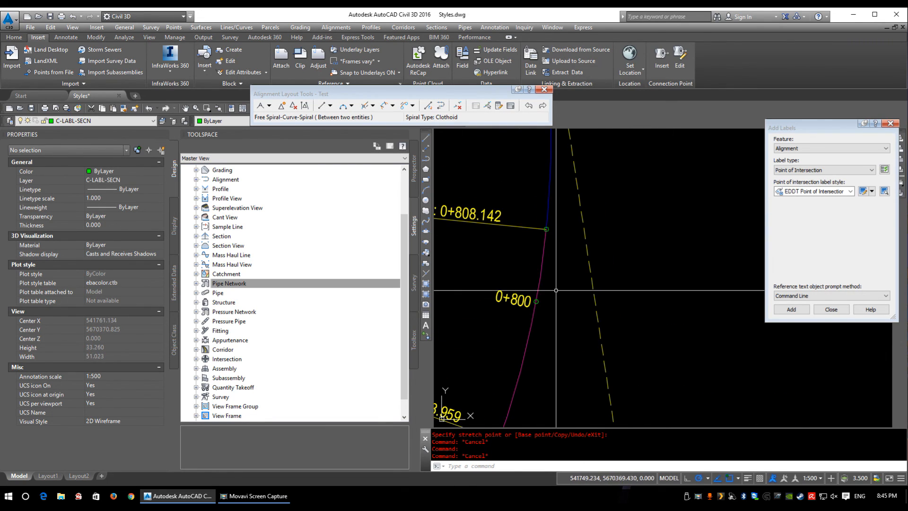
{"action": "scroll", "coordinate": [227, 302], "scroll_direction": "down", "scroll_amount": 1}
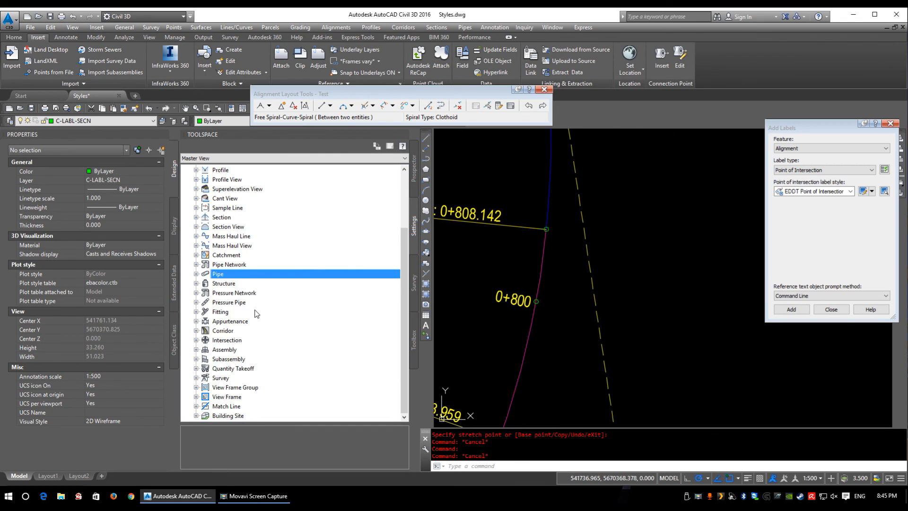
{"action": "scroll", "coordinate": [240, 268], "scroll_direction": "up", "scroll_amount": 3}
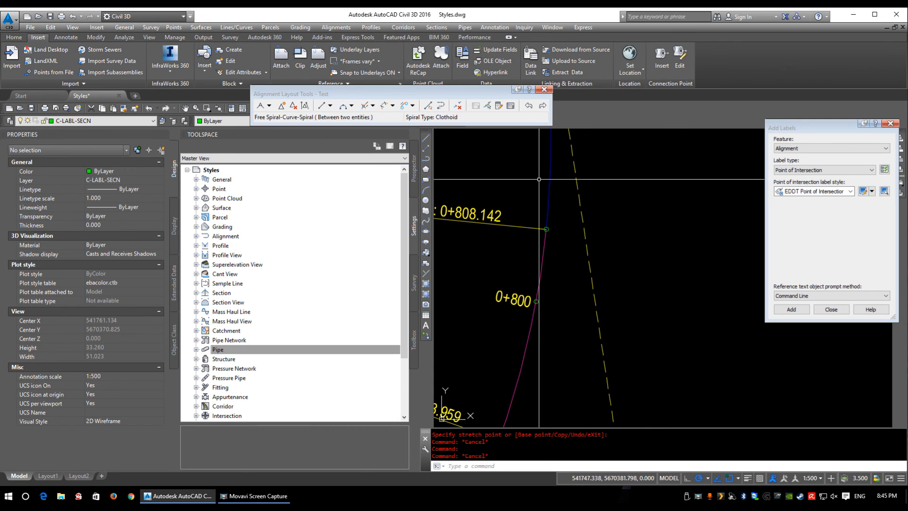
Step: Examine the station, curve-spiral and midpoint labels and the tick marks along the alignment's curve around station 0+800
{"action": "scroll", "coordinate": [487, 306], "scroll_direction": "down", "scroll_amount": 4}
{"action": "middle_click_drag", "start_coordinate": [487, 306], "coordinate": [531, 294]}
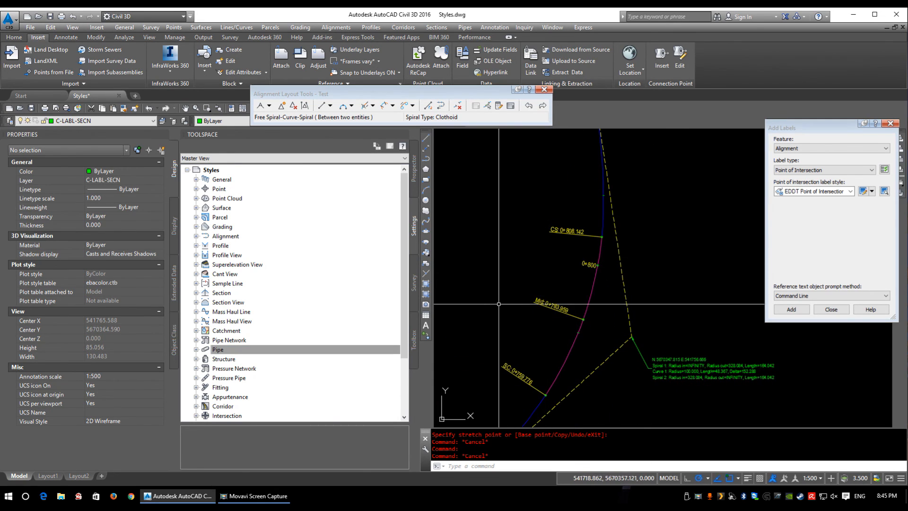
{"action": "scroll", "coordinate": [585, 281], "scroll_direction": "up", "scroll_amount": 2}
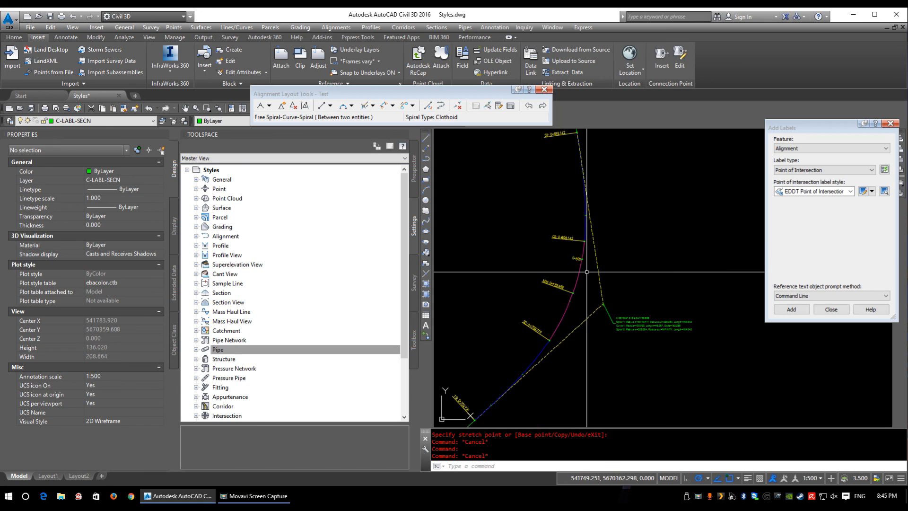
{"action": "scroll", "coordinate": [607, 261], "scroll_direction": "up", "scroll_amount": 6}
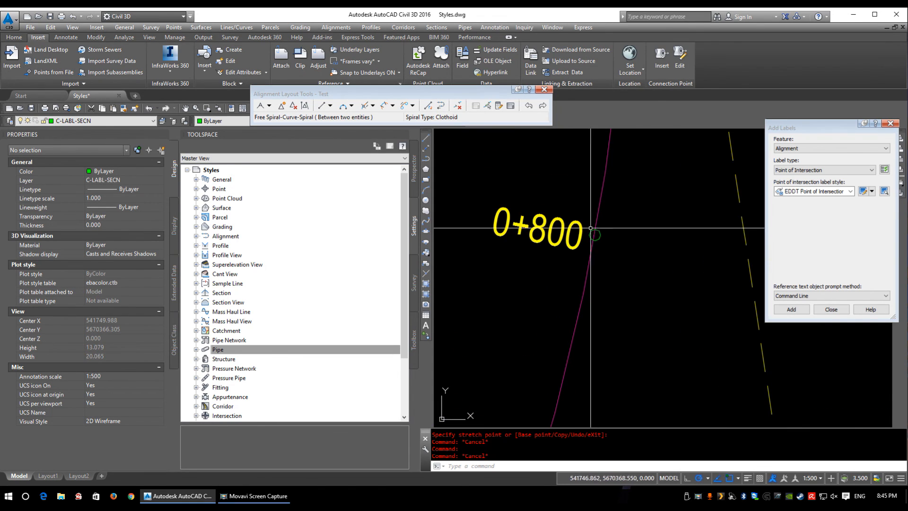
{"action": "scroll", "coordinate": [603, 233], "scroll_direction": "down", "scroll_amount": 4}
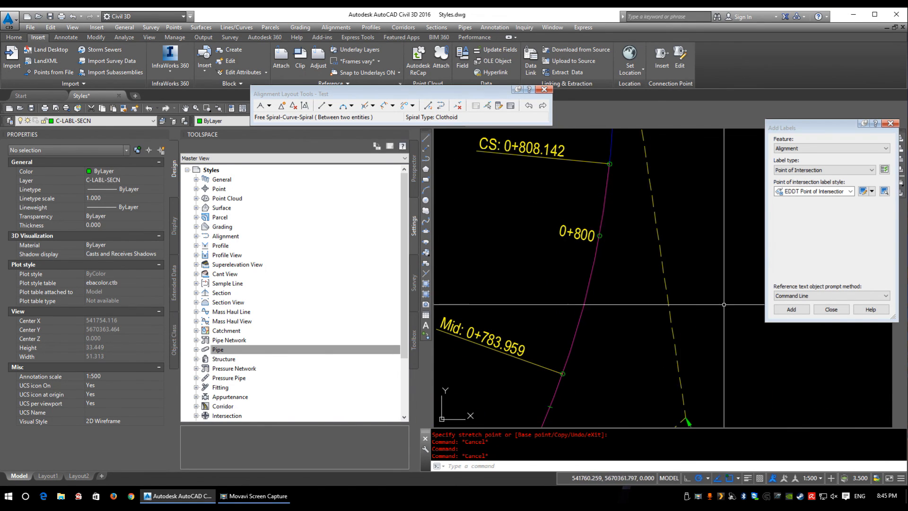
{"action": "middle_click_drag", "start_coordinate": [614, 304], "coordinate": [592, 243]}
{"action": "scroll", "coordinate": [533, 351], "scroll_direction": "up", "scroll_amount": 6}
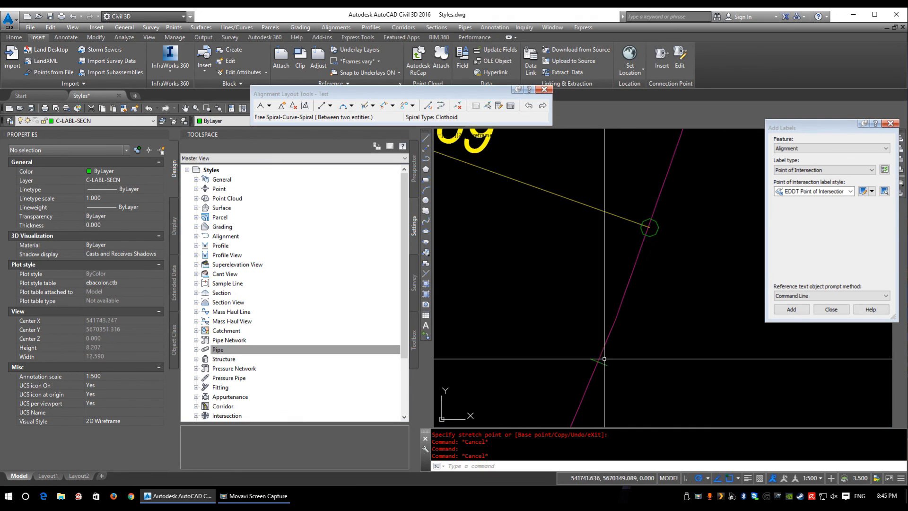